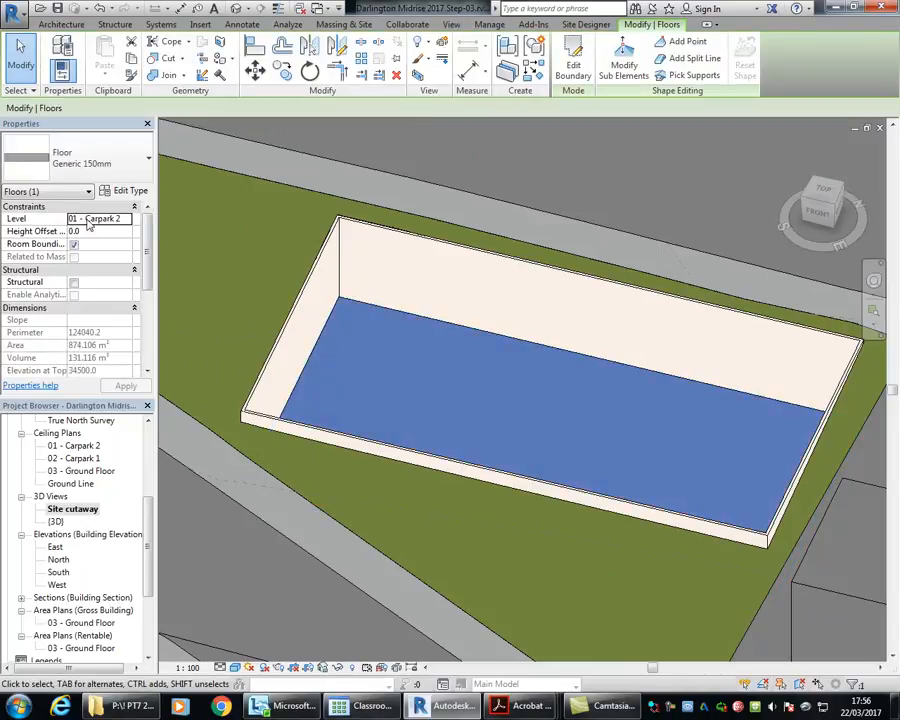
# Step: Copy the selected Carpark 2 floor and paste it aligned to level 02 - Carpark 1
pyautogui.click(131, 61)
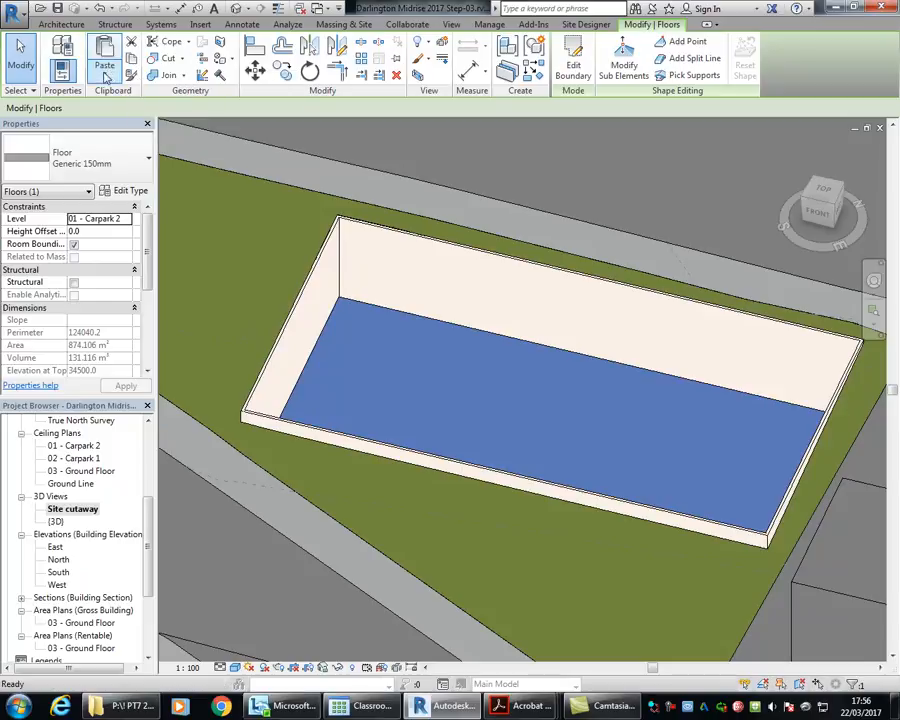
pyautogui.click(105, 70)
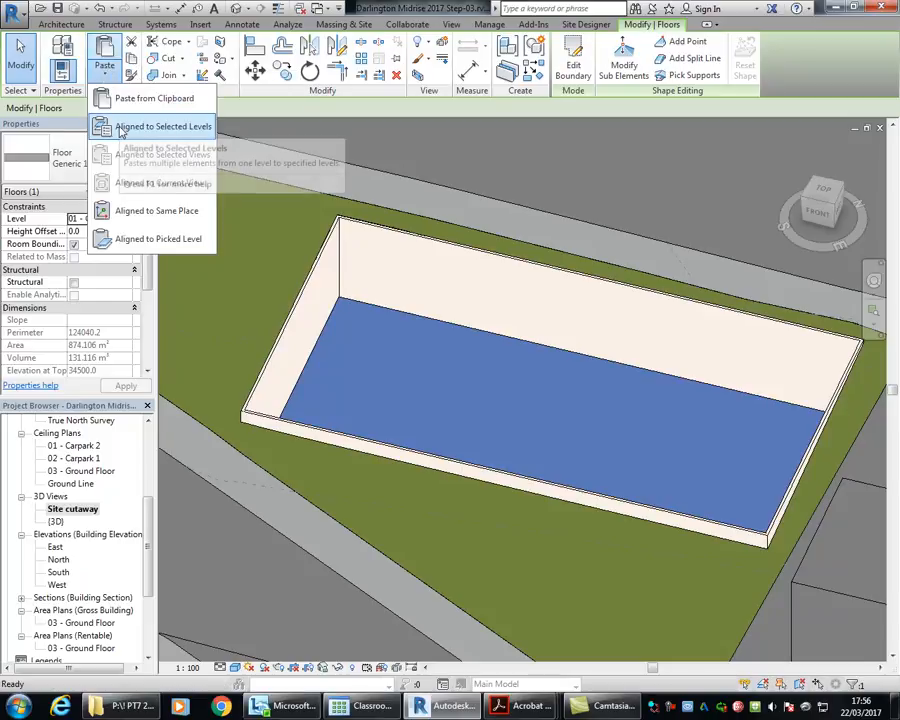
pyautogui.click(119, 128)
pyautogui.click(418, 267)
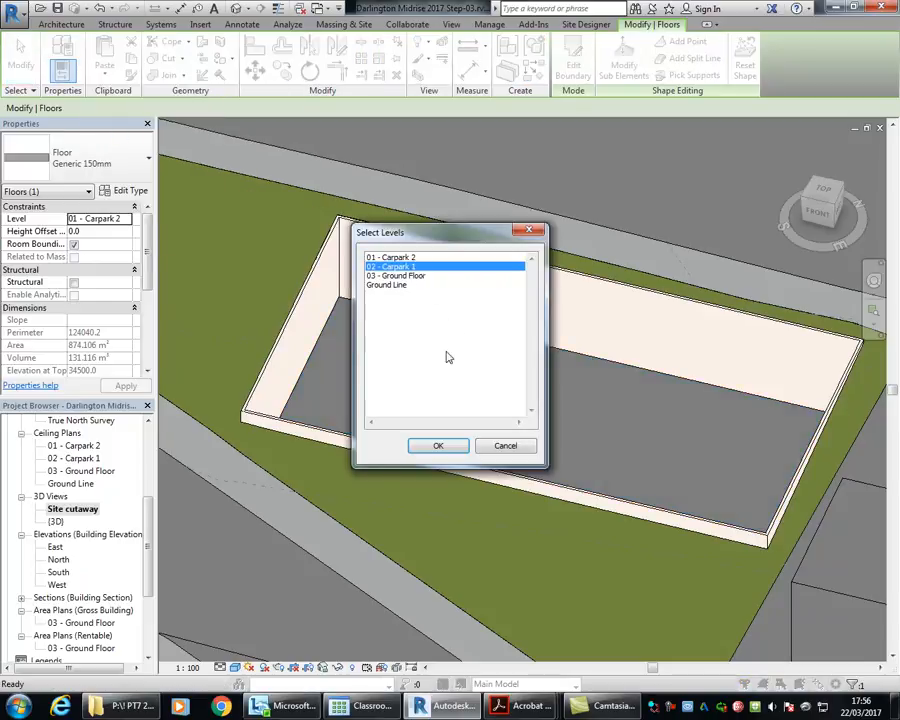
pyautogui.click(438, 447)
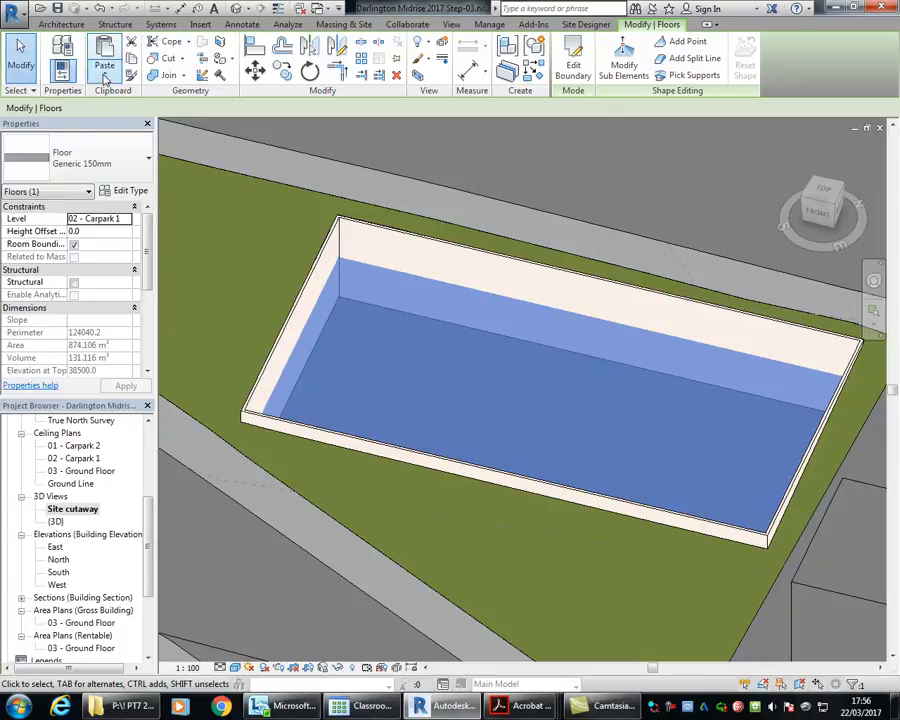
pyautogui.click(105, 80)
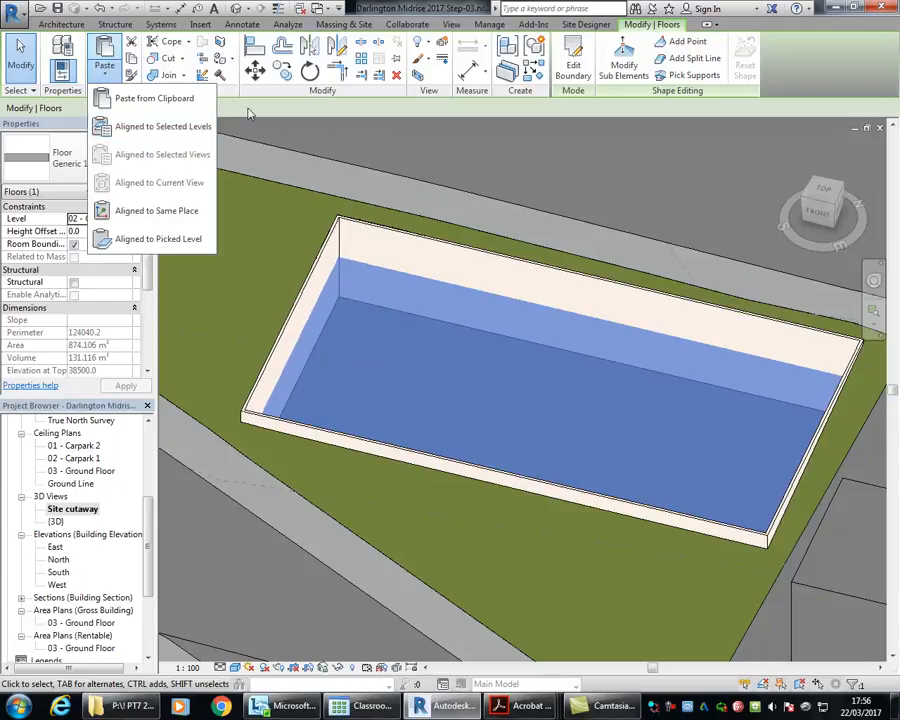
pyautogui.click(244, 110)
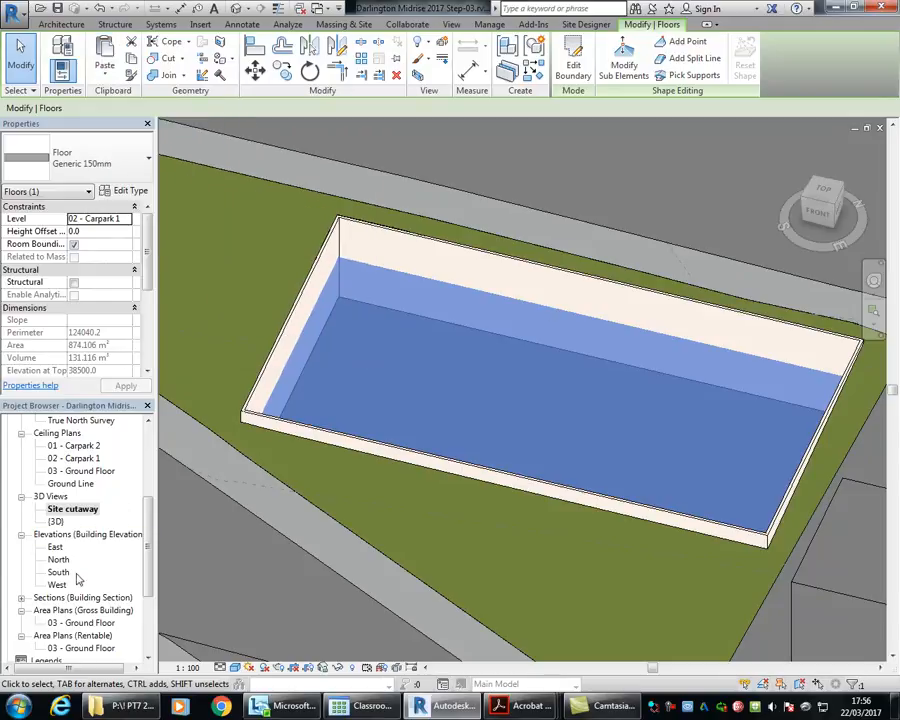
# Step: Open the Section 1 building section at the junction of the pasted floor and the basement wall
pyautogui.click(70, 483)
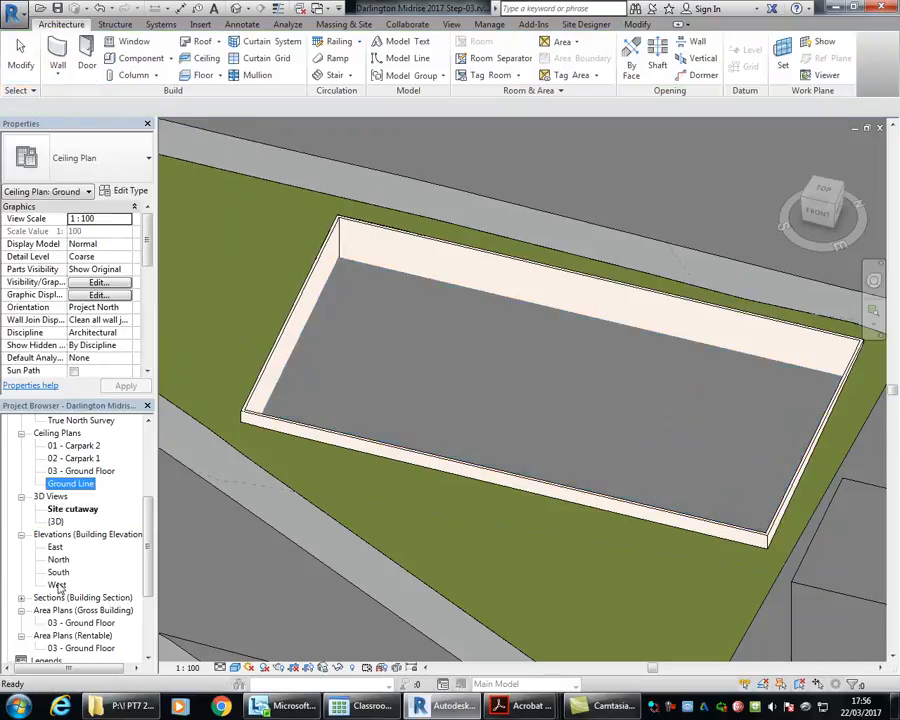
pyautogui.doubleClick(83, 597)
pyautogui.doubleClick(65, 610)
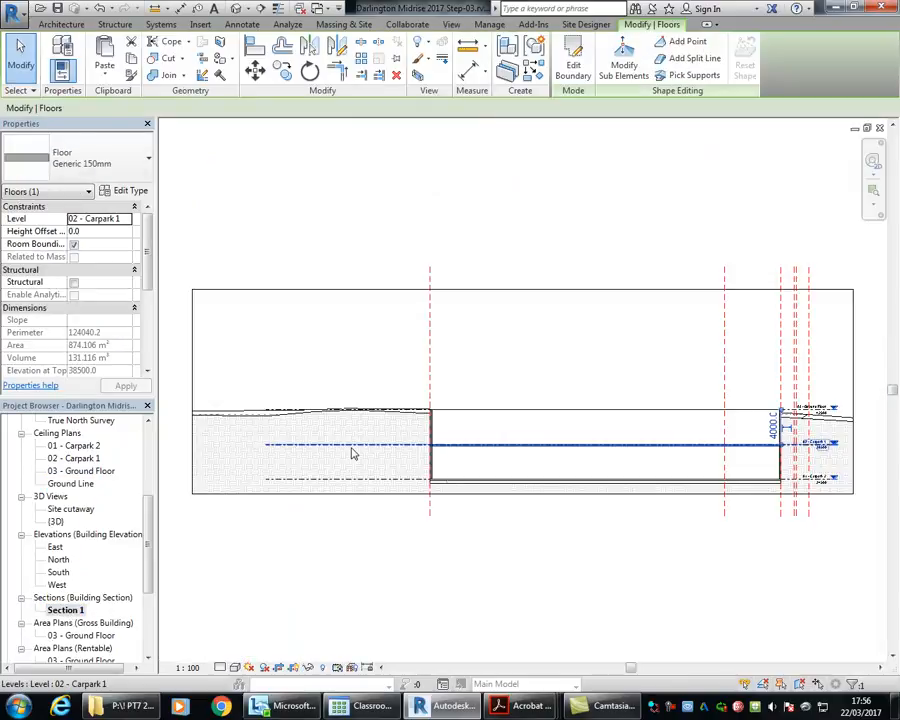
pyautogui.scroll(5, 440, 460)
pyautogui.scroll(8, 310, 338)
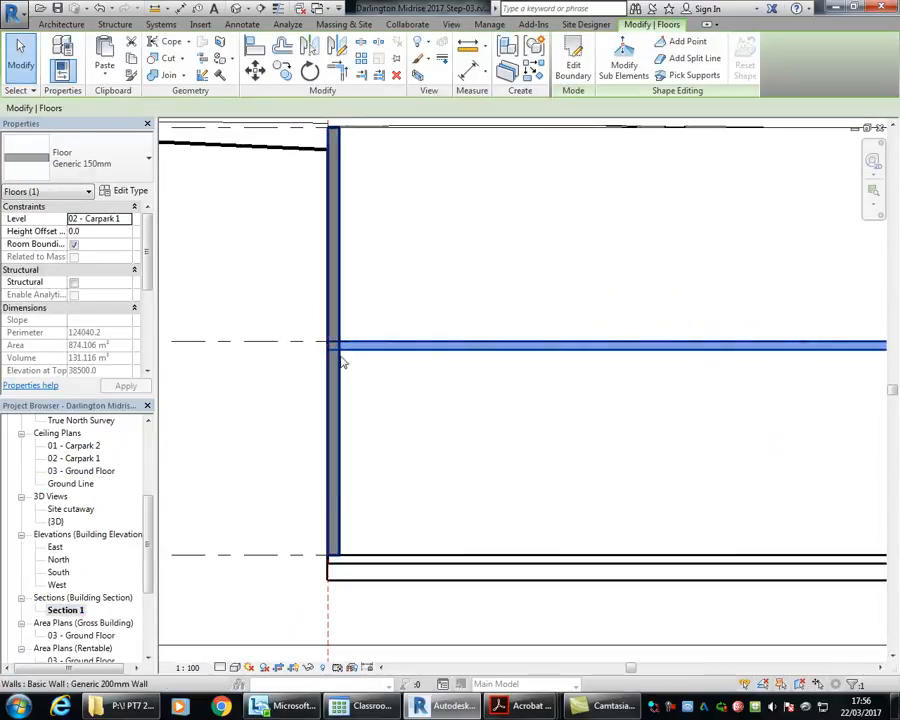
# Step: Examine how the floor slabs meet the basement wall in the section and clear the selection
pyautogui.scroll(-2, 404, 447)
pyautogui.moveTo(404, 447); pyautogui.dragTo(356, 331, button='middle')
pyautogui.scroll(-1, 368, 599)
pyautogui.moveTo(368, 599); pyautogui.dragTo(368, 380, button='middle')
pyautogui.scroll(2, 350, 190)
pyautogui.moveTo(385, 160); pyautogui.dragTo(396, 271, button='middle')
pyautogui.scroll(1, 364, 270)
pyautogui.moveTo(320, 356); pyautogui.dragTo(462, 345, button='middle')
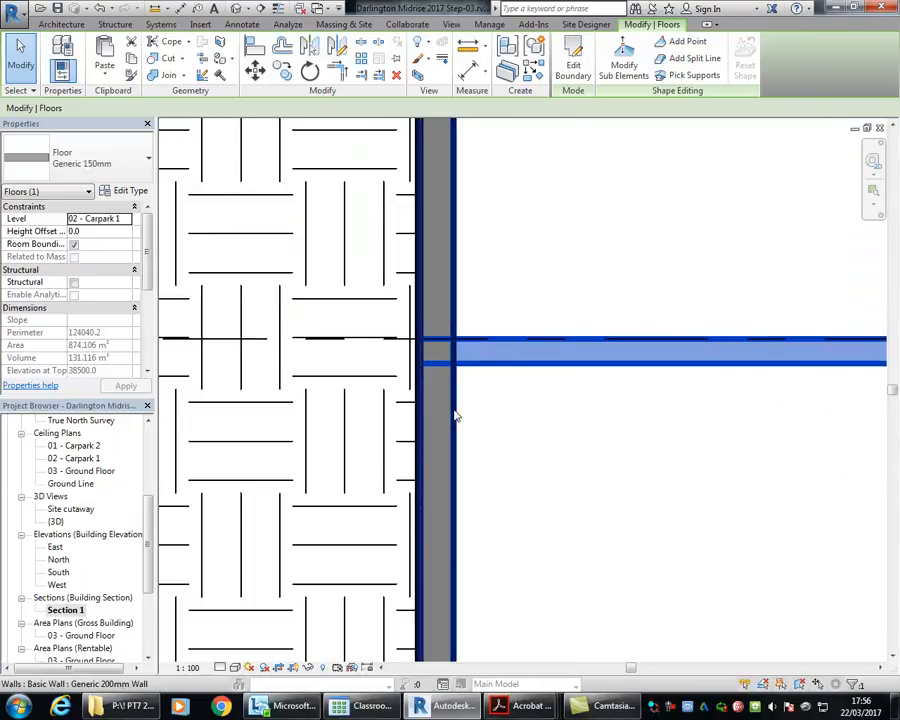
pyautogui.moveTo(490, 278); pyautogui.dragTo(394, 288, button='middle')
pyautogui.click(378, 311)
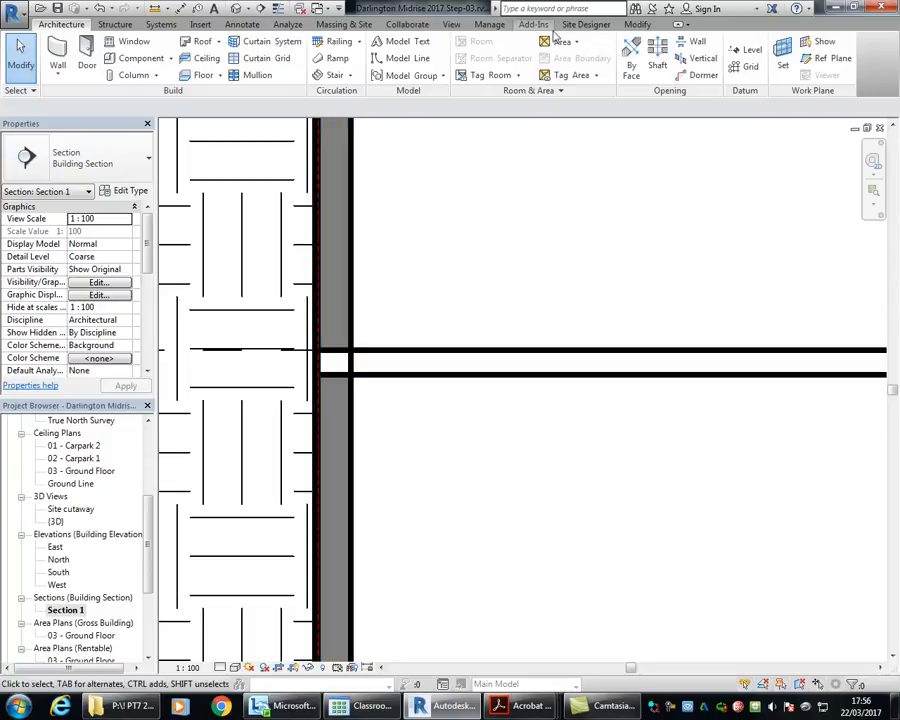
# Step: Join the Carpark 1 floor's geometry with the basement wall beside the ground hatch in the section
pyautogui.click(637, 27)
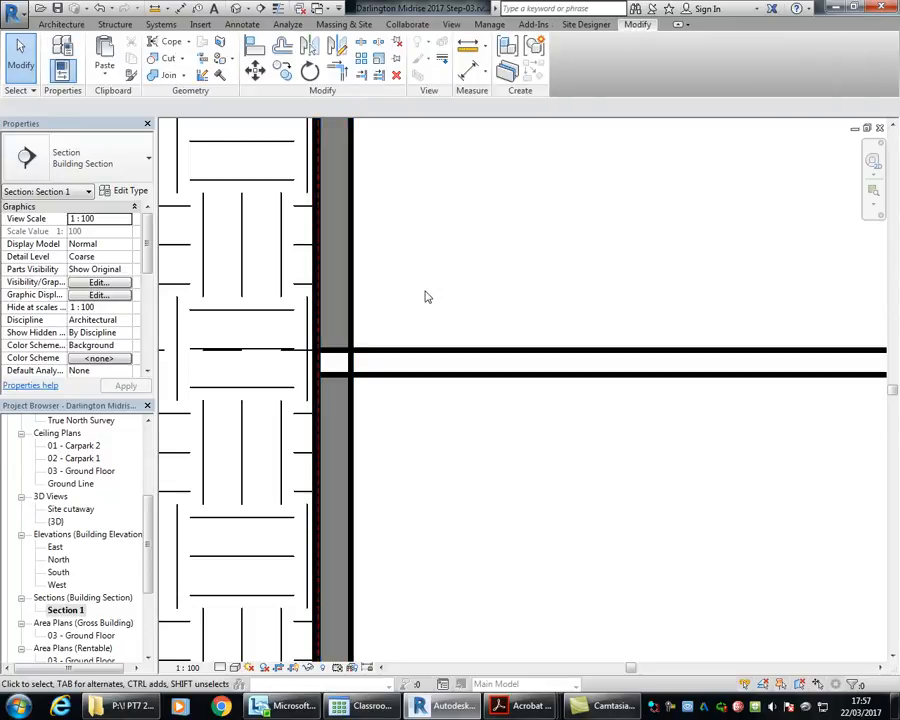
pyautogui.click(162, 76)
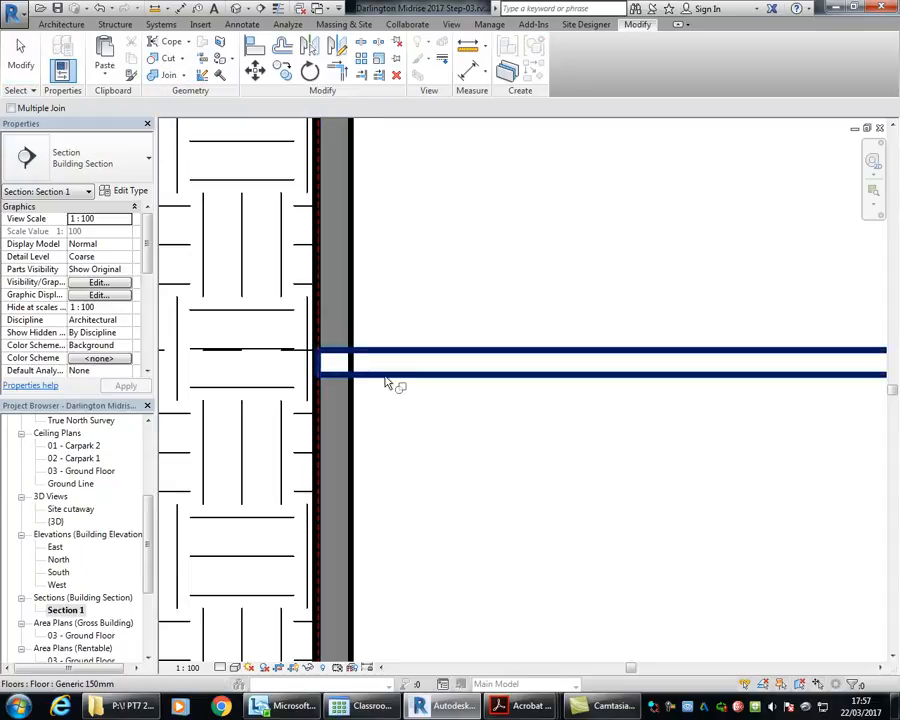
pyautogui.click(386, 383)
pyautogui.click(352, 323)
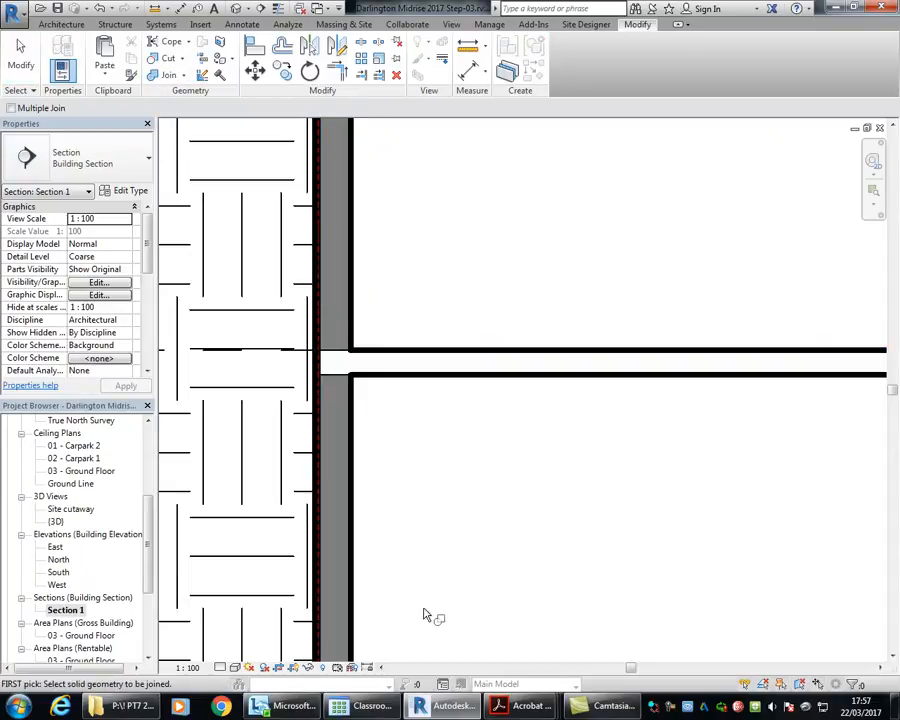
pyautogui.scroll(4, 312, 370)
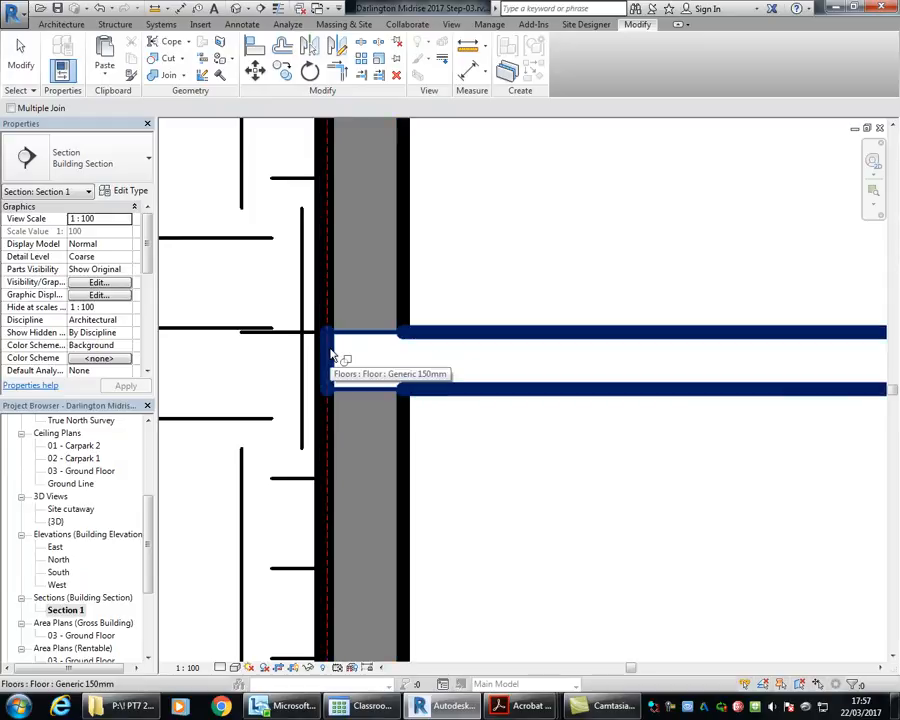
pyautogui.click(409, 314)
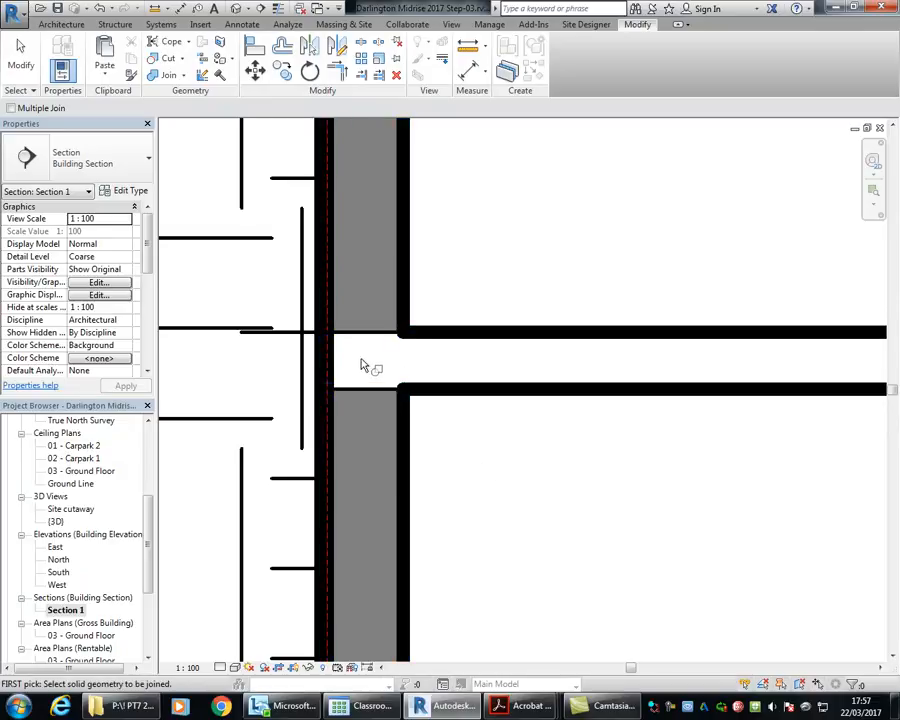
pyautogui.scroll(-2, 364, 366)
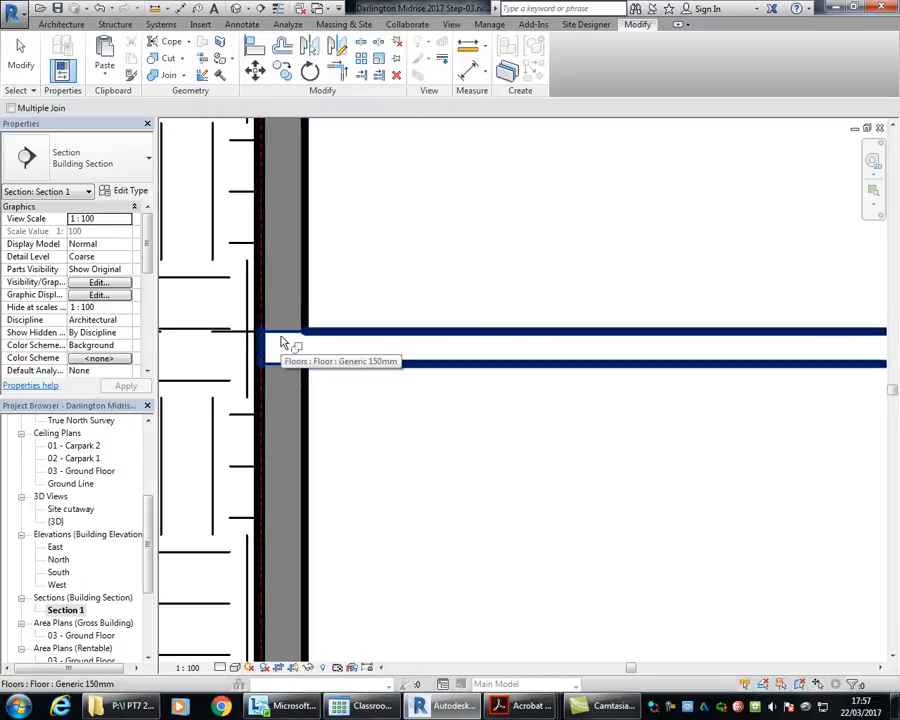
pyautogui.scroll(-2, 420, 405)
# Step: Join the Carpark 1 floor with the basement wall at the opposite end of the section and leave the Join command
pyautogui.moveTo(480, 411); pyautogui.dragTo(322, 384, button='middle')
pyautogui.scroll(-3, 335, 388)
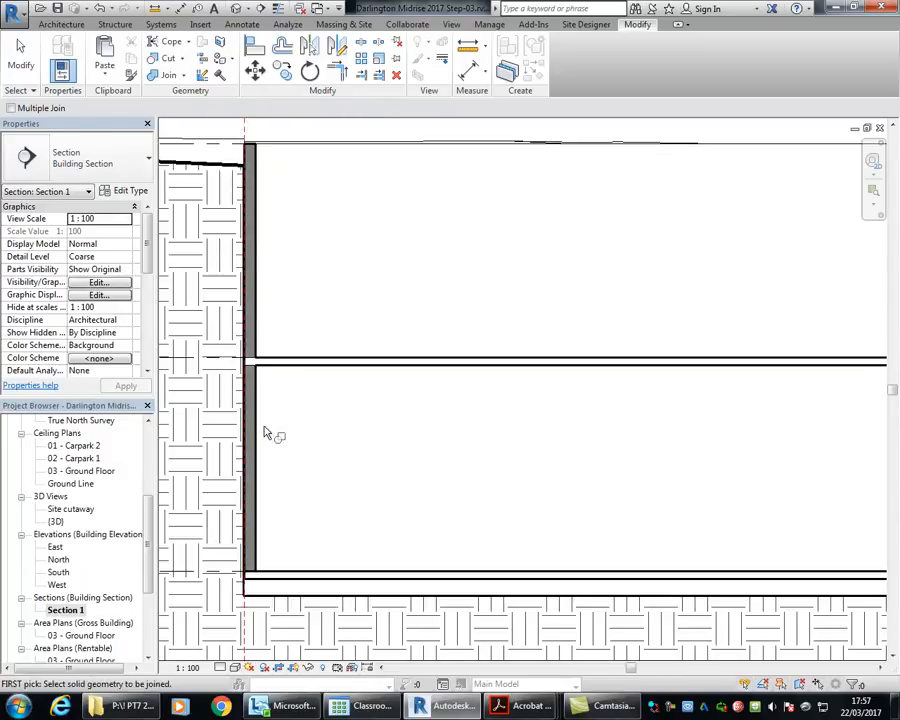
pyautogui.scroll(-3, 421, 408)
pyautogui.scroll(-1, 703, 386)
pyautogui.moveTo(703, 386); pyautogui.dragTo(303, 375, button='middle')
pyautogui.moveTo(848, 446); pyautogui.dragTo(510, 364, button='middle')
pyautogui.moveTo(690, 338); pyautogui.dragTo(415, 368, button='middle')
pyautogui.scroll(6, 516, 314)
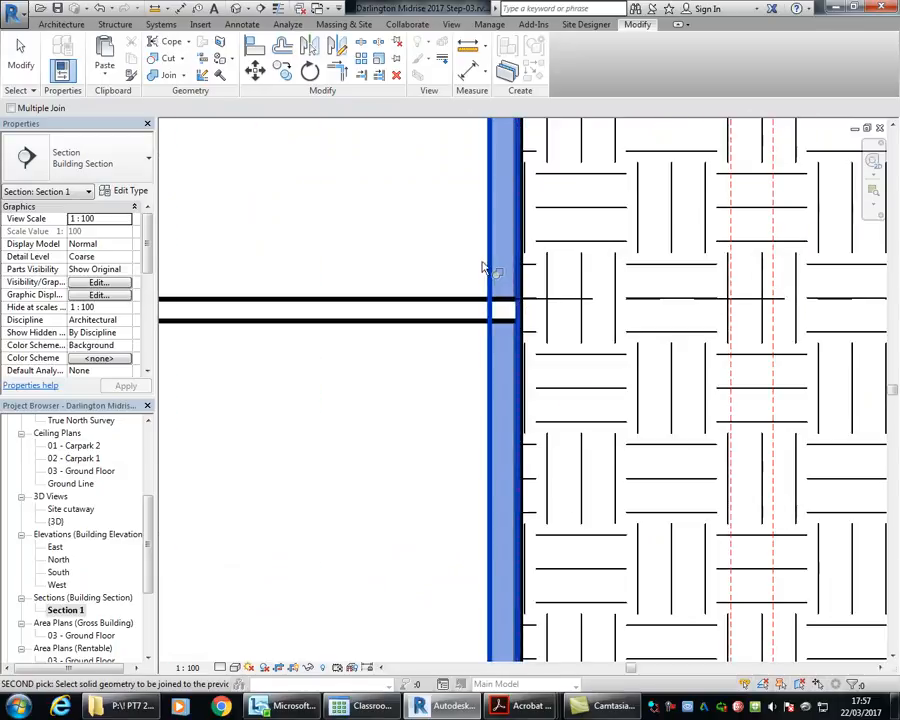
pyautogui.click(494, 266)
pyautogui.scroll(2, 478, 334)
pyautogui.click(474, 344)
pyautogui.scroll(-5, 413, 267)
pyautogui.moveTo(414, 266); pyautogui.dragTo(826, 358, button='middle')
pyautogui.scroll(-2, 524, 332)
pyautogui.moveTo(524, 332); pyautogui.dragTo(633, 332, button='middle')
pyautogui.scroll(-1, 536, 310)
pyautogui.moveTo(536, 310); pyautogui.dragTo(747, 343, button='middle')
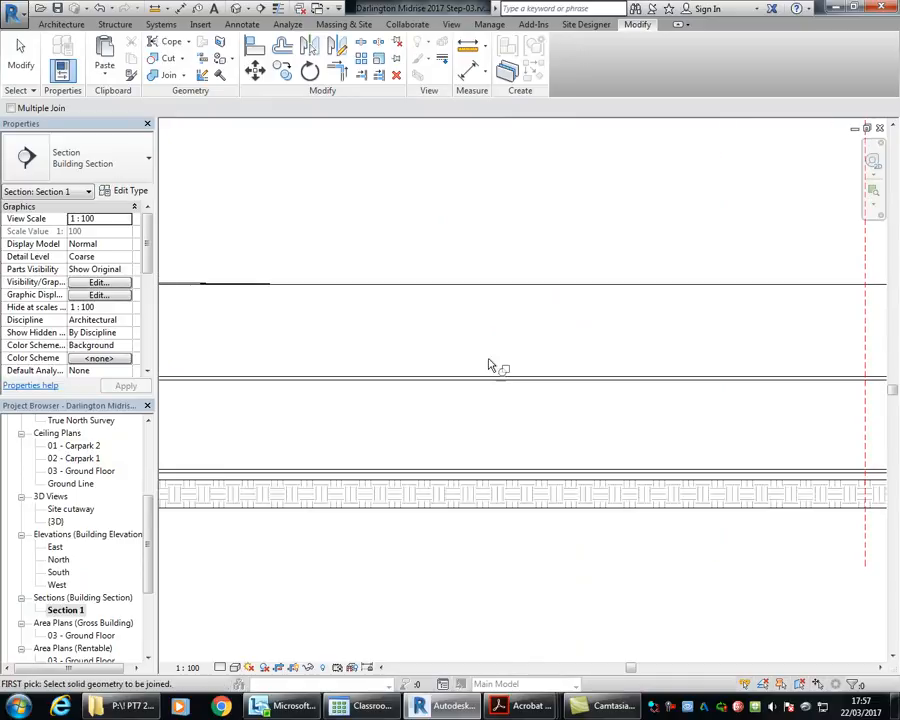
pyautogui.scroll(-1, 498, 370)
pyautogui.moveTo(498, 370); pyautogui.dragTo(560, 387, button='middle')
pyautogui.rightClick(446, 342)
pyautogui.click(476, 357)
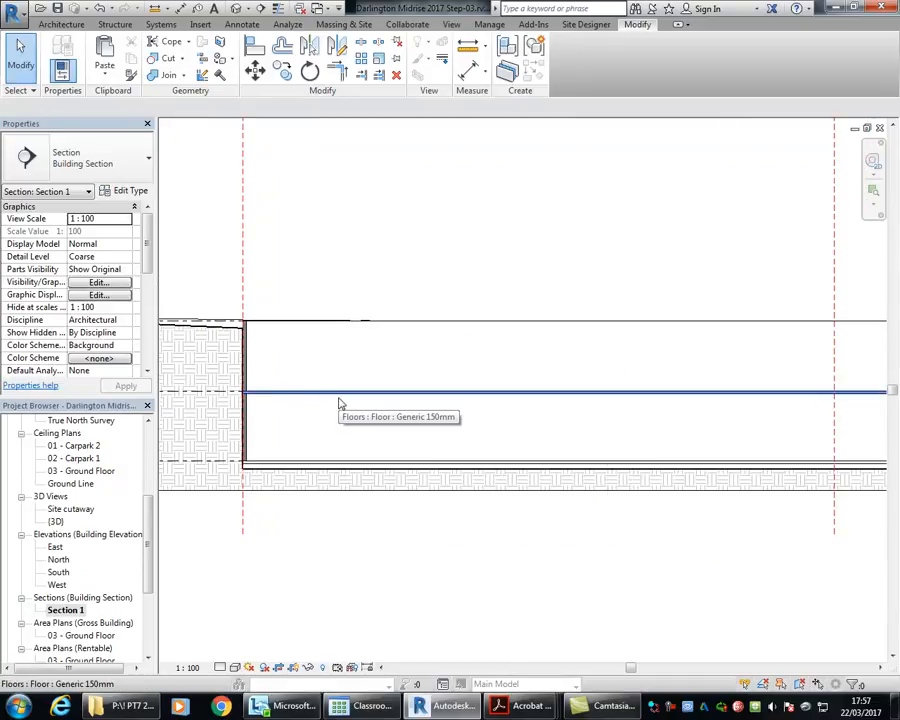
# Step: Switch to Acrobat Reader's Site & Basement Carparking drawings and compare the ramp layouts of the Carpark Level 1 and Carpark Level 2 plans
pyautogui.moveTo(519, 708)
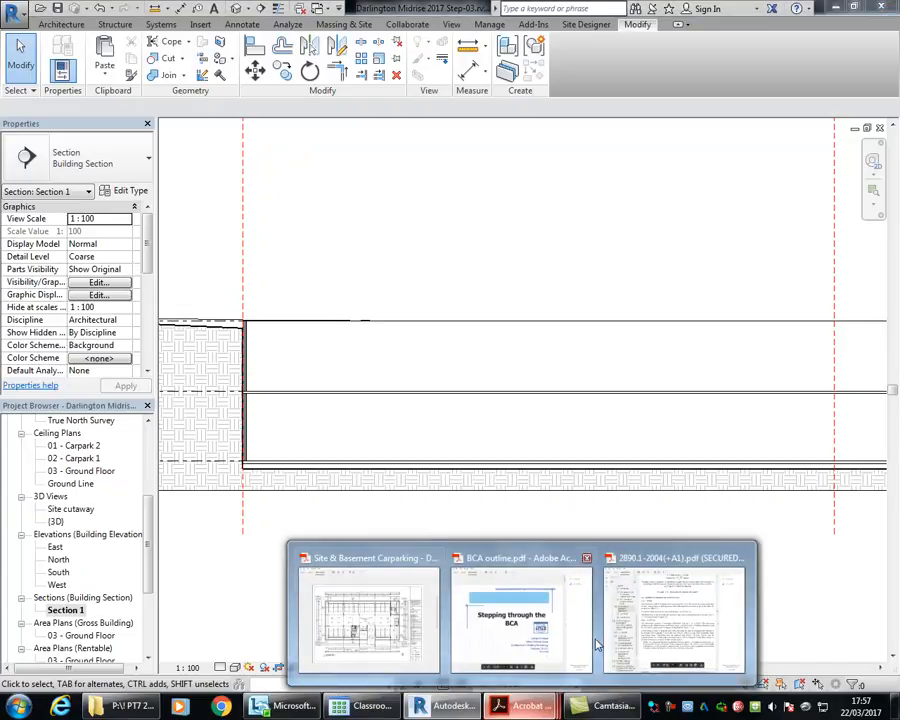
pyautogui.click(365, 622)
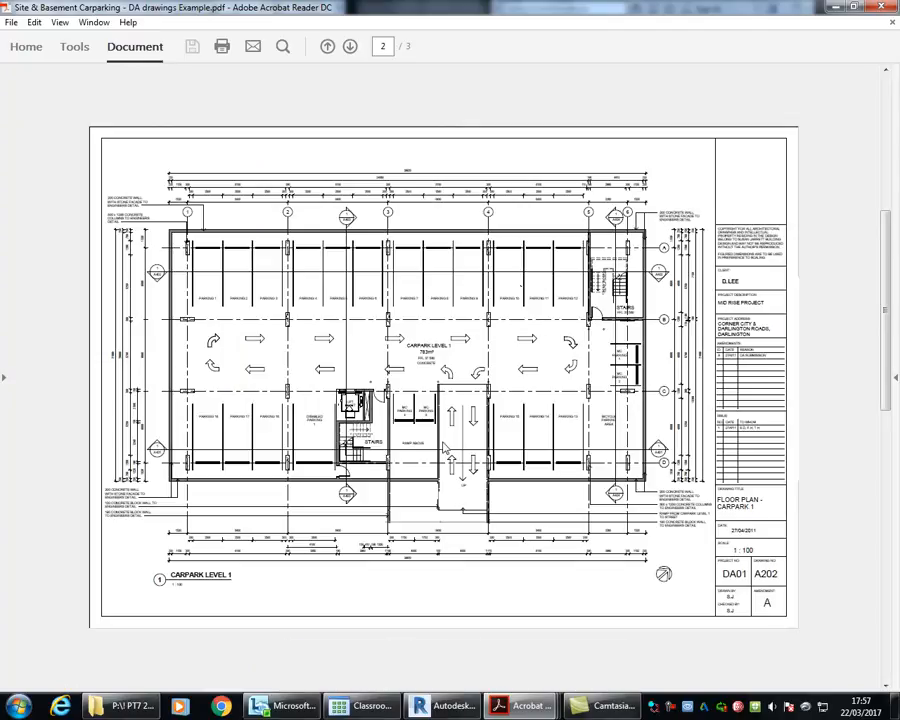
pyautogui.scroll(-2, 322, 434)
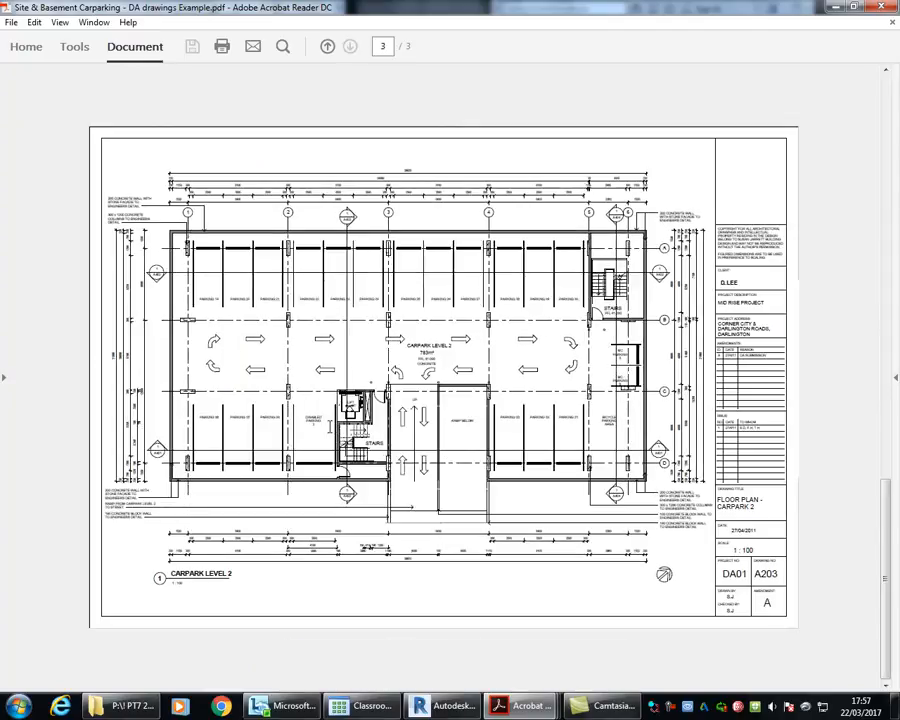
pyautogui.scroll(2, 409, 429)
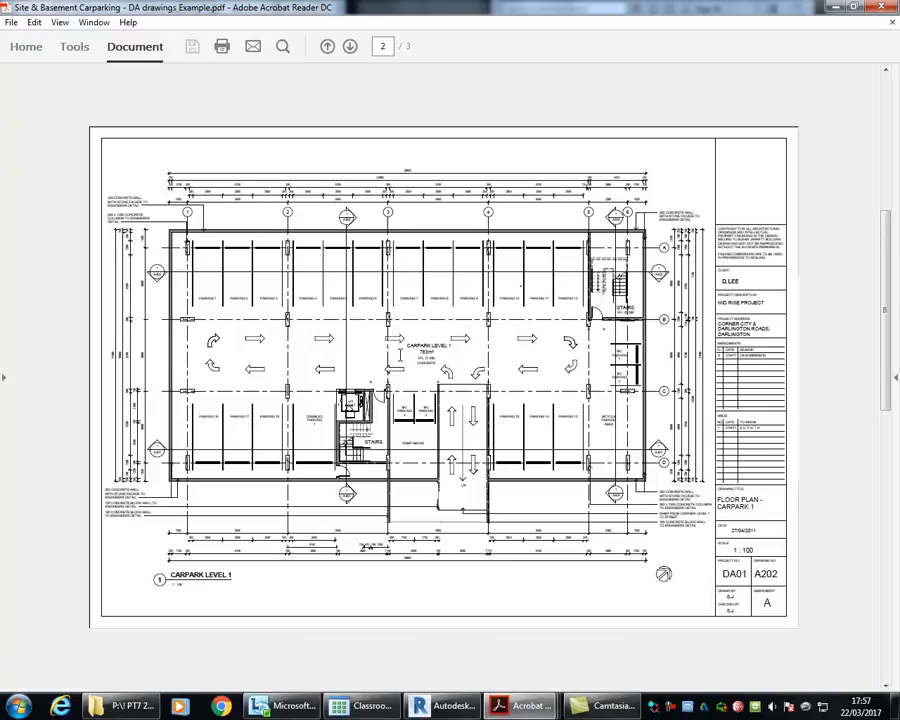
pyautogui.scroll(-1, 399, 354)
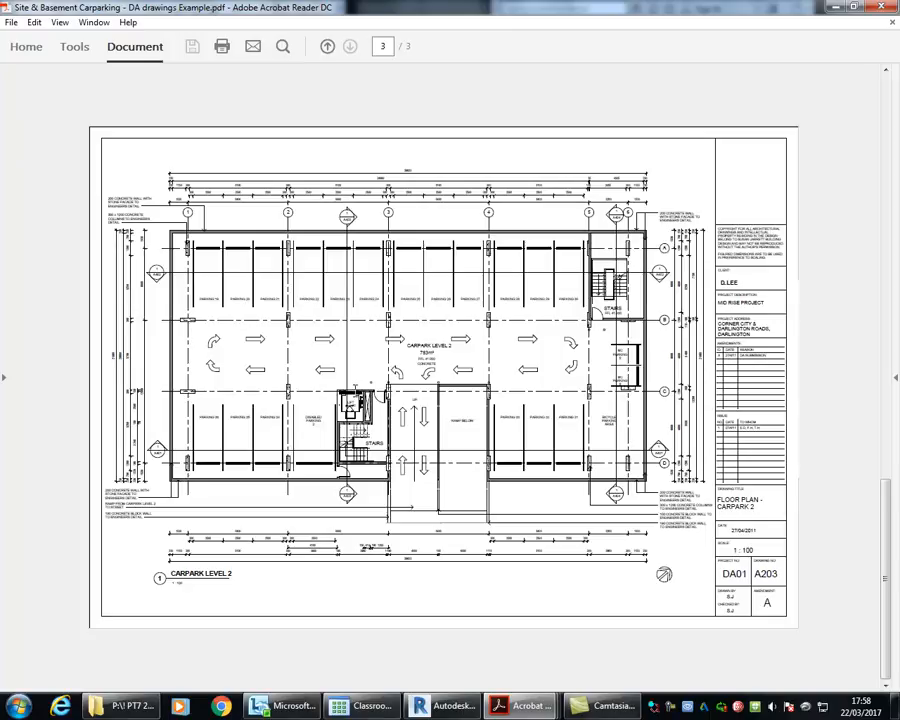
pyautogui.scroll(1, 365, 390)
pyautogui.scroll(-1, 362, 392)
pyautogui.scroll(1, 360, 352)
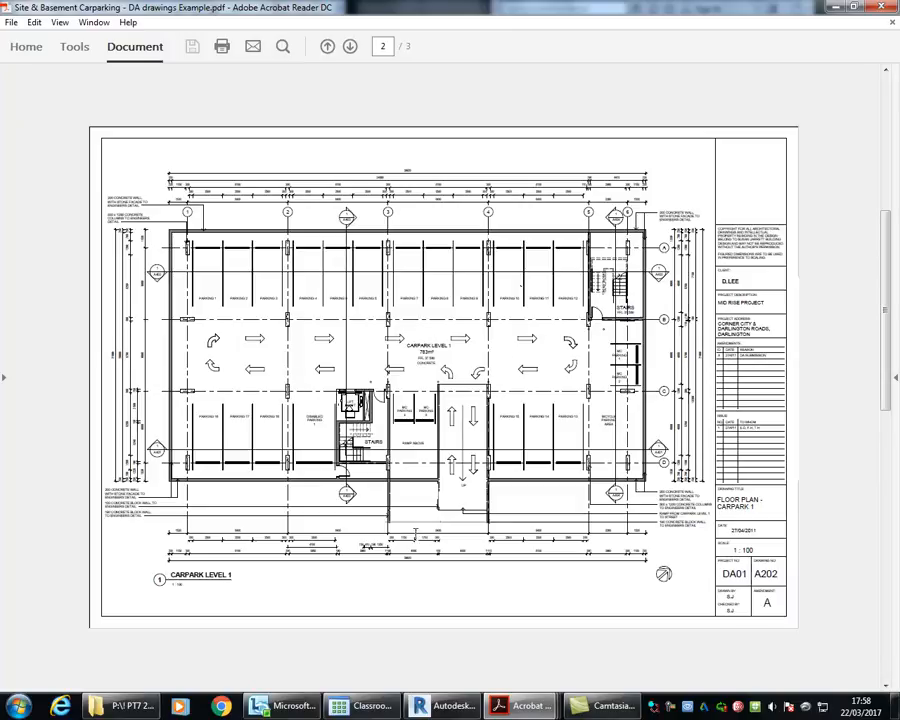
pyautogui.scroll(-1, 407, 495)
pyautogui.scroll(1, 408, 475)
pyautogui.scroll(-1, 411, 462)
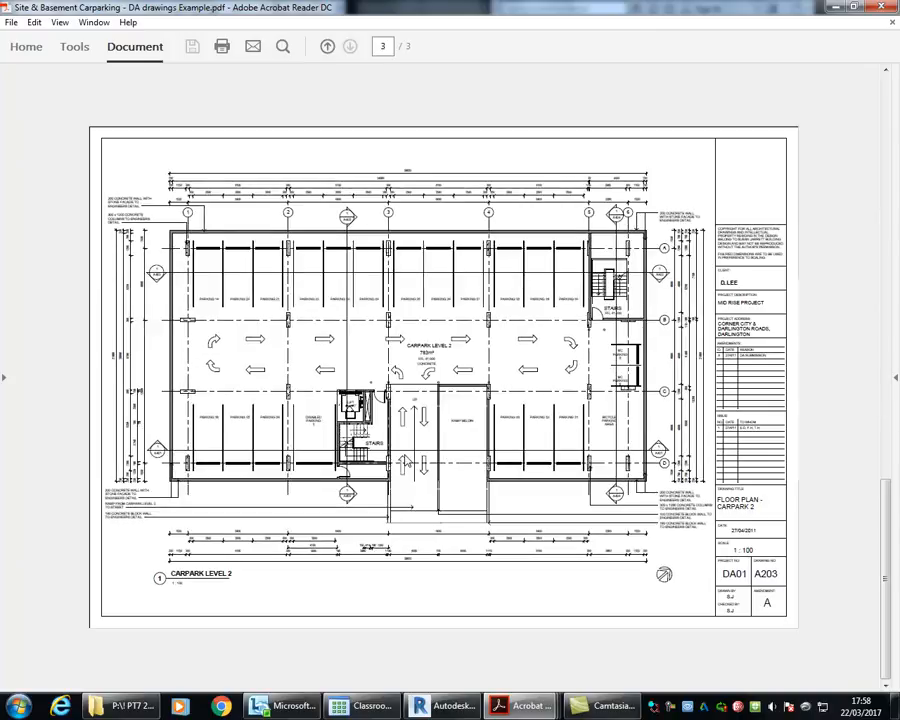
pyautogui.scroll(1, 448, 392)
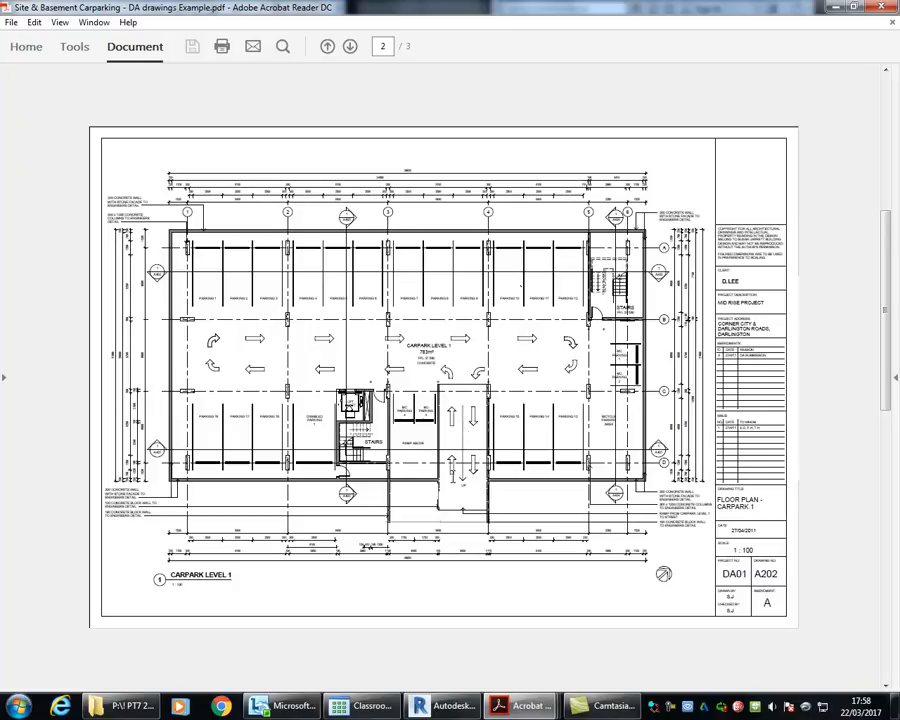
# Step: Read the finished floor level on the Carpark Level 1 drawing, switch back to Revit and compare it with the section's level elevations
pyautogui.keyDown('ctrl'); pyautogui.scroll(2, 466, 406); pyautogui.keyUp('ctrl')
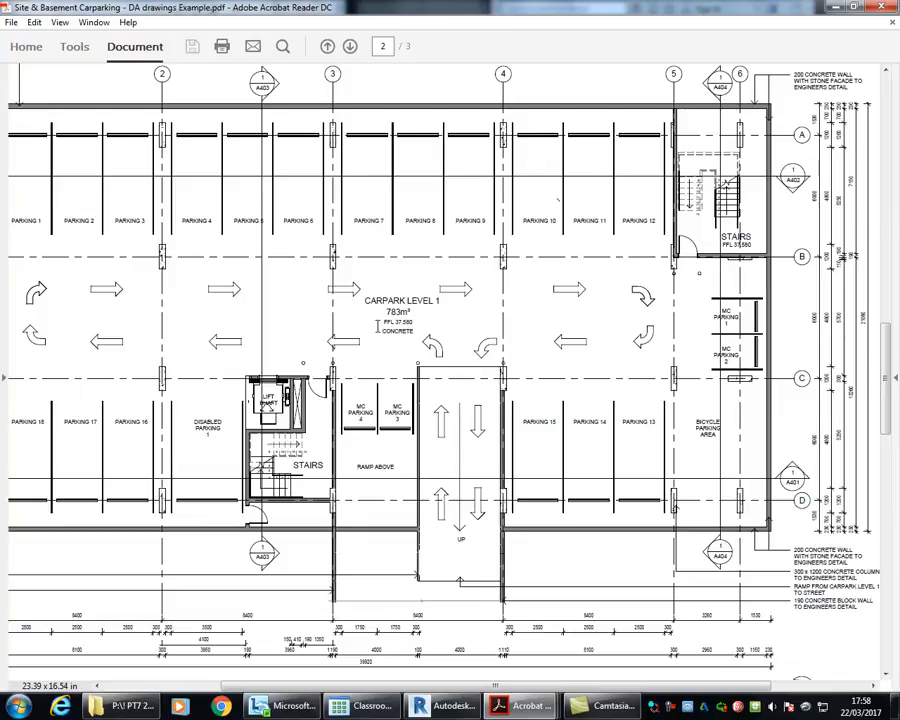
pyautogui.keyDown('ctrl'); pyautogui.scroll(3, 378, 322); pyautogui.keyUp('ctrl')
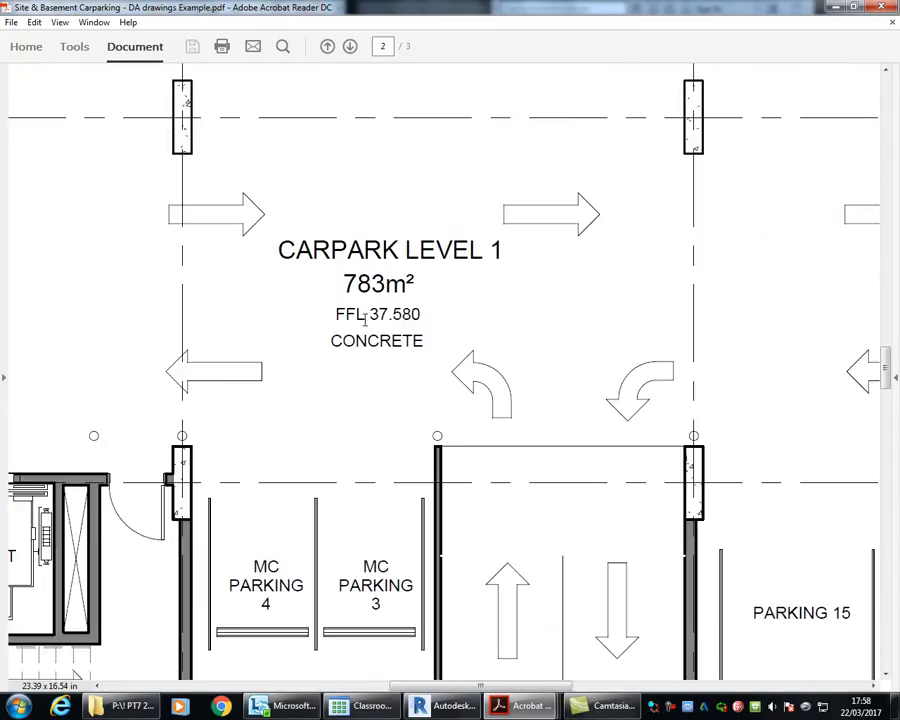
pyautogui.click(836, 7)
pyautogui.moveTo(410, 247); pyautogui.dragTo(297, 259, button='middle')
pyautogui.moveTo(556, 302); pyautogui.dragTo(294, 273, button='middle')
pyautogui.moveTo(524, 337); pyautogui.dragTo(396, 326, button='middle')
pyautogui.scroll(4, 540, 363)
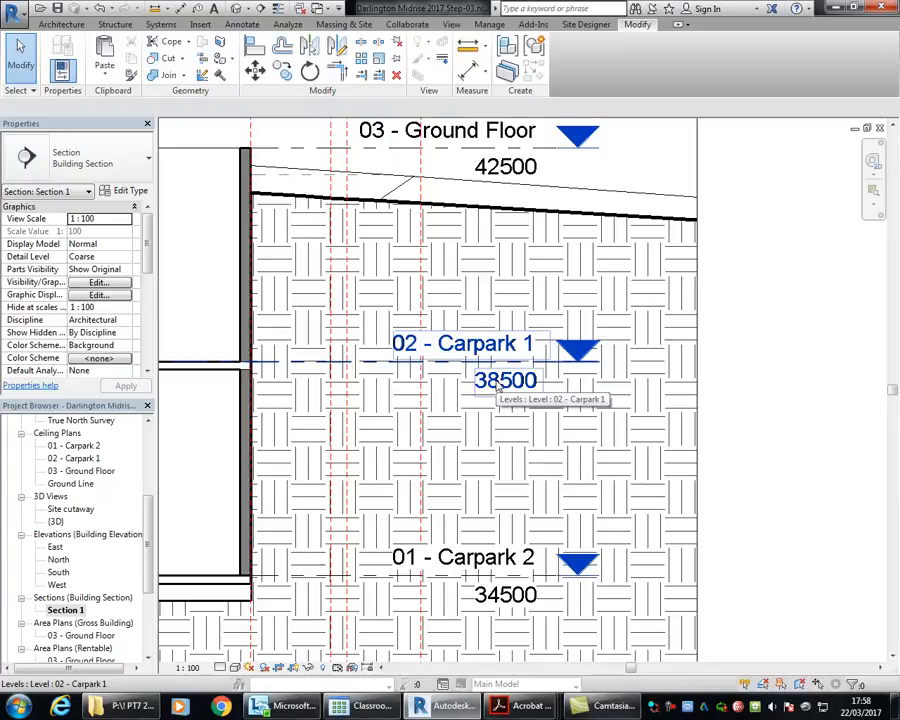
pyautogui.scroll(-5, 490, 380)
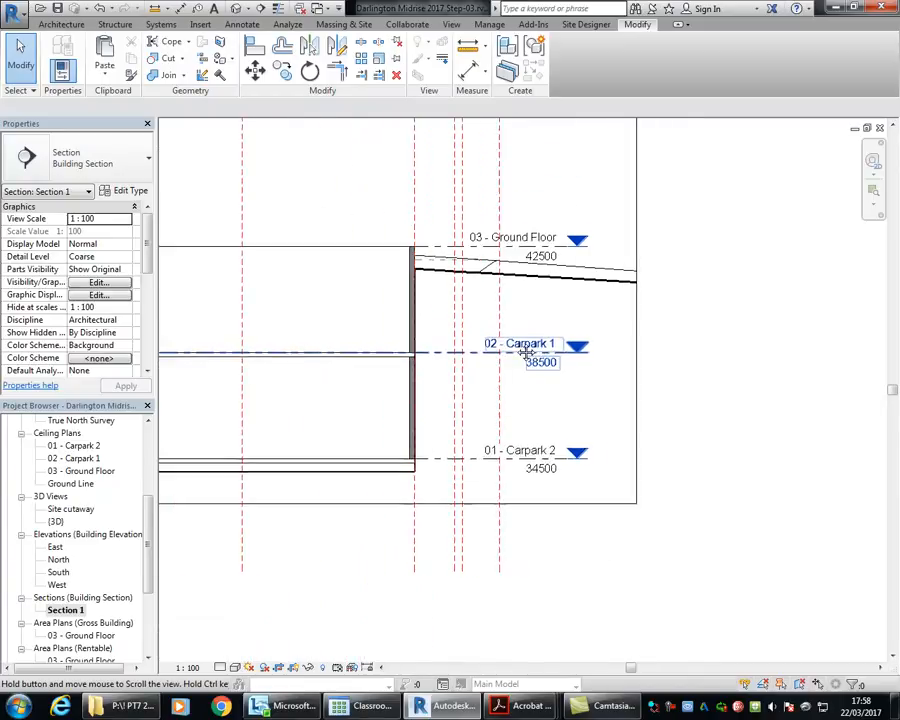
pyautogui.scroll(-1, 404, 355)
pyautogui.moveTo(404, 355); pyautogui.dragTo(585, 442, button='middle')
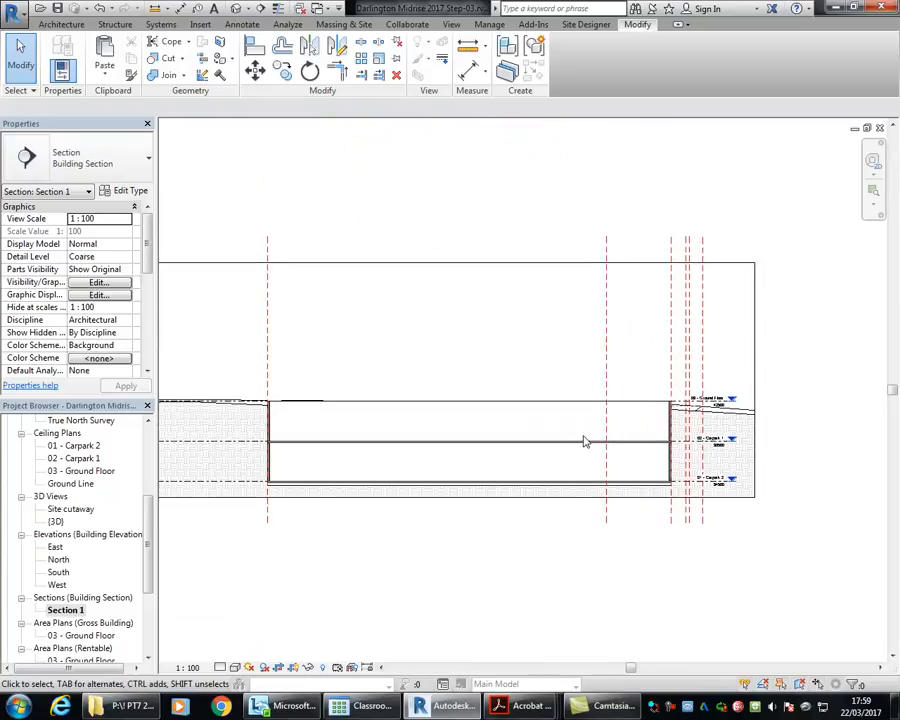
# Step: Draw a building section across the basement's short direction in the 03 - Ground Floor plan, running past both long walls
pyautogui.scroll(5, 85, 482)
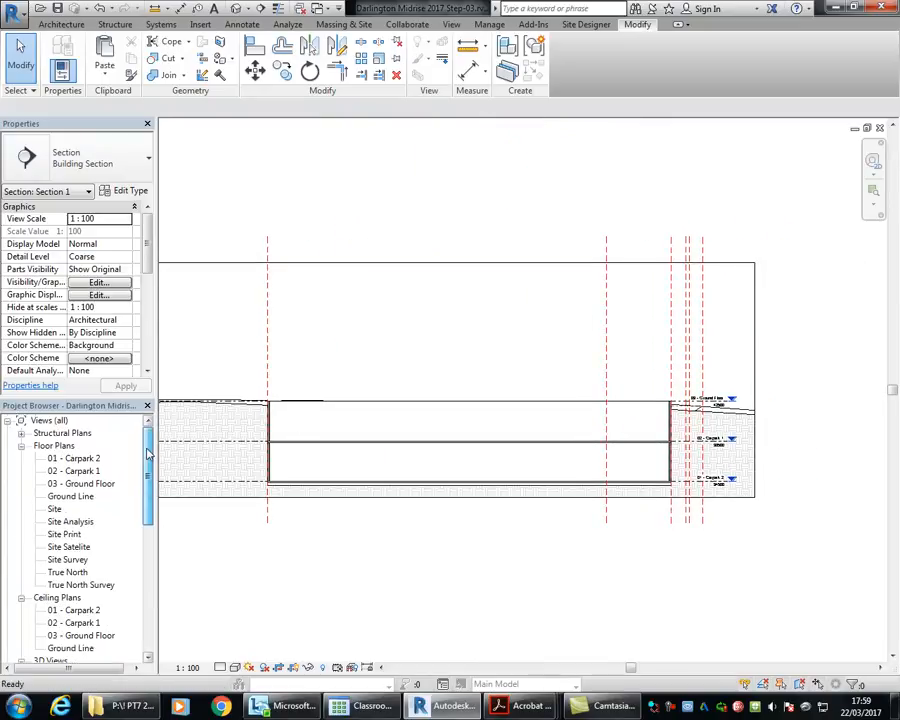
pyautogui.doubleClick(73, 487)
pyautogui.scroll(-1, 391, 329)
pyautogui.moveTo(391, 329); pyautogui.dragTo(328, 424, button='middle')
pyautogui.scroll(2, 345, 405)
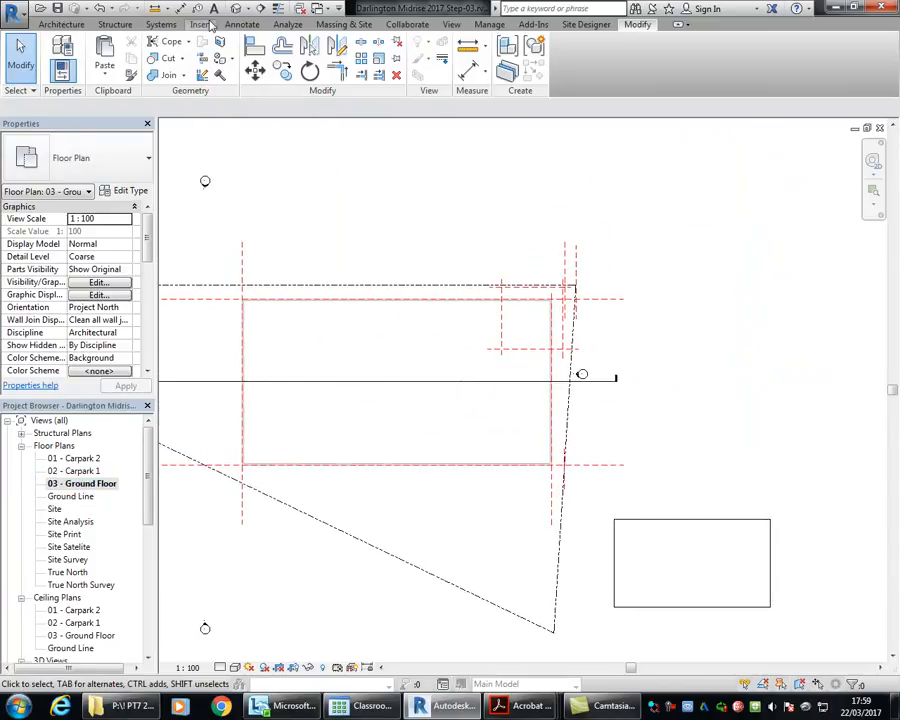
pyautogui.click(260, 9)
pyautogui.click(413, 252)
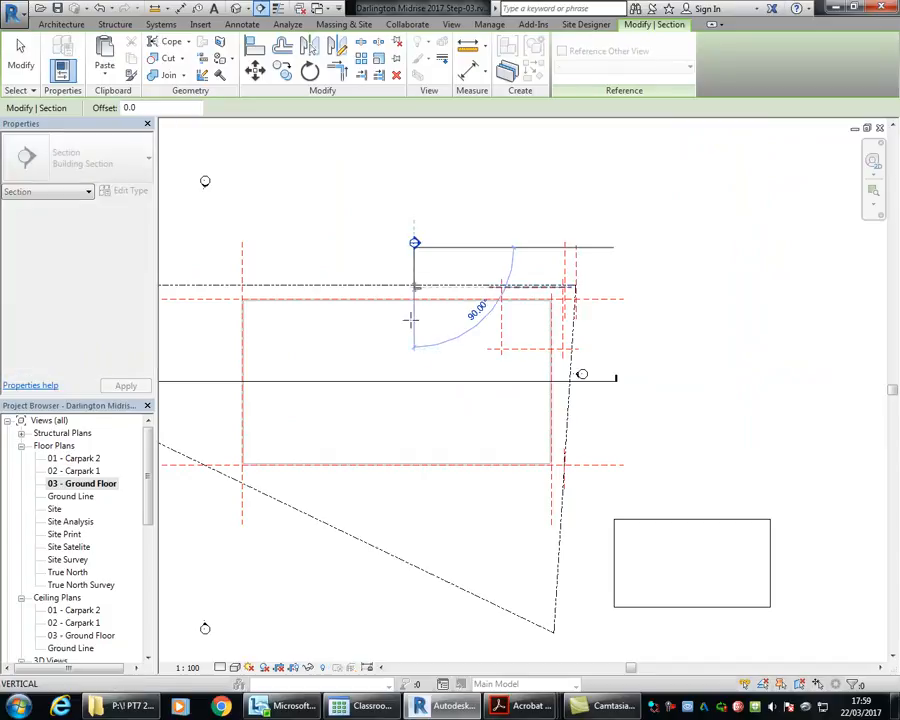
pyautogui.click(413, 588)
pyautogui.press('Escape')
pyautogui.press('Escape')
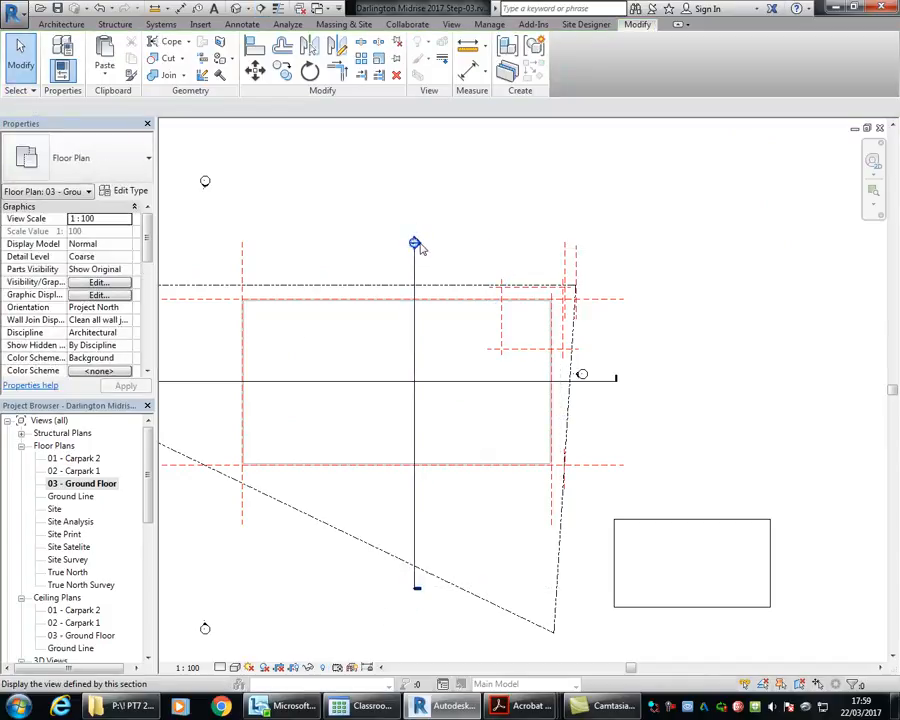
# Step: Open the new cross section and examine the basement wall against the Ground Floor level and the sloping ground line
pyautogui.doubleClick(416, 244)
pyautogui.scroll(2, 585, 372)
pyautogui.scroll(1, 537, 377)
pyautogui.moveTo(536, 378)
pyautogui.mouseDown(button='middle')
pyautogui.moveTo(372, 352)
pyautogui.moveTo(353, 360)
pyautogui.mouseUp(button='middle')
pyautogui.scroll(1, 451, 355)
pyautogui.scroll(1, 333, 325)
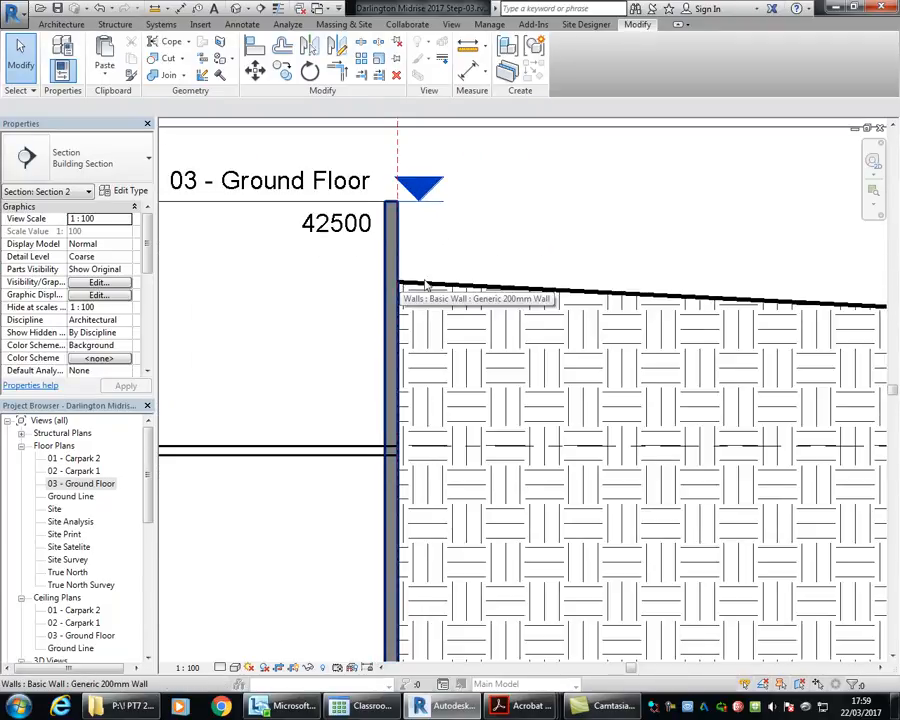
pyautogui.scroll(-1, 544, 281)
pyautogui.moveTo(544, 281); pyautogui.dragTo(396, 319, button='middle')
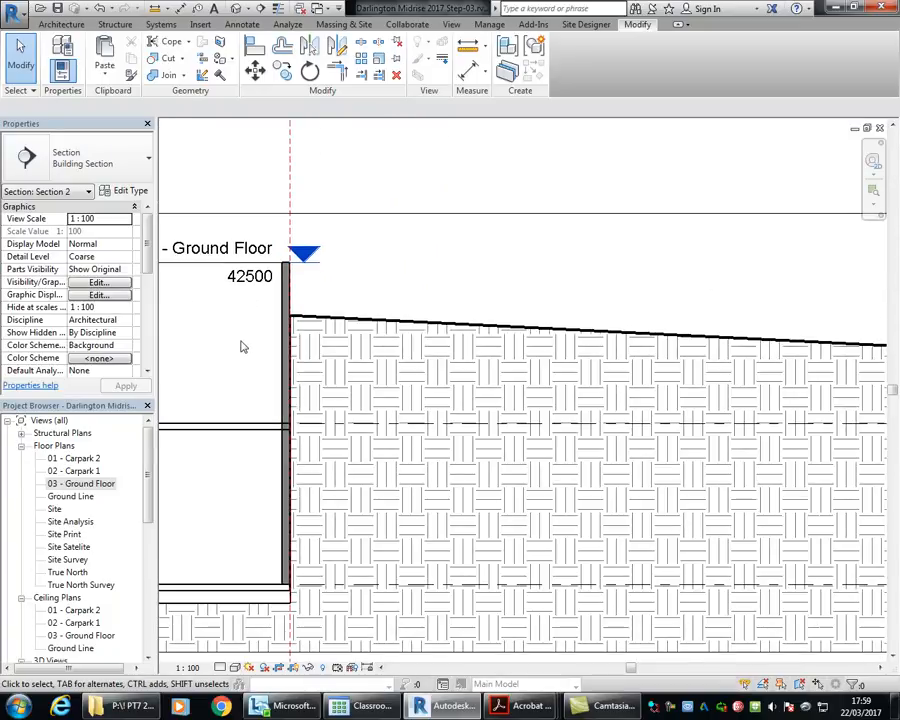
pyautogui.moveTo(240, 347); pyautogui.dragTo(330, 370, button='middle')
pyautogui.scroll(1, 336, 358)
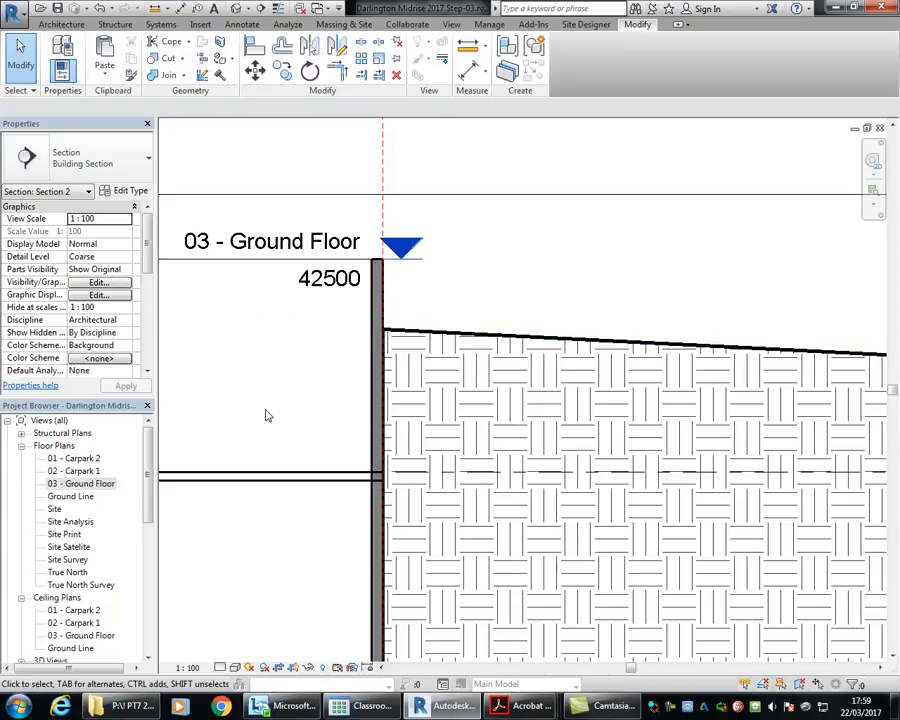
pyautogui.moveTo(267, 416); pyautogui.dragTo(382, 422, button='middle')
pyautogui.scroll(-1, 392, 383)
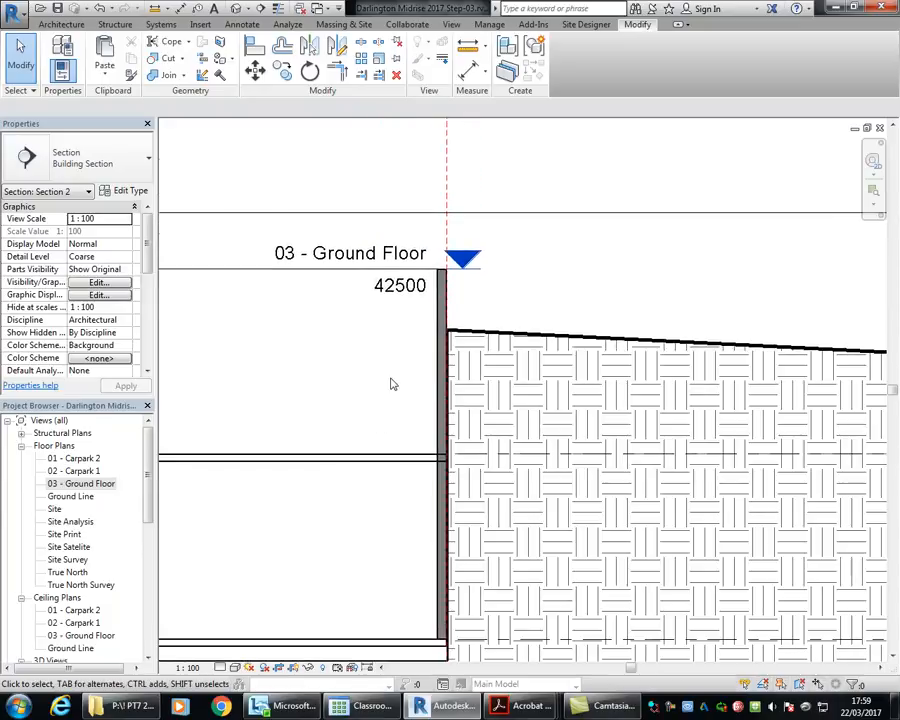
pyautogui.scroll(1, 392, 383)
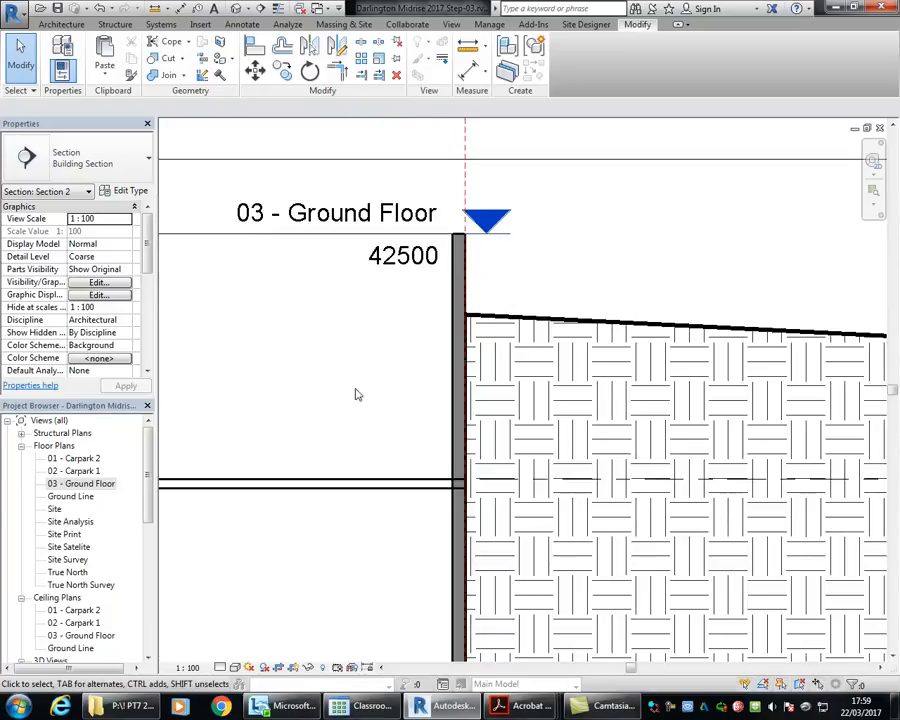
# Step: Open the 02 - Carpark 1 floor plan and examine the earth hatch around the basement outline
pyautogui.click(78, 485)
pyautogui.doubleClick(78, 484)
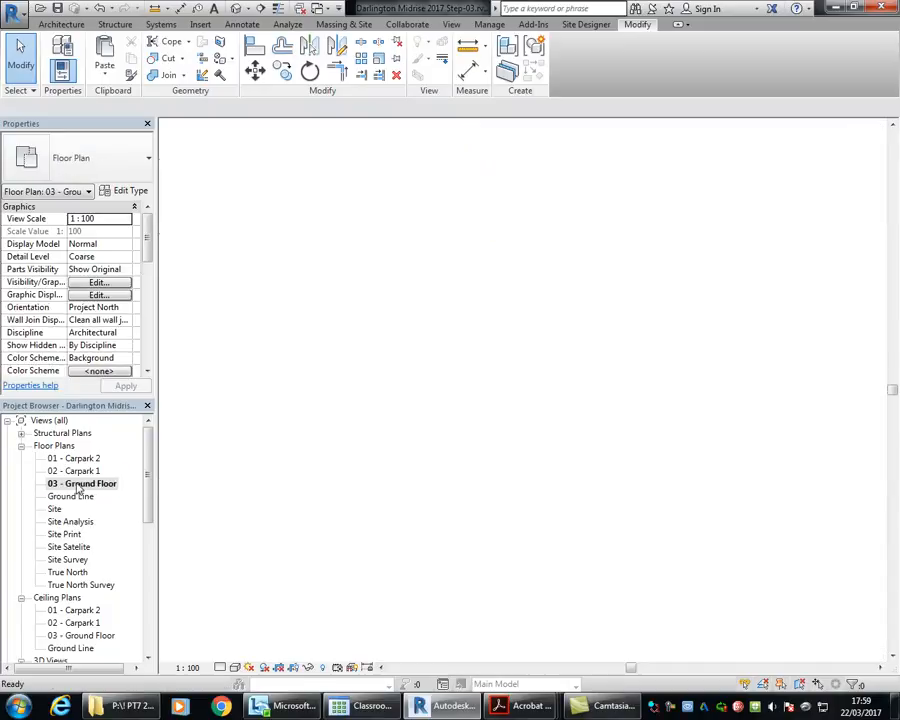
pyautogui.doubleClick(74, 470)
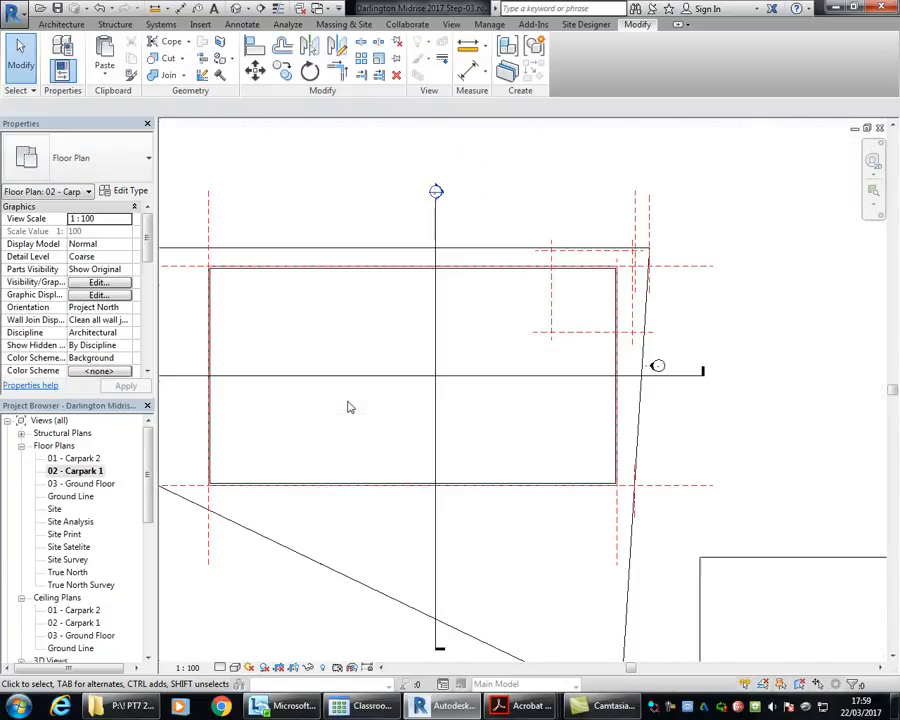
pyautogui.moveTo(349, 407); pyautogui.dragTo(470, 419, button='middle')
pyautogui.scroll(10, 281, 283)
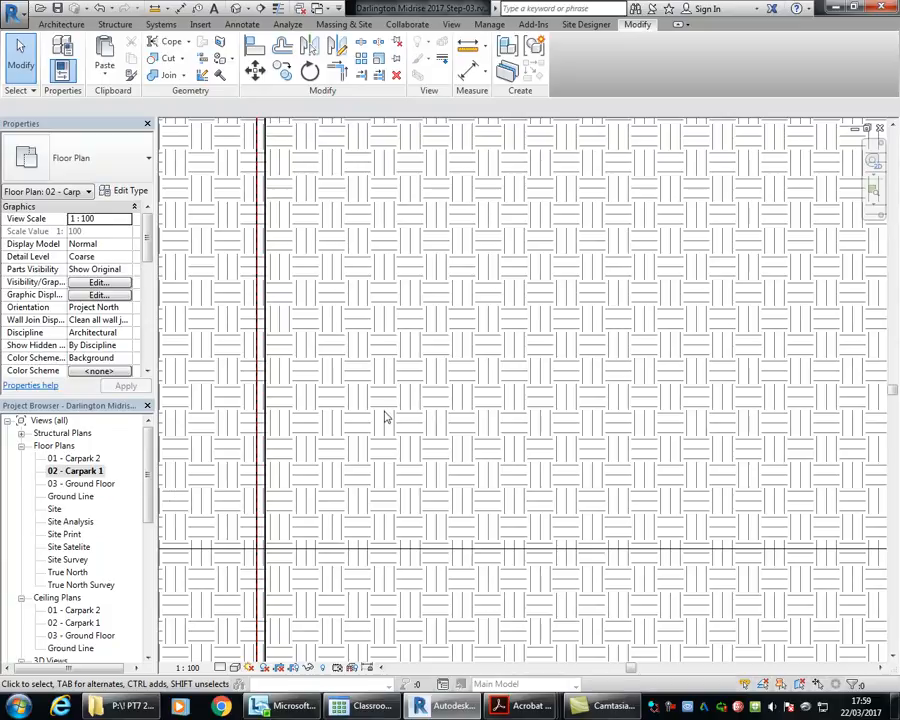
pyautogui.scroll(-8, 386, 418)
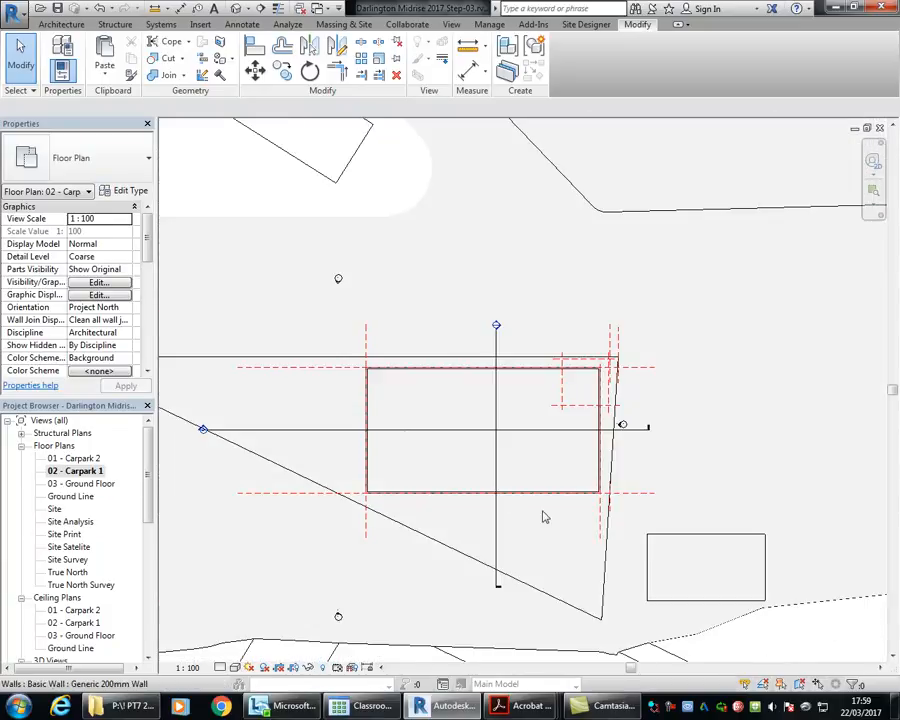
pyautogui.scroll(-3, 366, 301)
pyautogui.moveTo(366, 301); pyautogui.dragTo(384, 307, button='middle')
pyautogui.scroll(3, 679, 510)
pyautogui.moveTo(456, 417); pyautogui.dragTo(658, 466, button='middle')
pyautogui.scroll(4, 469, 417)
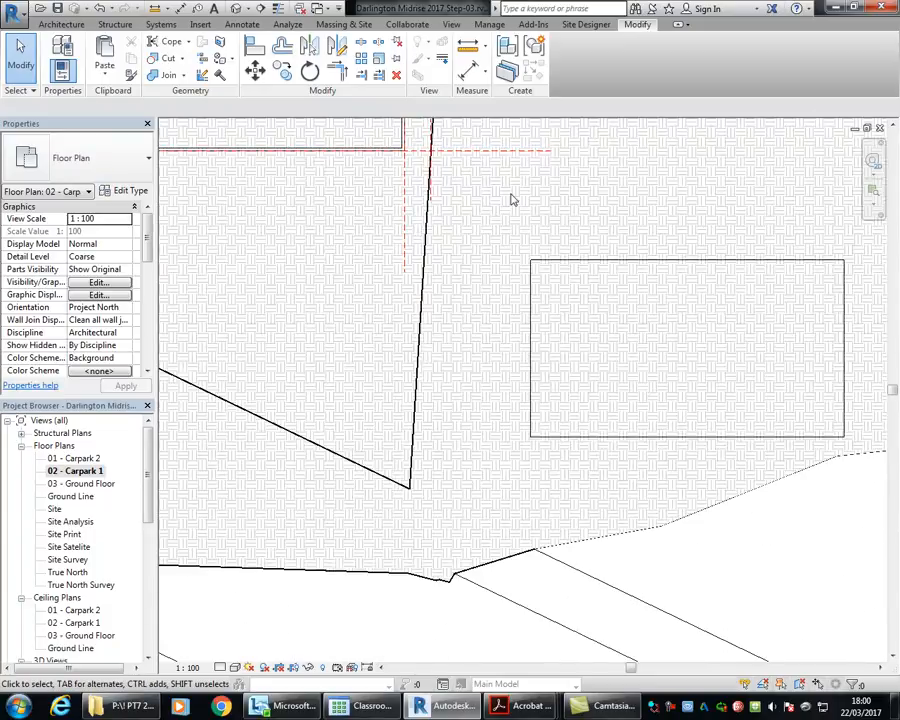
pyautogui.scroll(2, 392, 320)
pyautogui.scroll(-3, 395, 317)
pyautogui.moveTo(407, 334); pyautogui.dragTo(691, 565, button='middle')
pyautogui.moveTo(219, 311); pyautogui.dragTo(443, 278, button='middle')
pyautogui.scroll(-1, 368, 372)
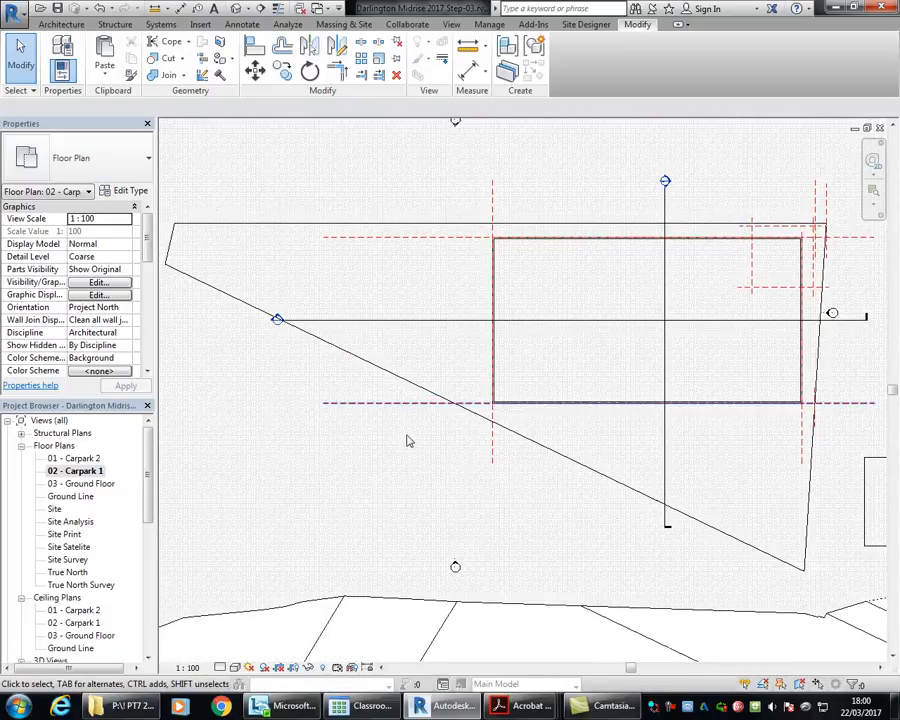
# Step: Examine how far the earth hatch extends across the rest of the site, including its curved edge near the neighbouring building
pyautogui.moveTo(362, 516); pyautogui.dragTo(476, 376, button='middle')
pyautogui.moveTo(378, 402); pyautogui.dragTo(405, 328, button='middle')
pyautogui.scroll(-2, 405, 328)
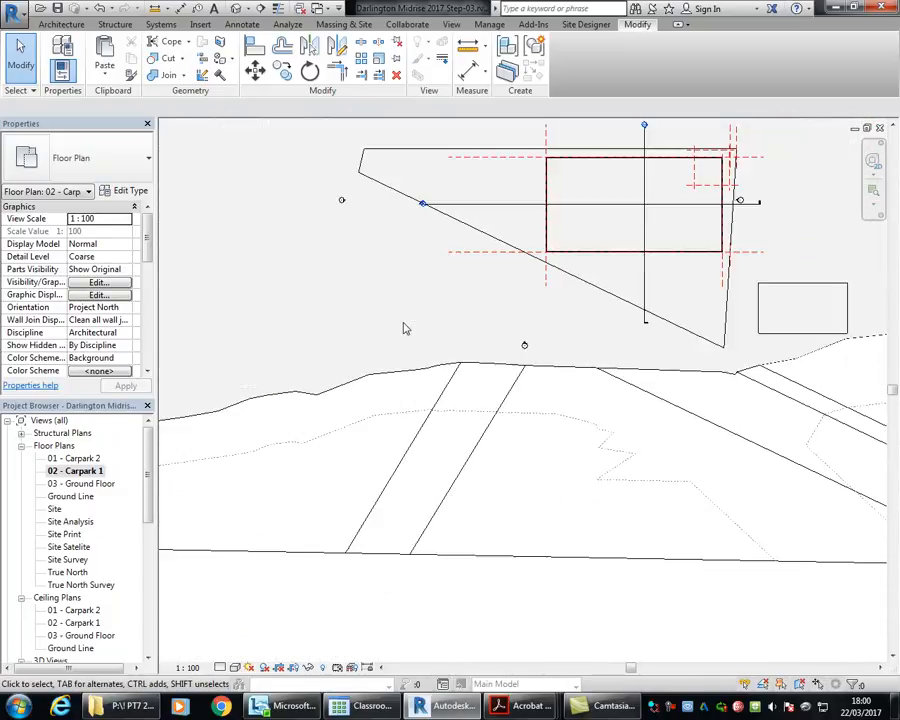
pyautogui.moveTo(704, 326); pyautogui.dragTo(372, 390, button='middle')
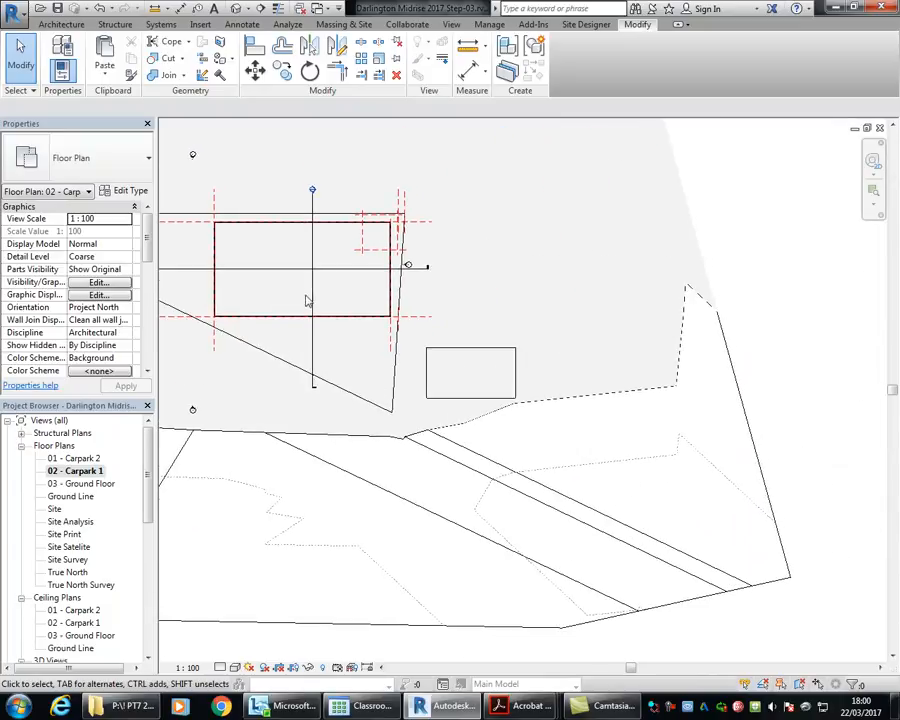
pyautogui.moveTo(307, 299); pyautogui.dragTo(427, 400, button='middle')
pyautogui.scroll(-1, 335, 343)
pyautogui.moveTo(318, 228); pyautogui.dragTo(367, 361, button='middle')
pyautogui.scroll(3, 373, 323)
pyautogui.scroll(2, 387, 322)
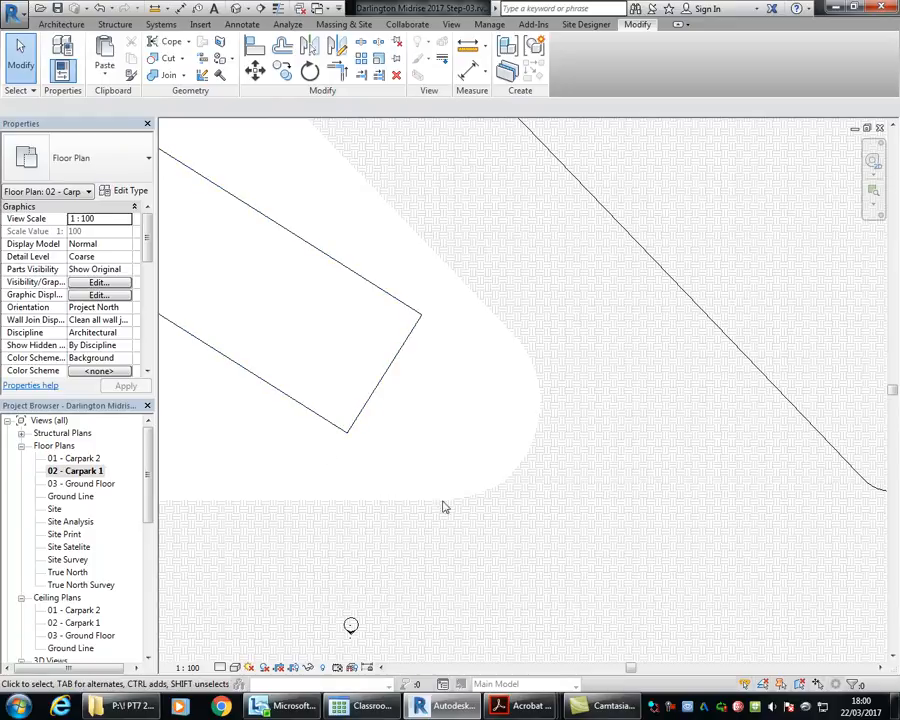
pyautogui.scroll(2, 472, 388)
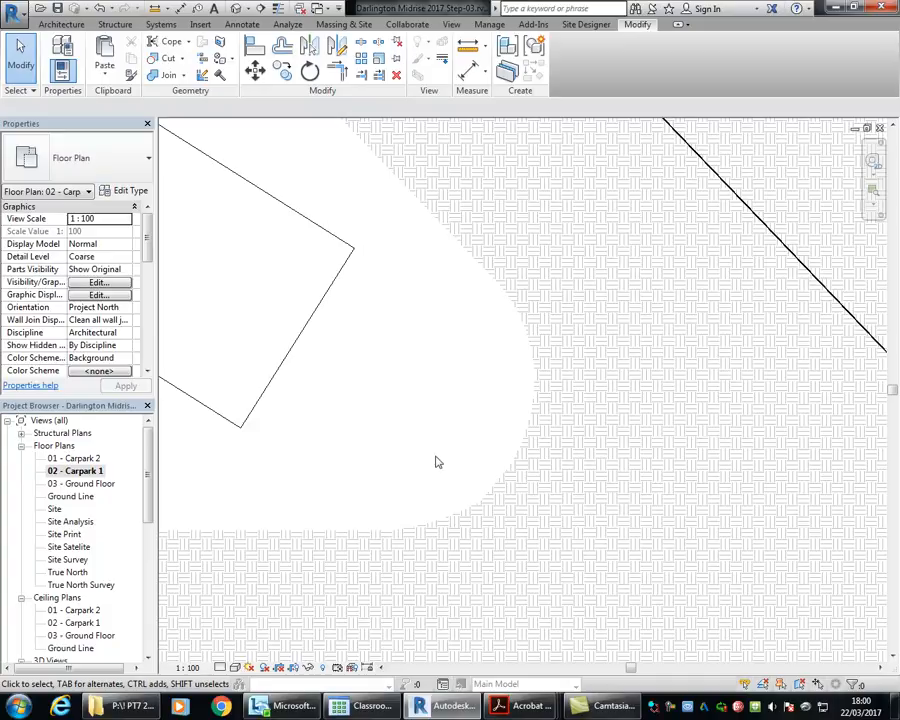
pyautogui.scroll(-4, 436, 462)
pyautogui.moveTo(436, 462); pyautogui.dragTo(403, 352, button='middle')
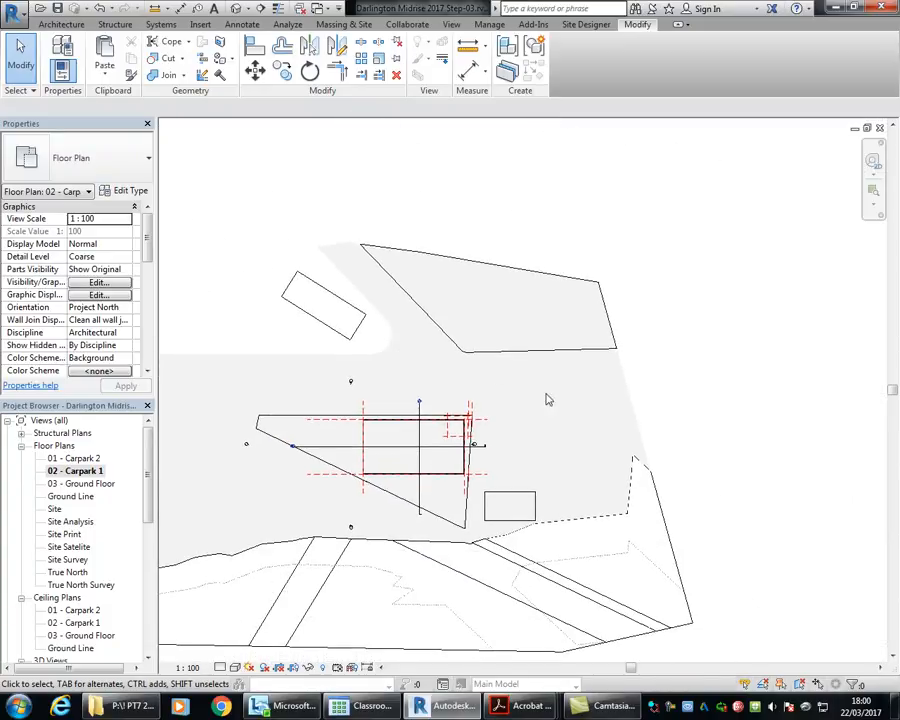
# Step: Override the topography's graphics by element in the Carpark 1 plan, making its cut patterns not visible
pyautogui.click(672, 562)
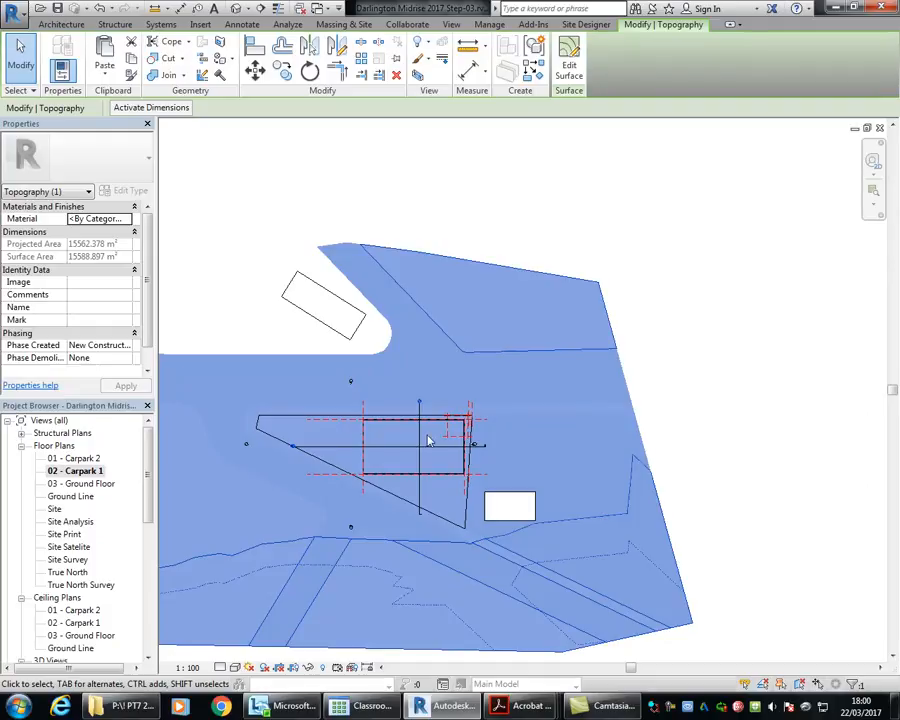
pyautogui.rightClick(653, 493)
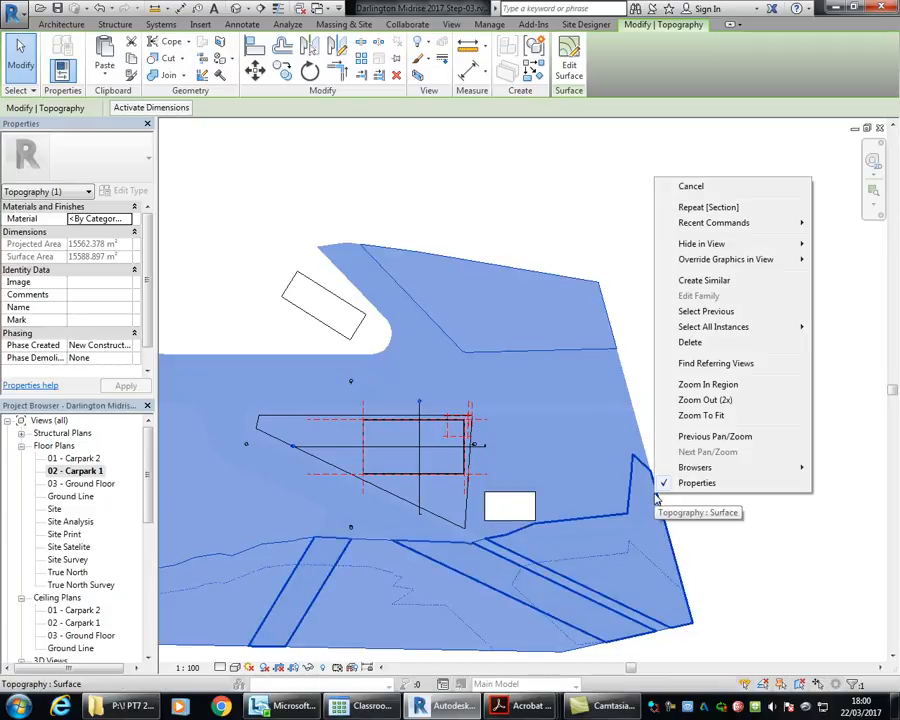
pyautogui.moveTo(697, 265)
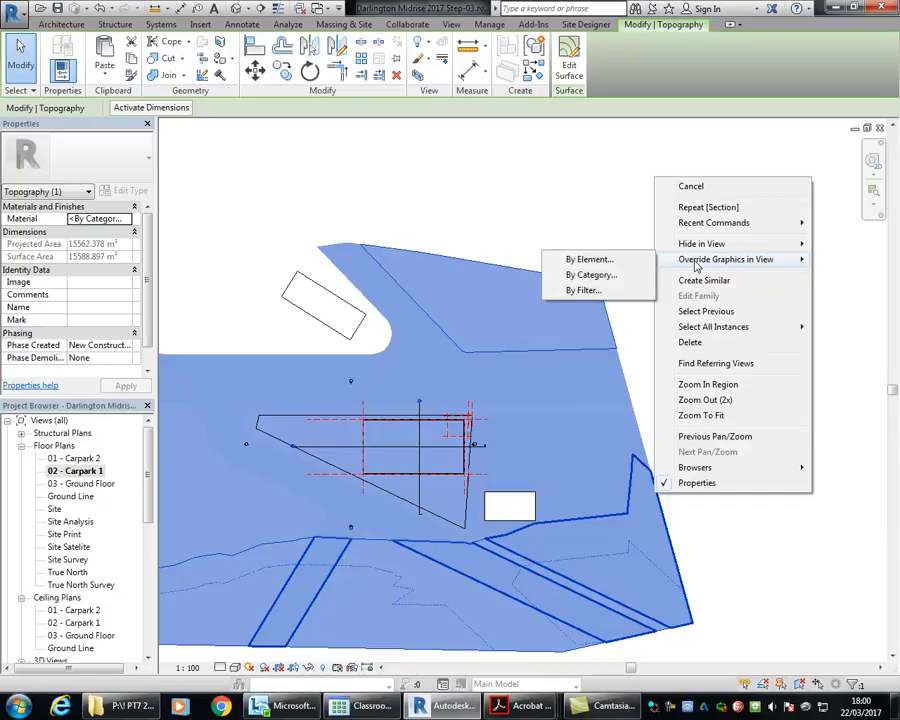
pyautogui.click(587, 260)
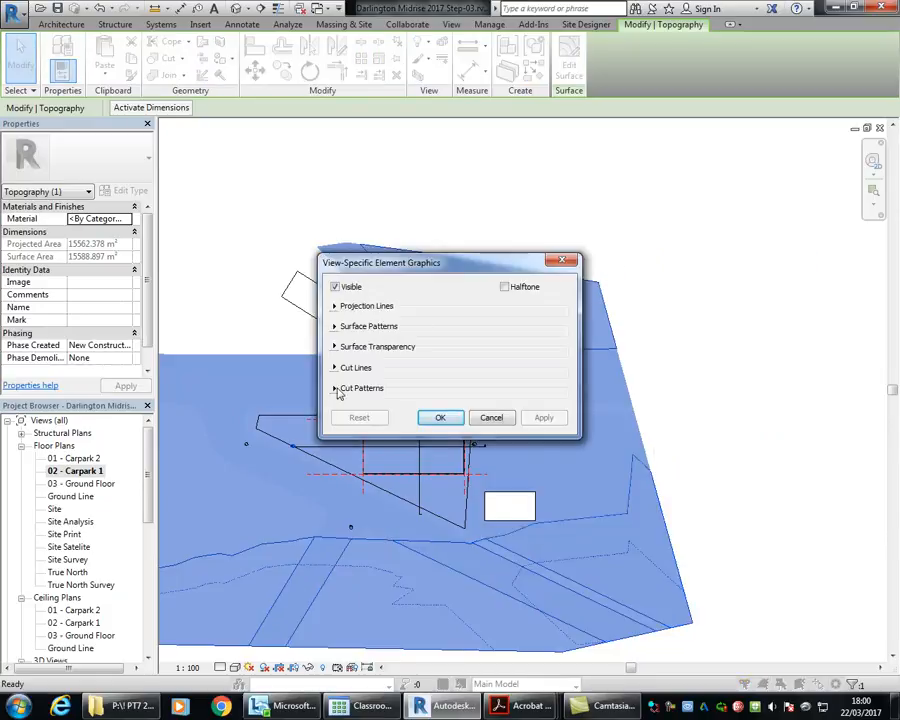
pyautogui.click(335, 388)
pyautogui.click(347, 405)
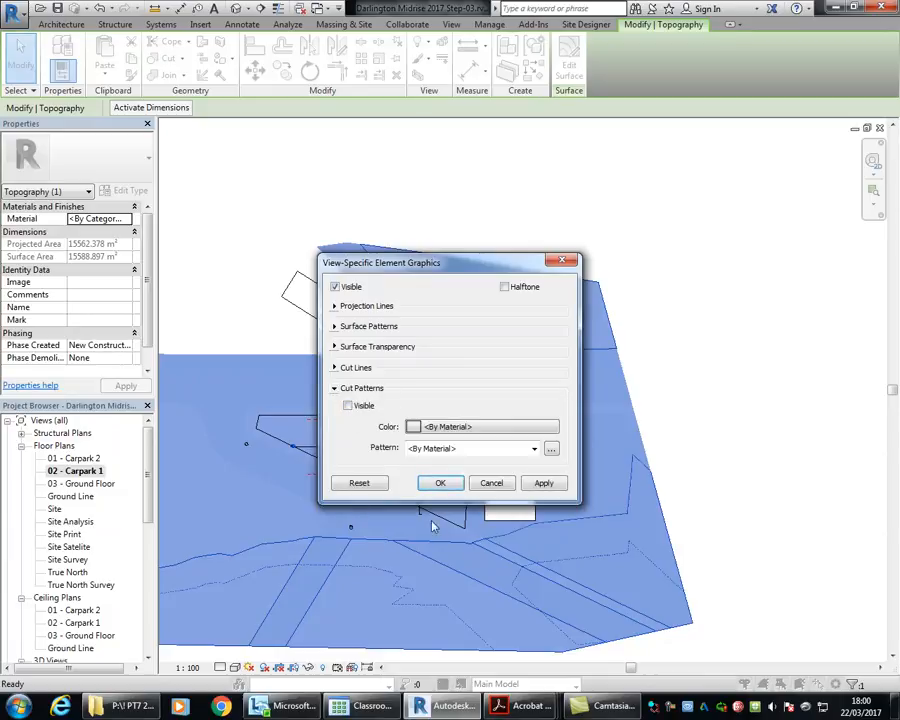
pyautogui.click(440, 485)
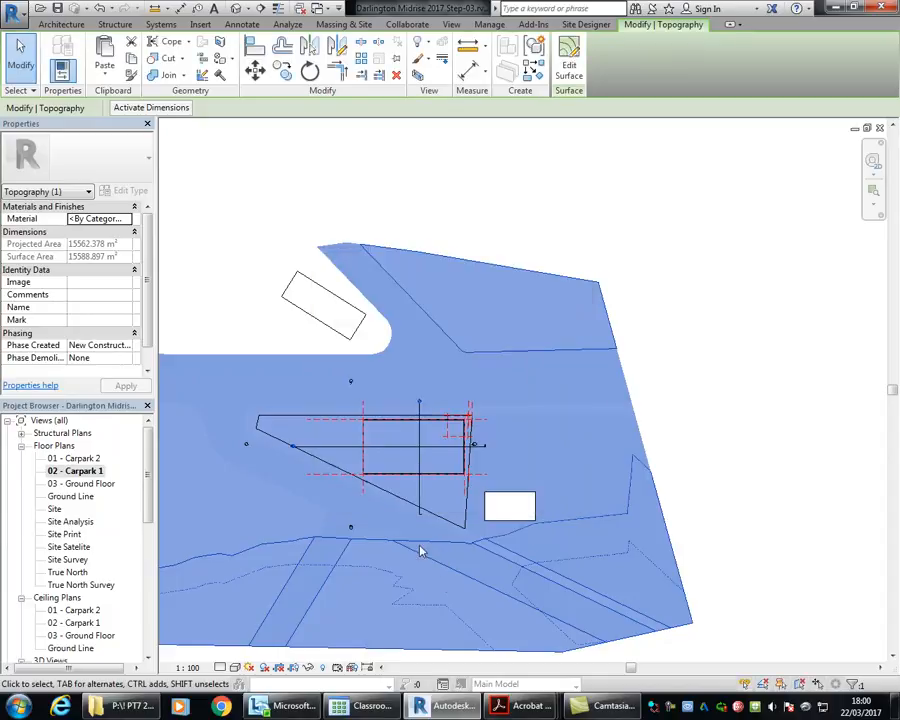
pyautogui.scroll(6, 360, 415)
pyautogui.press('Escape')
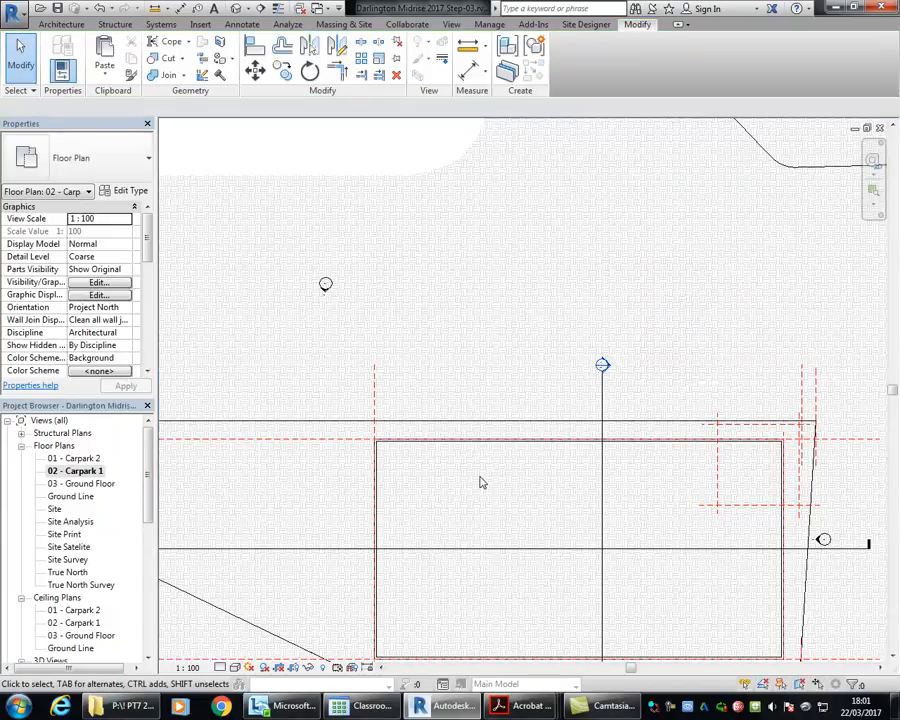
# Step: Check the topography surface in the Carpark 1 plan for remaining earth hatch, leaving nothing selected
pyautogui.scroll(7, 394, 360)
pyautogui.scroll(-14, 394, 360)
pyautogui.moveTo(403, 369); pyautogui.dragTo(422, 361, button='middle')
pyautogui.scroll(-2, 474, 317)
pyautogui.moveTo(474, 317); pyautogui.dragTo(438, 338, button='middle')
pyautogui.scroll(-1, 438, 338)
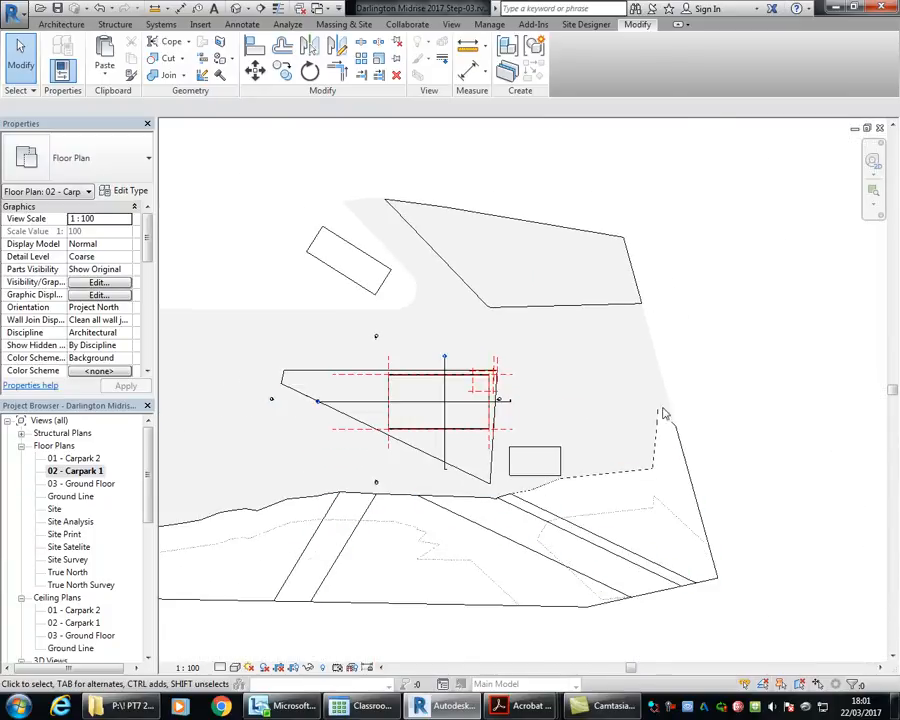
pyautogui.click(658, 414)
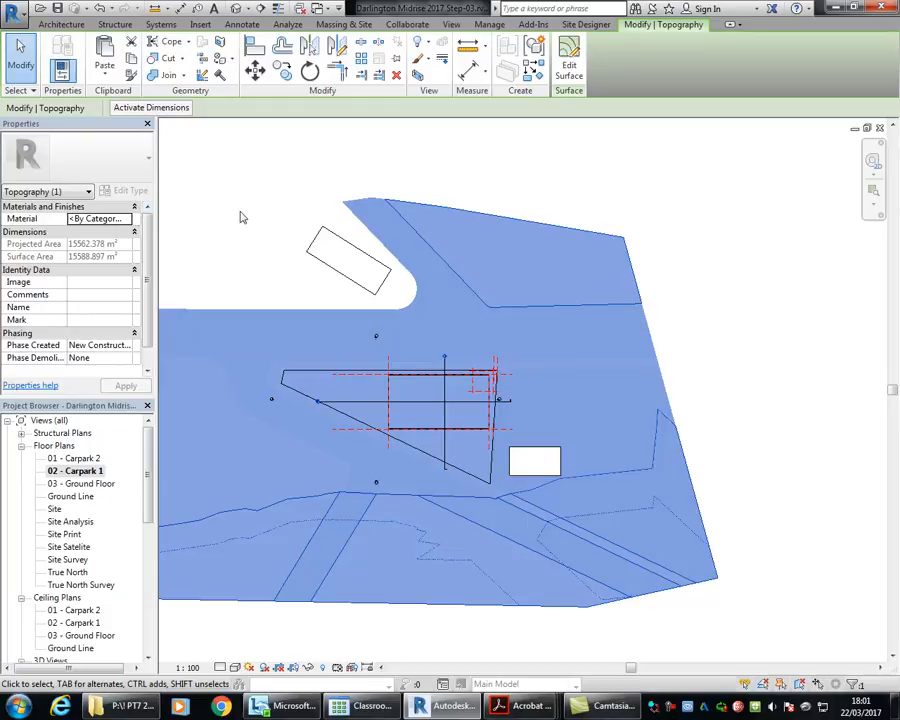
pyautogui.press('Escape')
# Step: Set the cut pattern of the Earth section cut material to No Pattern through the Site Settings
pyautogui.click(344, 24)
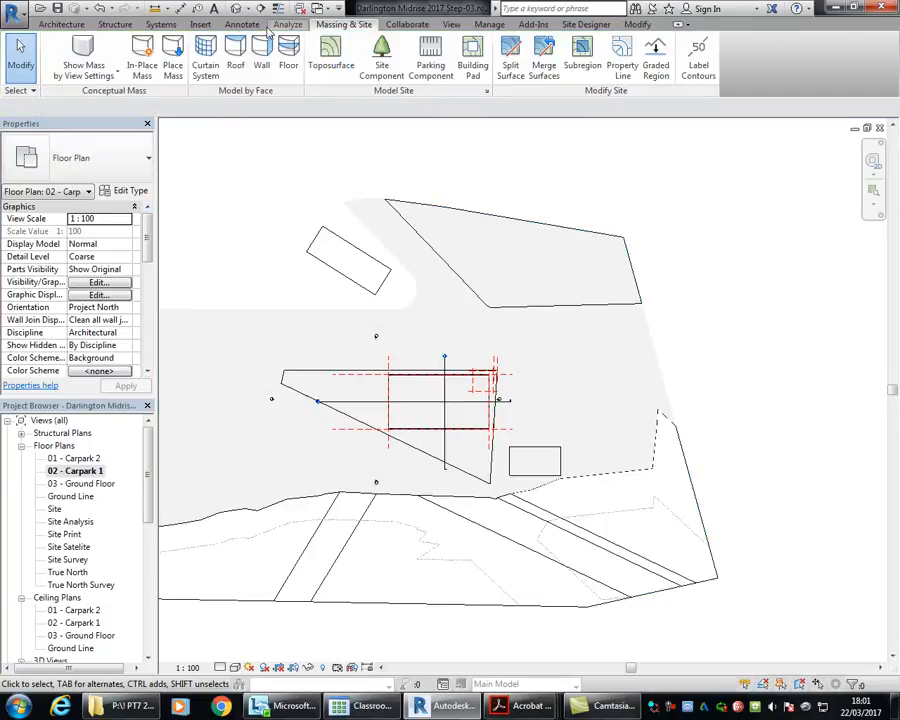
pyautogui.click(487, 91)
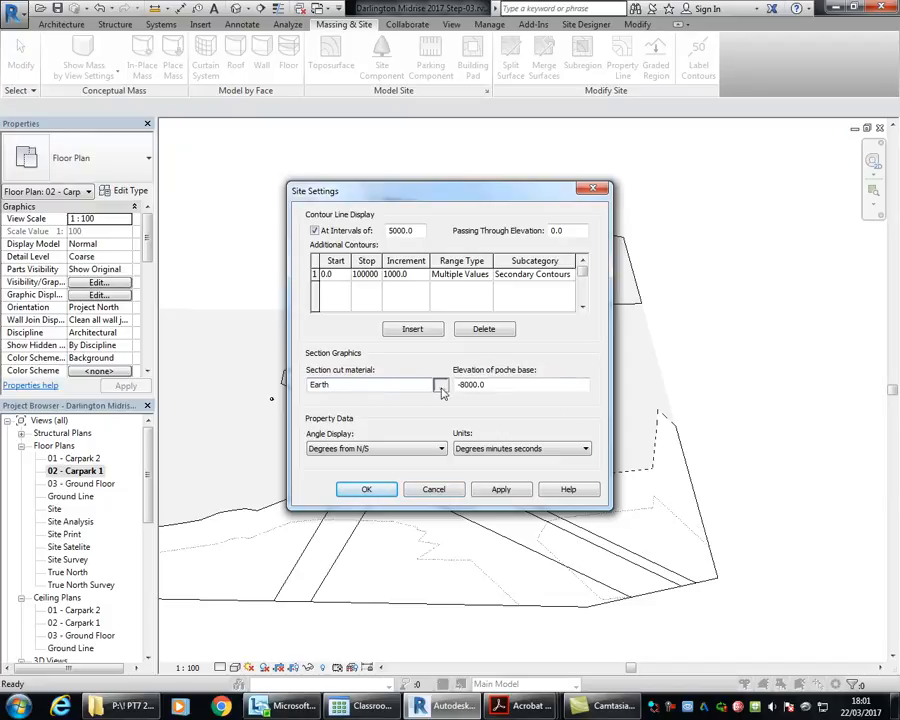
pyautogui.click(441, 389)
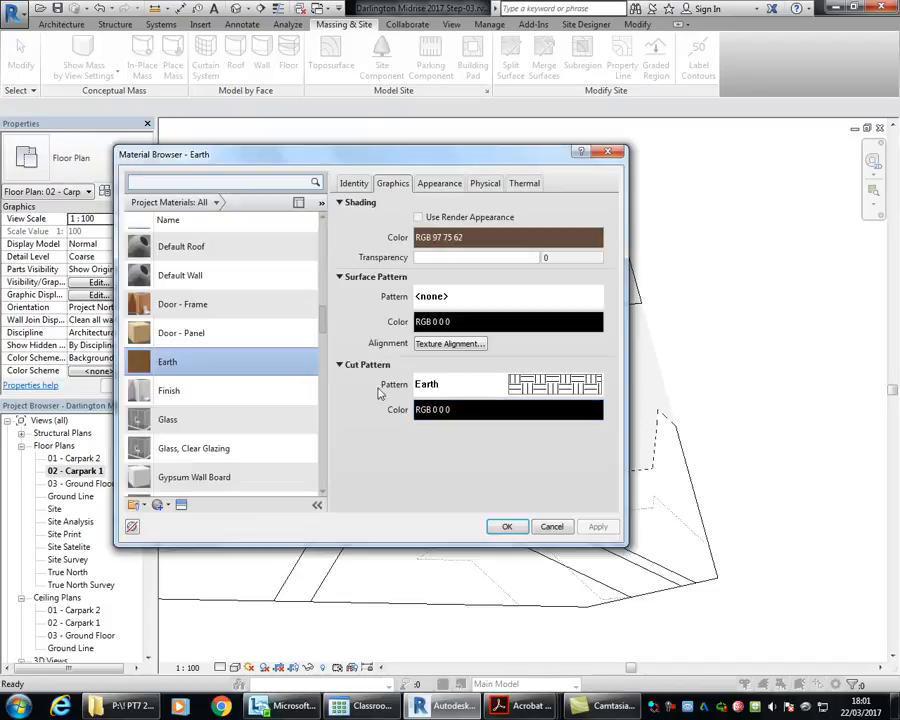
pyautogui.click(500, 384)
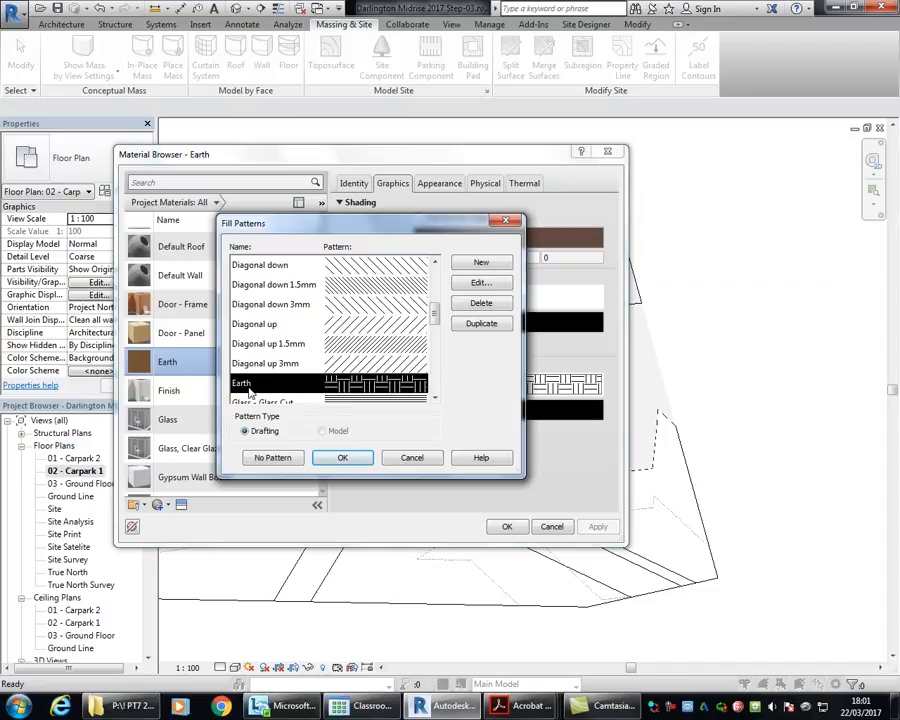
pyautogui.click(271, 459)
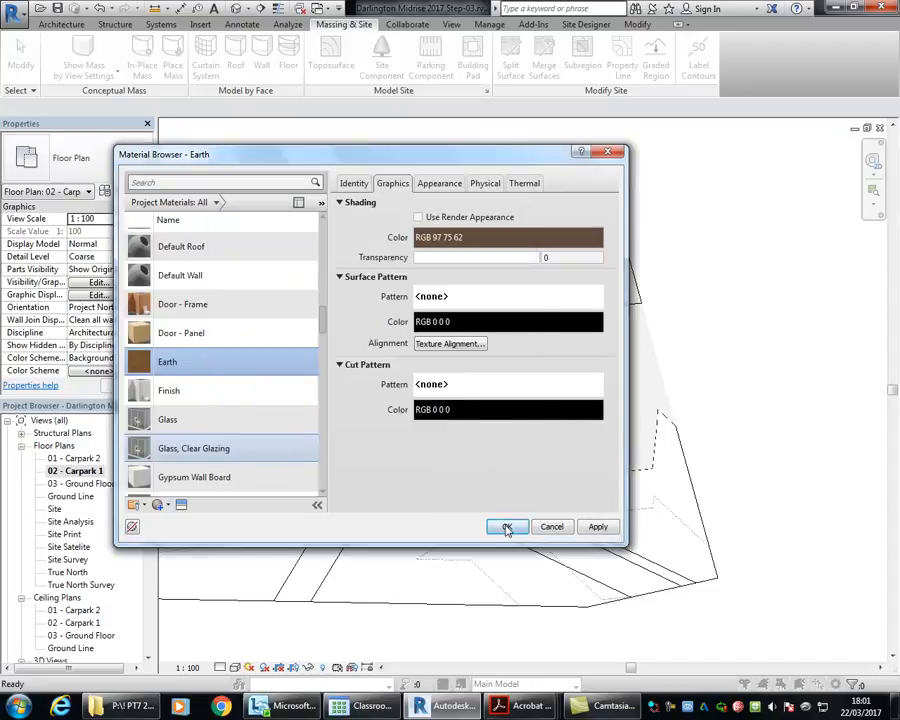
pyautogui.click(505, 526)
pyautogui.click(356, 487)
# Step: Examine the basement outline and the surrounding site in the Carpark 1 plan for any remaining earth hatch
pyautogui.scroll(3, 495, 445)
pyautogui.scroll(1, 410, 498)
pyautogui.moveTo(410, 498); pyautogui.dragTo(541, 516, button='middle')
pyautogui.scroll(4, 254, 180)
pyautogui.moveTo(250, 174); pyautogui.dragTo(457, 396, button='middle')
pyautogui.moveTo(625, 570); pyautogui.dragTo(414, 328, button='middle')
pyautogui.scroll(7, 430, 412)
pyautogui.scroll(-5, 400, 390)
pyautogui.moveTo(527, 496); pyautogui.dragTo(386, 261, button='middle')
pyautogui.scroll(-1, 573, 496)
pyautogui.scroll(-2, 573, 496)
pyautogui.moveTo(573, 496); pyautogui.dragTo(316, 395, button='middle')
pyautogui.scroll(2, 378, 389)
pyautogui.scroll(-3, 368, 384)
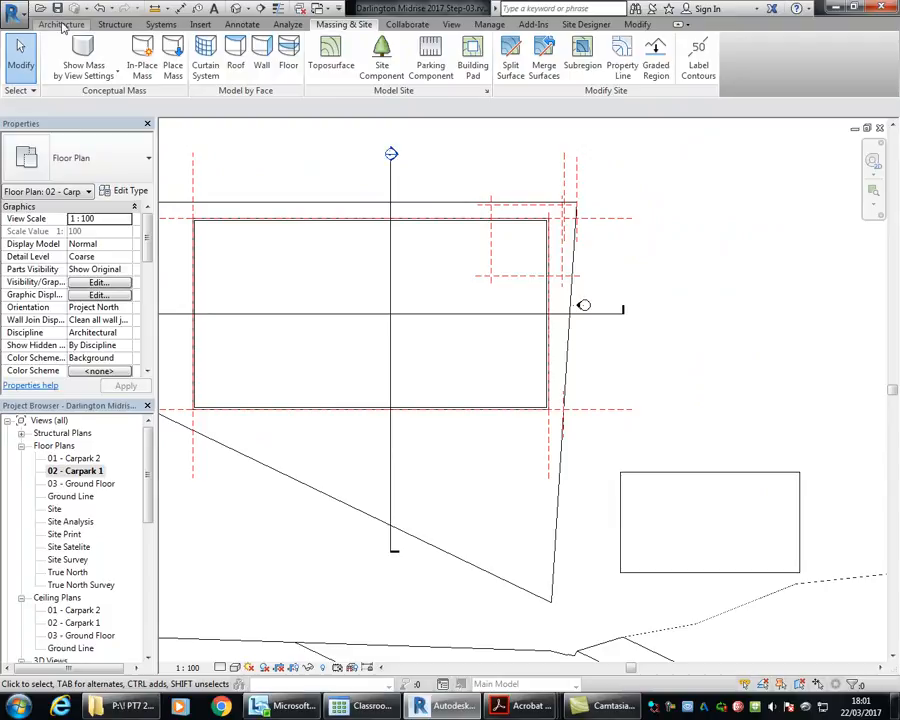
# Step: Draw two vertical reference planes about 7000 mm apart, crossing the basement's lower wall in the Carpark 1 plan
pyautogui.click(55, 24)
pyautogui.click(819, 62)
pyautogui.scroll(2, 381, 416)
pyautogui.moveTo(297, 396); pyautogui.dragTo(297, 350, button='middle')
pyautogui.click(287, 318)
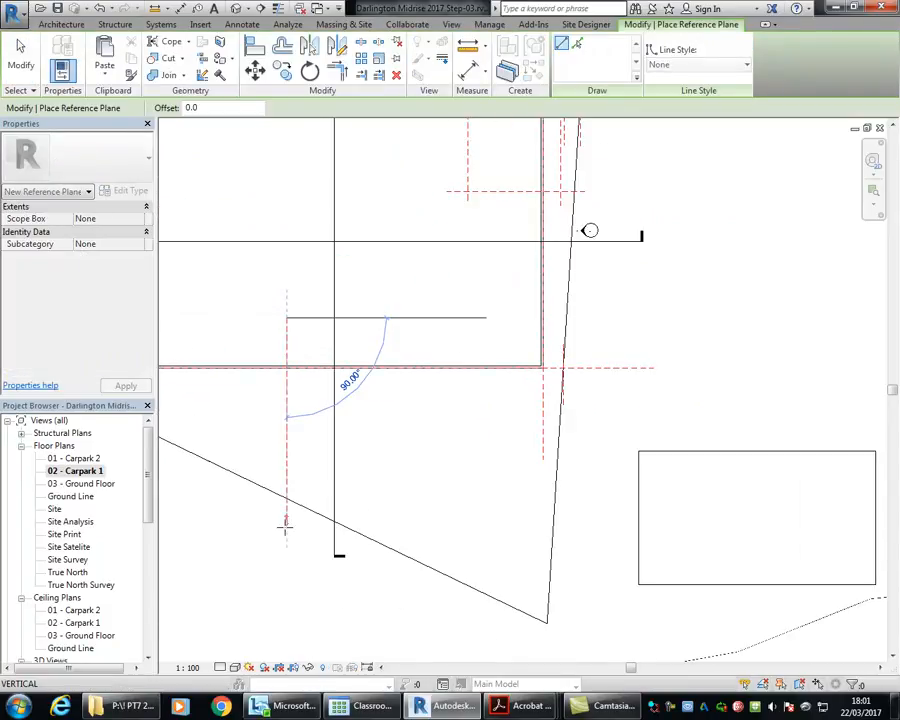
pyautogui.click(287, 546)
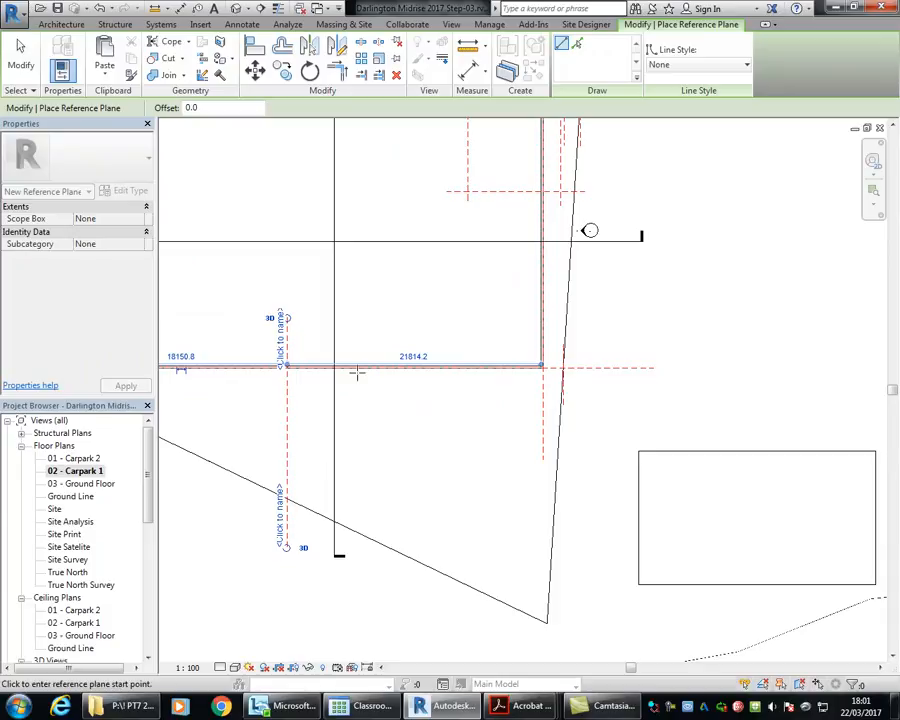
pyautogui.click(369, 318)
pyautogui.click(369, 548)
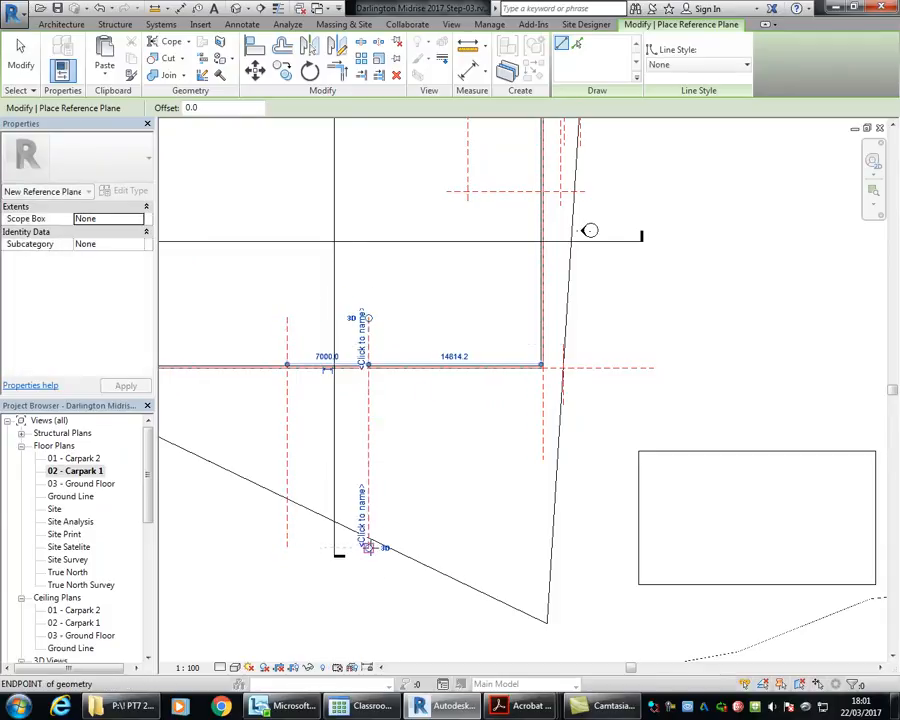
pyautogui.moveTo(305, 305); pyautogui.dragTo(374, 358, button='middle')
pyautogui.scroll(-1, 323, 315)
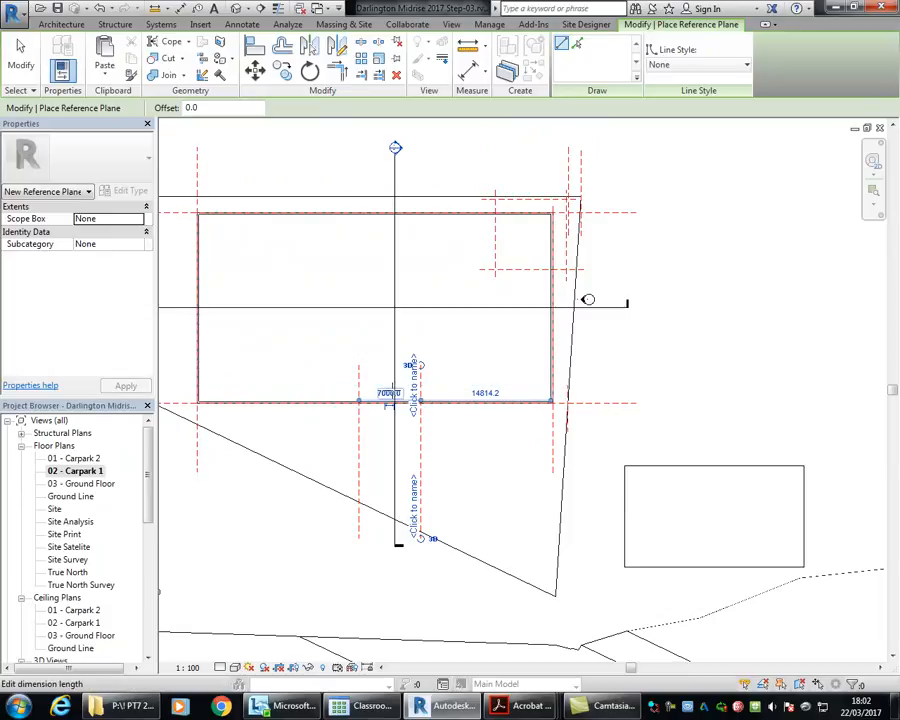
pyautogui.rightClick(270, 350)
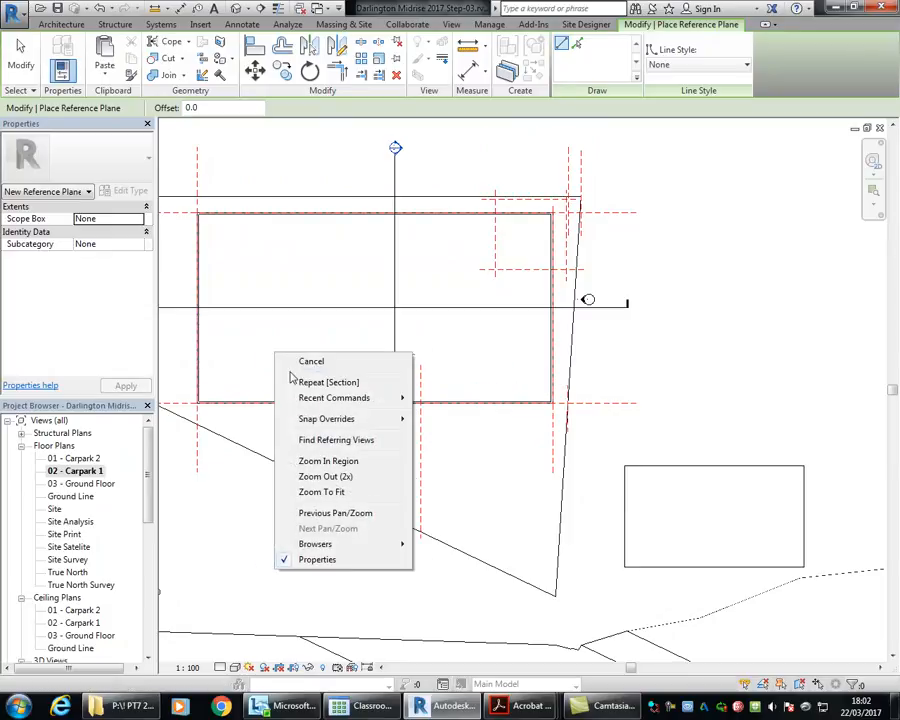
pyautogui.click(305, 360)
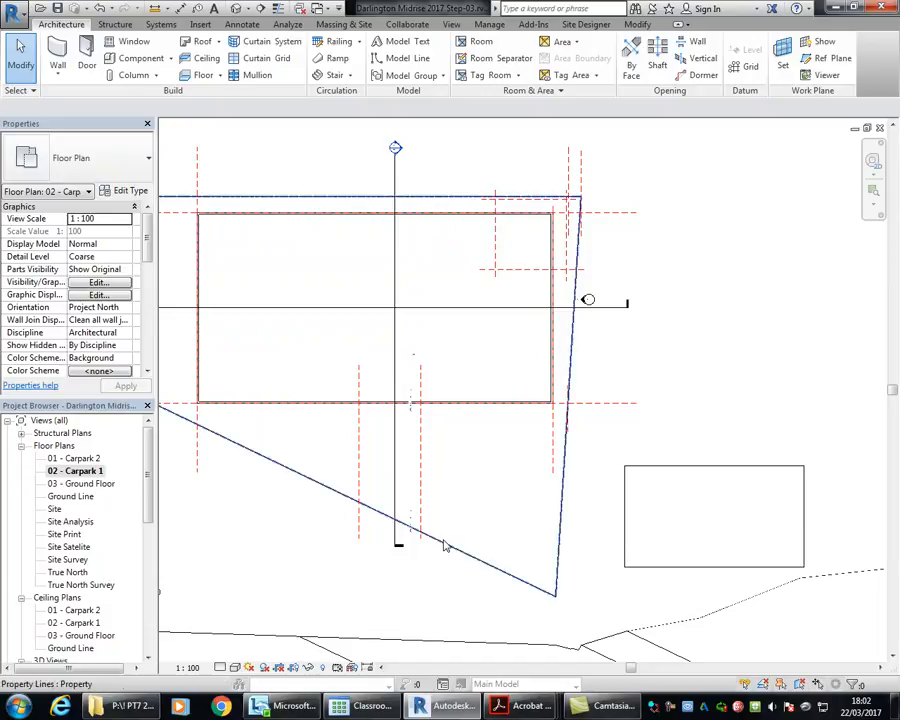
# Step: Set the distance from the right-hand new reference plane to the basement's right wall to 15000 mm
pyautogui.scroll(4, 396, 300)
pyautogui.click(394, 330)
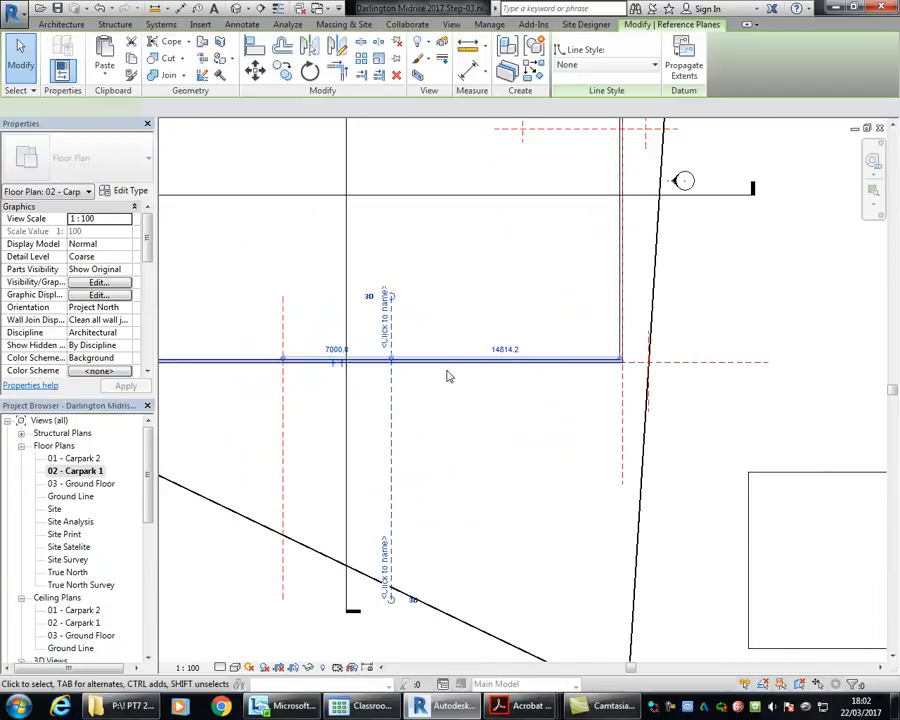
pyautogui.click(493, 350)
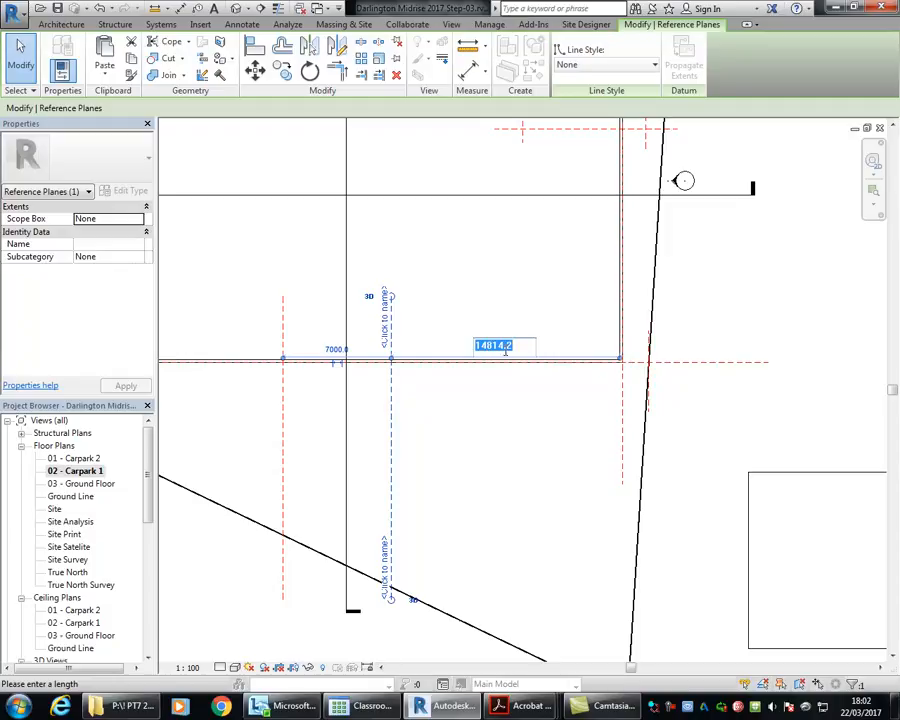
pyautogui.write('15000')
pyautogui.press('Return')
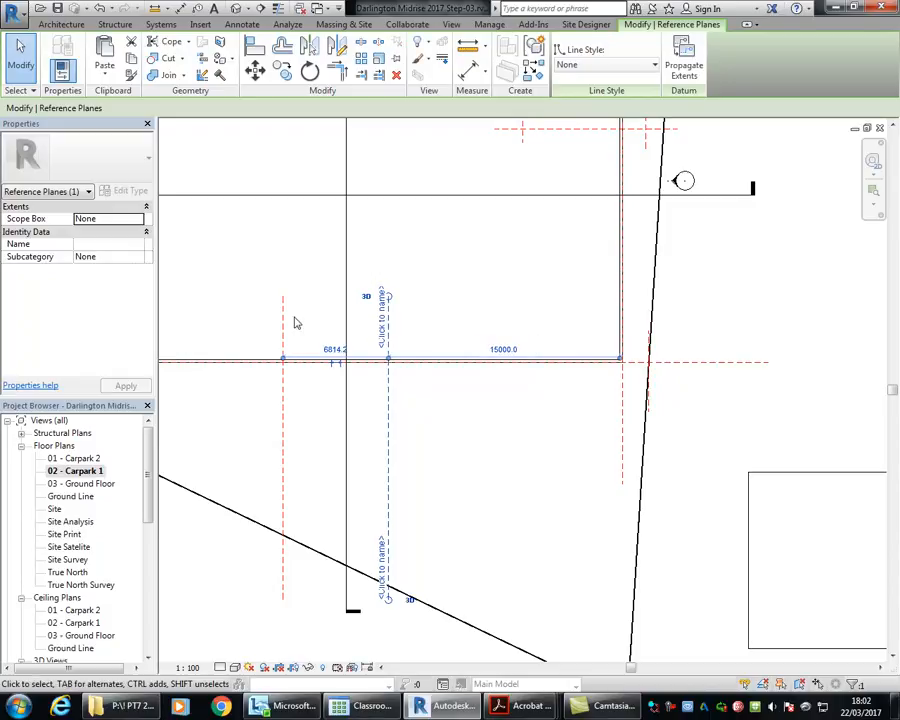
# Step: Set the spacing between the two new vertical reference planes to 5500 mm by moving the left one
pyautogui.scroll(-2, 347, 328)
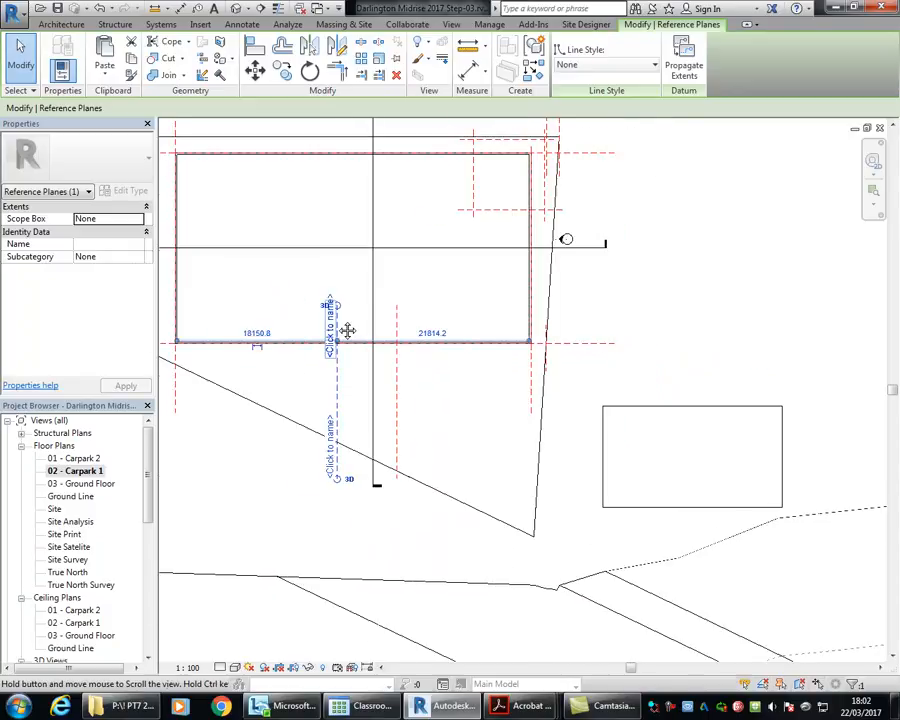
pyautogui.moveTo(347, 328); pyautogui.dragTo(341, 302, button='middle')
pyautogui.scroll(3, 345, 287)
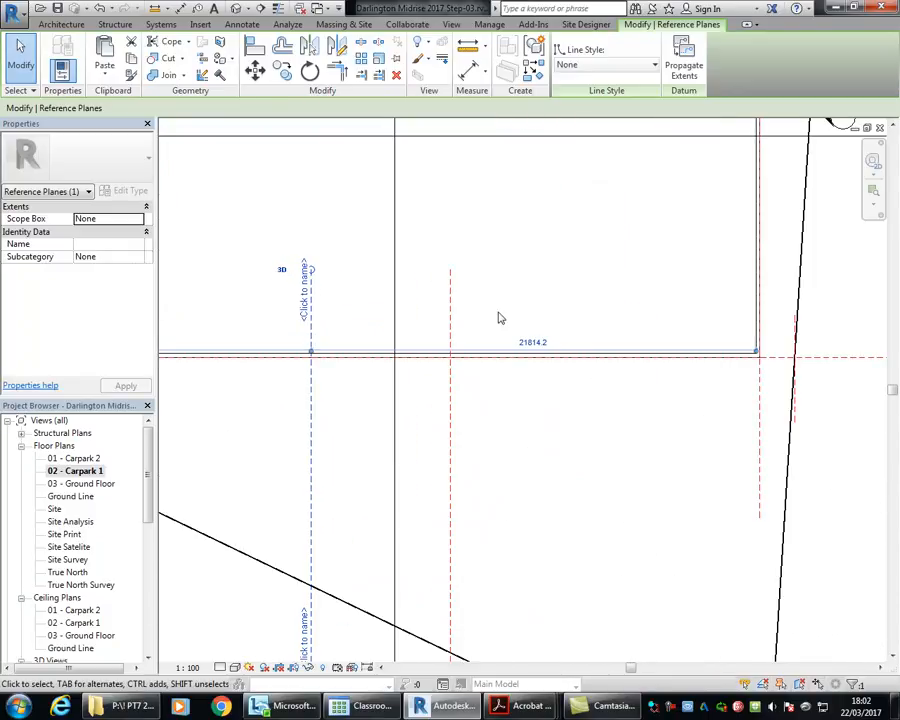
pyautogui.moveTo(811, 375); pyautogui.dragTo(710, 386, button='middle')
pyautogui.moveTo(376, 357); pyautogui.dragTo(638, 305, button='middle')
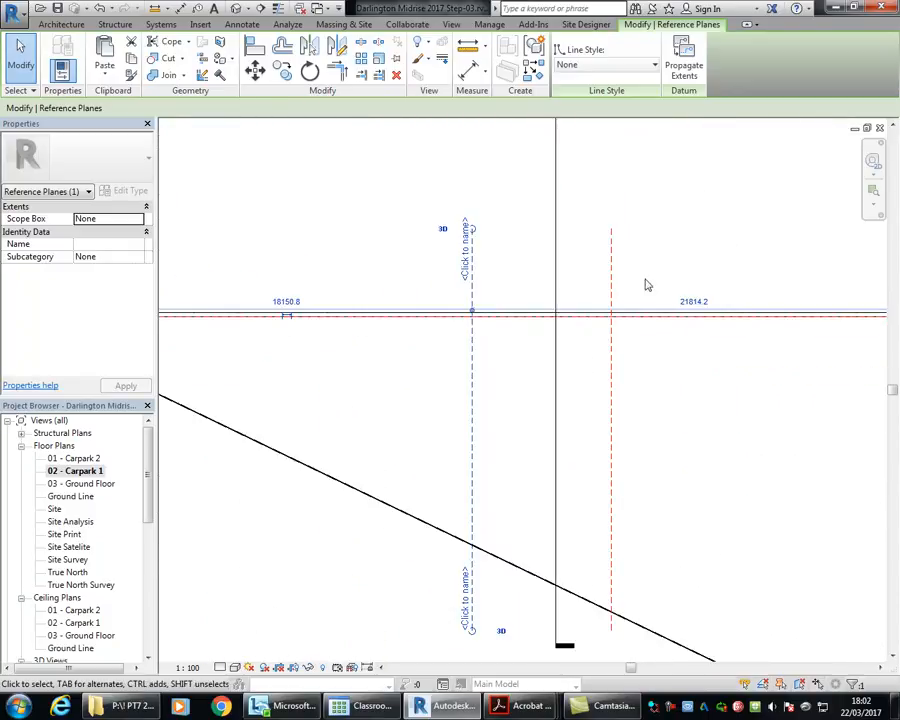
pyautogui.moveTo(705, 262); pyautogui.dragTo(530, 285, button='middle')
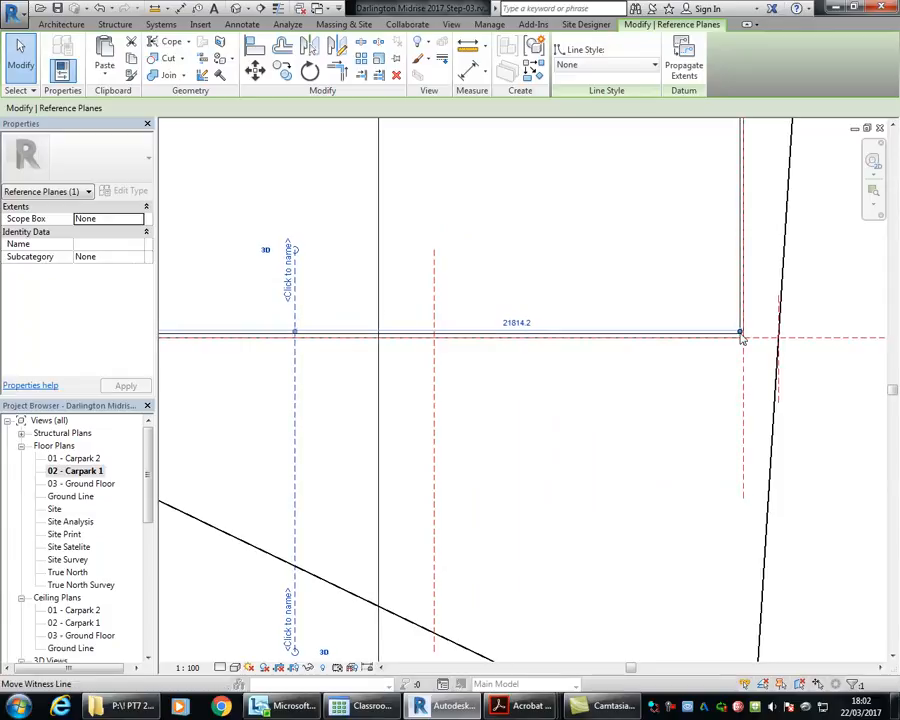
pyautogui.click(435, 291)
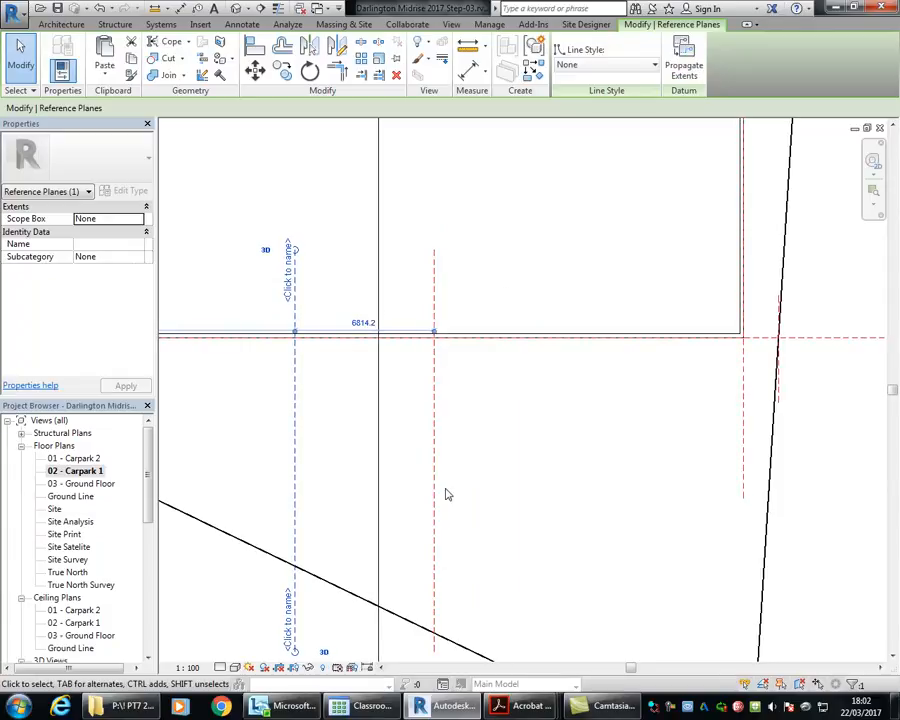
pyautogui.click(362, 322)
pyautogui.write('5')
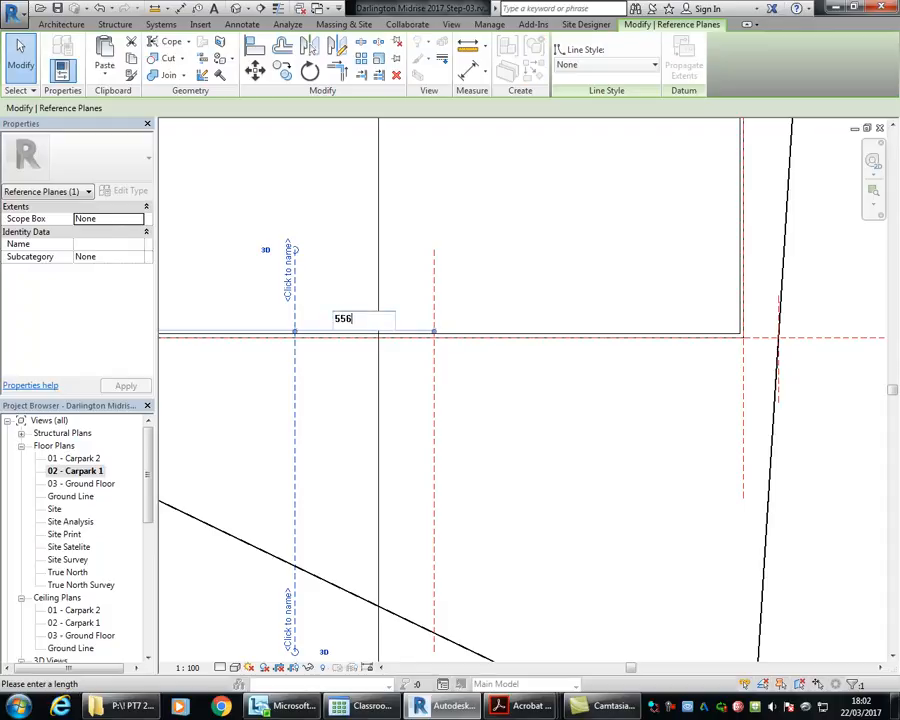
pyautogui.write('500')
pyautogui.press('Return')
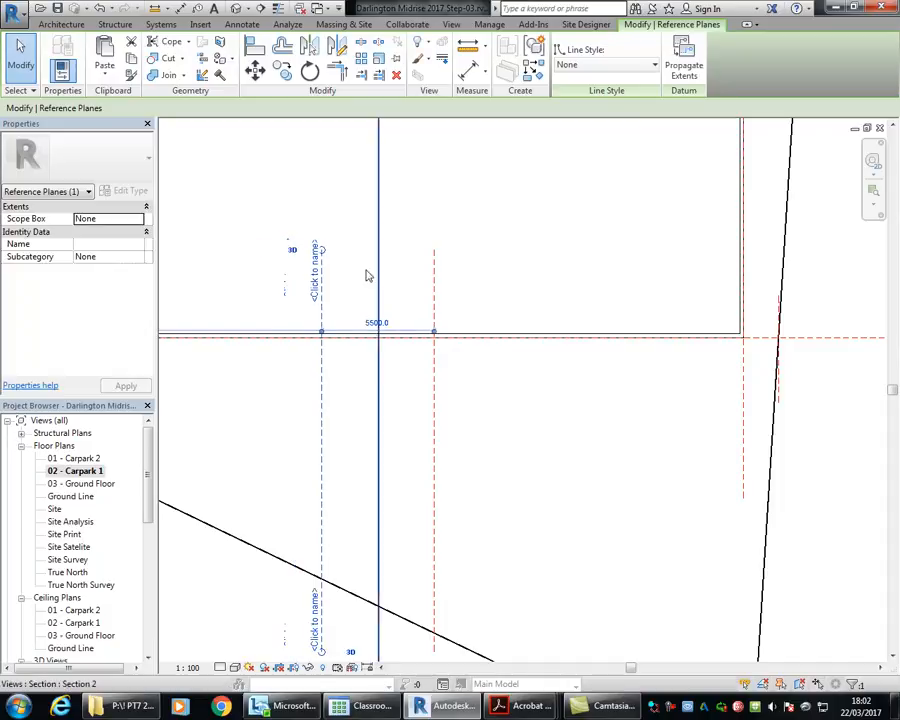
pyautogui.press('Escape')
# Step: Extend the upper ends of both new reference planes further up into the basement, past the horizontal section line
pyautogui.scroll(1, 361, 281)
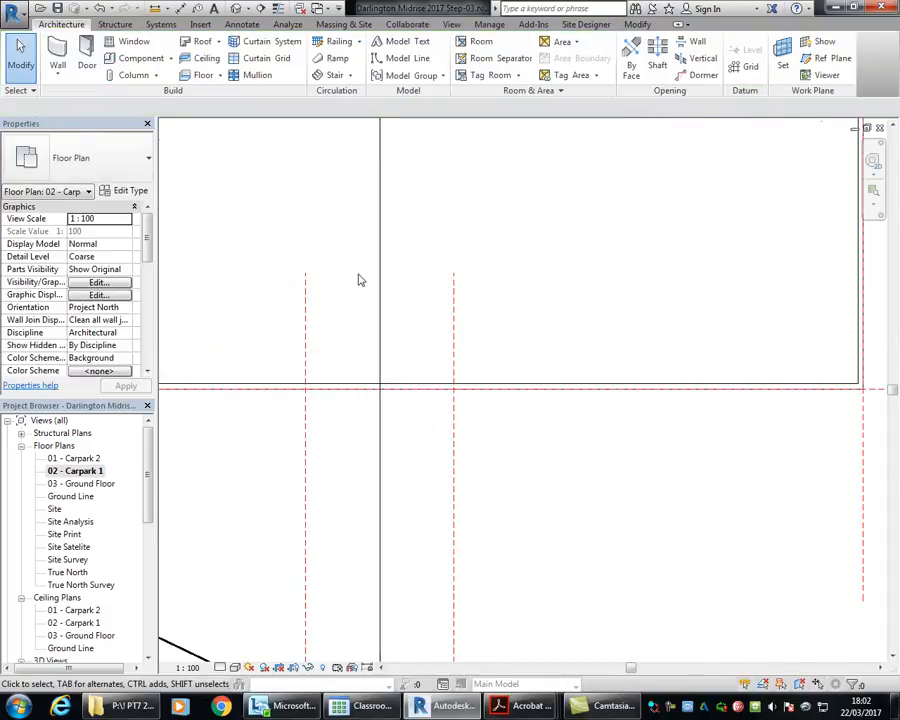
pyautogui.click(452, 300)
pyautogui.moveTo(432, 254); pyautogui.dragTo(421, 335, button='middle')
pyautogui.moveTo(443, 355); pyautogui.dragTo(451, 153)
pyautogui.click(293, 401)
pyautogui.moveTo(295, 363); pyautogui.dragTo(314, 156)
pyautogui.click(365, 520)
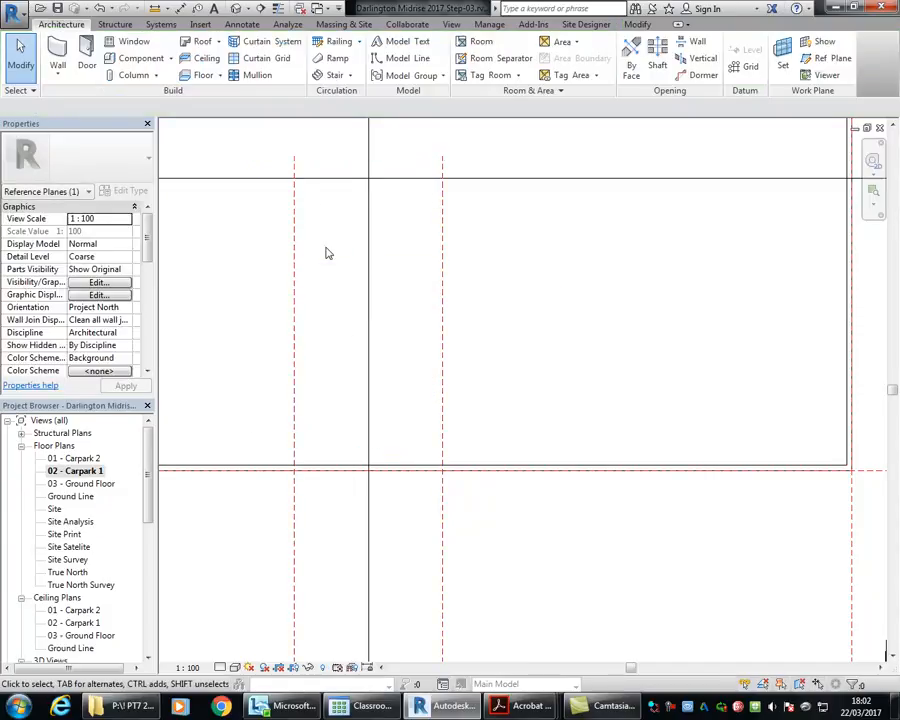
pyautogui.moveTo(340, 366); pyautogui.dragTo(333, 409, button='middle')
# Step: Start a new ramp sketch in the Carpark 1 plan around the two vertical reference planes
pyautogui.scroll(1, 327, 366)
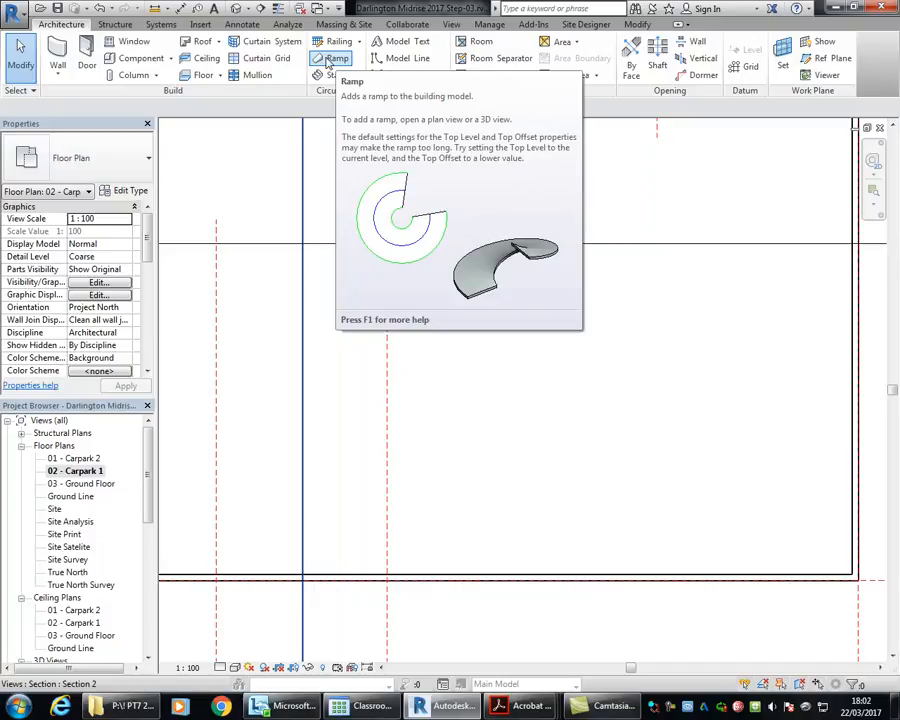
pyautogui.click(330, 59)
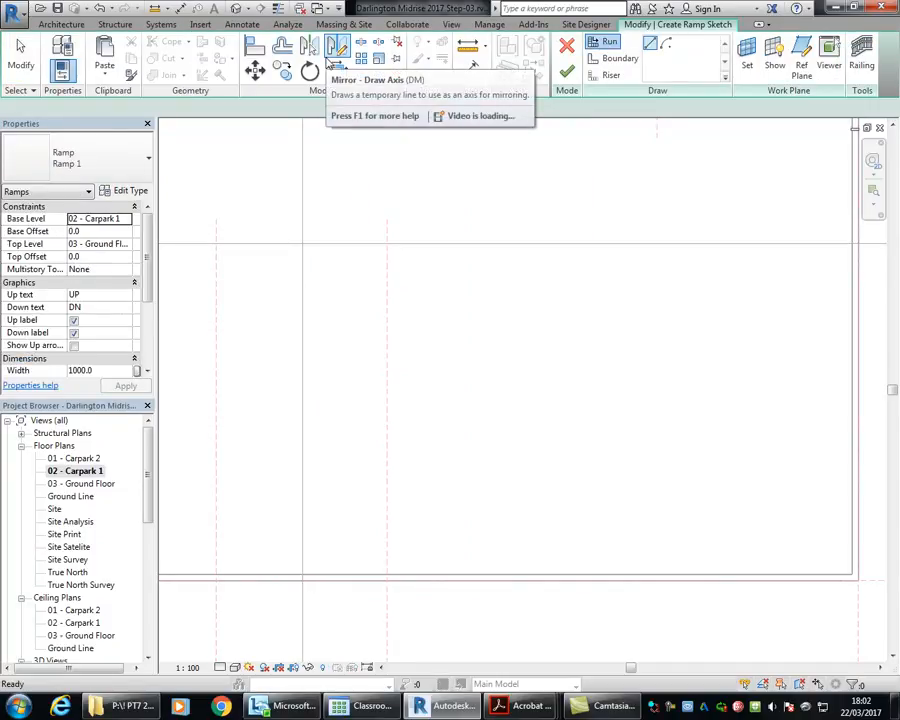
pyautogui.moveTo(313, 307); pyautogui.dragTo(352, 325, button='middle')
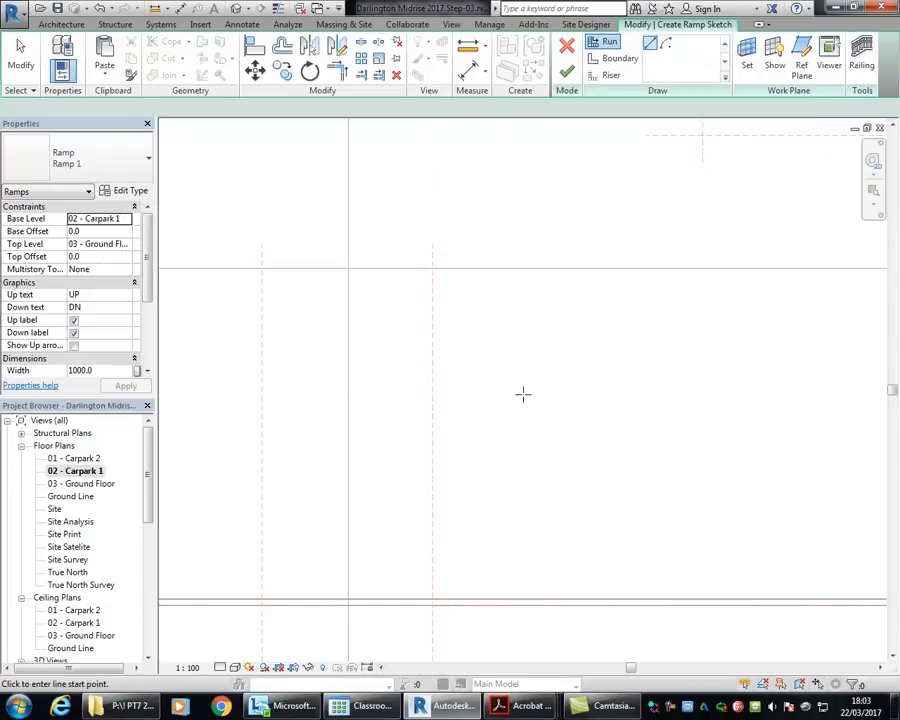
pyautogui.click(488, 427)
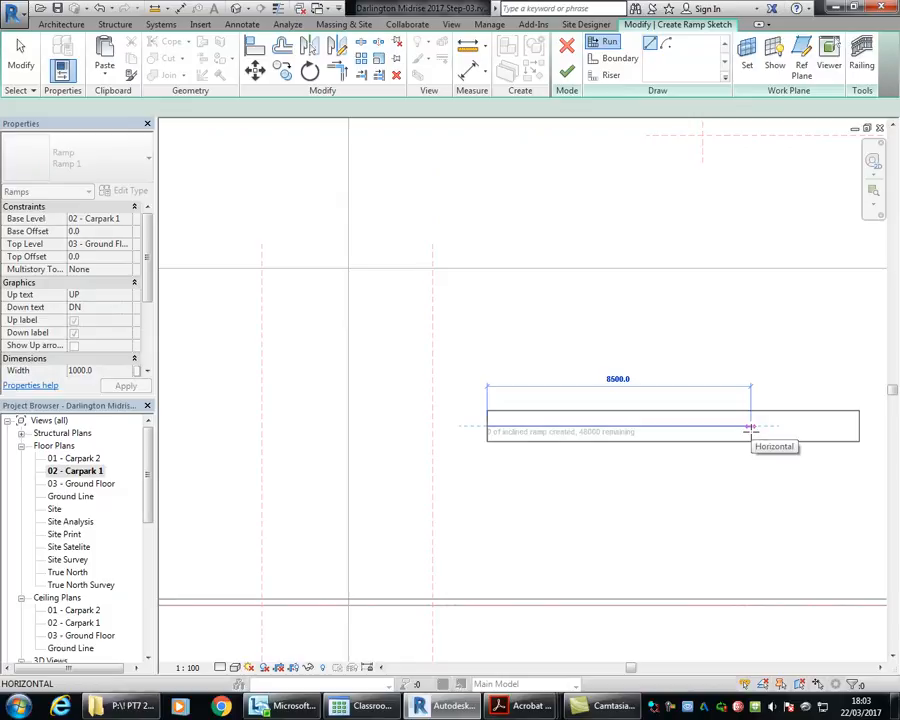
pyautogui.moveTo(750, 427); pyautogui.dragTo(582, 373, button='middle')
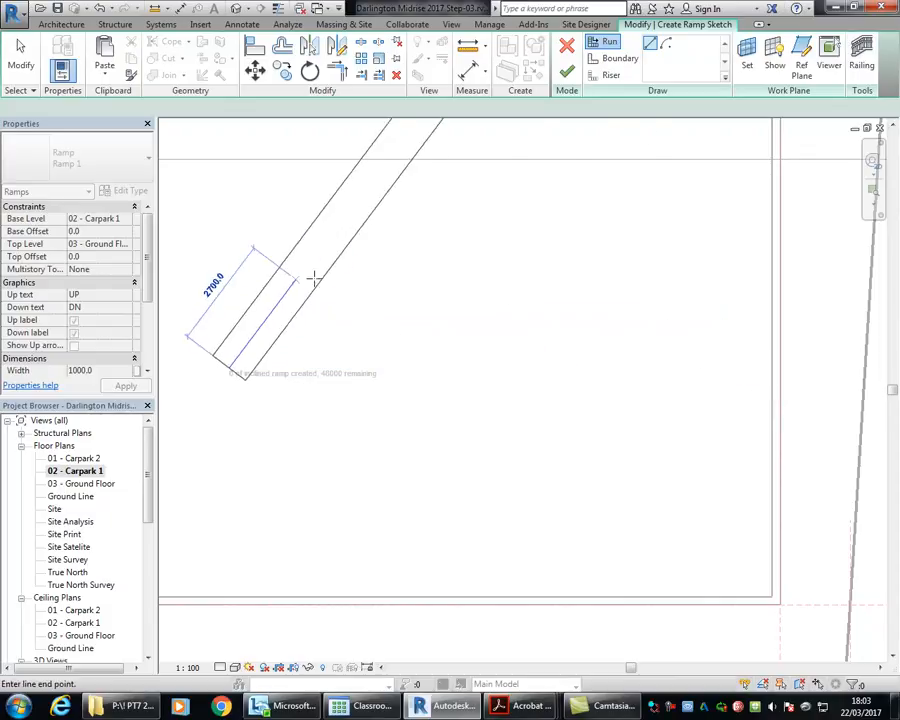
pyautogui.rightClick(366, 291)
pyautogui.click(400, 301)
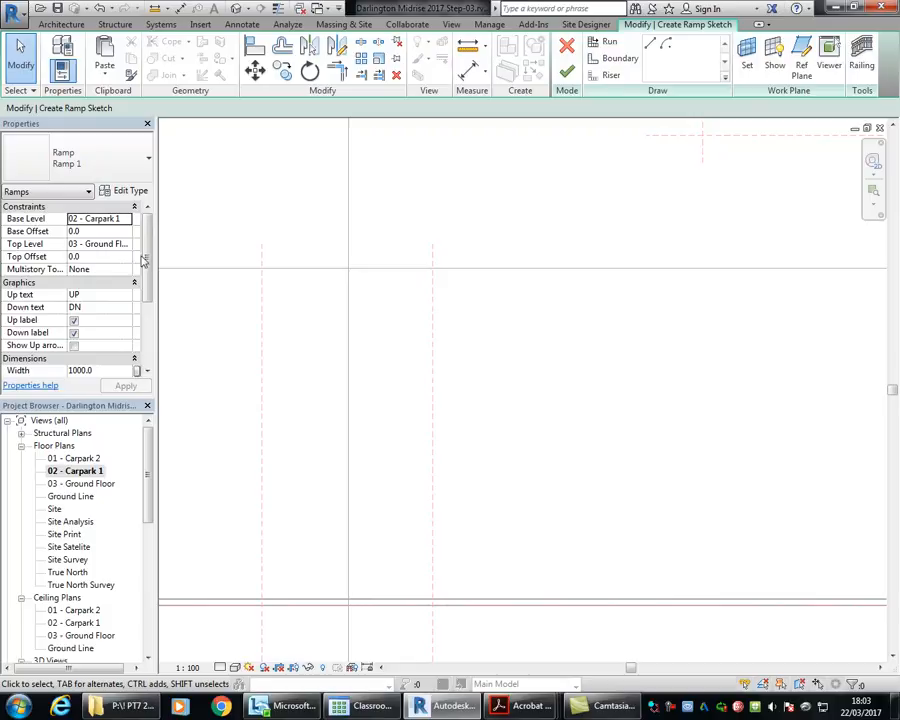
# Step: Duplicate the Ramp 1 type and enter the name Carpark Transition for the new type
pyautogui.moveTo(410, 412); pyautogui.dragTo(460, 396, button='middle')
pyautogui.scroll(-1, 456, 390)
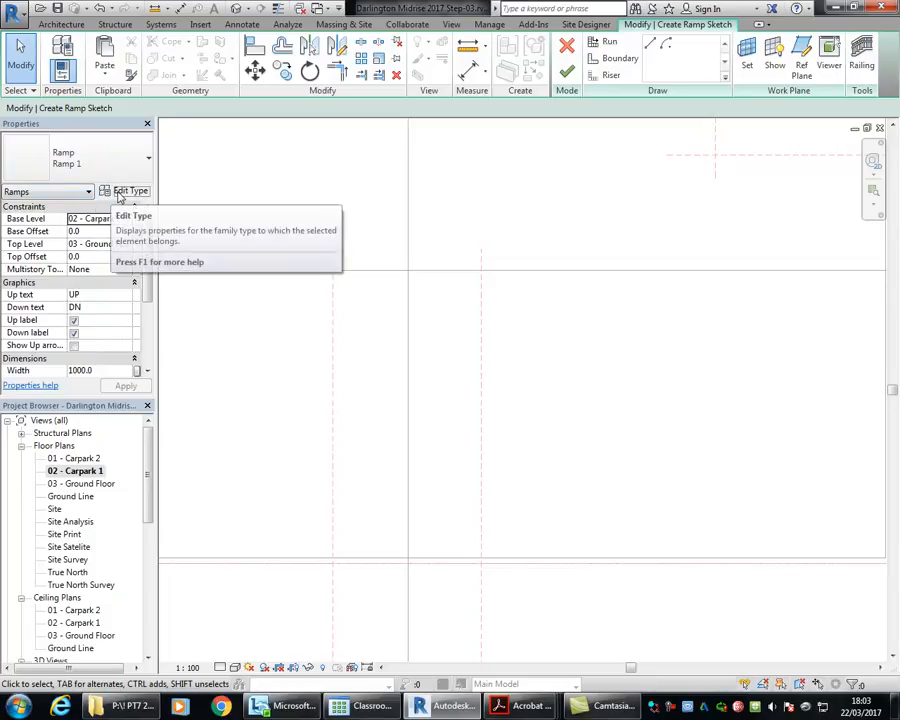
pyautogui.click(117, 191)
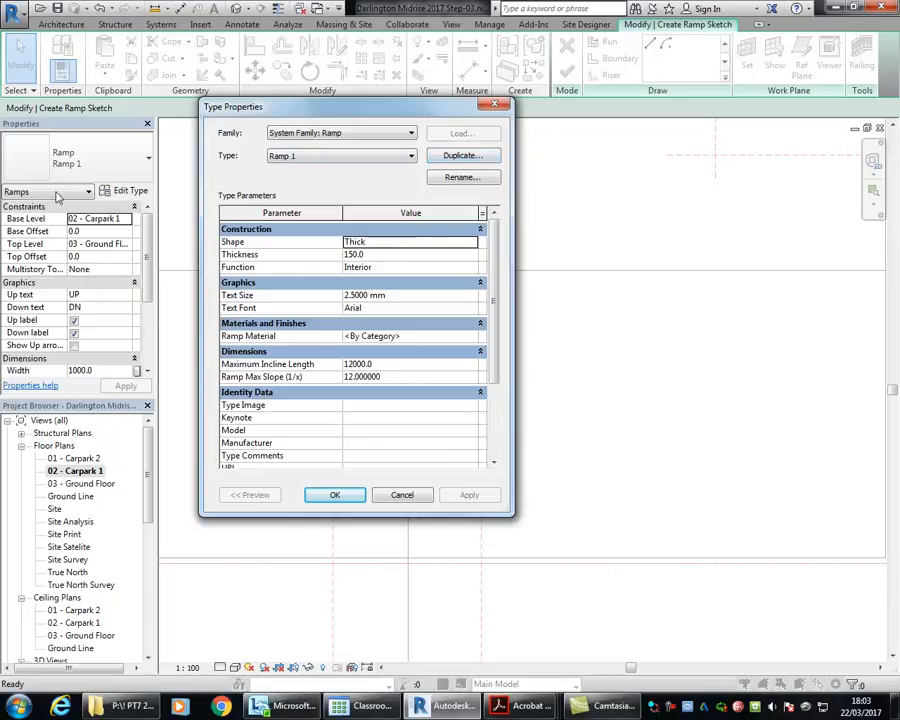
pyautogui.click(439, 157)
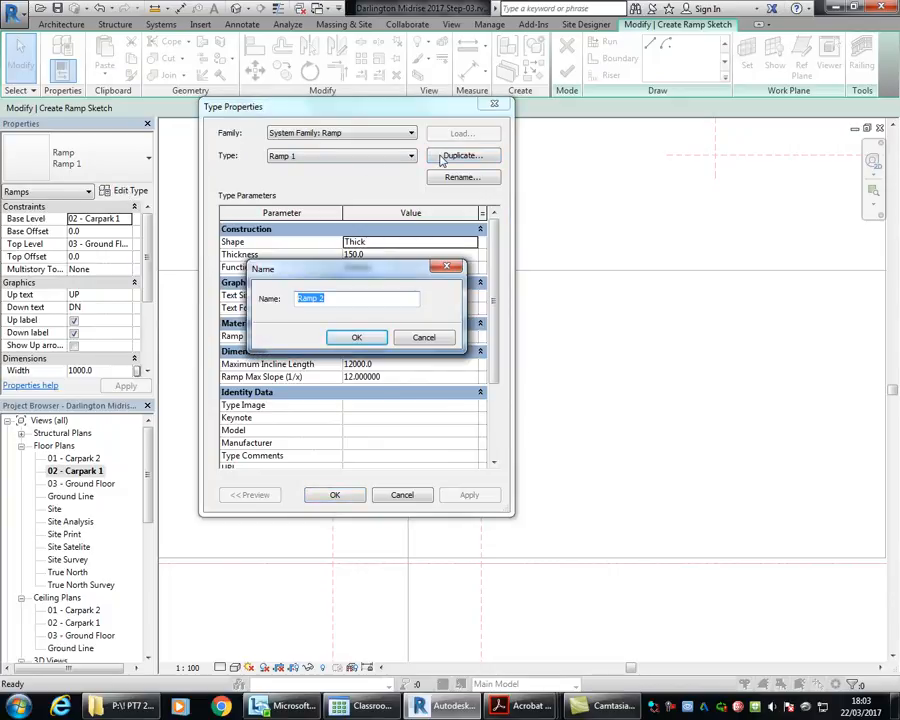
pyautogui.write('Carpark Transition')
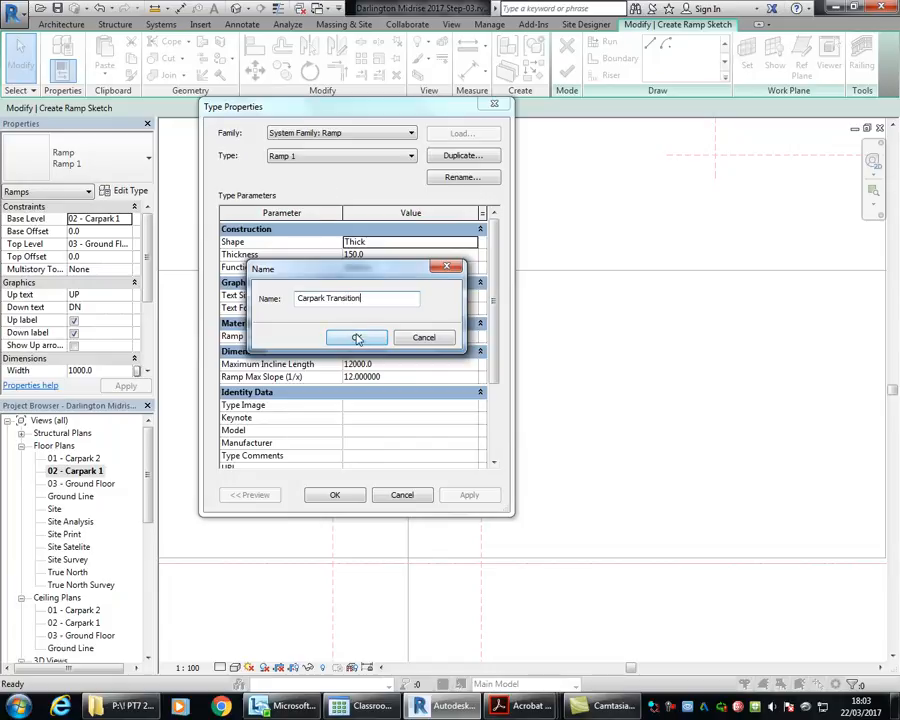
# Step: Switch to 2890.1-2004(+A1).pdf in Acrobat Reader and examine Figure 2.10 on changes of grade on ramps
pyautogui.moveTo(525, 706)
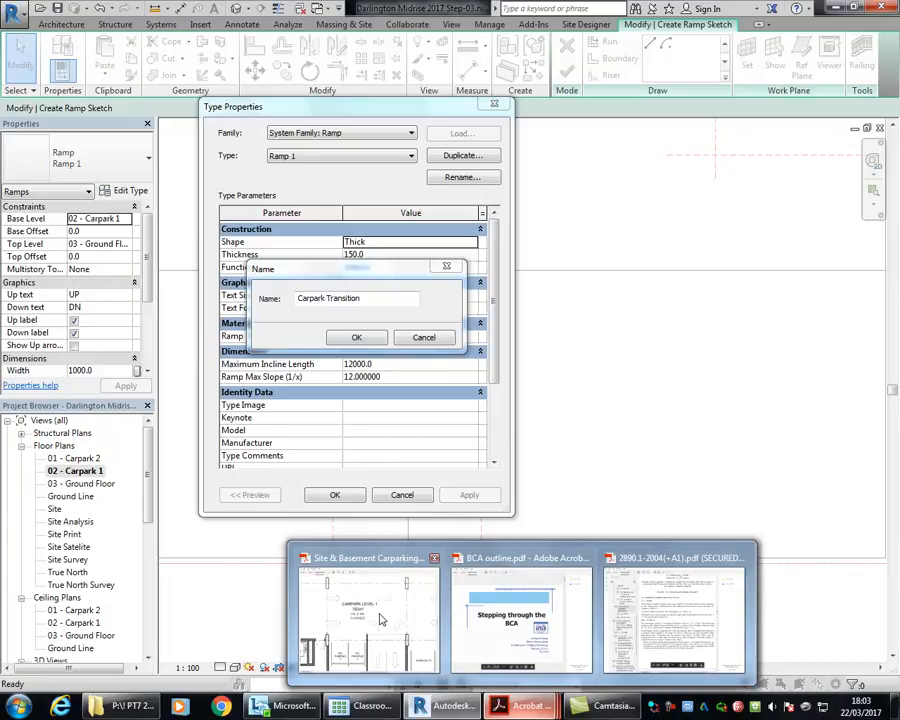
pyautogui.moveTo(380, 620)
pyautogui.moveTo(723, 602)
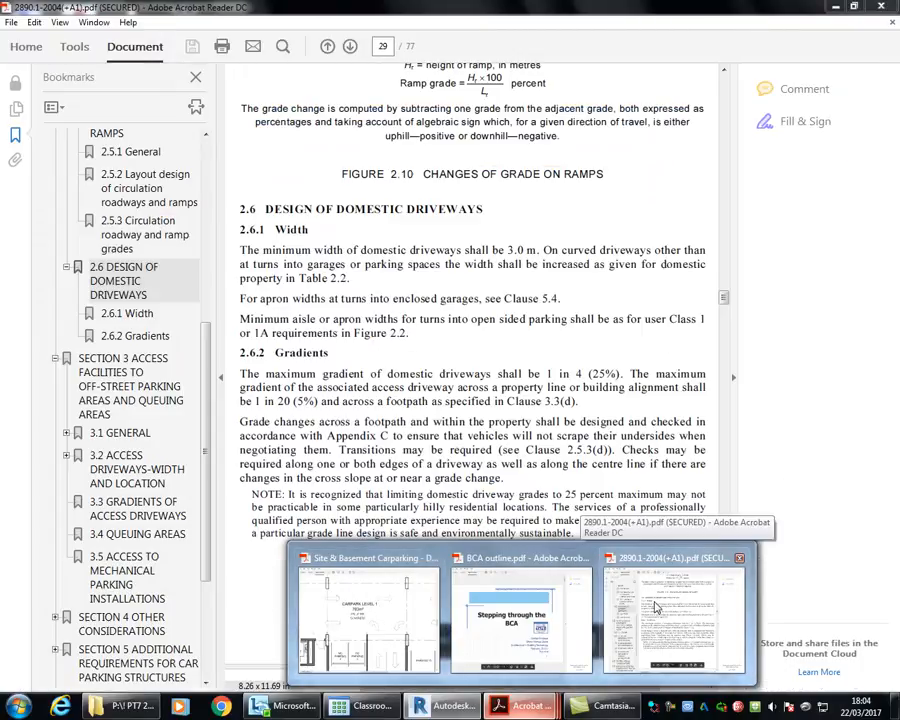
pyautogui.click(655, 607)
pyautogui.scroll(8, 385, 410)
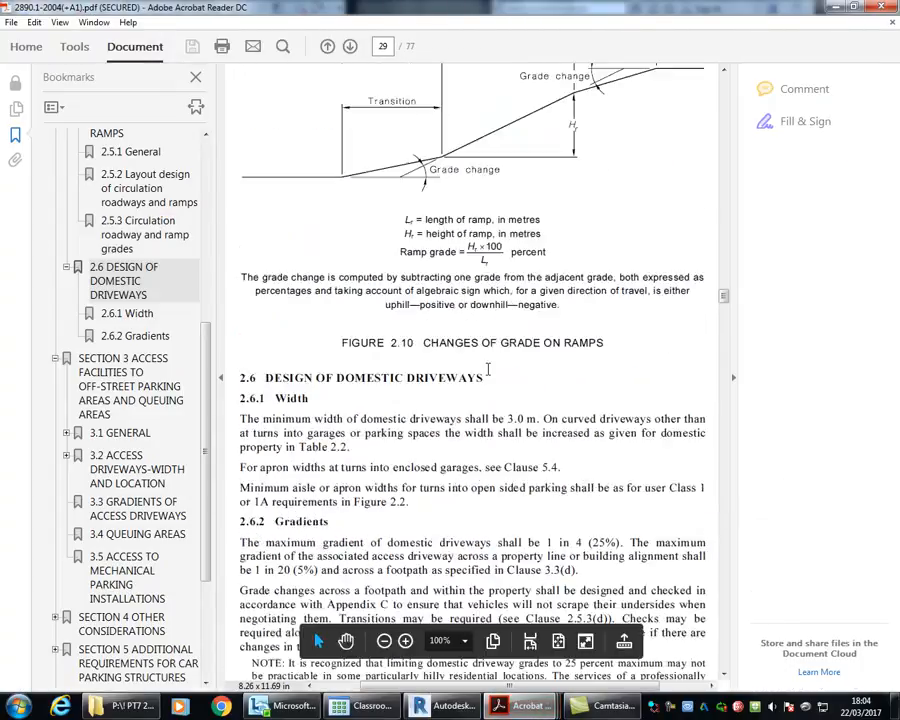
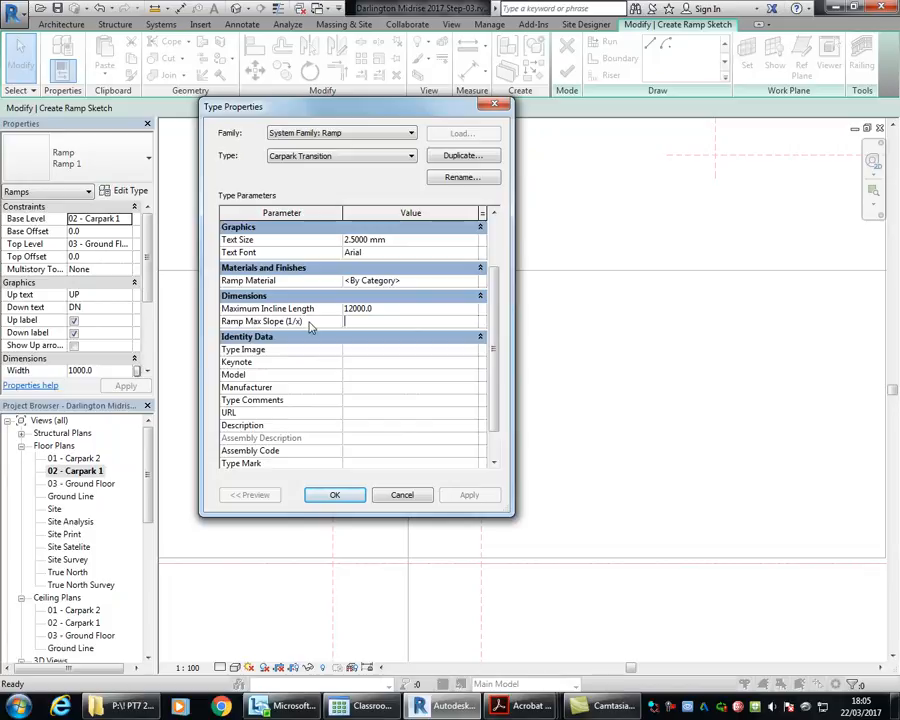
# Step: Set the Ramp Max Slope (1/x) of the Carpark Transition type to 10
pyautogui.write('0')
pyautogui.click(389, 310)
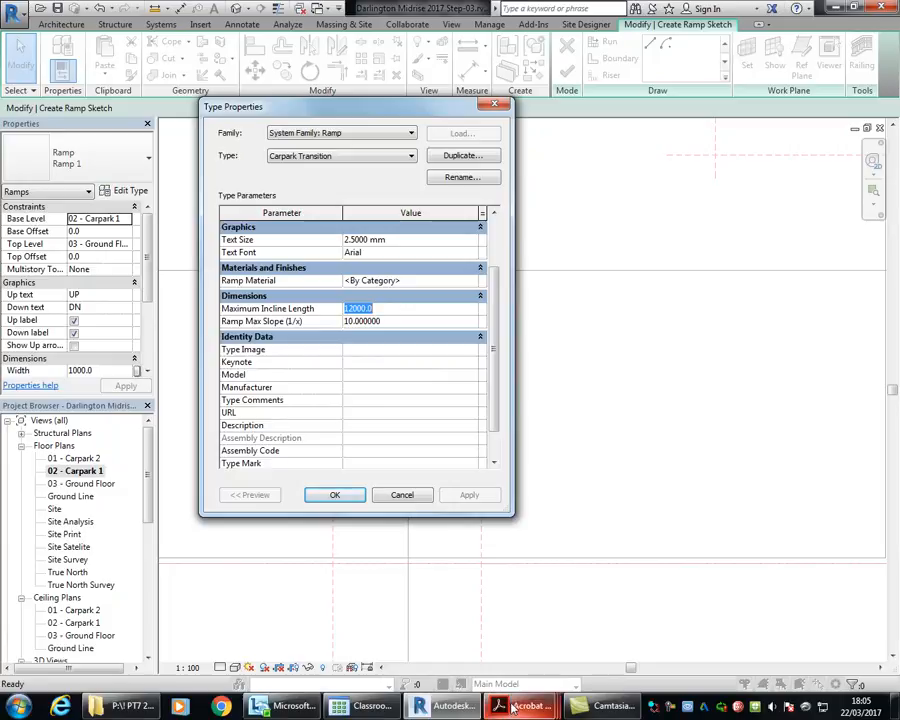
# Step: Examine Figure 2.10 and clause 2.6 in 2890.1-2004(+A1).pdf and the entry ramp on the Carpark Level 1 example drawing in Acrobat Reader
pyautogui.moveTo(525, 705)
pyautogui.moveTo(623, 607)
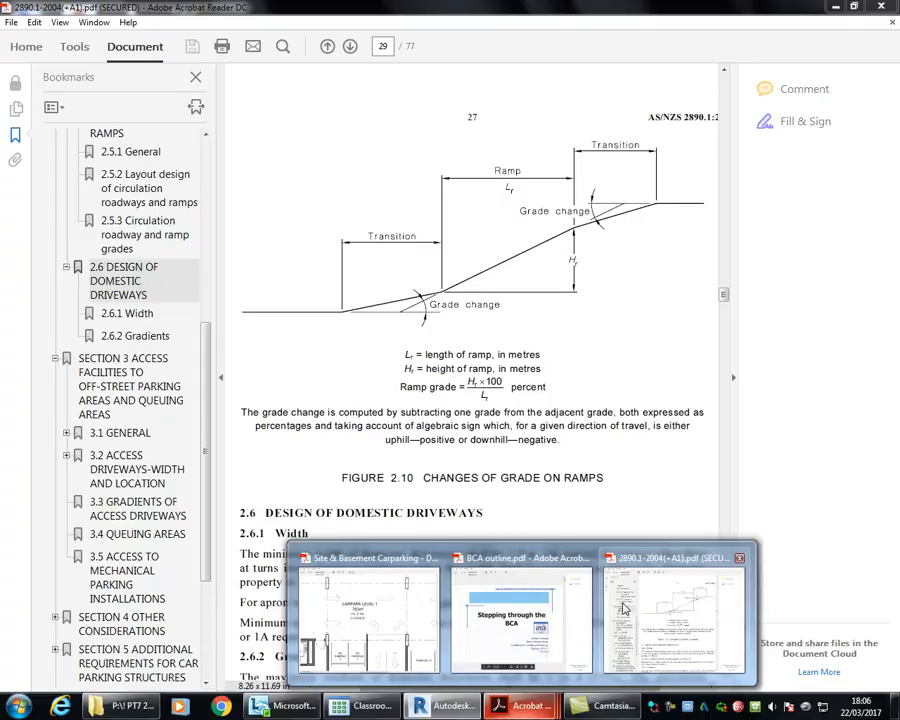
pyautogui.click(623, 608)
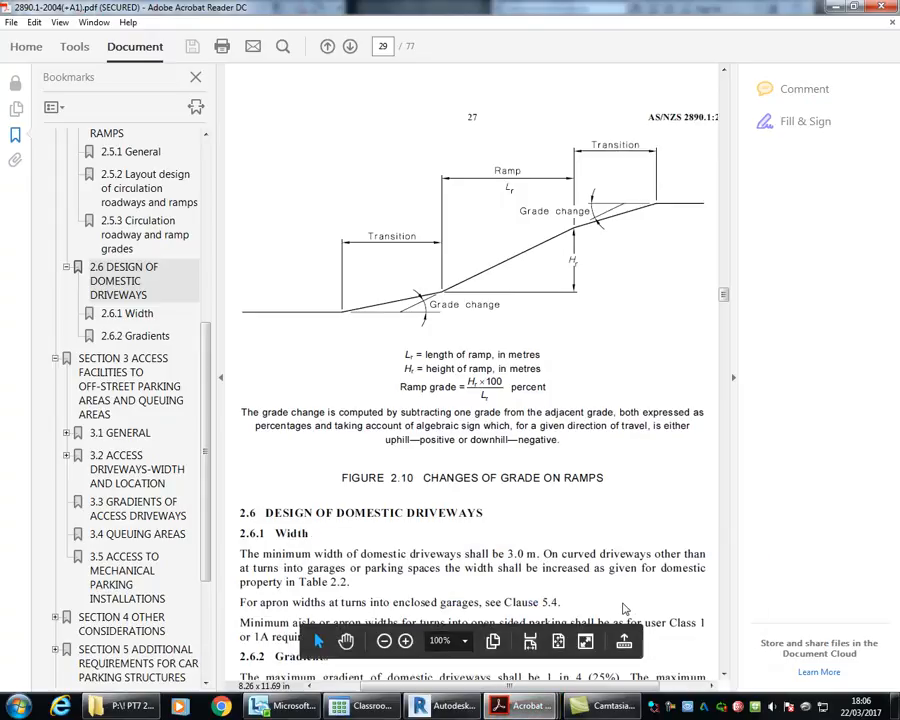
pyautogui.scroll(-5, 623, 608)
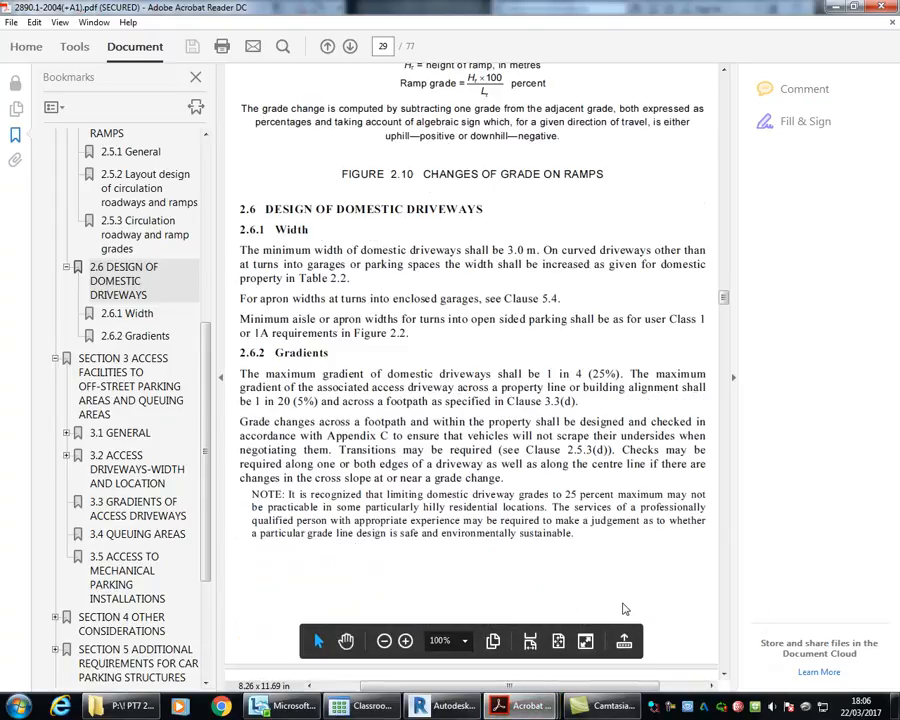
pyautogui.scroll(6, 623, 608)
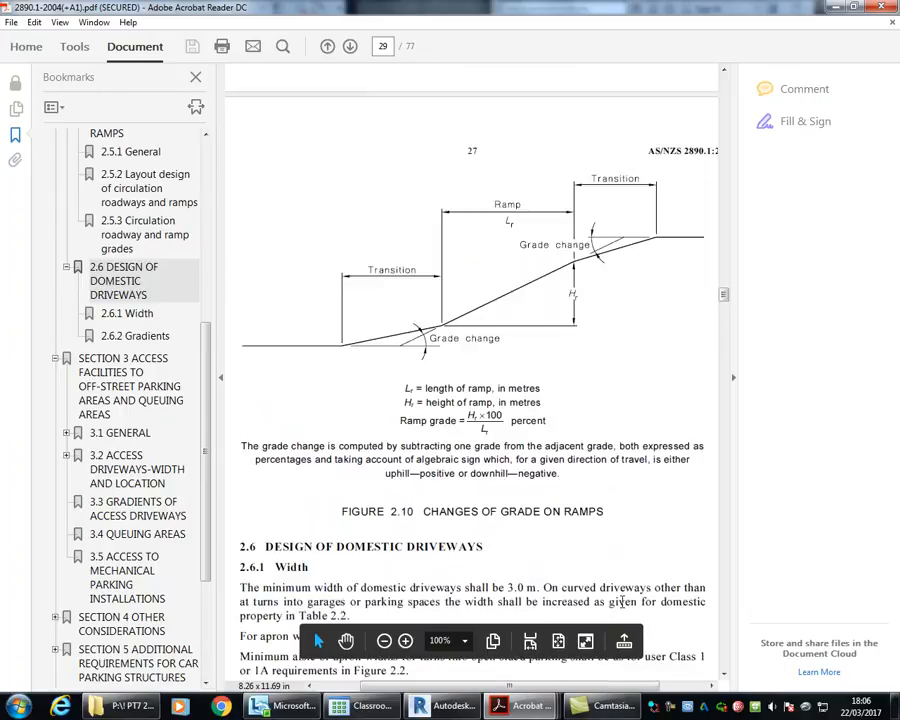
pyautogui.scroll(2, 623, 601)
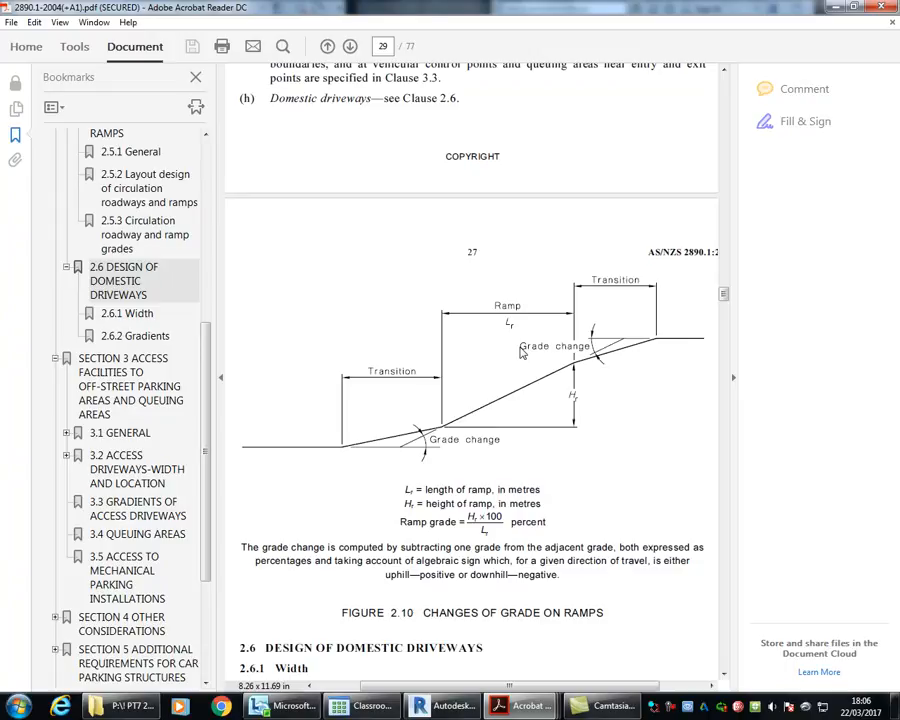
pyautogui.hotkey('alt', 'Tab')
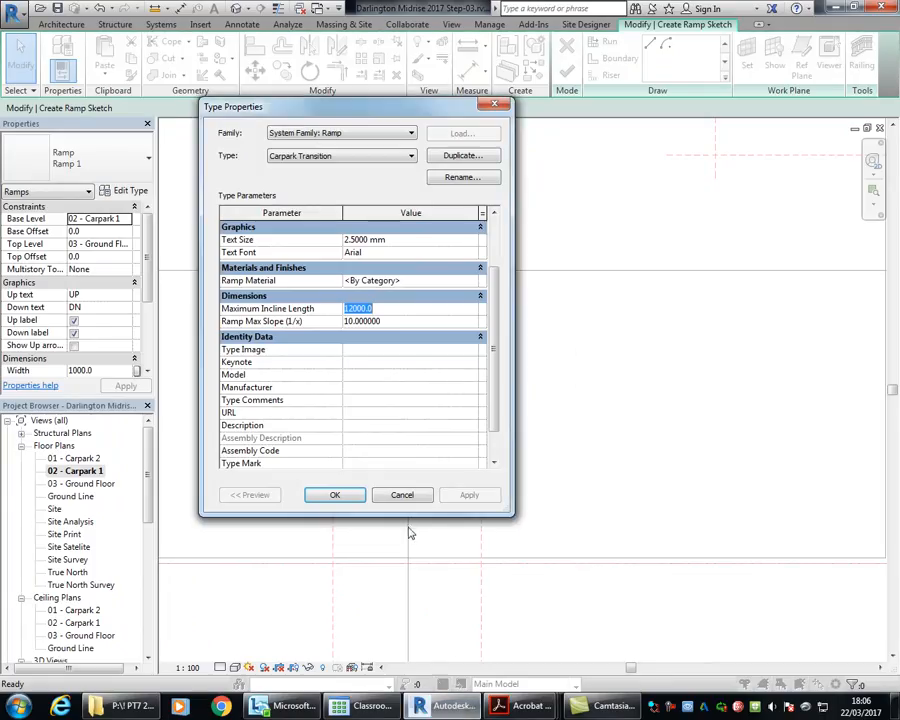
pyautogui.click(412, 618)
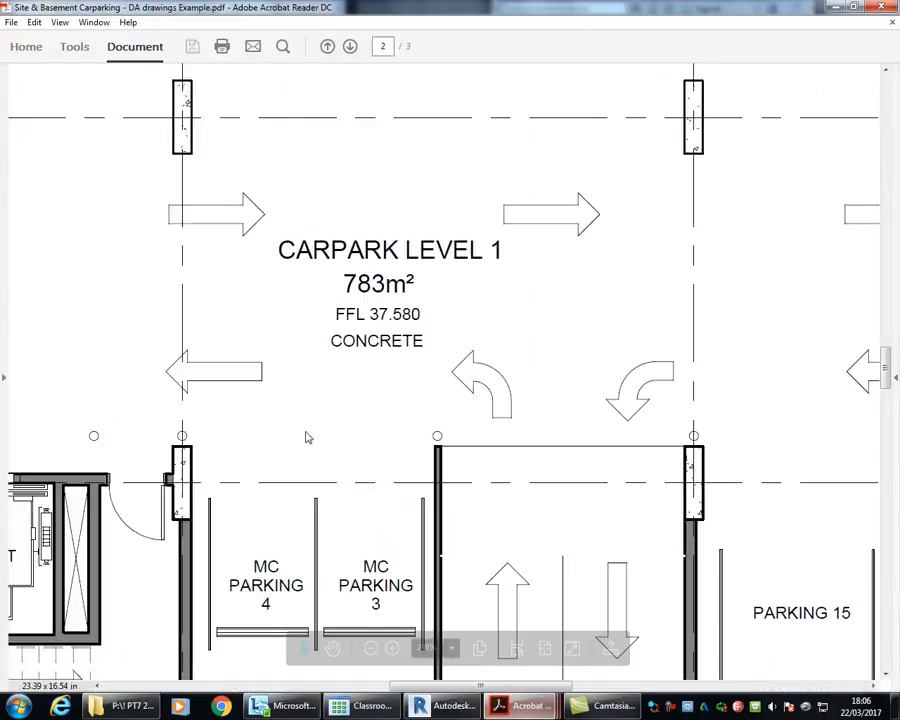
pyautogui.scroll(-5, 327, 430)
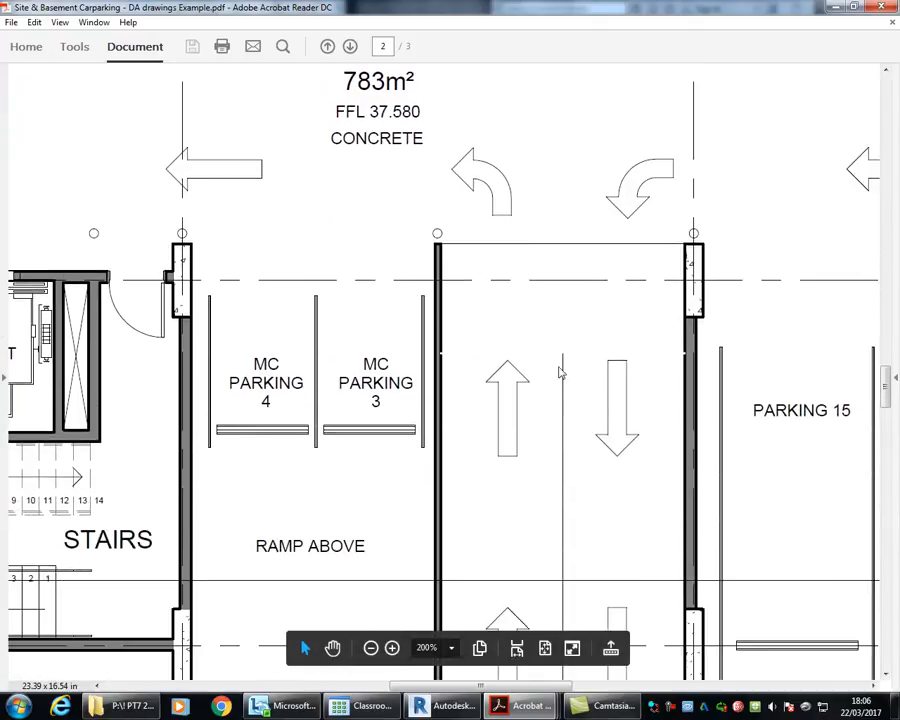
pyautogui.keyDown('ctrl'); pyautogui.scroll(-3, 561, 372); pyautogui.keyUp('ctrl')
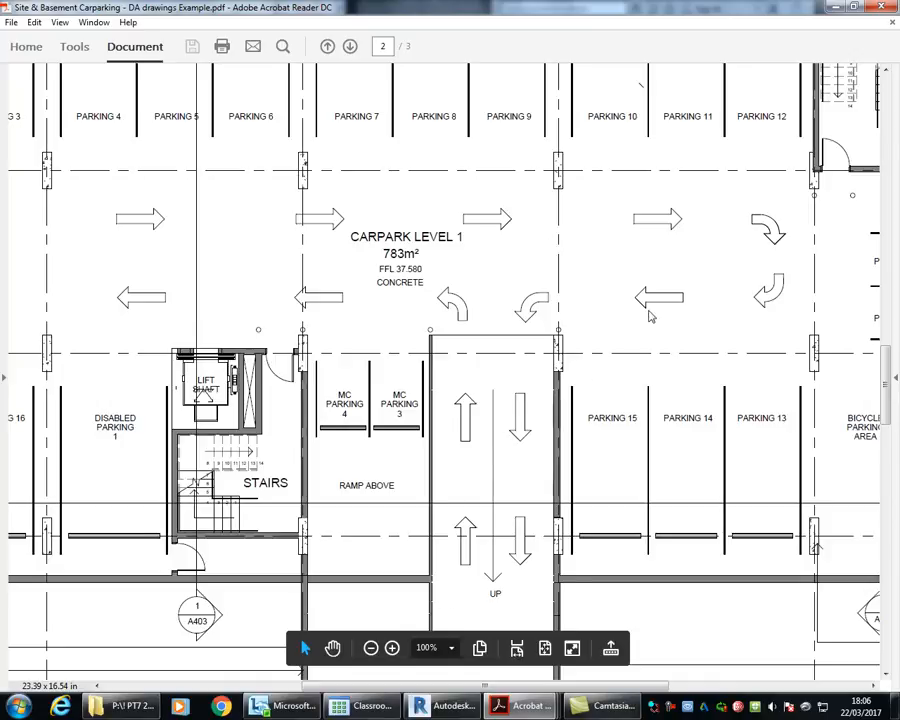
pyautogui.hotkey('alt', 'Tab')
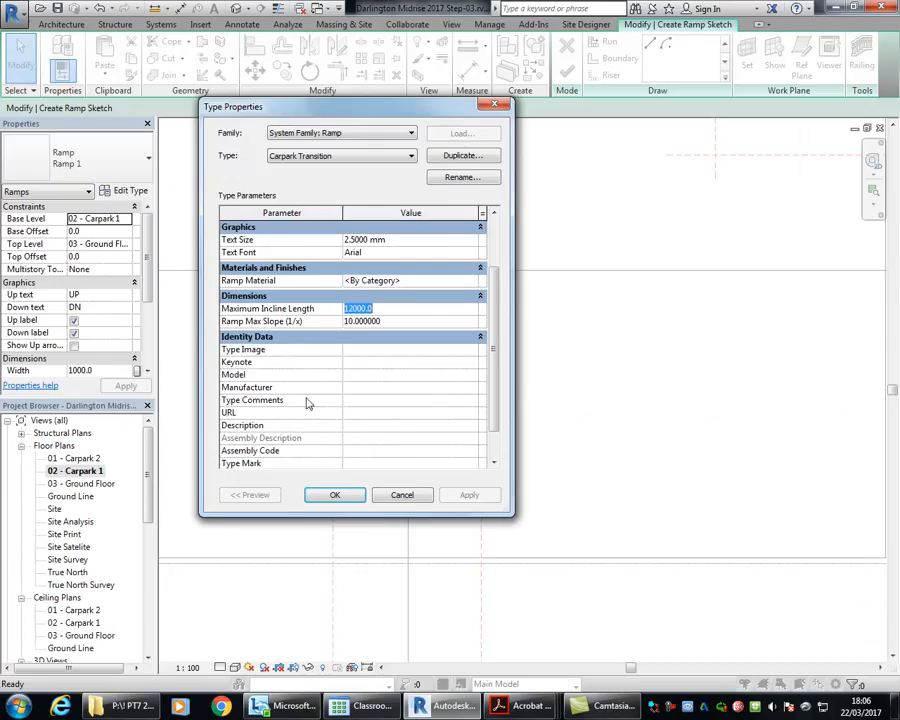
# Step: Review the Carpark Transition type parameters in Revit and accept them for the ramp
pyautogui.click(374, 321)
pyautogui.doubleClick(399, 321)
pyautogui.click(396, 309)
pyautogui.click(489, 245)
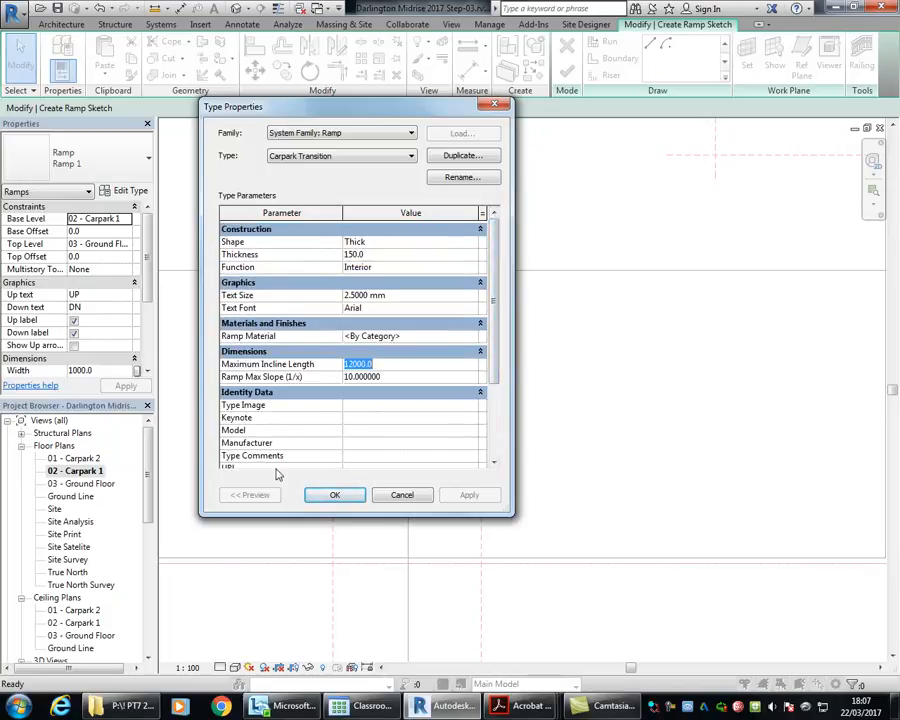
pyautogui.click(335, 499)
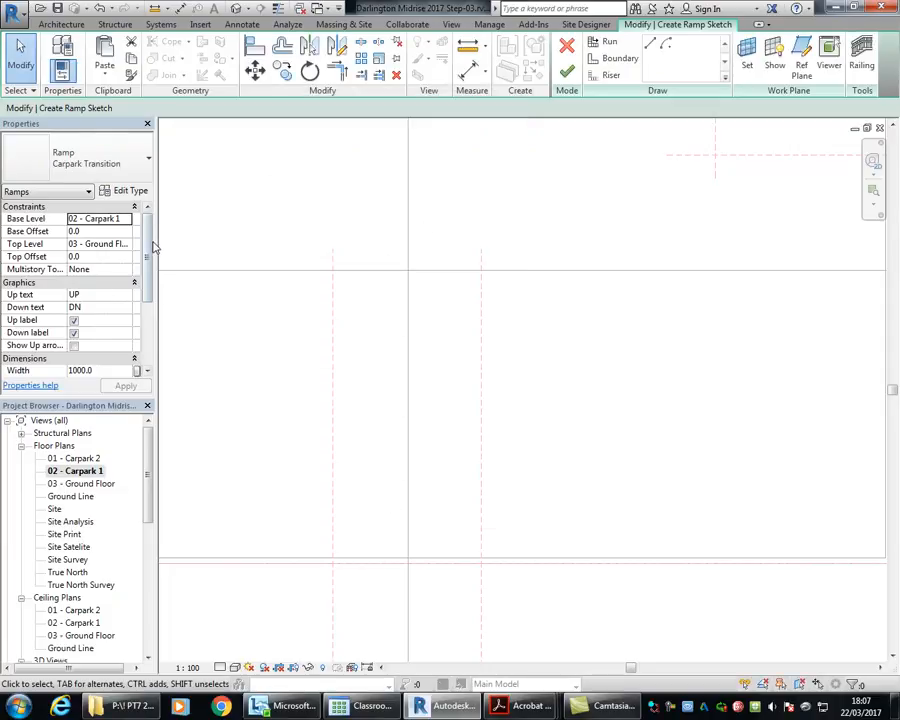
# Step: Set the ramp's width to 5500 mm
pyautogui.moveTo(147, 245); pyautogui.dragTo(146, 280)
pyautogui.scroll(1, 94, 297)
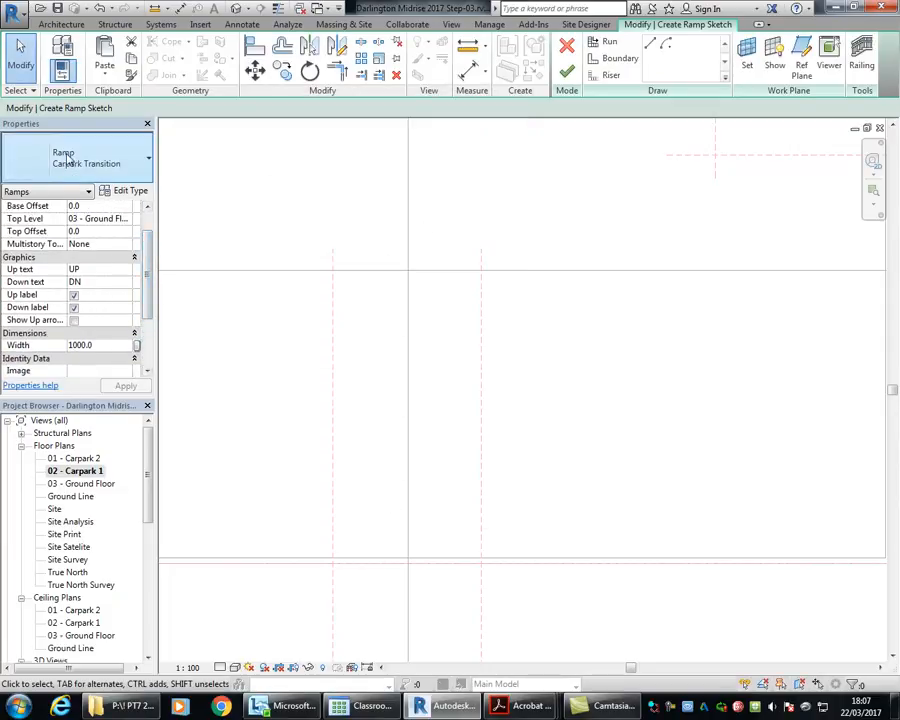
pyautogui.click(101, 345)
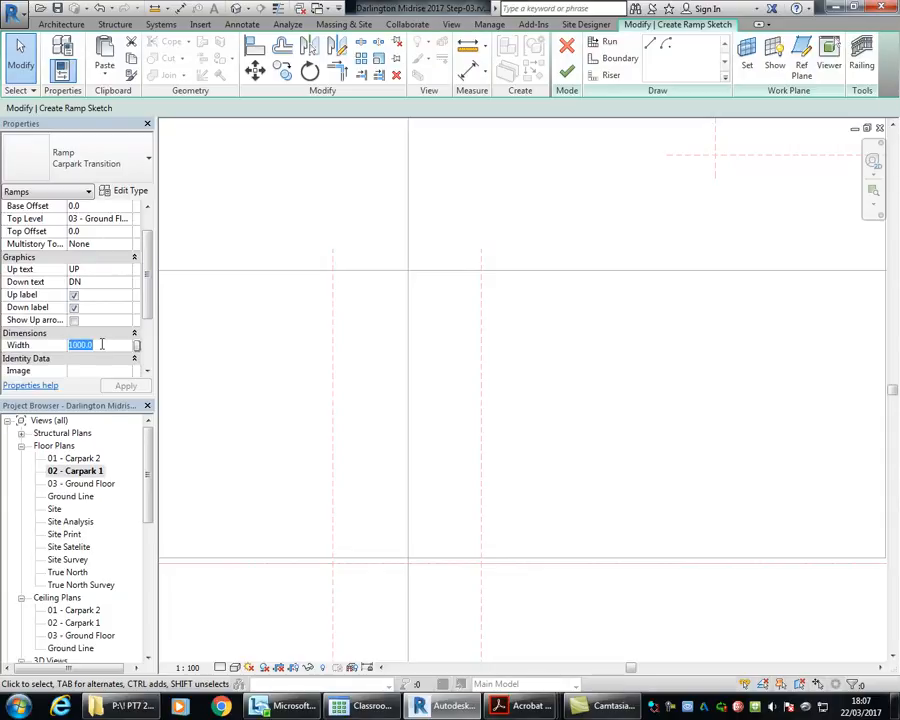
pyautogui.write('5500')
pyautogui.press('Return')
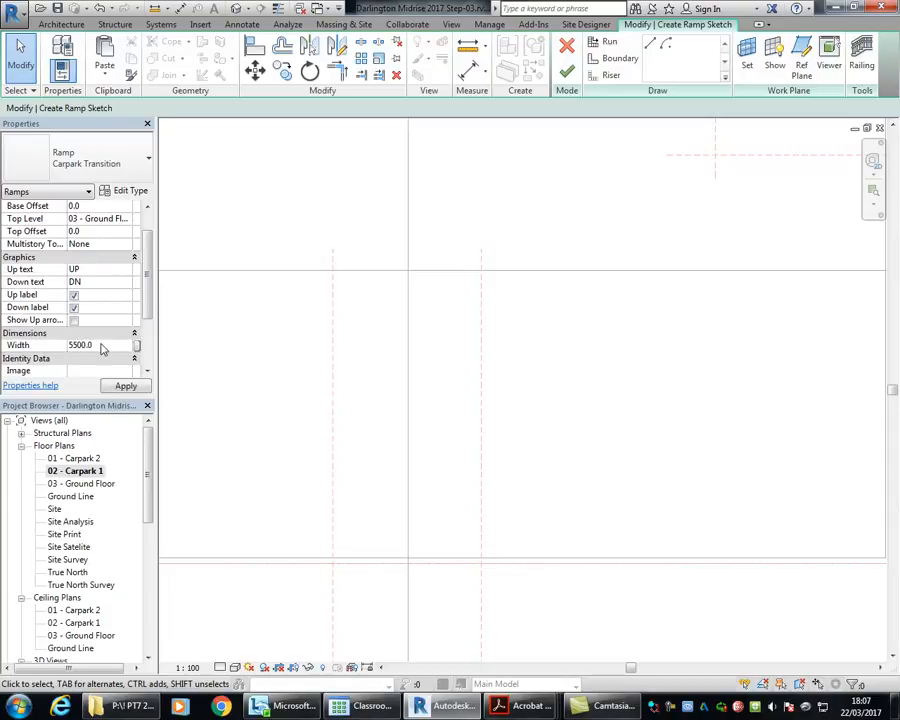
# Step: Sketch a straight ramp run 2000 mm long, heading downward from a point above the two vertical reference planes
pyautogui.moveTo(382, 207); pyautogui.dragTo(388, 237, button='middle')
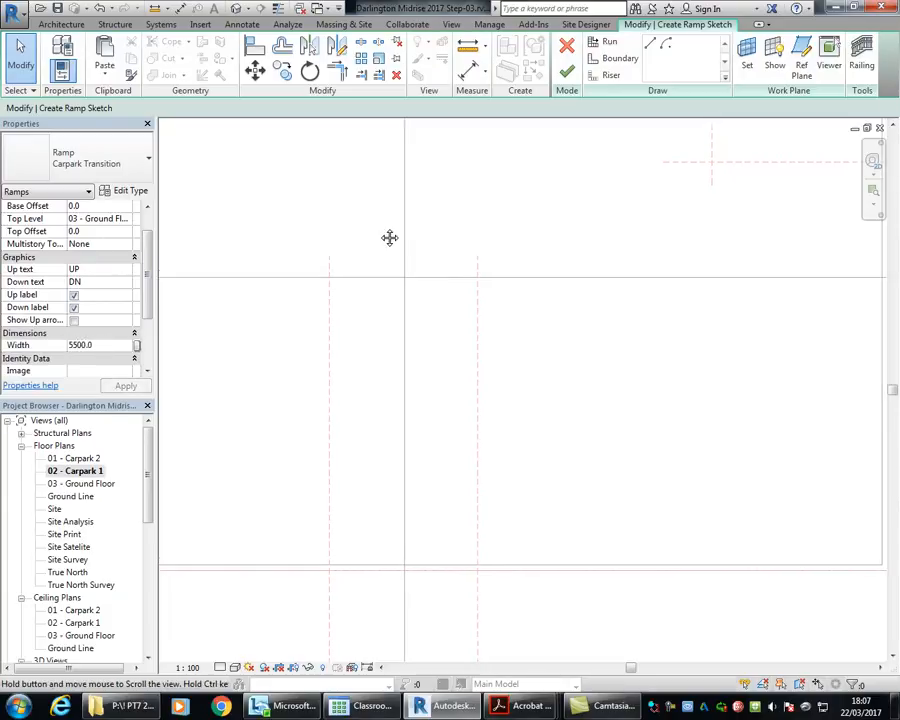
pyautogui.click(605, 45)
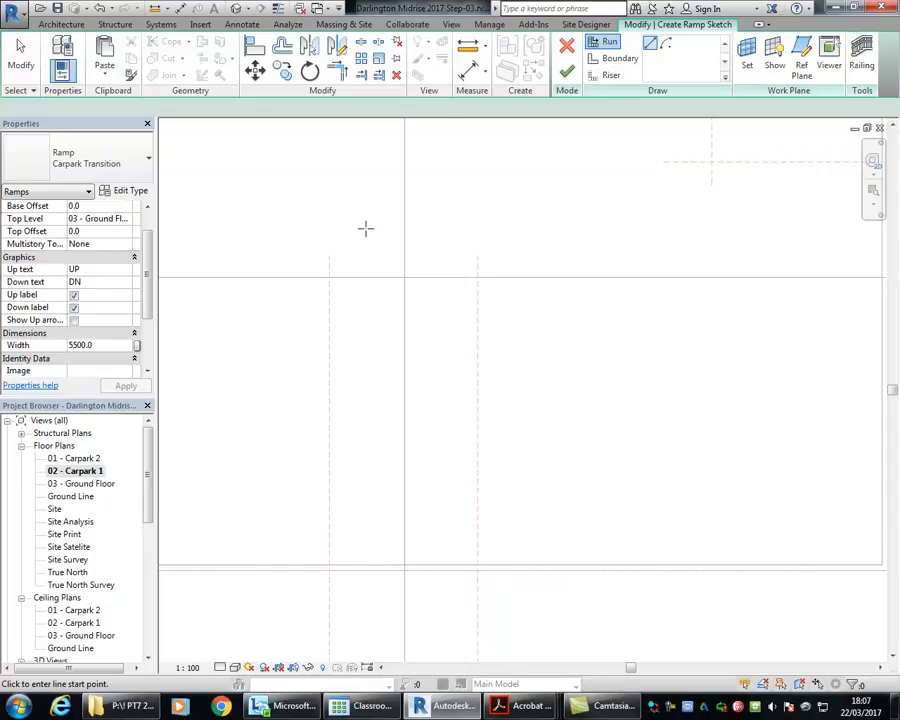
pyautogui.moveTo(376, 201); pyautogui.dragTo(303, 253, button='middle')
pyautogui.moveTo(358, 222); pyautogui.dragTo(424, 225, button='middle')
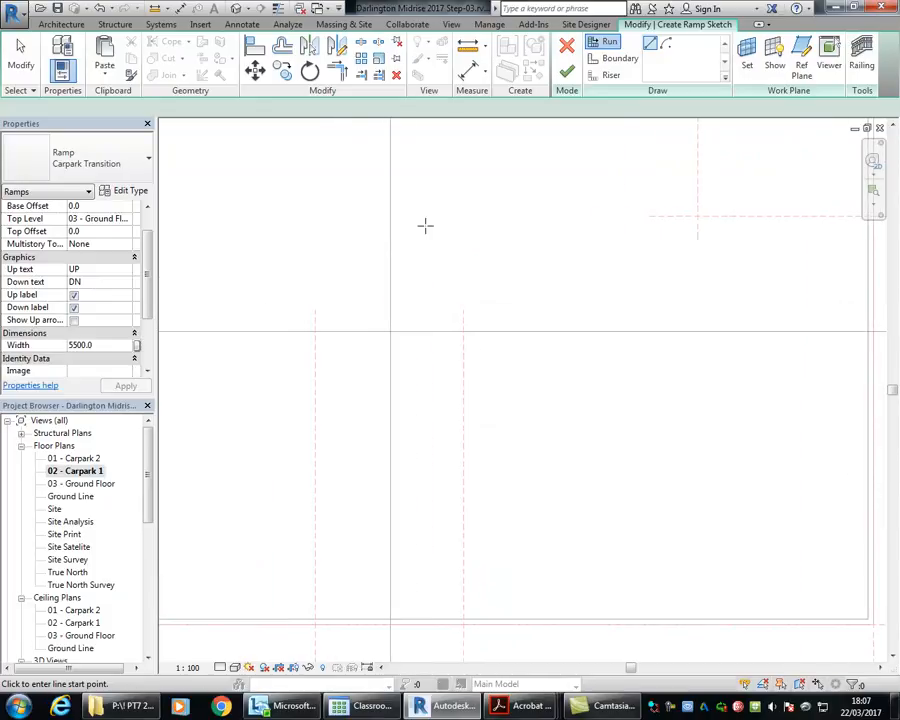
pyautogui.click(345, 208)
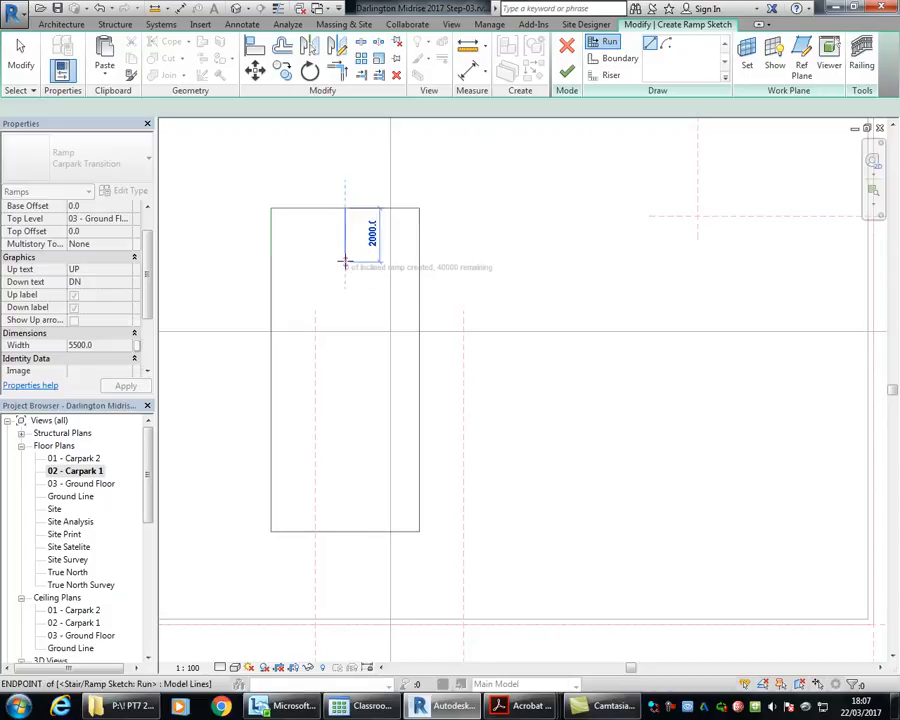
pyautogui.click(345, 262)
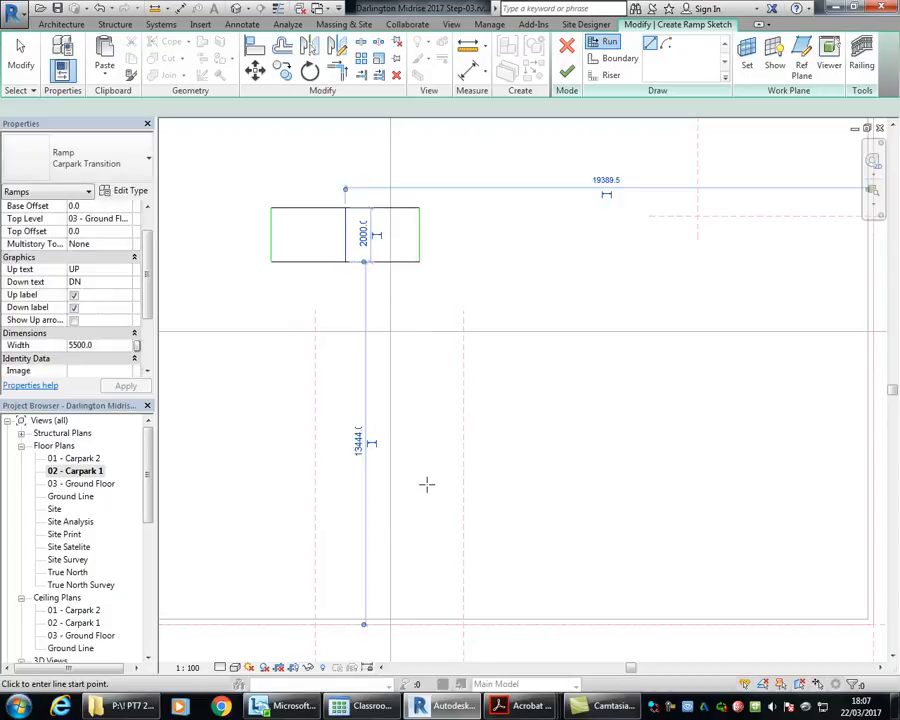
pyautogui.rightClick(243, 143)
pyautogui.click(283, 153)
pyautogui.rightClick(285, 160)
pyautogui.click(315, 167)
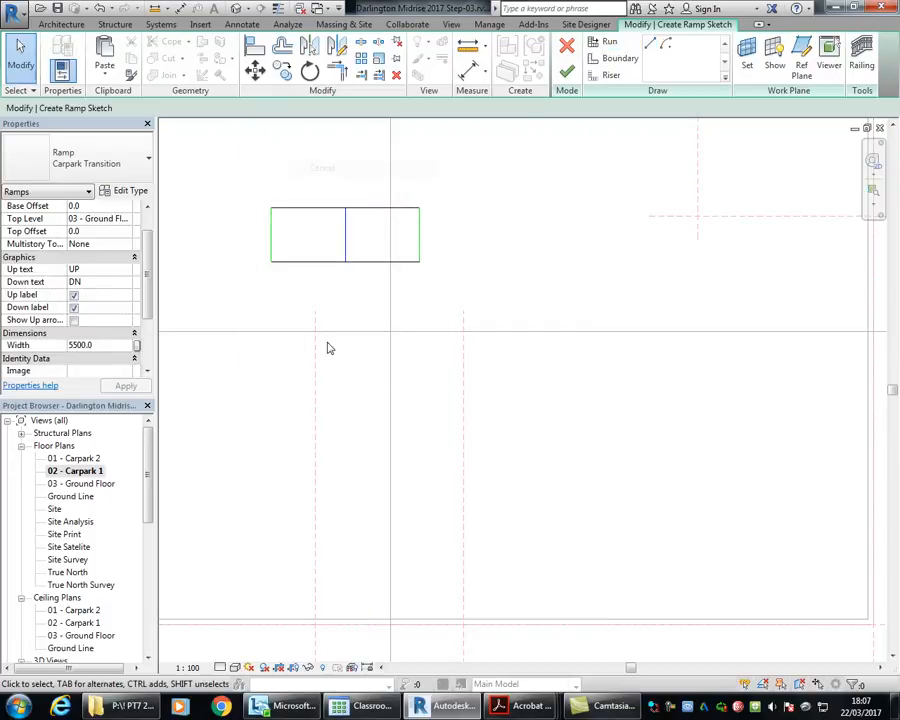
pyautogui.rightClick(225, 172)
pyautogui.click(253, 178)
# Step: Move the whole ramp sketch between the two vertical reference planes, with its upper edge just below the horizontal section line
pyautogui.moveTo(203, 159); pyautogui.dragTo(589, 333)
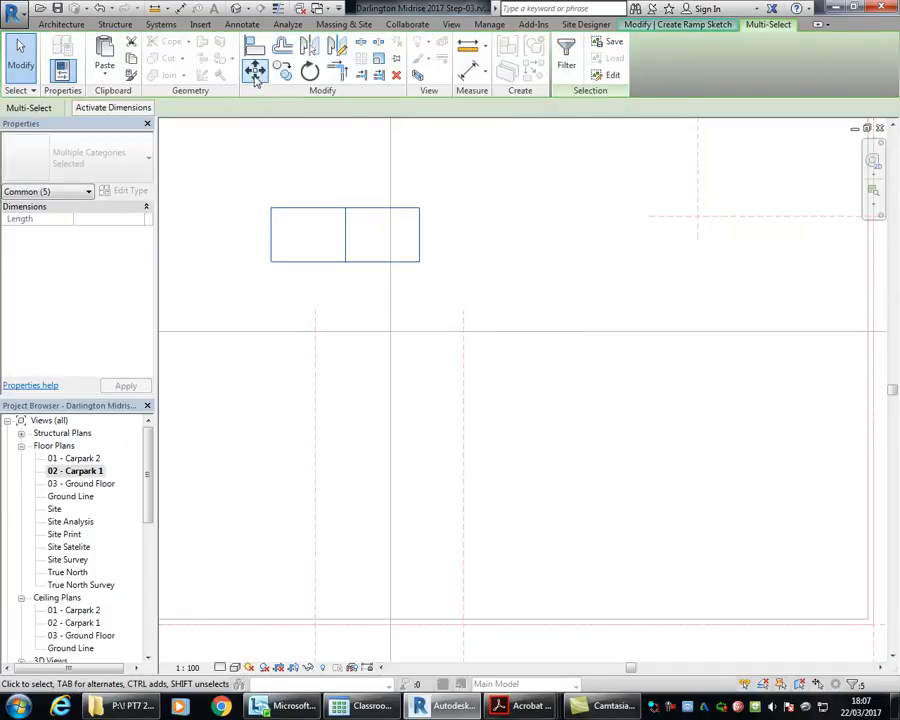
pyautogui.click(255, 70)
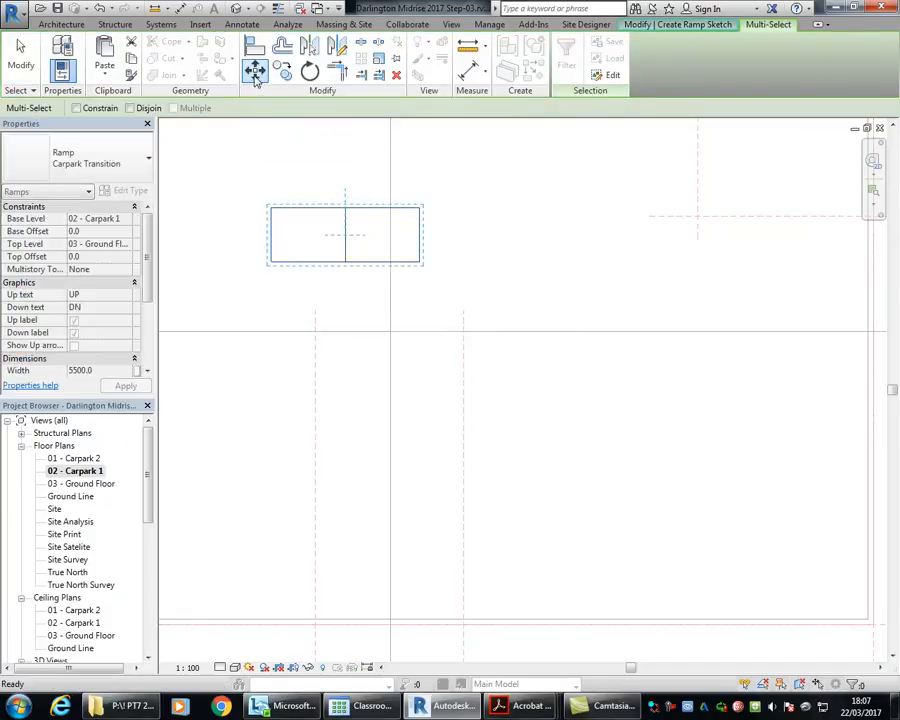
pyautogui.click(268, 208)
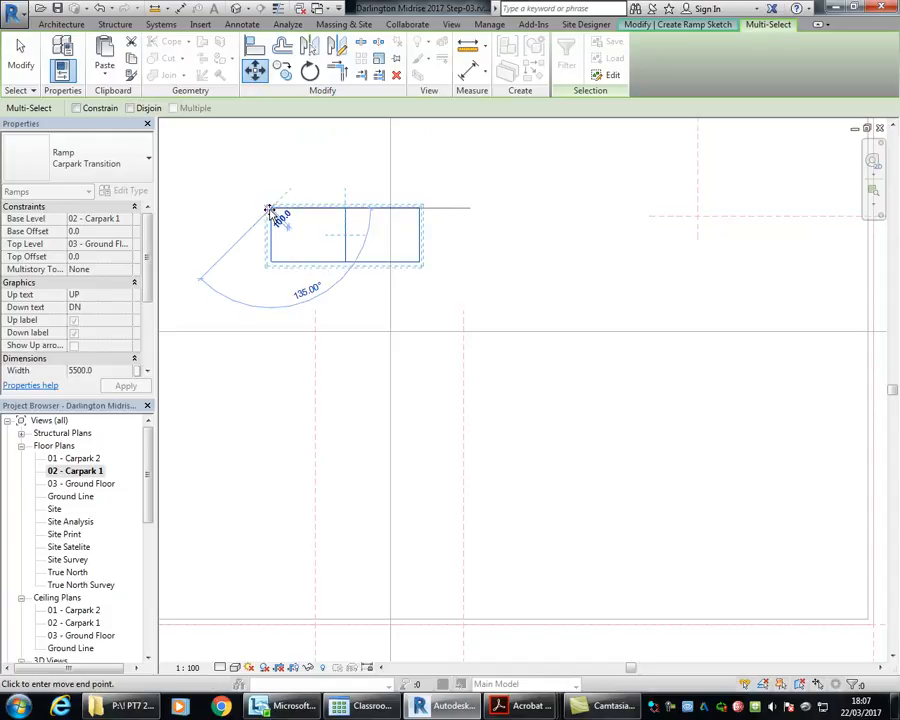
pyautogui.click(314, 331)
pyautogui.click(365, 468)
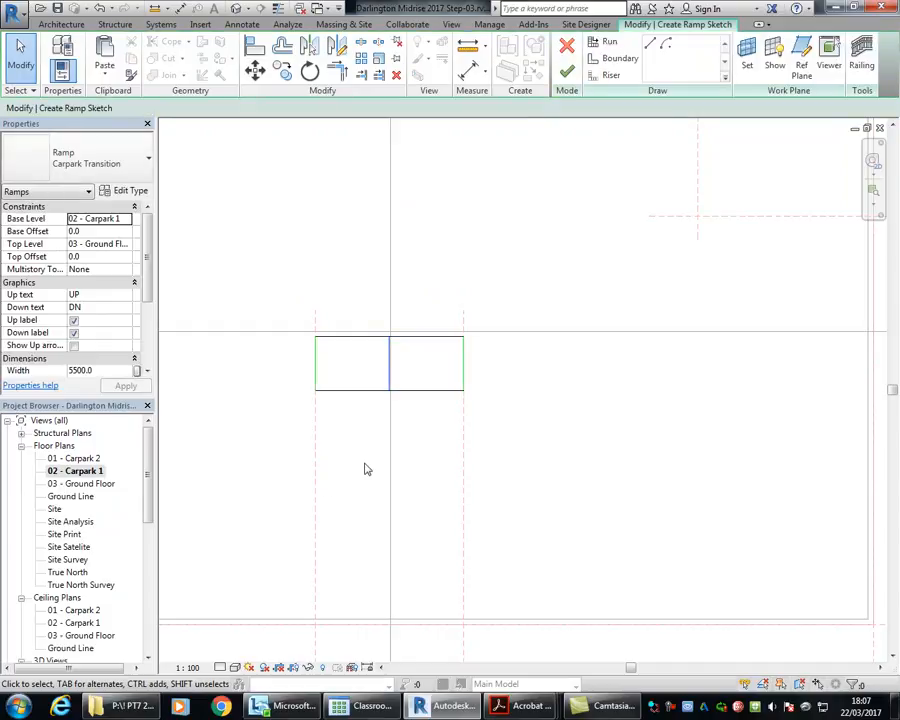
pyautogui.scroll(1, 312, 422)
pyautogui.scroll(1, 343, 447)
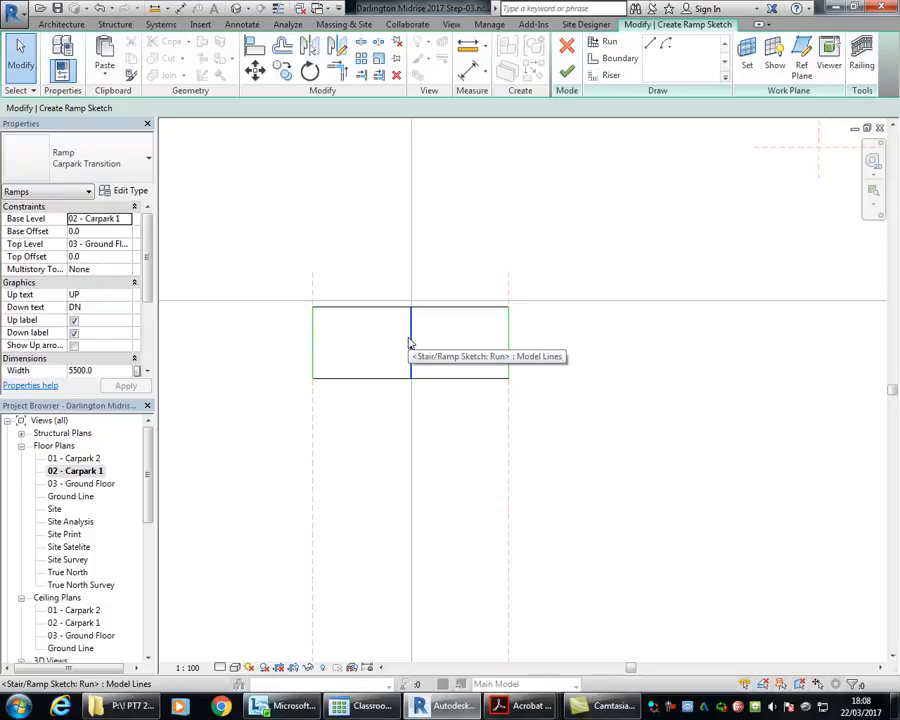
pyautogui.moveTo(385, 434)
pyautogui.mouseDown(button='middle')
pyautogui.moveTo(348, 313)
pyautogui.moveTo(383, 365)
pyautogui.mouseUp(button='middle')
pyautogui.scroll(2, 352, 316)
pyautogui.scroll(-5, 362, 314)
pyautogui.scroll(-1, 383, 365)
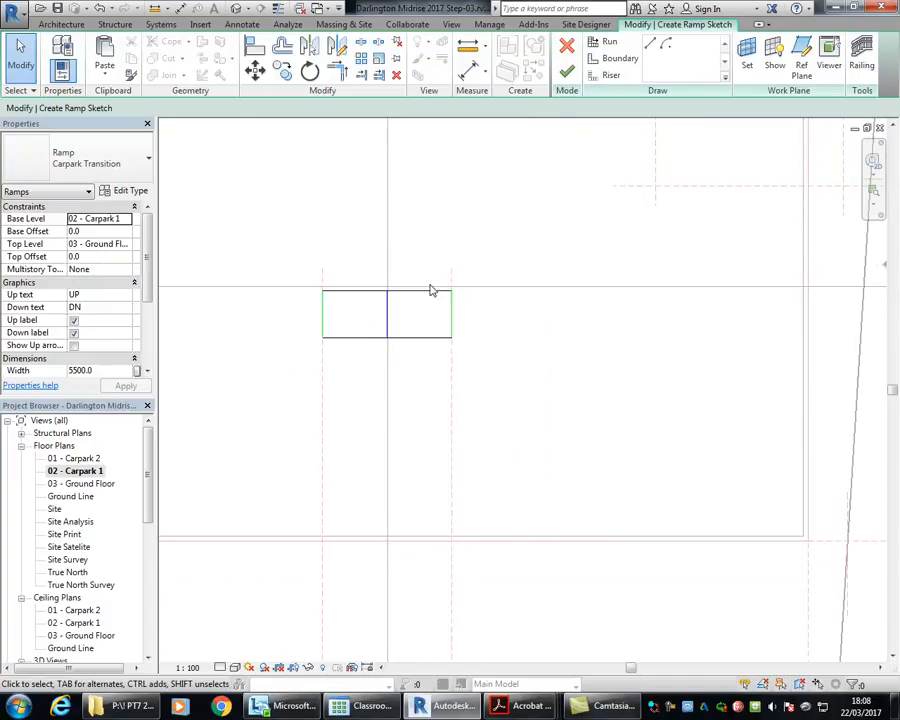
pyautogui.moveTo(356, 237); pyautogui.dragTo(317, 221, button='middle')
pyautogui.scroll(1, 342, 229)
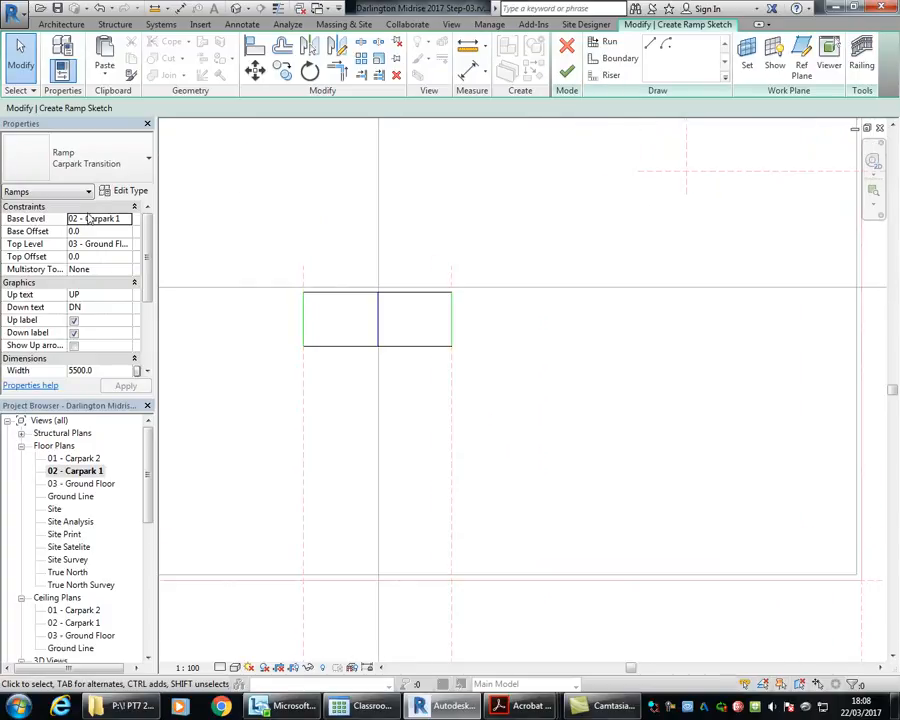
# Step: Check the ramp's base level, top level and top offset constraints, keep them as set, and finish the ramp sketch
pyautogui.click(97, 219)
pyautogui.click(126, 219)
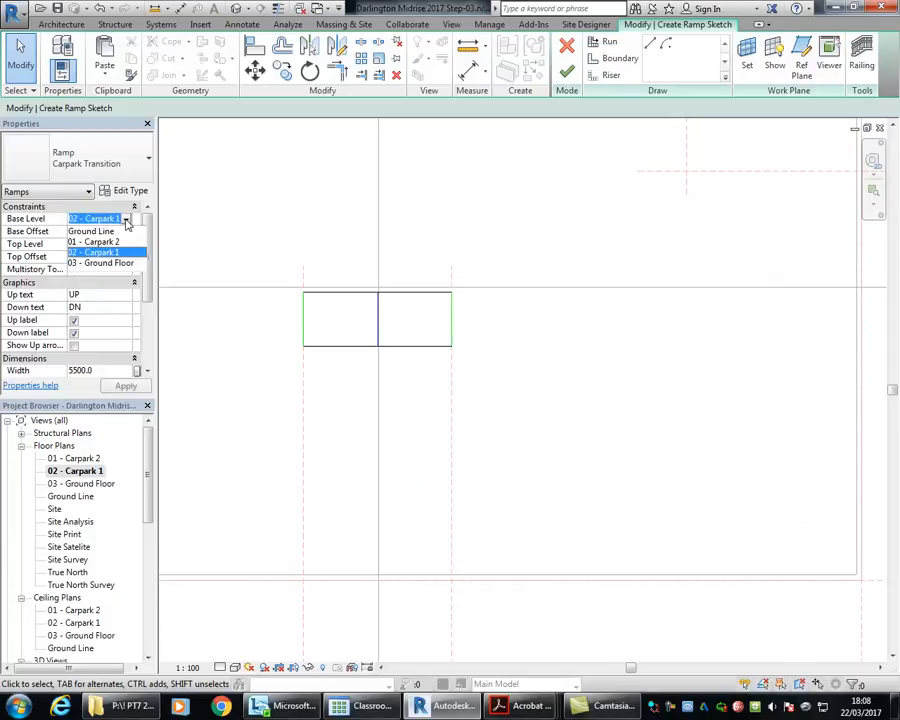
pyautogui.click(127, 220)
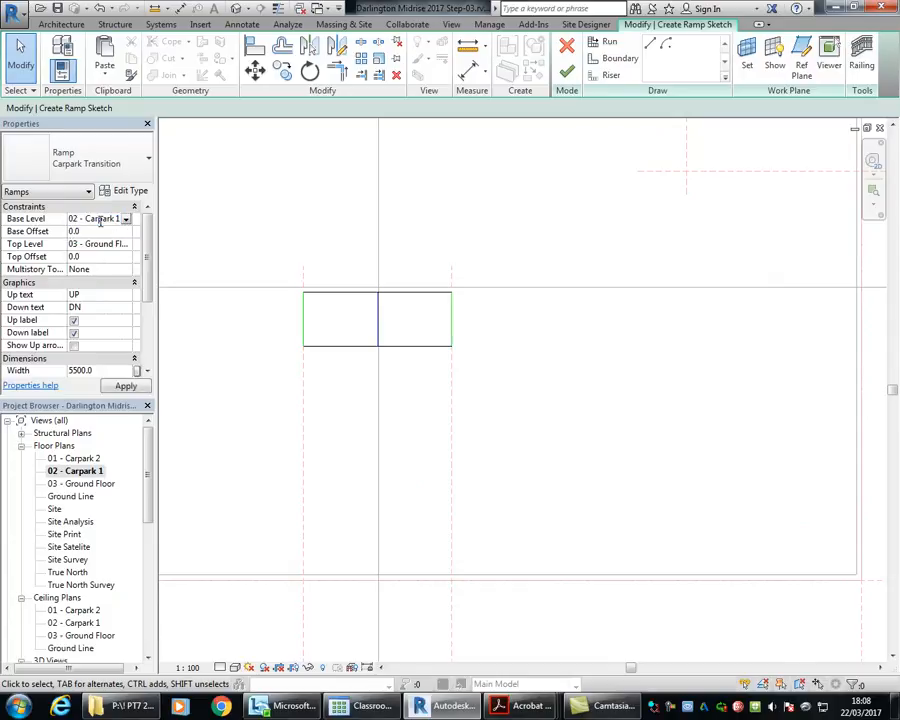
pyautogui.click(104, 243)
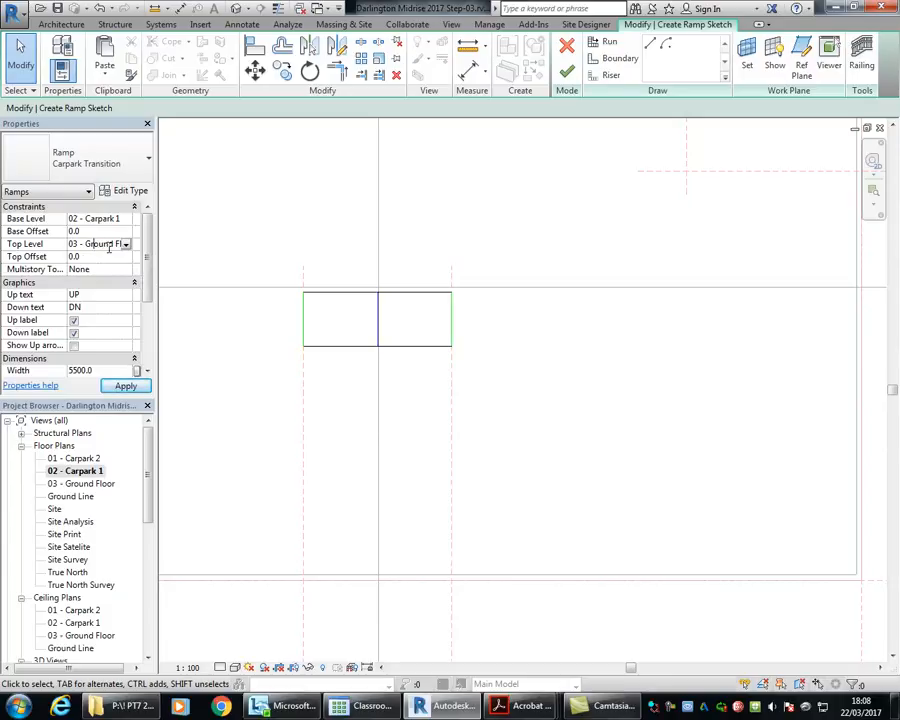
pyautogui.click(95, 257)
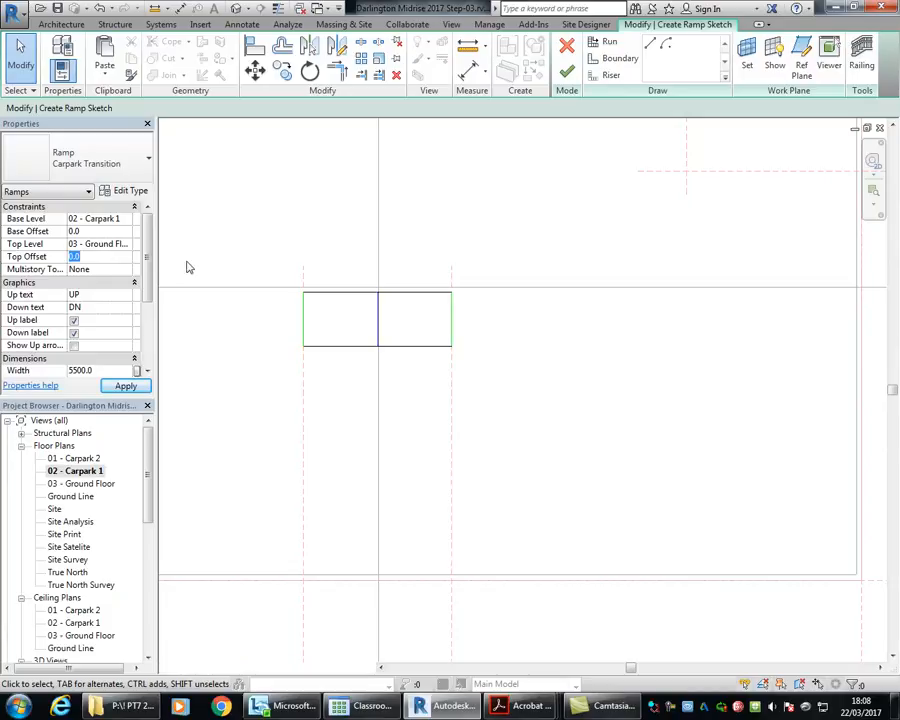
pyautogui.scroll(2, 350, 300)
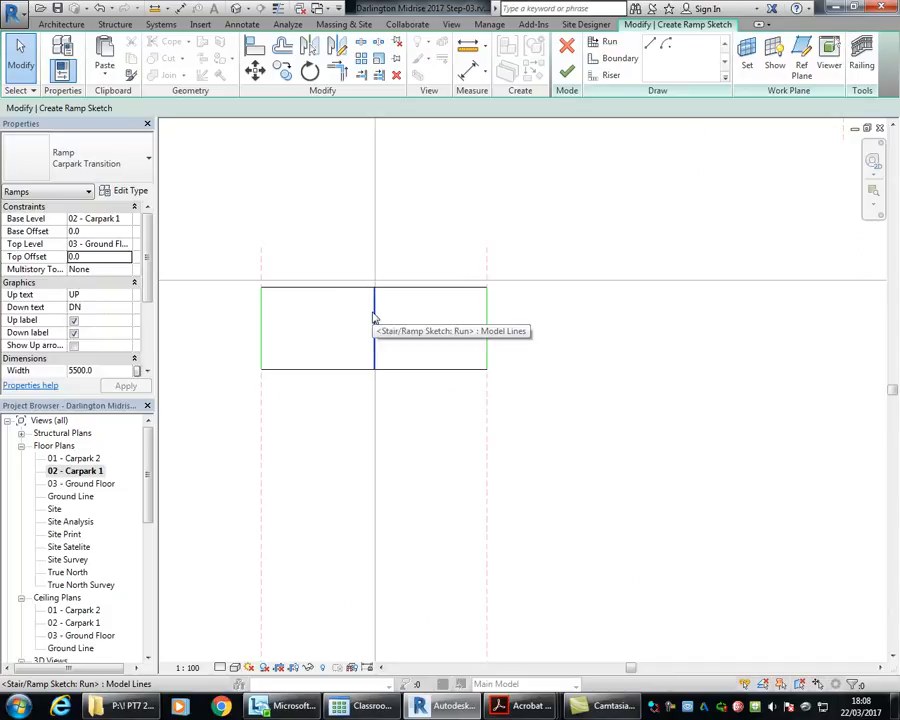
pyautogui.click(566, 76)
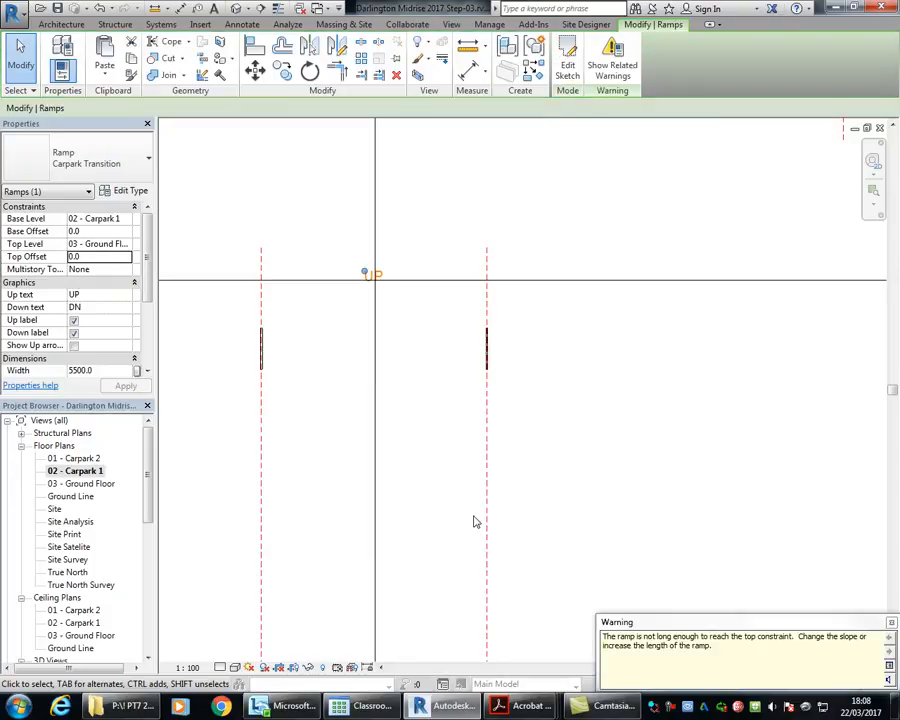
# Step: Open Section 2 from the plan's vertical section line and examine the transition ramp's profile against the Carpark 1 slab
pyautogui.moveTo(554, 474); pyautogui.dragTo(532, 438, button='middle')
pyautogui.scroll(-3, 524, 436)
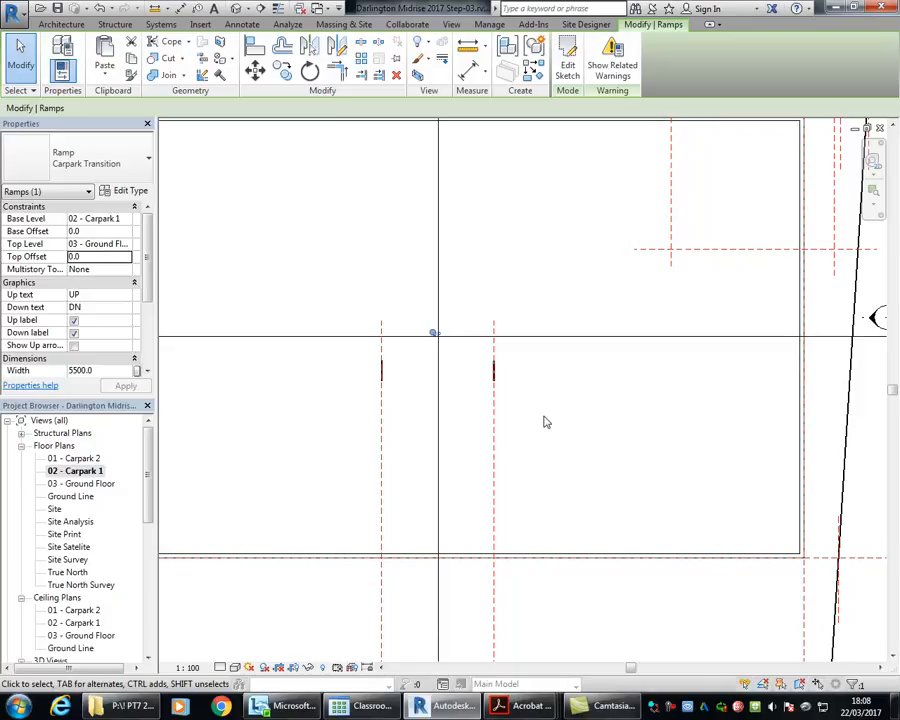
pyautogui.click(358, 245)
pyautogui.scroll(-2, 360, 258)
pyautogui.moveTo(364, 277); pyautogui.dragTo(361, 400, button='middle')
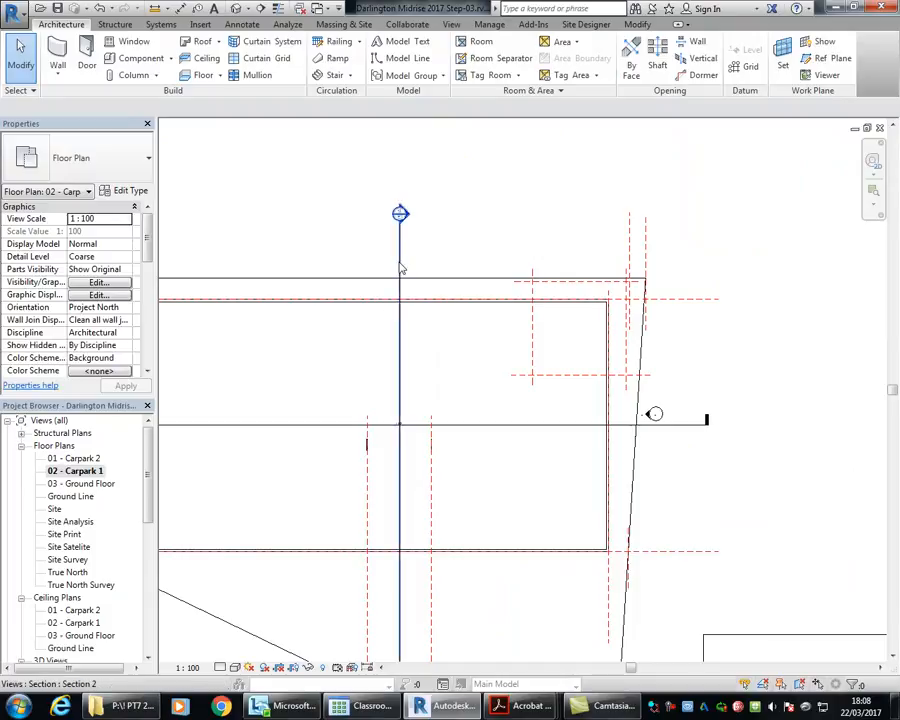
pyautogui.doubleClick(400, 215)
pyautogui.scroll(-2, 396, 375)
pyautogui.scroll(-2, 388, 380)
pyautogui.moveTo(388, 380); pyautogui.dragTo(520, 380, button='middle')
pyautogui.scroll(6, 400, 392)
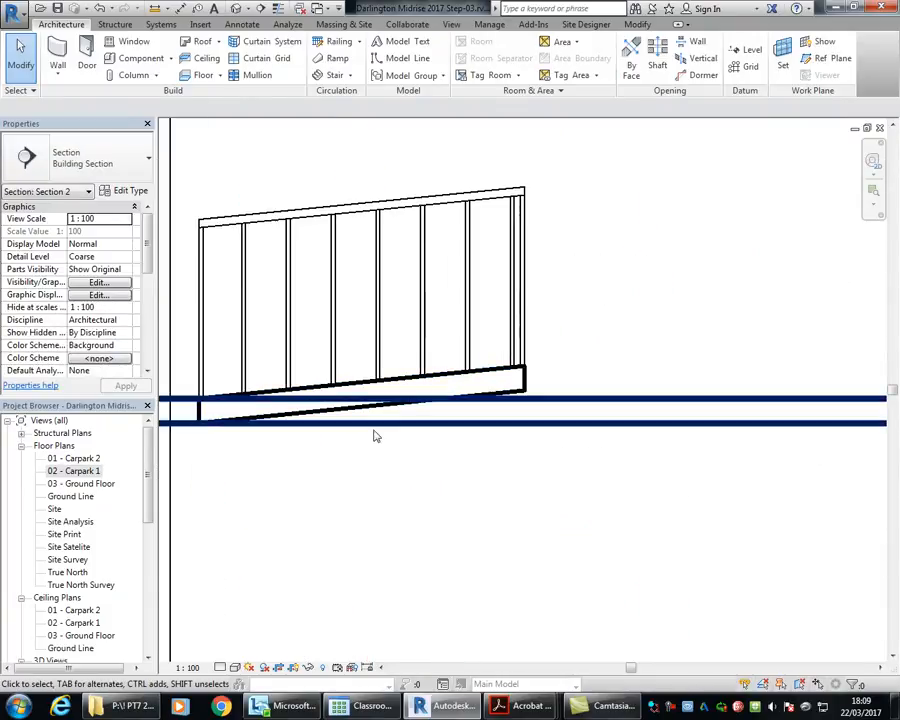
# Step: Measure the vertical distance from the top of the transition ramp's high end down to the Carpark 1 level
pyautogui.click(458, 372)
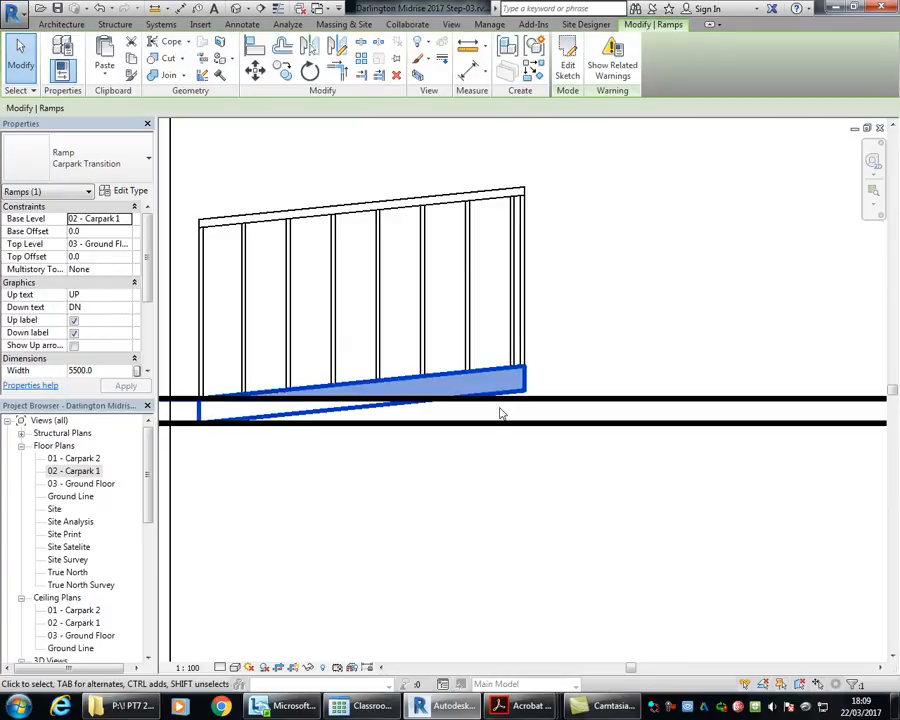
pyautogui.scroll(3, 498, 410)
pyautogui.click(467, 44)
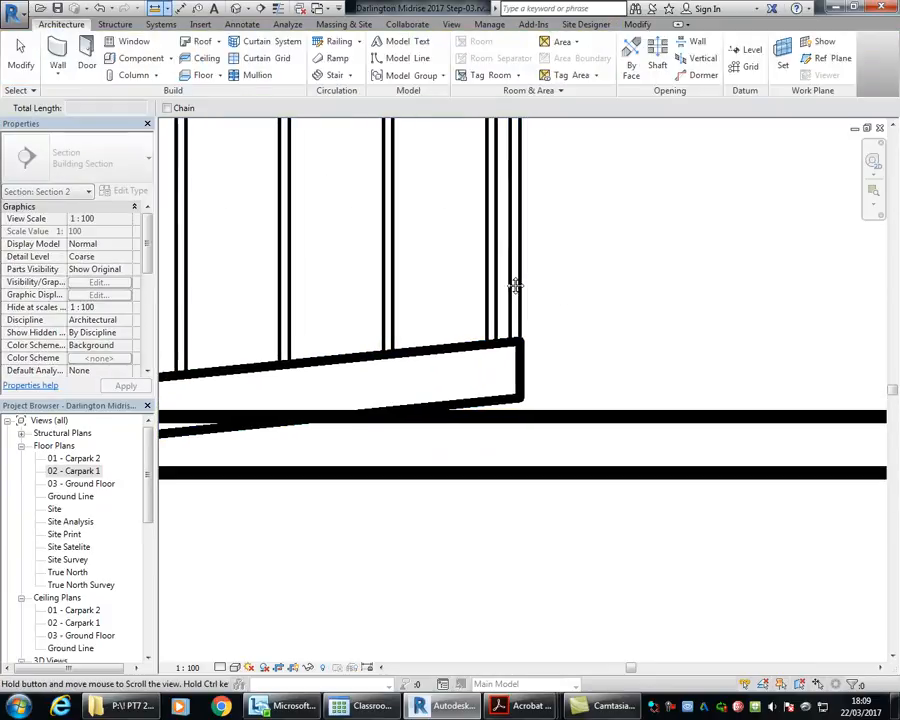
pyautogui.scroll(2, 520, 350)
pyautogui.click(523, 350)
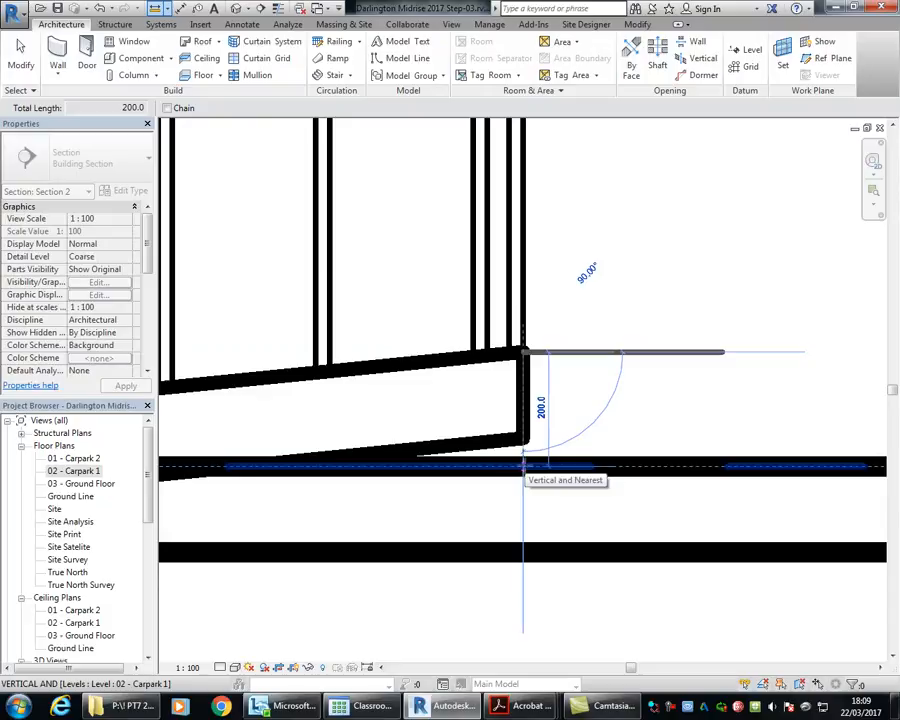
pyautogui.click(522, 466)
pyautogui.rightClick(607, 241)
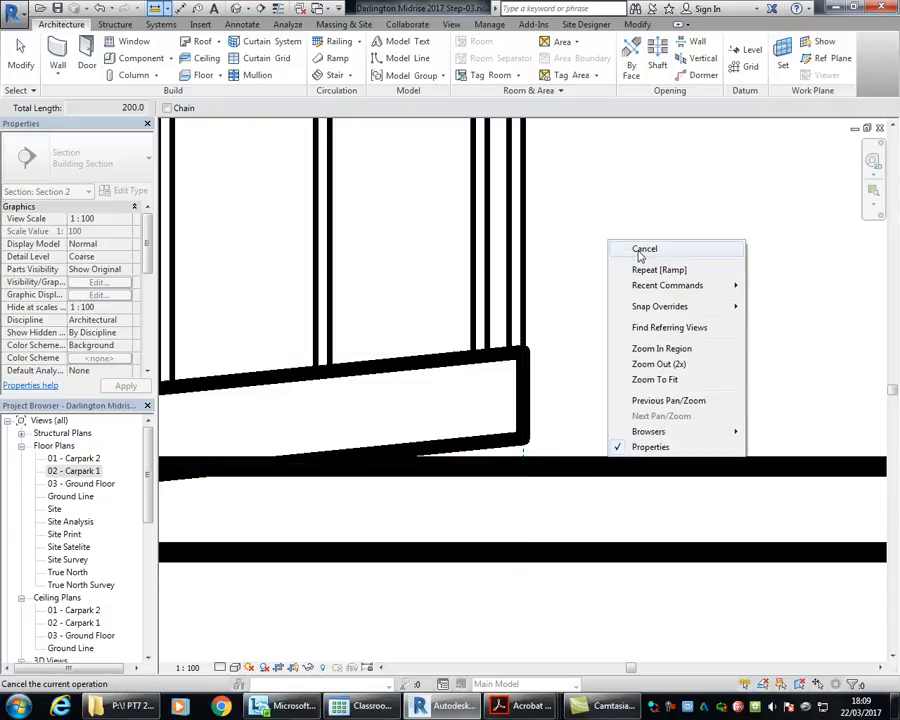
pyautogui.click(641, 252)
# Step: Compare the transition ramp in Section 2 and in plan, finishing in the 02 - Carpark 1 floor plan around the ramp
pyautogui.scroll(-3, 609, 253)
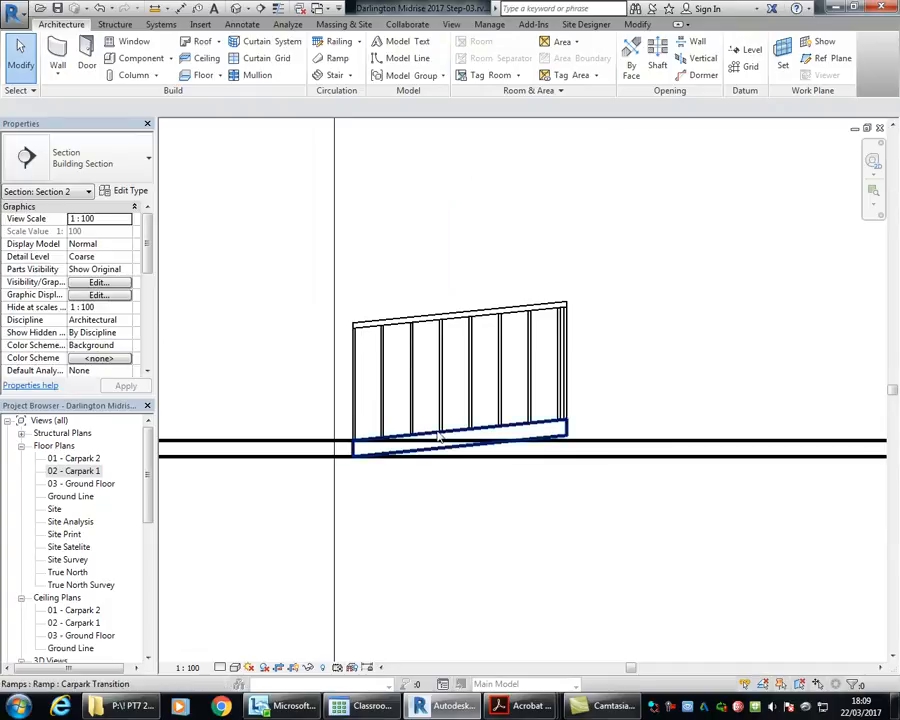
pyautogui.scroll(-3, 346, 364)
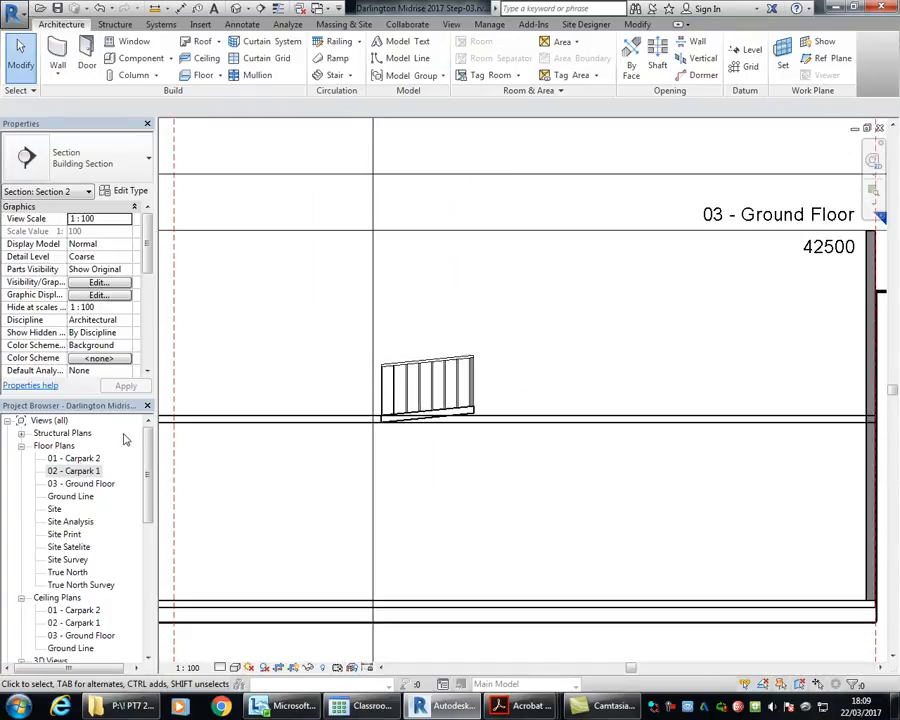
pyautogui.scroll(2, 444, 330)
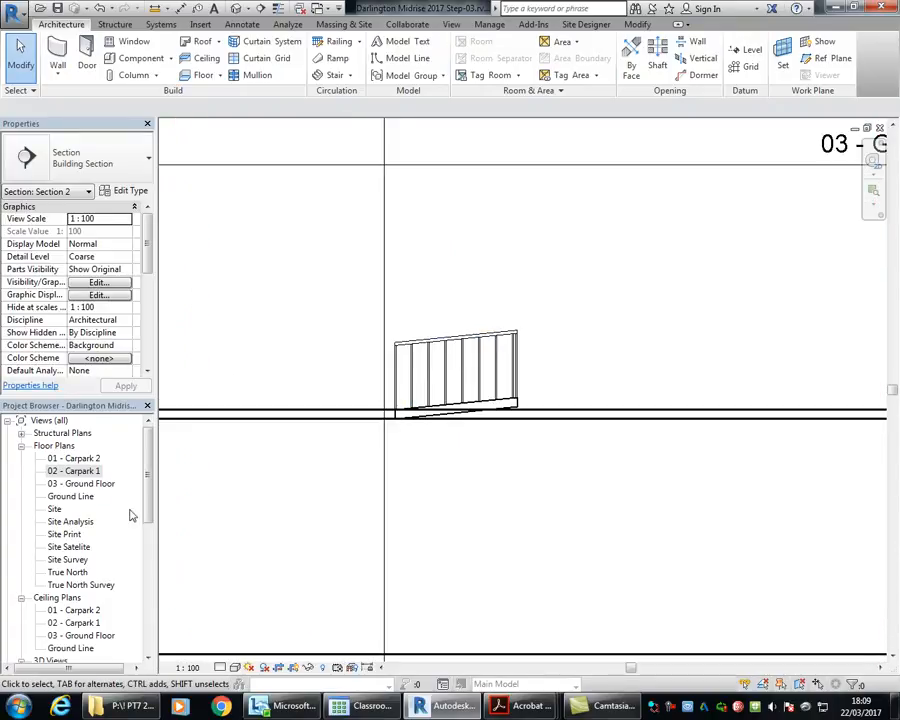
pyautogui.doubleClick(88, 470)
pyautogui.scroll(5, 422, 374)
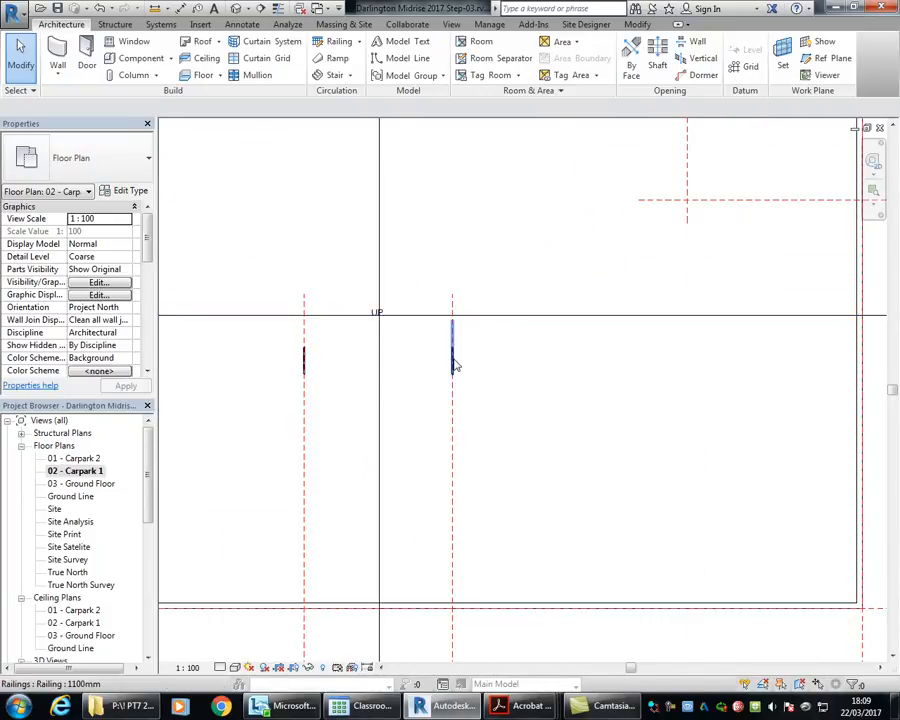
pyautogui.scroll(1, 336, 417)
pyautogui.scroll(1, 335, 400)
pyautogui.scroll(-2, 334, 382)
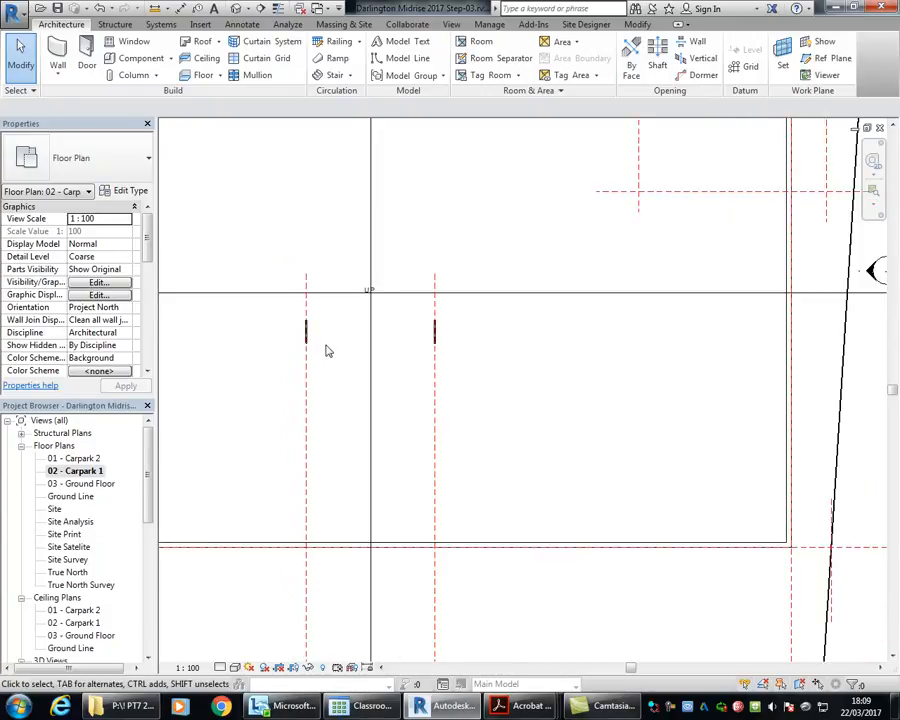
pyautogui.scroll(-2, 350, 410)
pyautogui.scroll(-1, 362, 345)
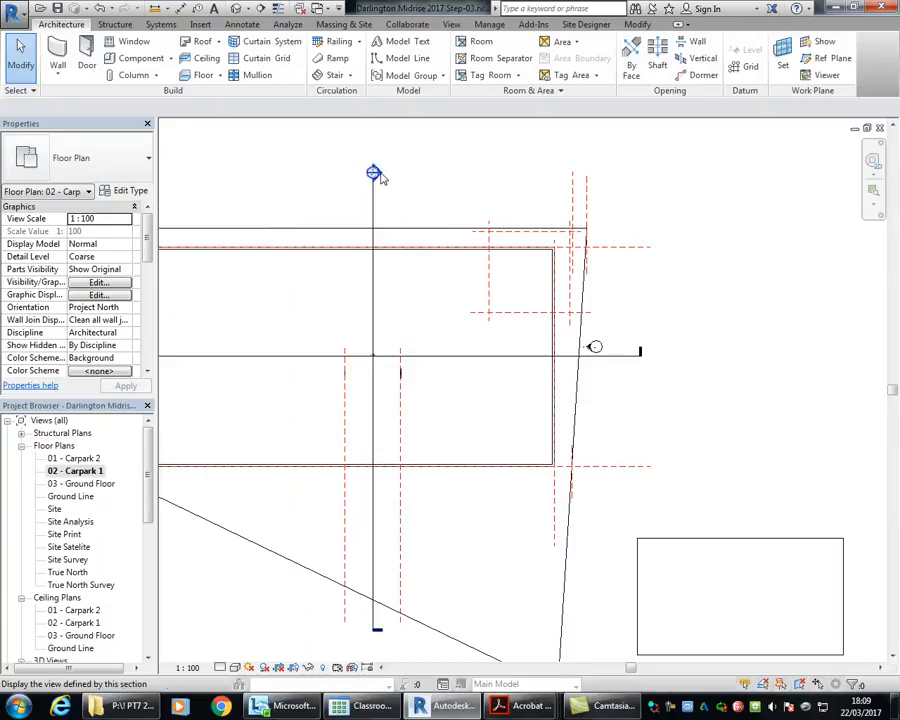
pyautogui.doubleClick(374, 173)
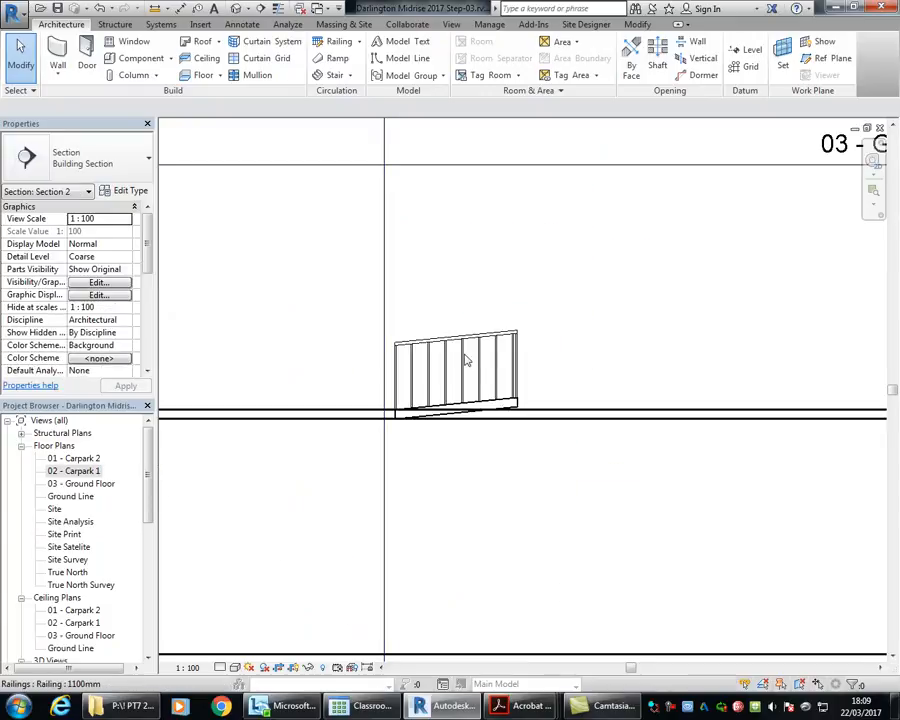
pyautogui.doubleClick(72, 471)
pyautogui.scroll(4, 366, 406)
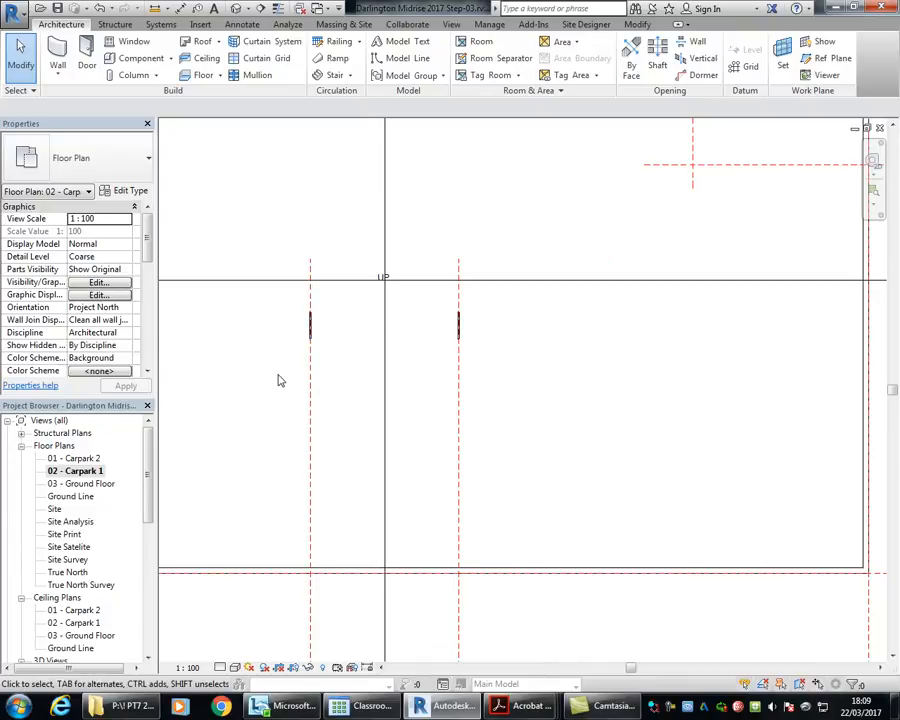
# Step: Start a new ramp and duplicate the Carpark Transition type as Carpark Ramp
pyautogui.click(333, 61)
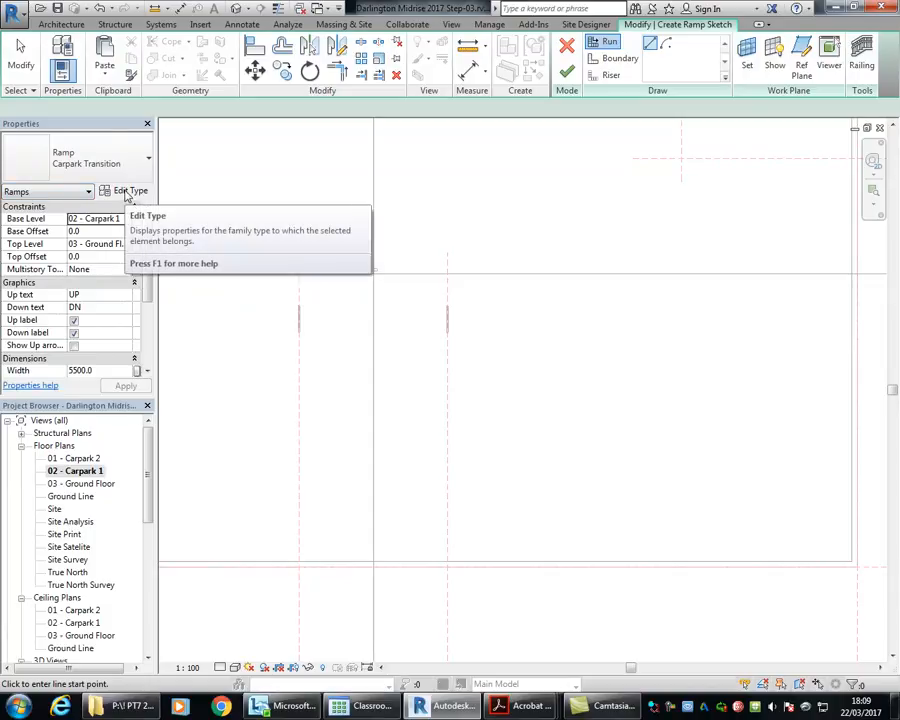
pyautogui.click(128, 192)
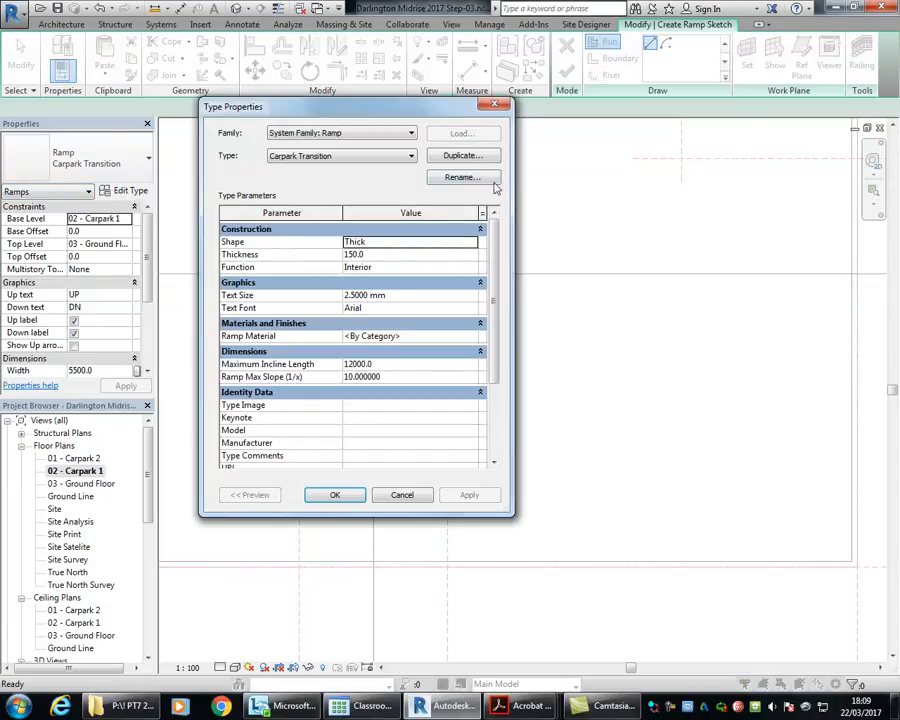
pyautogui.click(468, 158)
pyautogui.moveTo(326, 299); pyautogui.dragTo(375, 298)
pyautogui.write('Ramp')
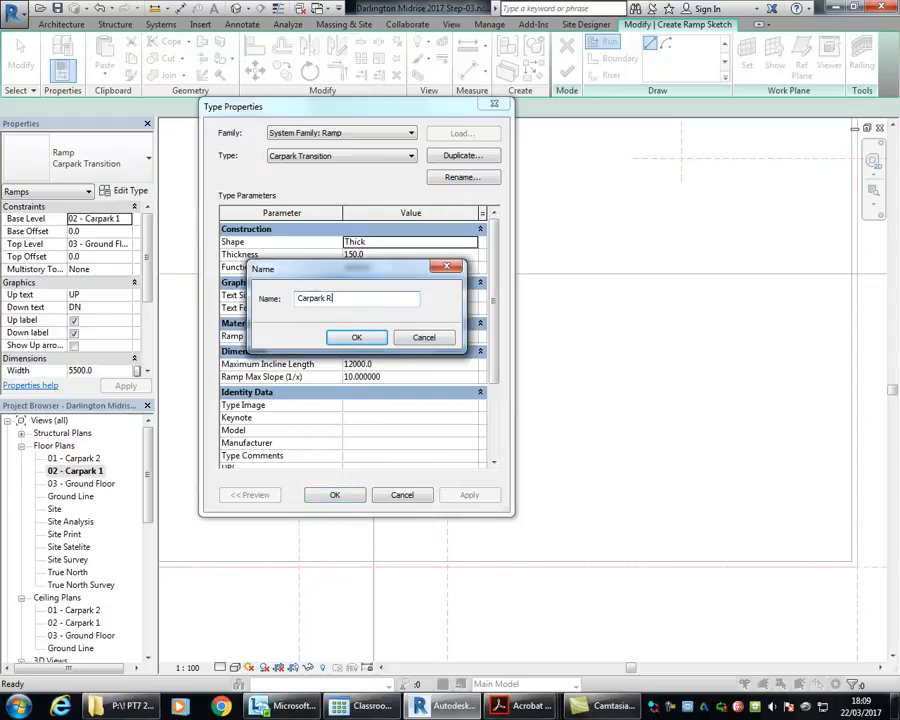
pyautogui.click(344, 338)
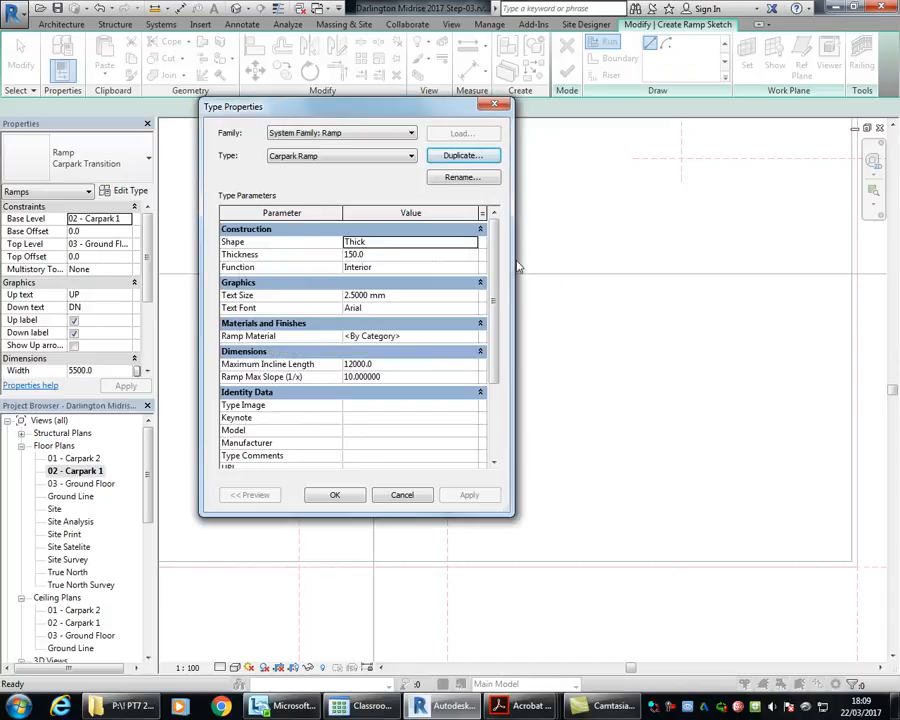
# Step: Set the Carpark Ramp type's maximum slope (1/x) to 5 and accept the type properties
pyautogui.scroll(-2, 498, 318)
pyautogui.scroll(2, 393, 325)
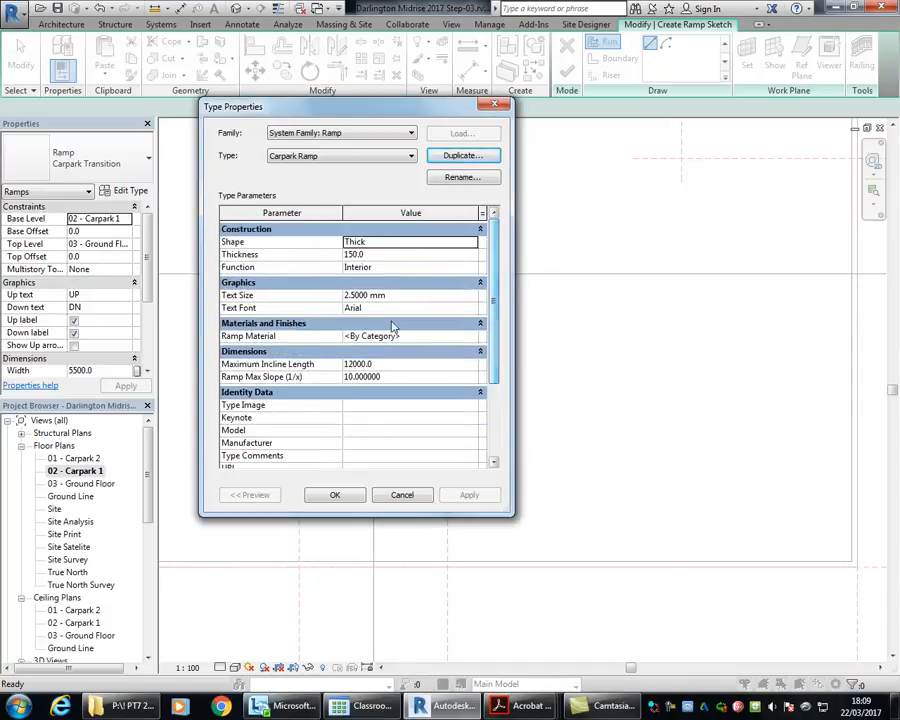
pyautogui.click(404, 376)
pyautogui.write('5')
pyautogui.click(398, 364)
pyautogui.click(336, 496)
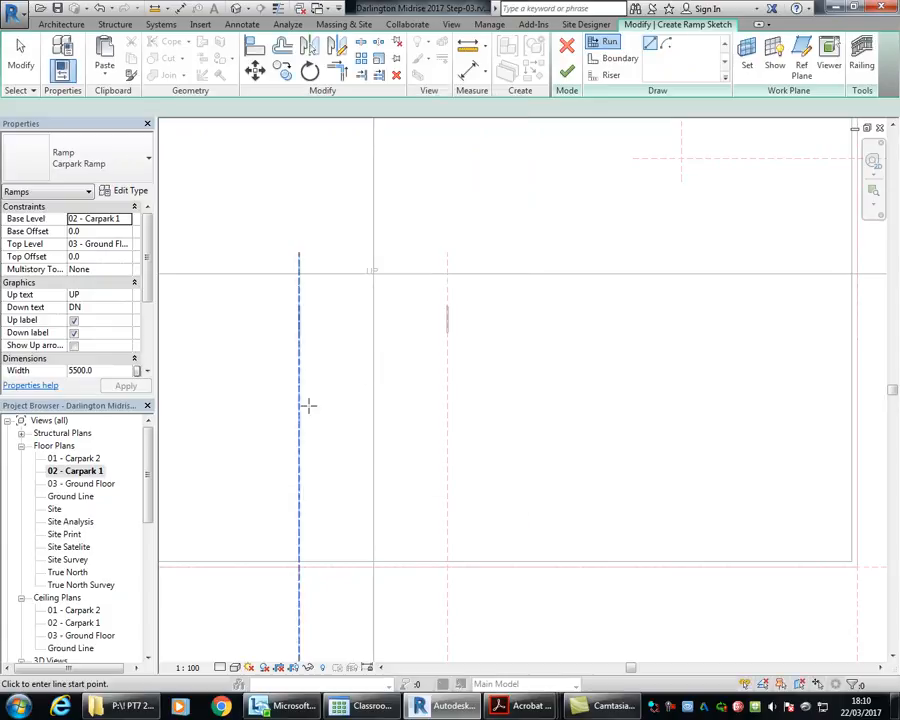
# Step: Set up a straight run with the ramp's base offset at 200 mm and its top offset at -200 mm
pyautogui.scroll(2, 314, 306)
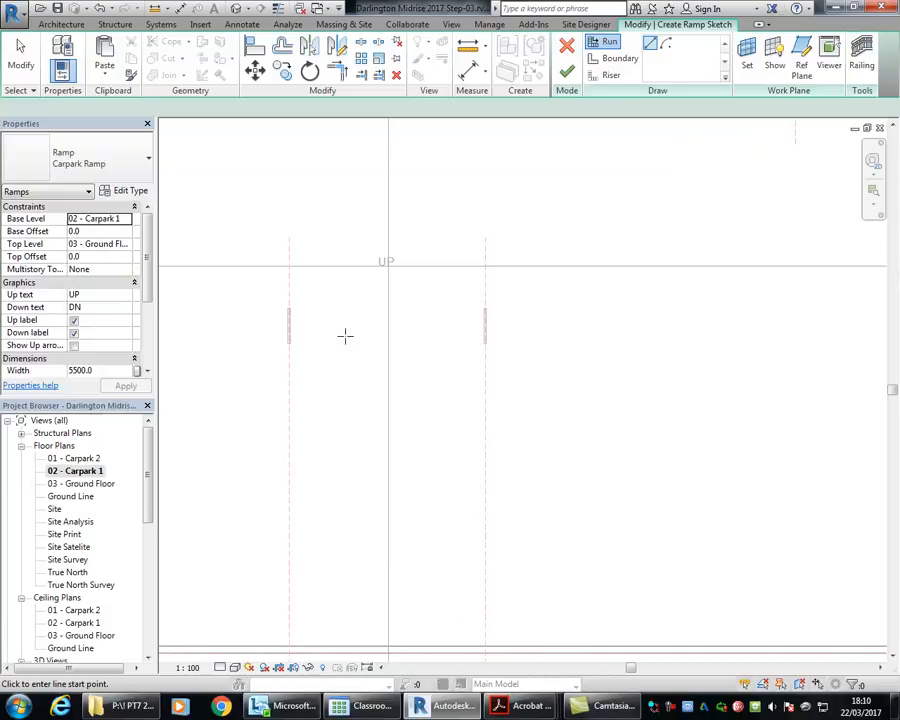
pyautogui.click(650, 48)
pyautogui.click(101, 232)
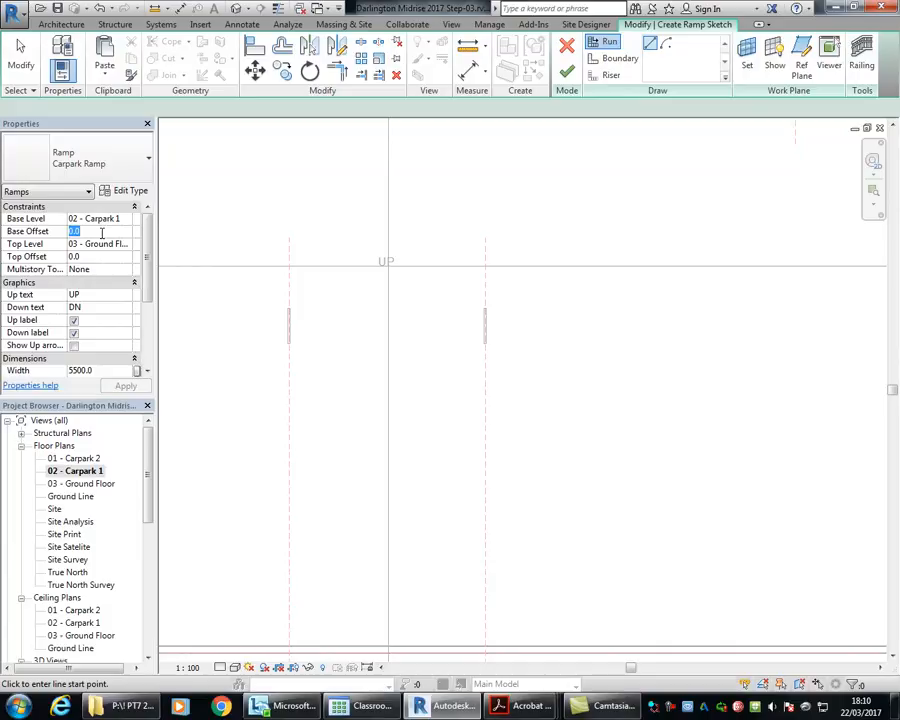
pyautogui.write('200')
pyautogui.press('Return')
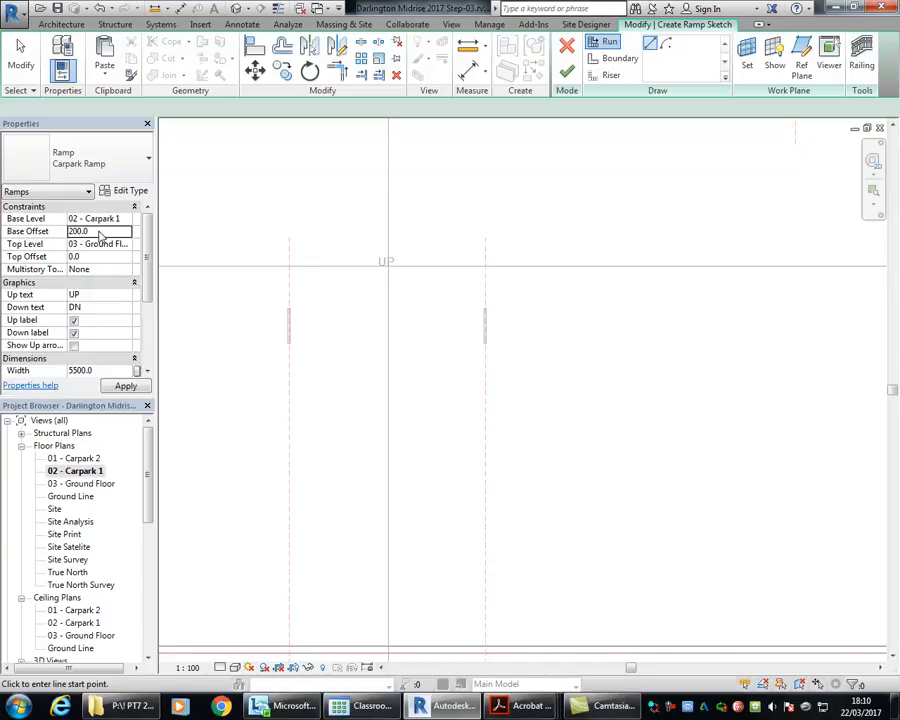
pyautogui.click(95, 257)
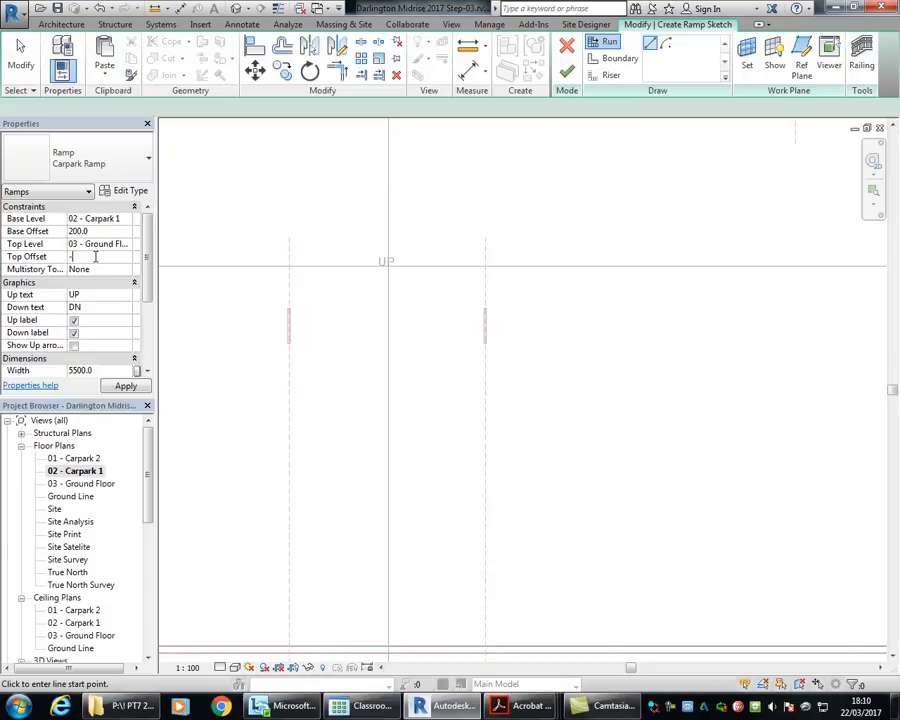
pyautogui.click(95, 256)
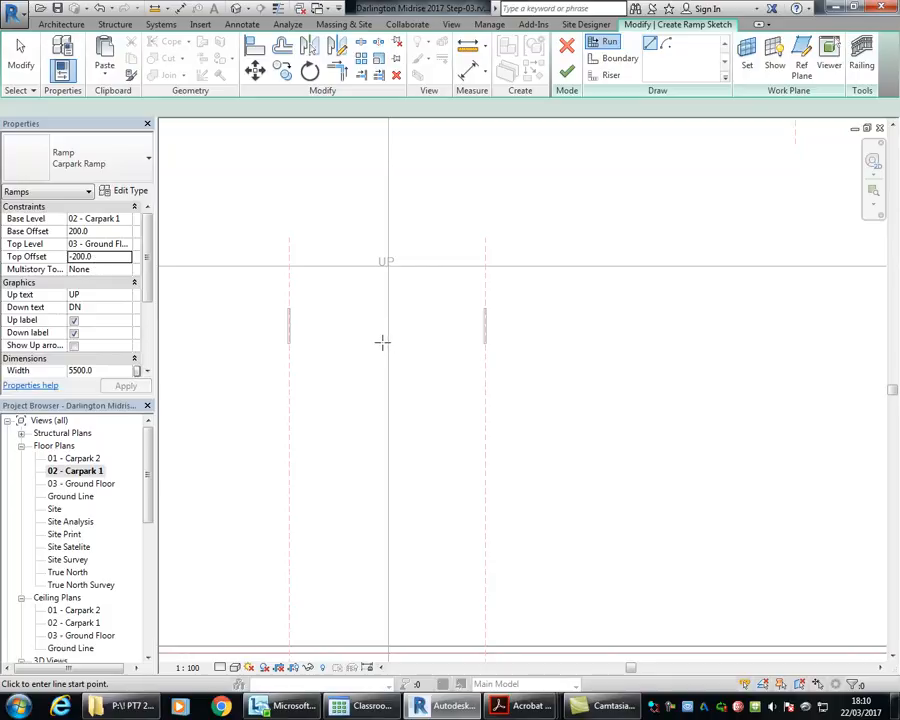
# Step: Sketch a straight ramp run 12000 mm long, heading downward from a point below the transition ramp
pyautogui.scroll(-2, 420, 325)
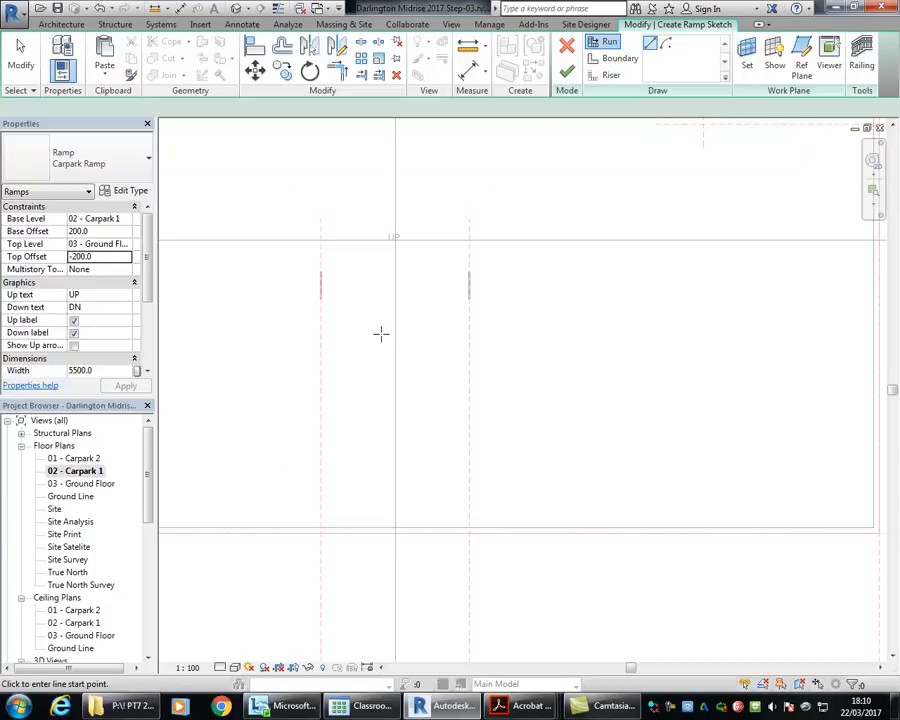
pyautogui.click(385, 332)
pyautogui.moveTo(401, 507)
pyautogui.mouseDown(button='middle')
pyautogui.moveTo(400, 295)
pyautogui.moveTo(400, 321)
pyautogui.mouseUp(button='middle')
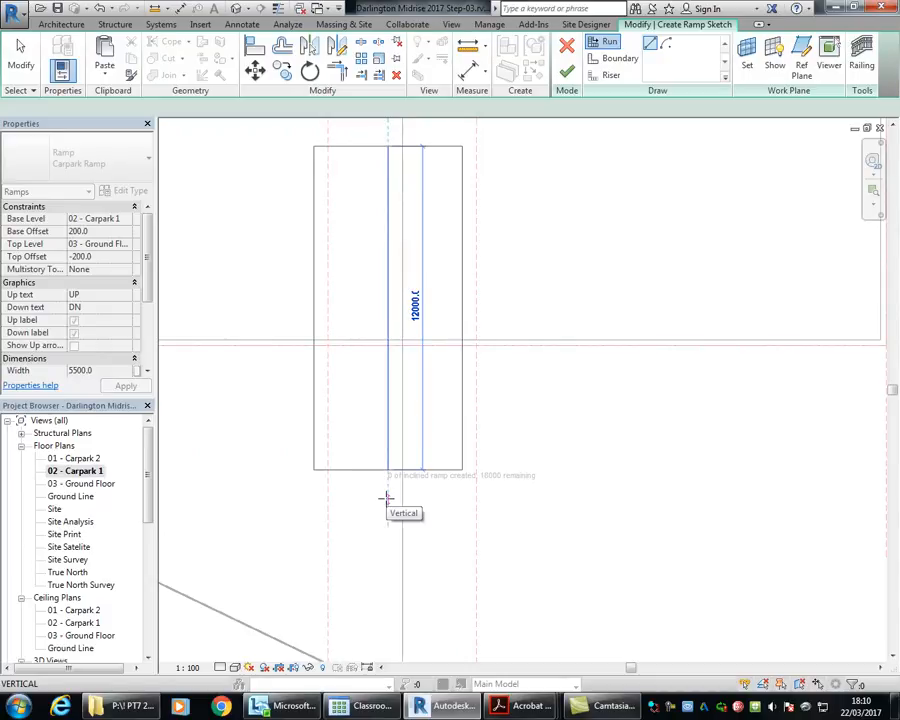
pyautogui.click(386, 494)
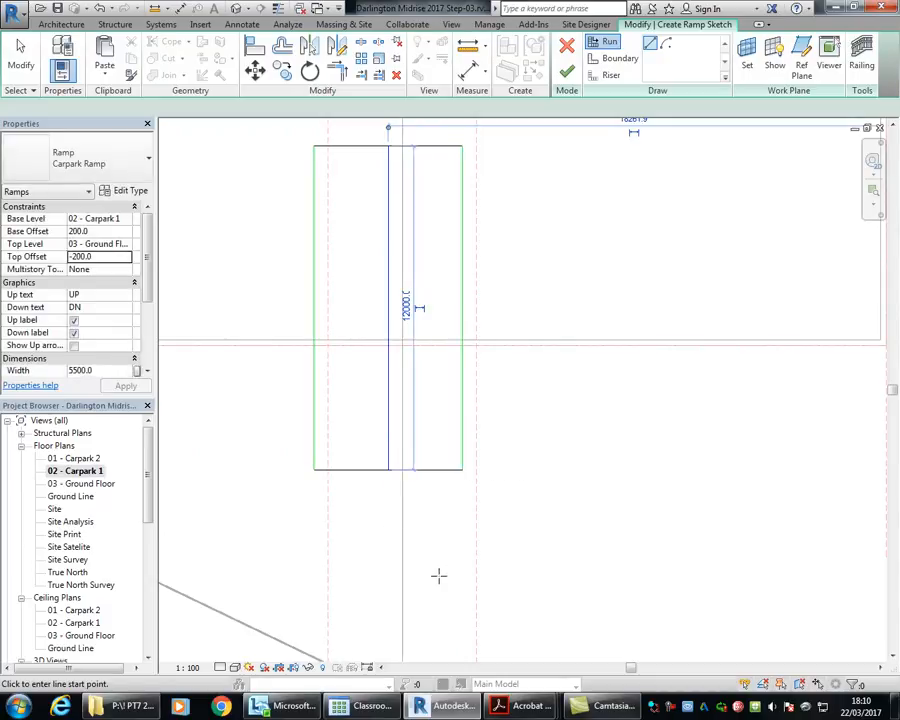
pyautogui.rightClick(226, 225)
pyautogui.click(258, 236)
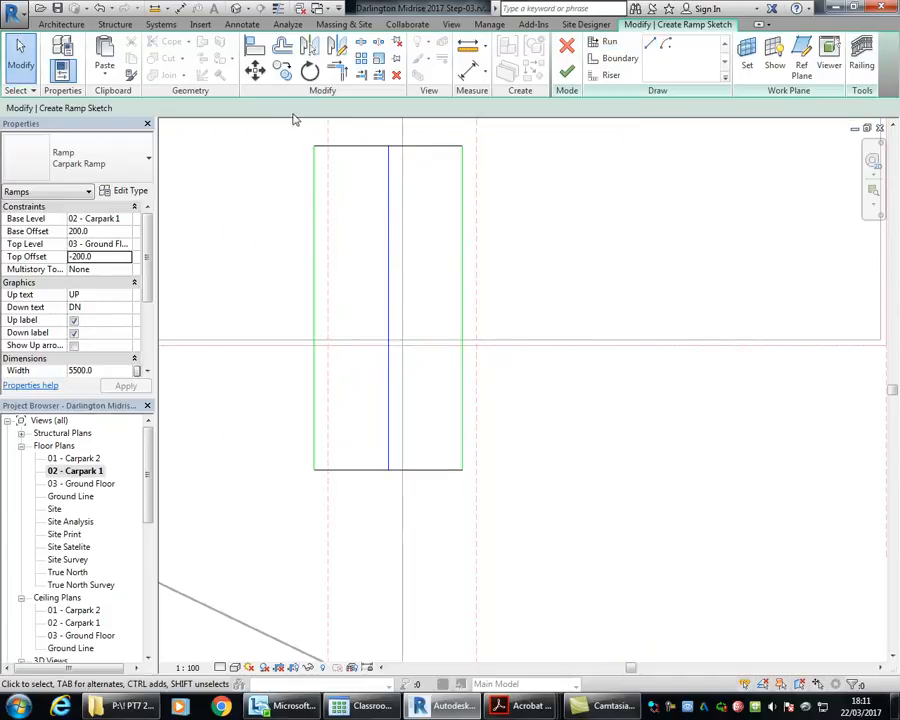
# Step: Move the whole ramp sketch sideways so its left boundary lies on the left vertical reference plane
pyautogui.moveTo(427, 459); pyautogui.dragTo(508, 566)
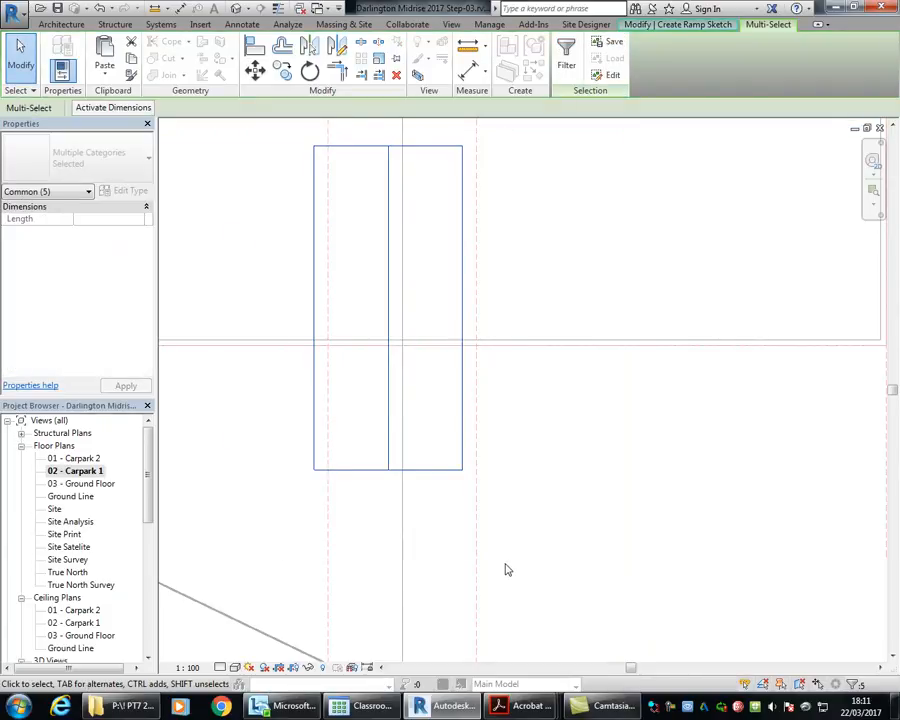
pyautogui.moveTo(367, 216)
pyautogui.mouseDown(button='middle')
pyautogui.moveTo(342, 272)
pyautogui.moveTo(327, 363)
pyautogui.mouseUp(button='middle')
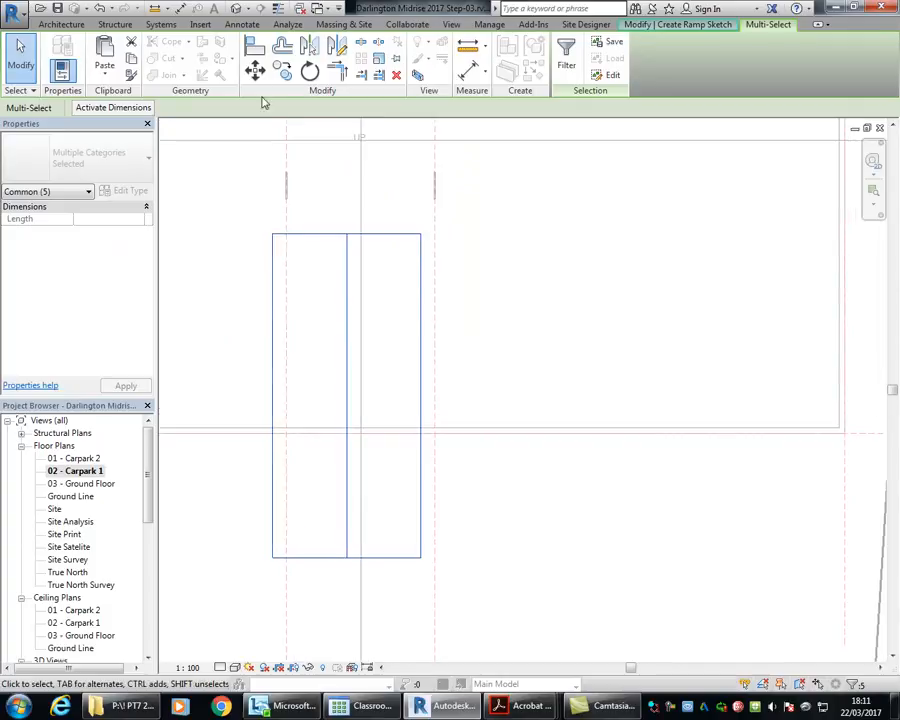
pyautogui.click(254, 69)
pyautogui.scroll(5, 273, 215)
pyautogui.scroll(3, 273, 215)
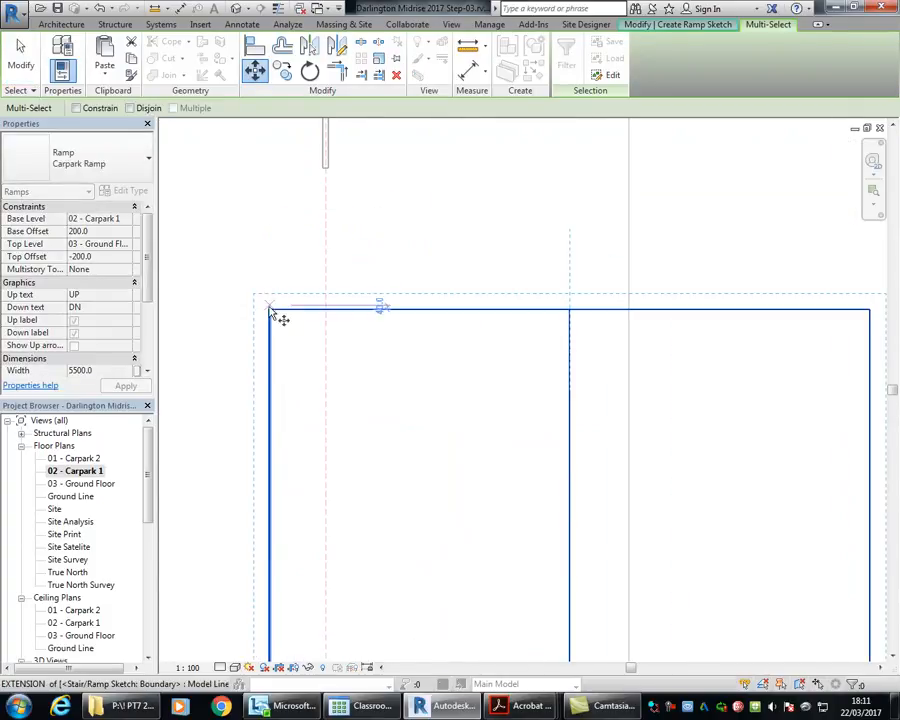
pyautogui.click(326, 310)
# Step: Move the main ramp sketch up along the reference plane so its upper left corner meets the transition ramp's lower end
pyautogui.click(254, 68)
pyautogui.scroll(2, 306, 197)
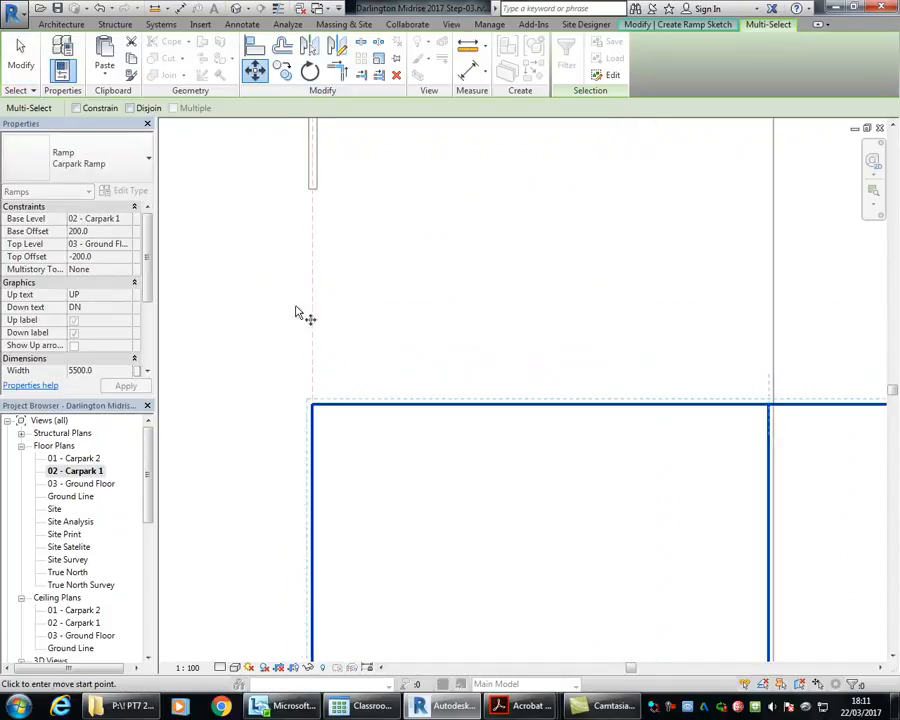
pyautogui.click(314, 406)
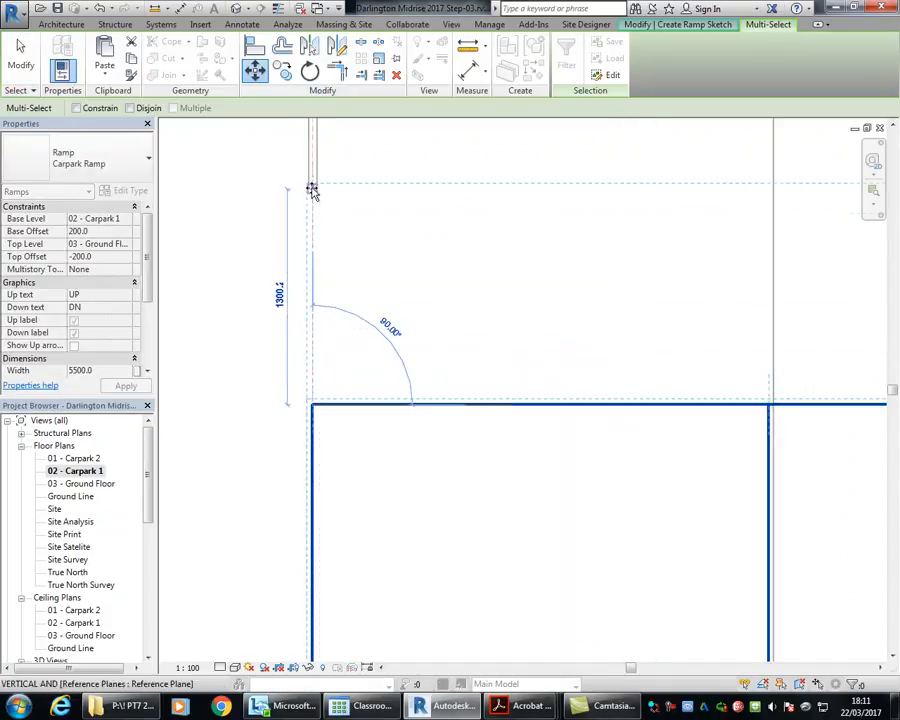
pyautogui.click(312, 192)
pyautogui.scroll(2, 331, 191)
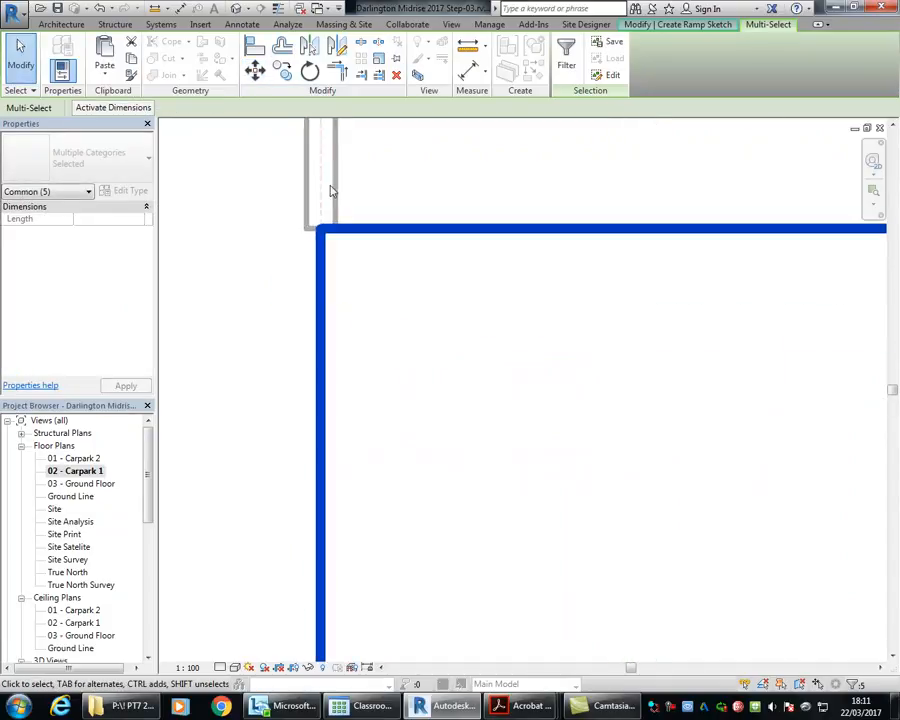
pyautogui.scroll(-3, 367, 228)
pyautogui.moveTo(442, 288)
pyautogui.mouseDown(button='middle')
pyautogui.moveTo(542, 440)
pyautogui.moveTo(393, 286)
pyautogui.mouseUp(button='middle')
pyautogui.scroll(-2, 365, 294)
pyautogui.moveTo(331, 416); pyautogui.dragTo(346, 331, button='middle')
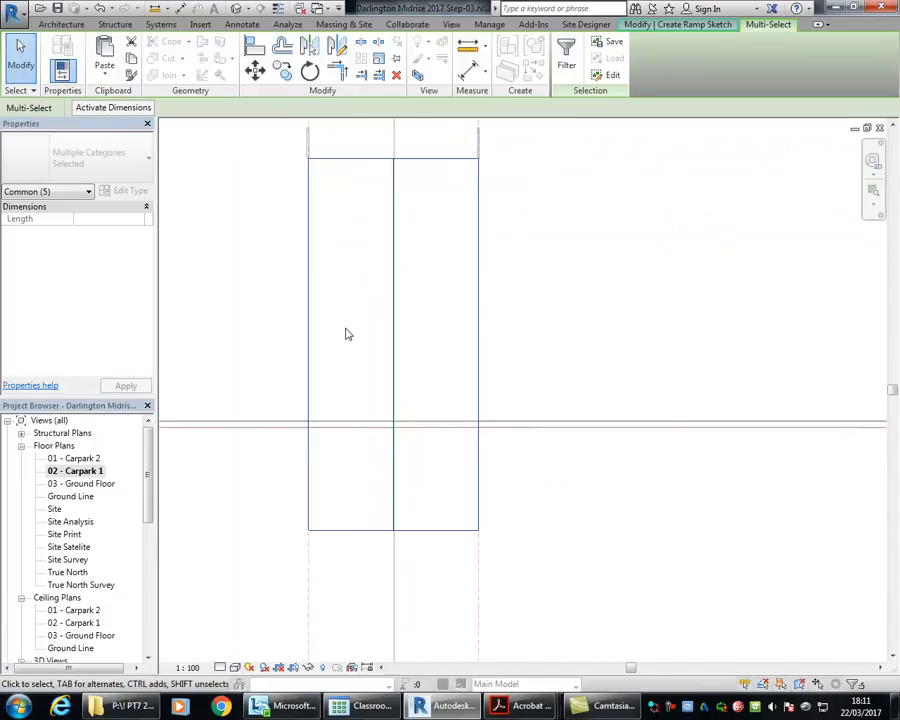
pyautogui.scroll(-1, 346, 331)
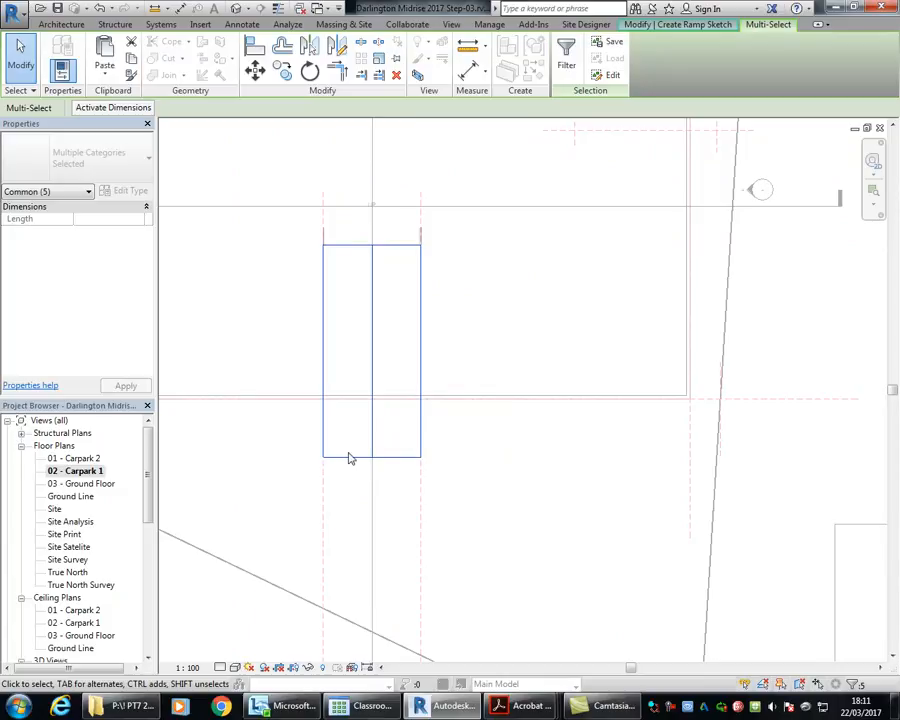
pyautogui.moveTo(365, 370); pyautogui.dragTo(346, 377, button='middle')
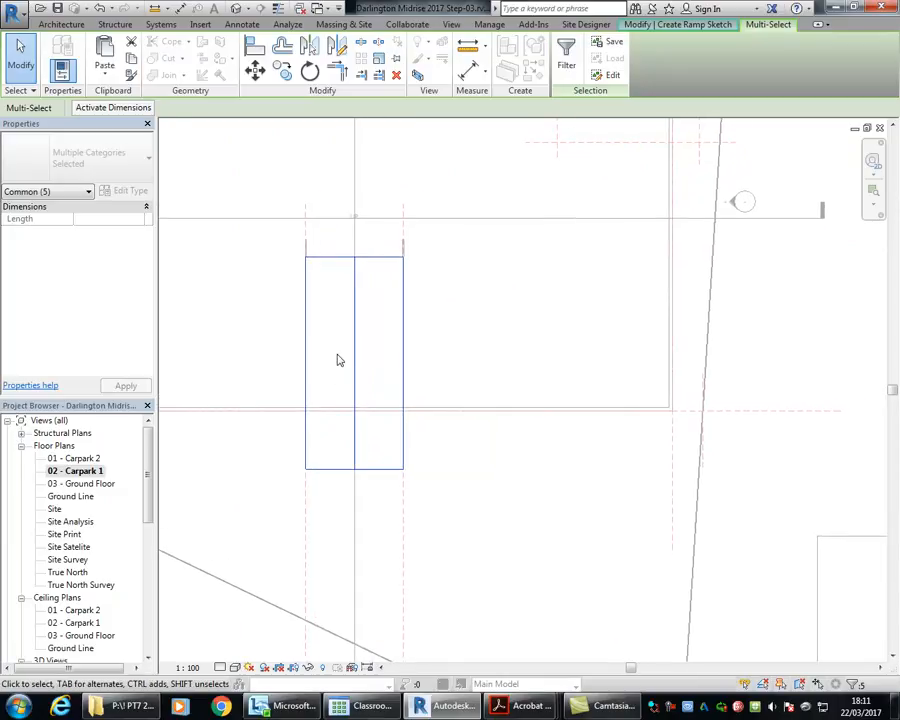
# Step: Finish the main Carpark Ramp sketch, dismiss the warning and deselect the ramp
pyautogui.press('Escape')
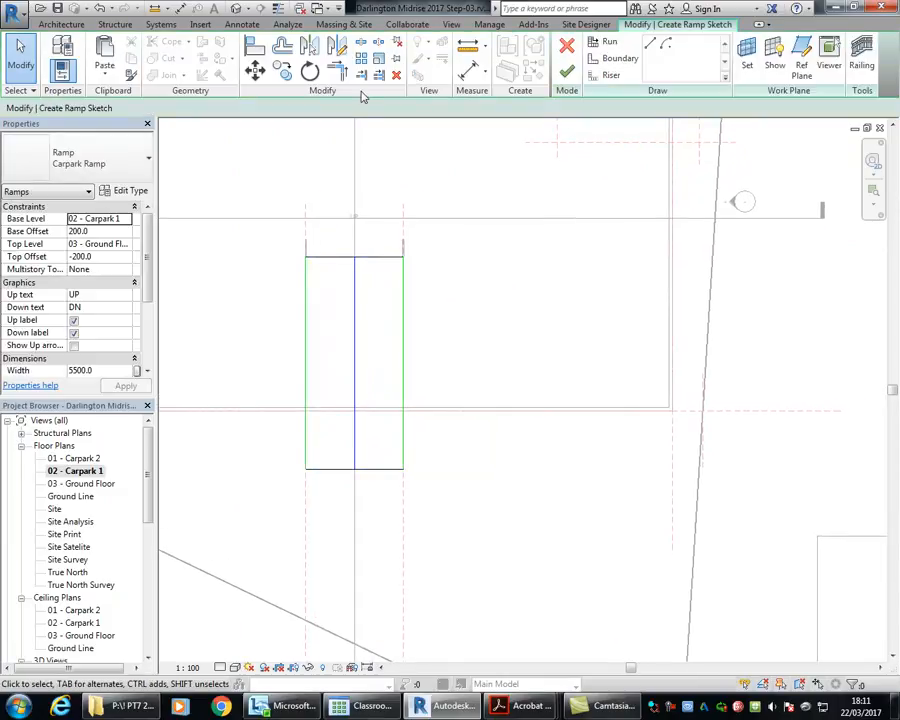
pyautogui.click(566, 75)
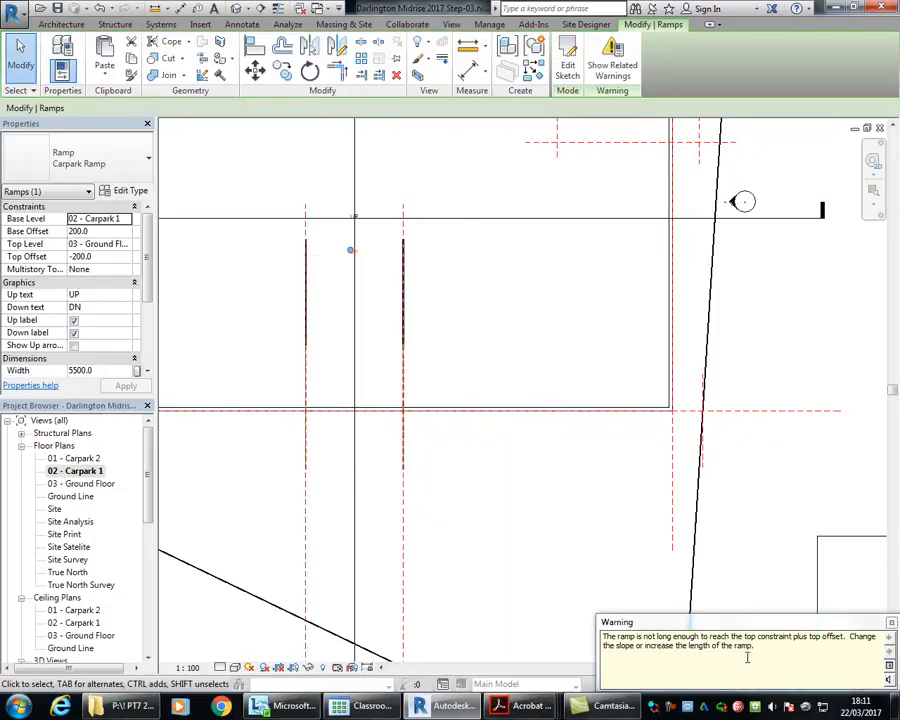
pyautogui.click(892, 623)
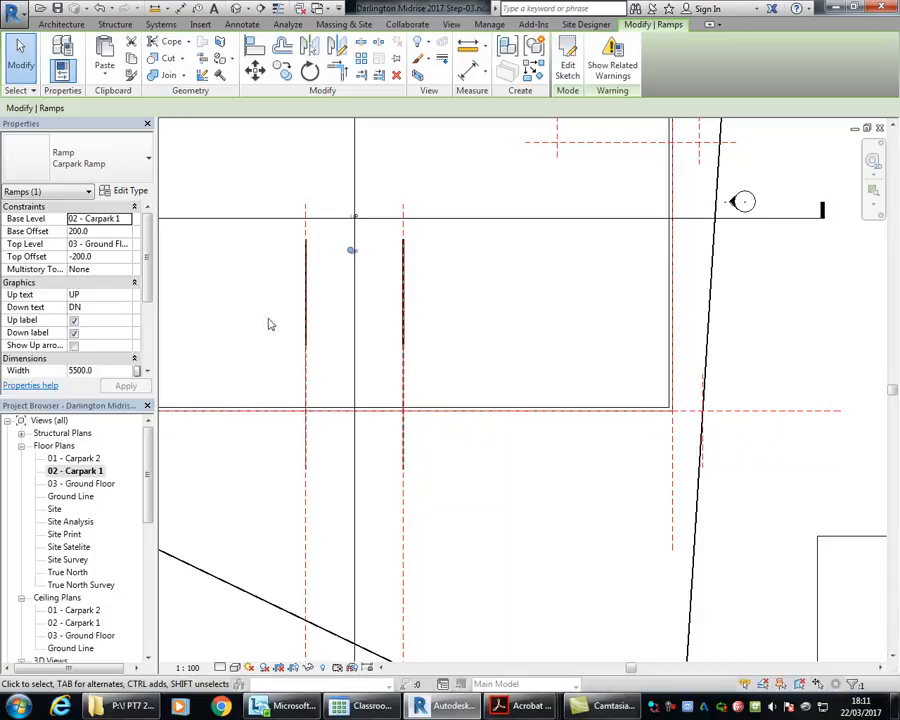
pyautogui.click(251, 295)
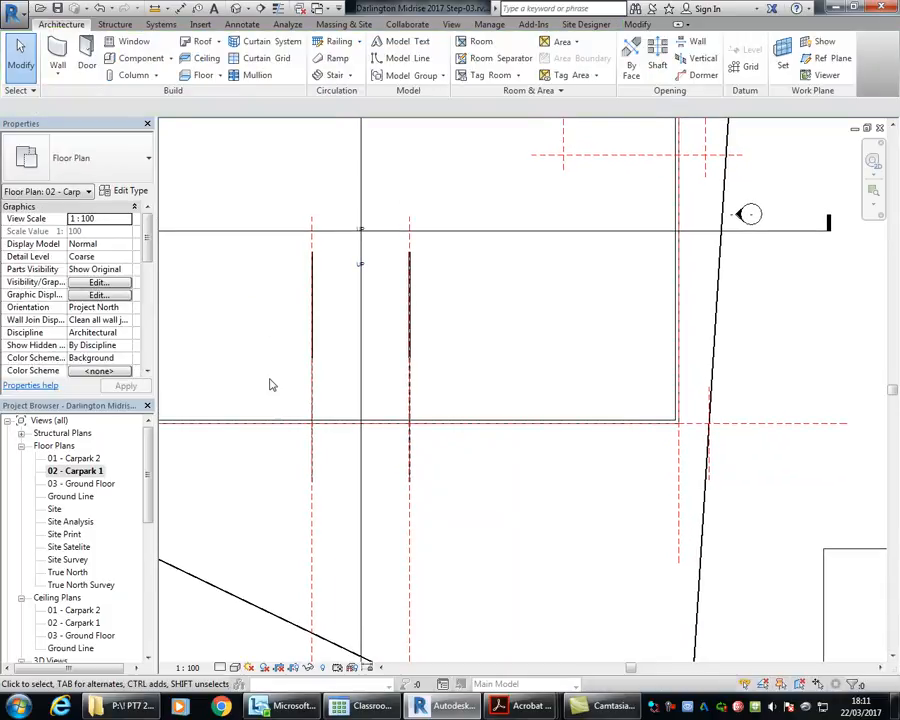
# Step: Start a new ramp using the Carpark Transition type
pyautogui.click(337, 58)
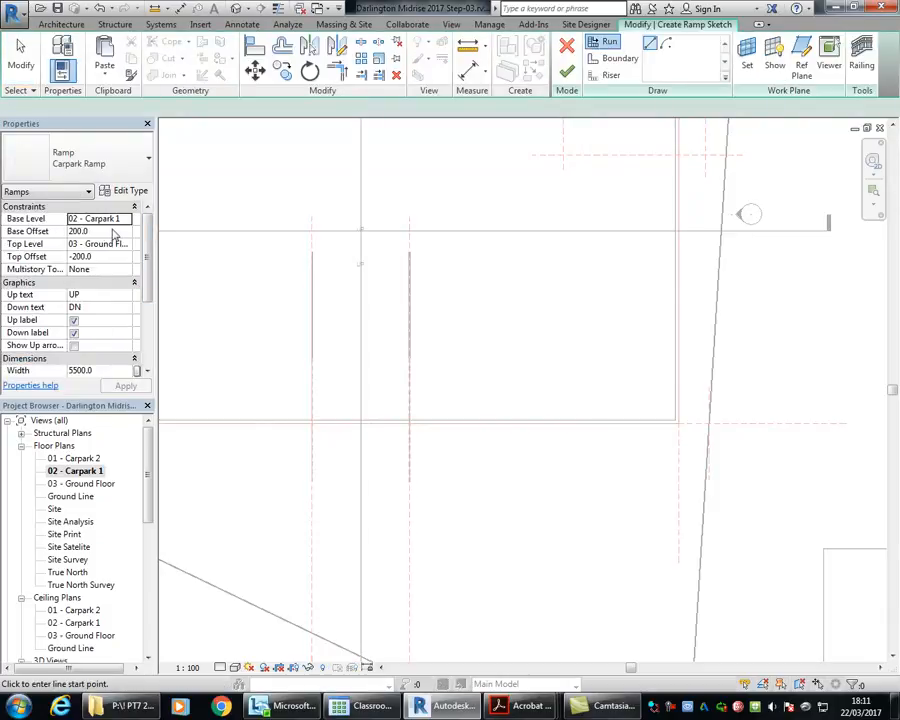
pyautogui.click(129, 220)
pyautogui.click(129, 220)
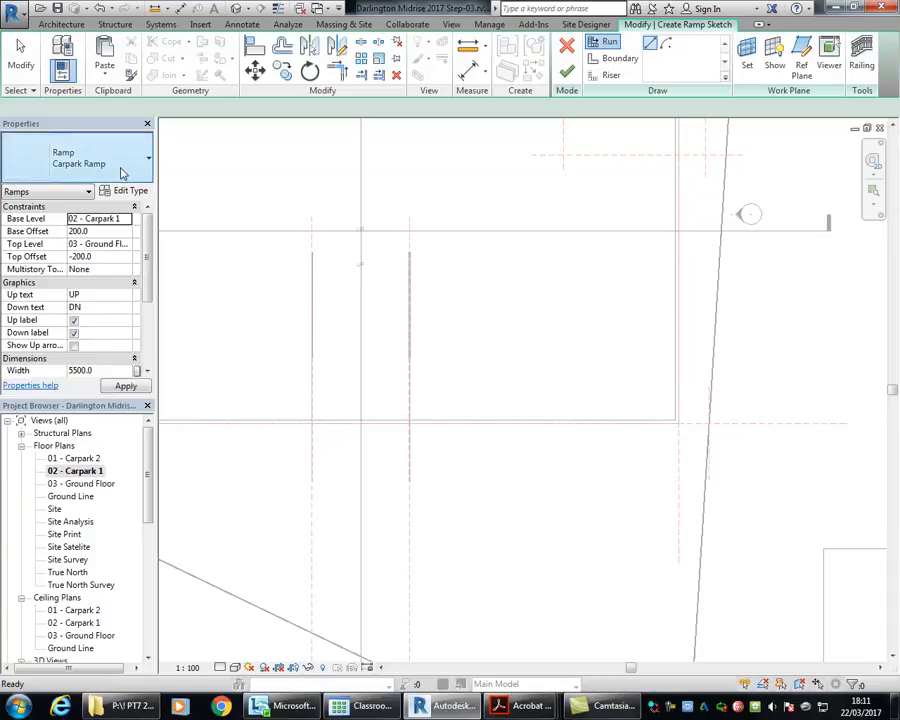
pyautogui.click(122, 174)
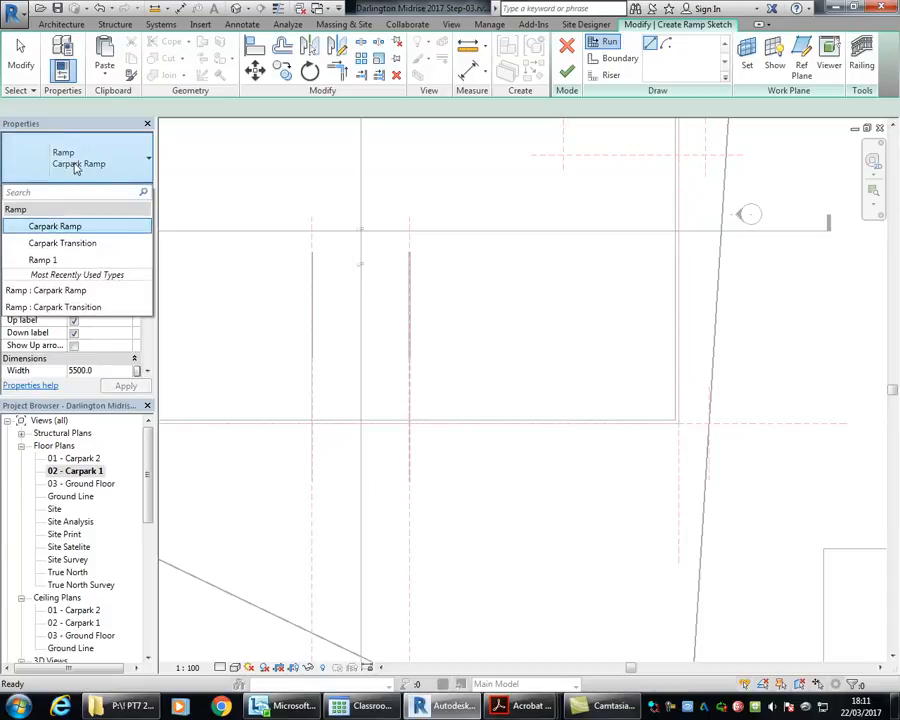
pyautogui.click(65, 246)
# Step: Set the new ramp's base level to 03 - Ground Floor, with base offset -200 mm and top offset 0
pyautogui.click(100, 231)
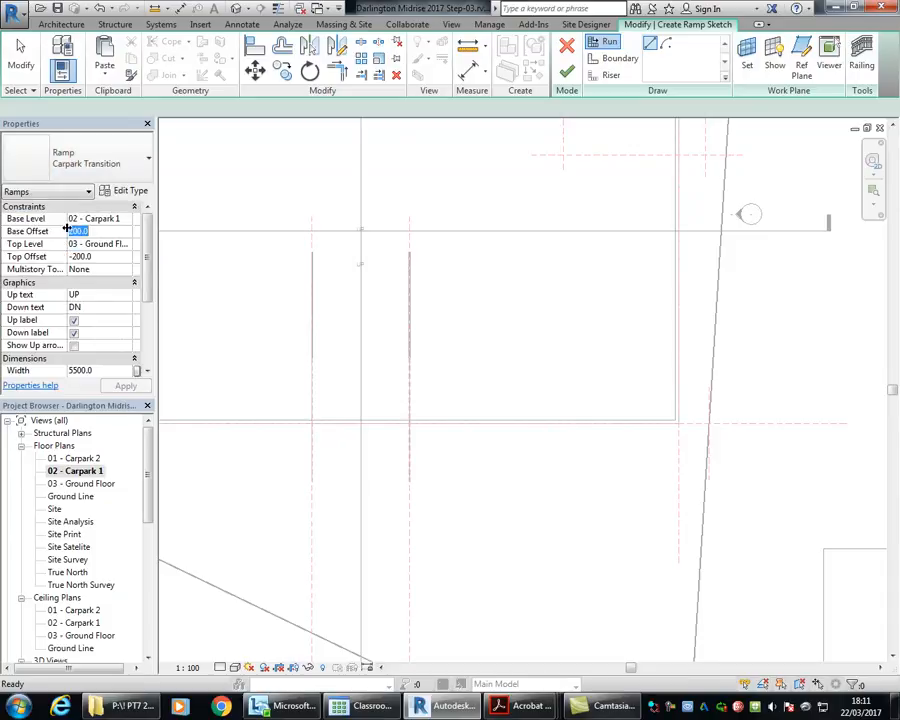
pyautogui.click(126, 218)
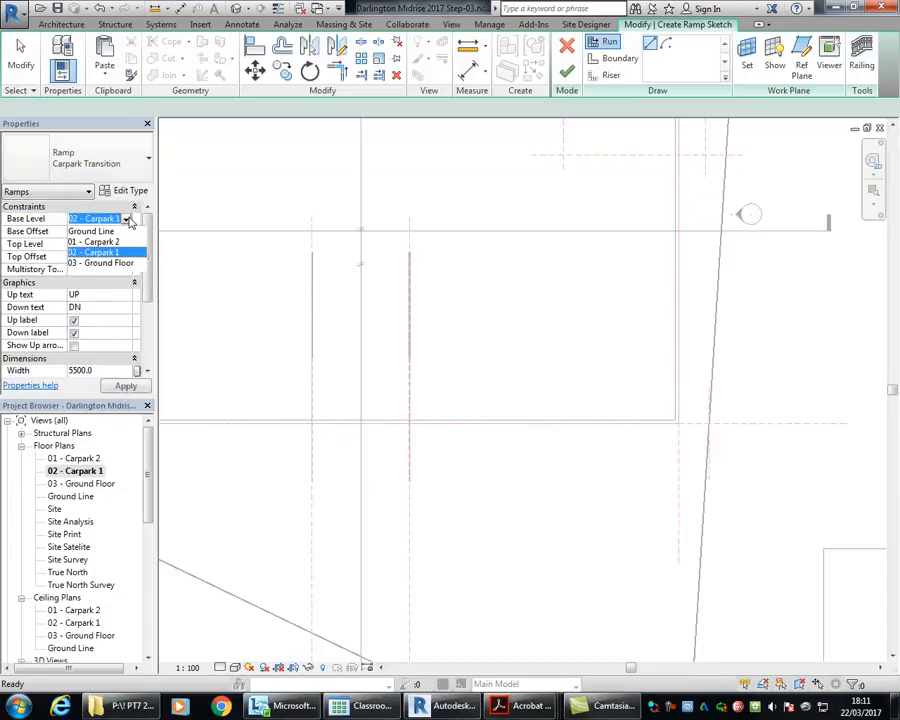
pyautogui.click(85, 263)
pyautogui.click(95, 231)
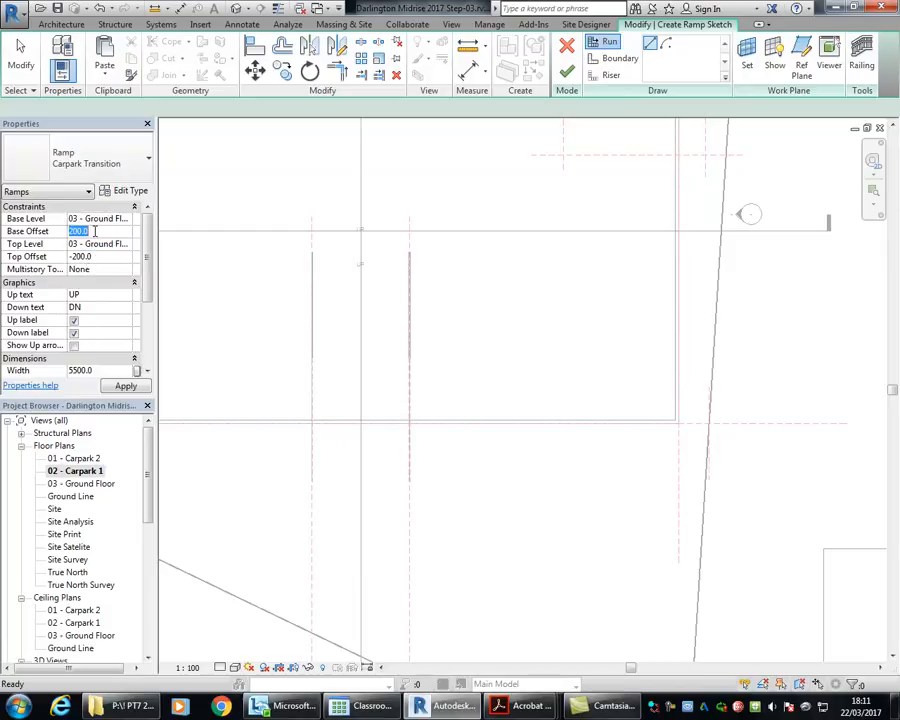
pyautogui.write('-200')
pyautogui.click(103, 256)
pyautogui.write('0')
pyautogui.click(96, 245)
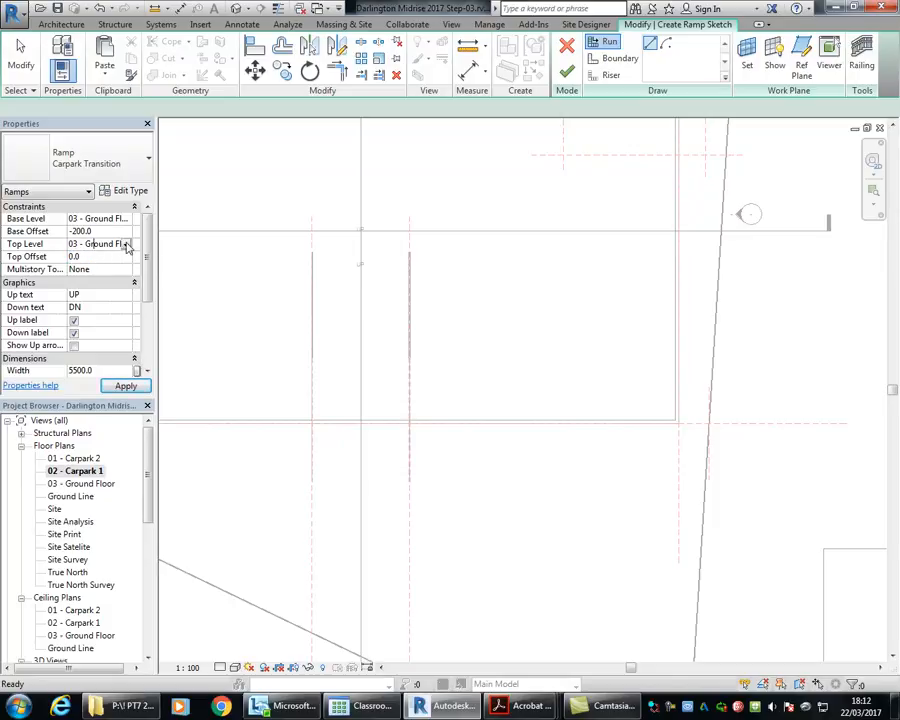
pyautogui.click(127, 246)
pyautogui.click(126, 246)
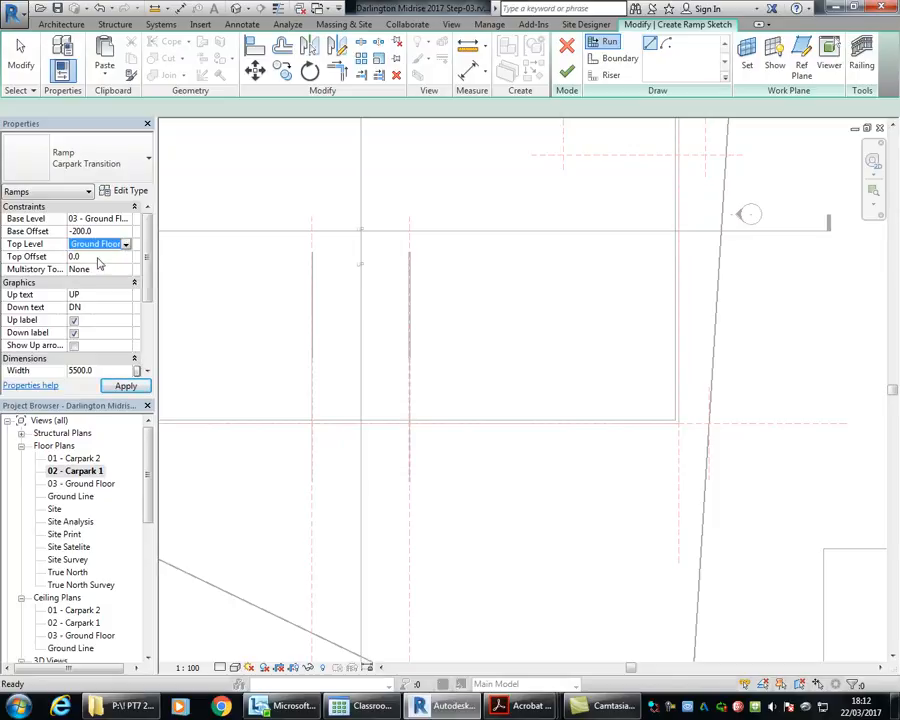
pyautogui.click(94, 257)
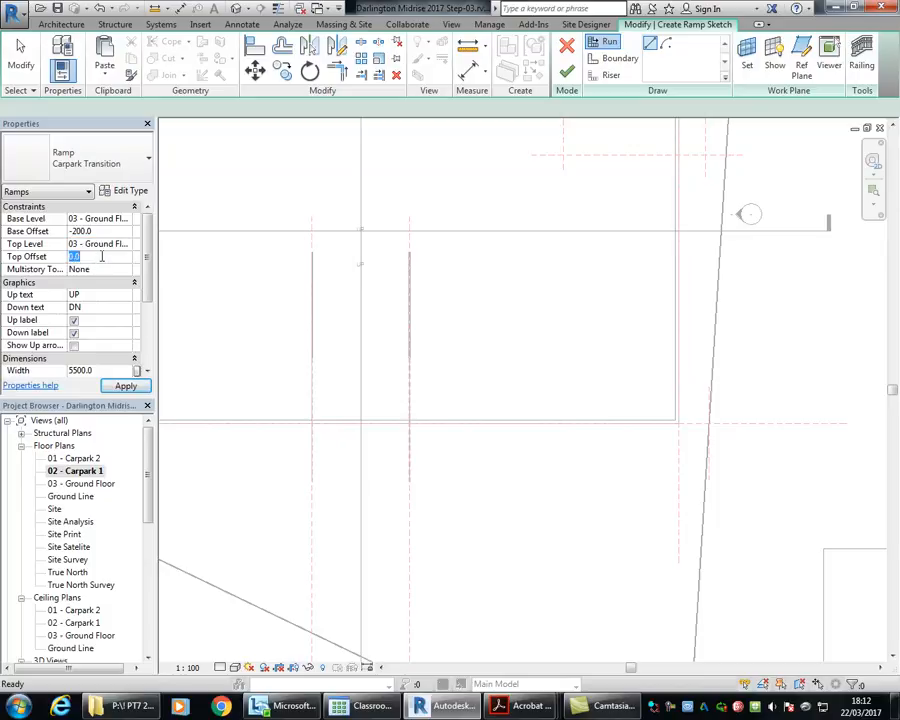
# Step: Sketch a 2000 mm long transition run heading downward, starting below the lower end of the main ramp
pyautogui.moveTo(385, 351); pyautogui.dragTo(372, 315, button='middle')
pyautogui.scroll(-2, 364, 305)
pyautogui.scroll(3, 347, 398)
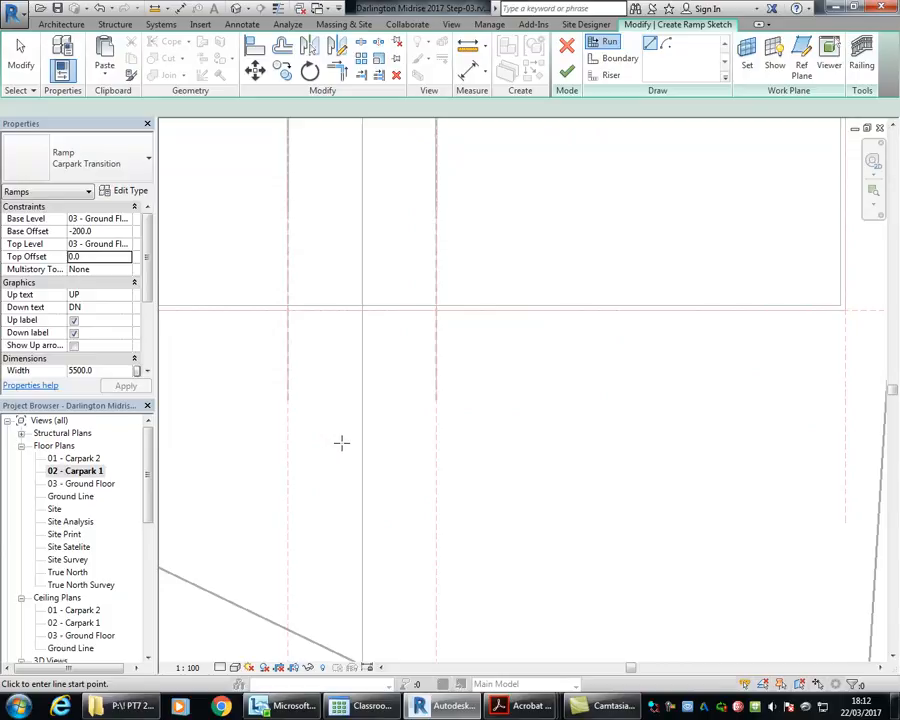
pyautogui.click(341, 442)
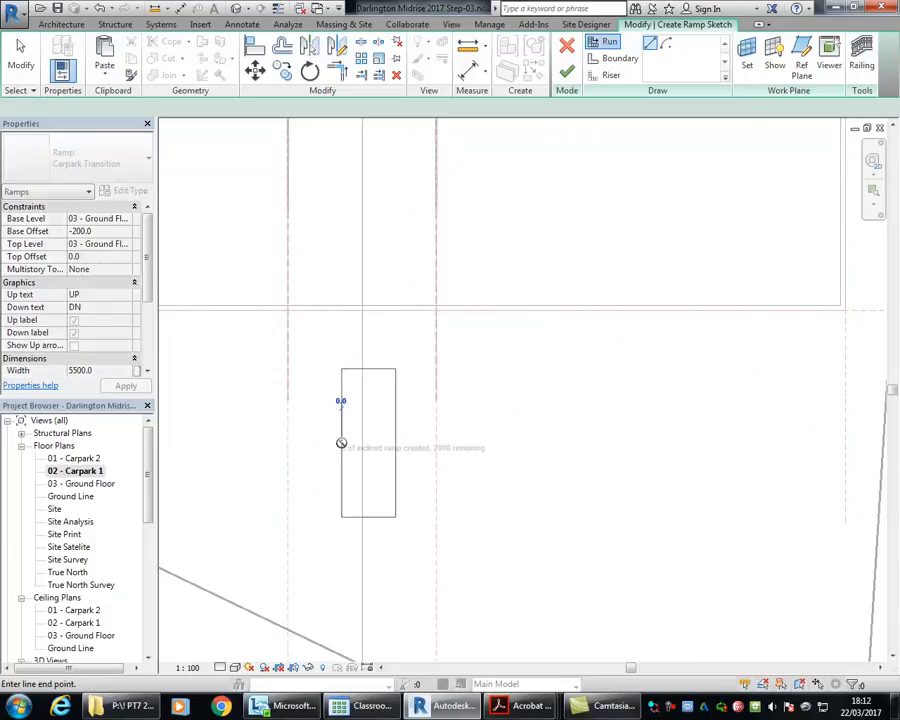
pyautogui.click(338, 574)
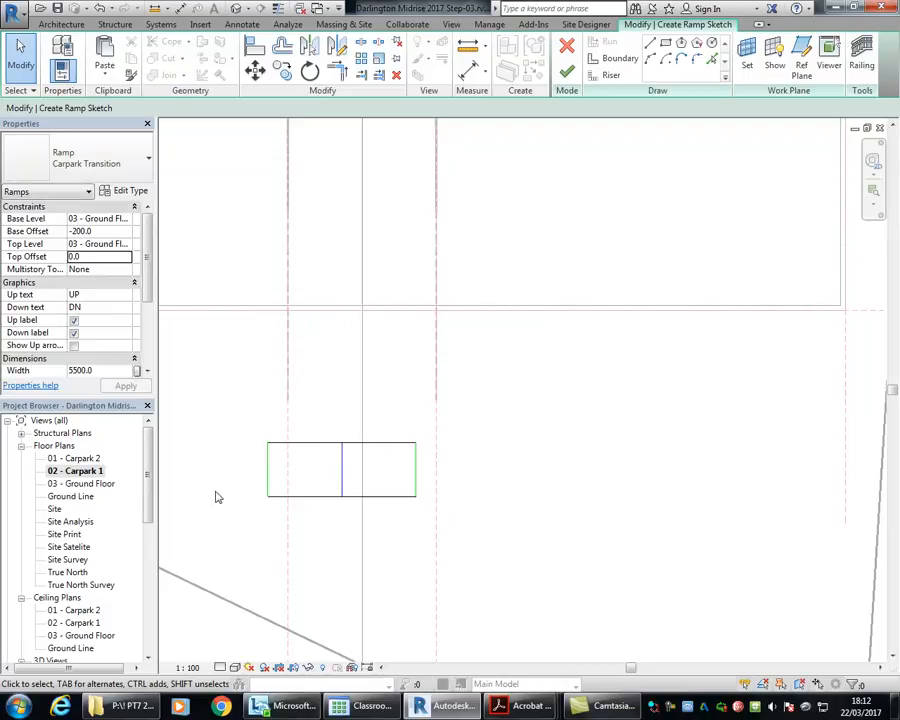
# Step: Move the transition ramp sketch sideways so its left boundary lies on the left reference plane, and finish the ramp
pyautogui.moveTo(226, 412); pyautogui.dragTo(490, 558)
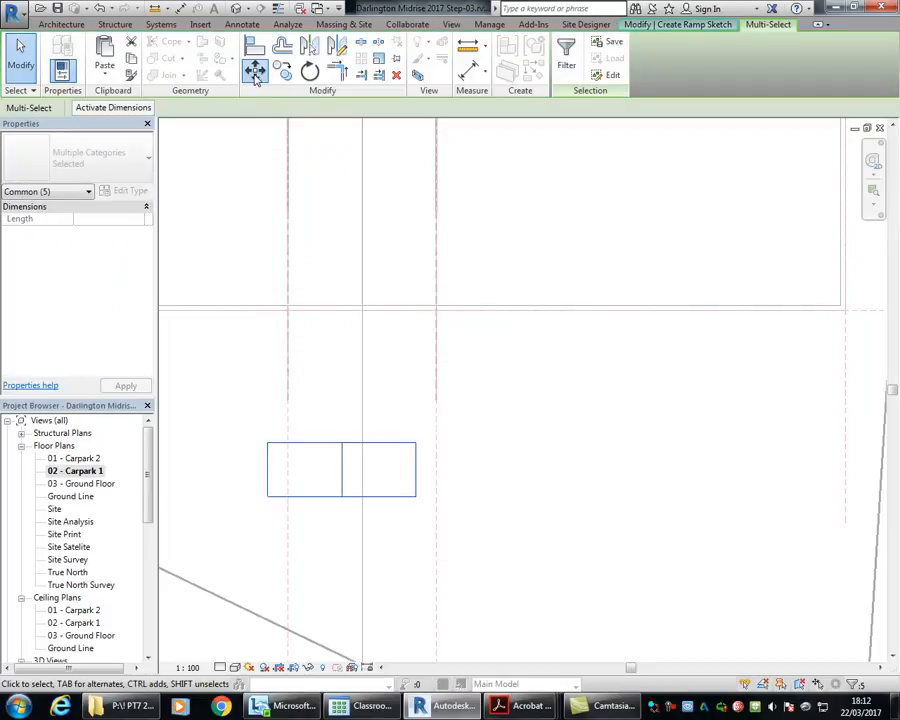
pyautogui.click(255, 68)
pyautogui.scroll(1, 297, 476)
pyautogui.scroll(2, 297, 476)
pyautogui.click(243, 421)
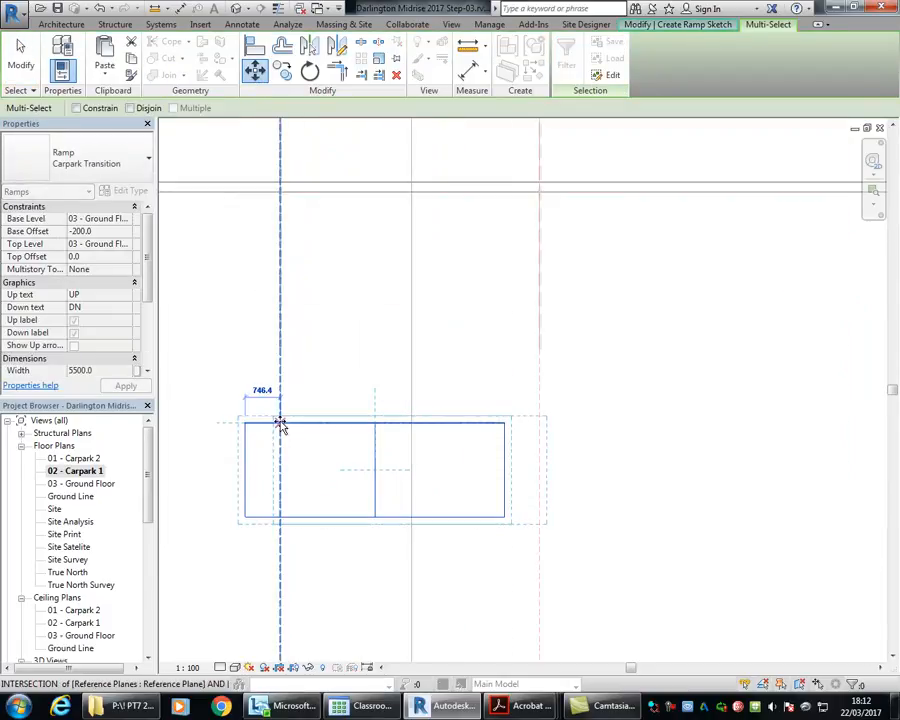
pyautogui.click(280, 423)
pyautogui.scroll(-2, 243, 308)
pyautogui.moveTo(243, 308)
pyautogui.mouseDown(button='middle')
pyautogui.moveTo(271, 386)
pyautogui.moveTo(265, 397)
pyautogui.mouseUp(button='middle')
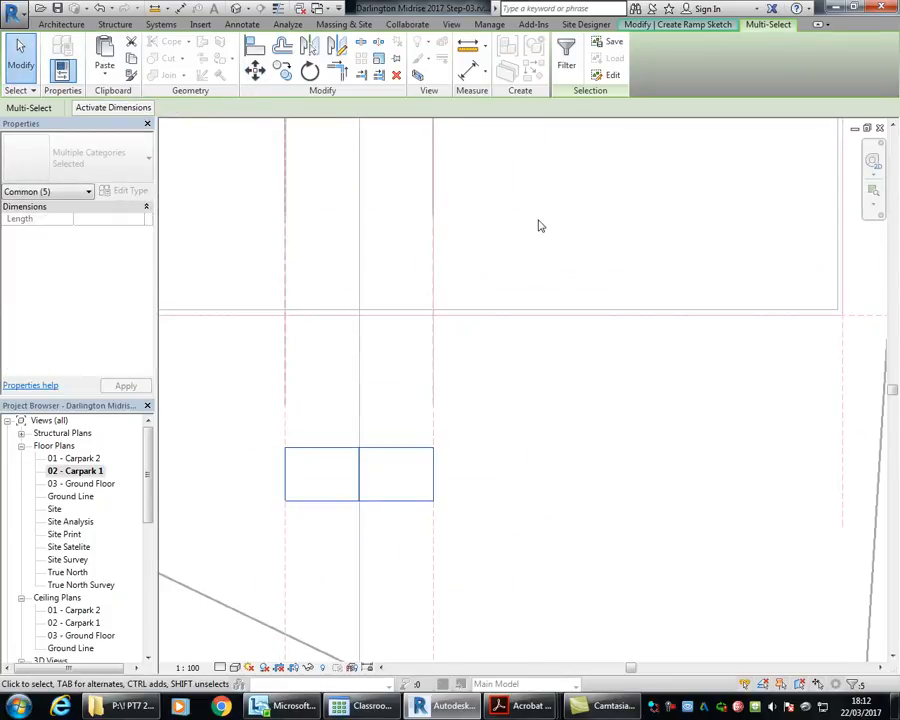
pyautogui.scroll(-2, 354, 434)
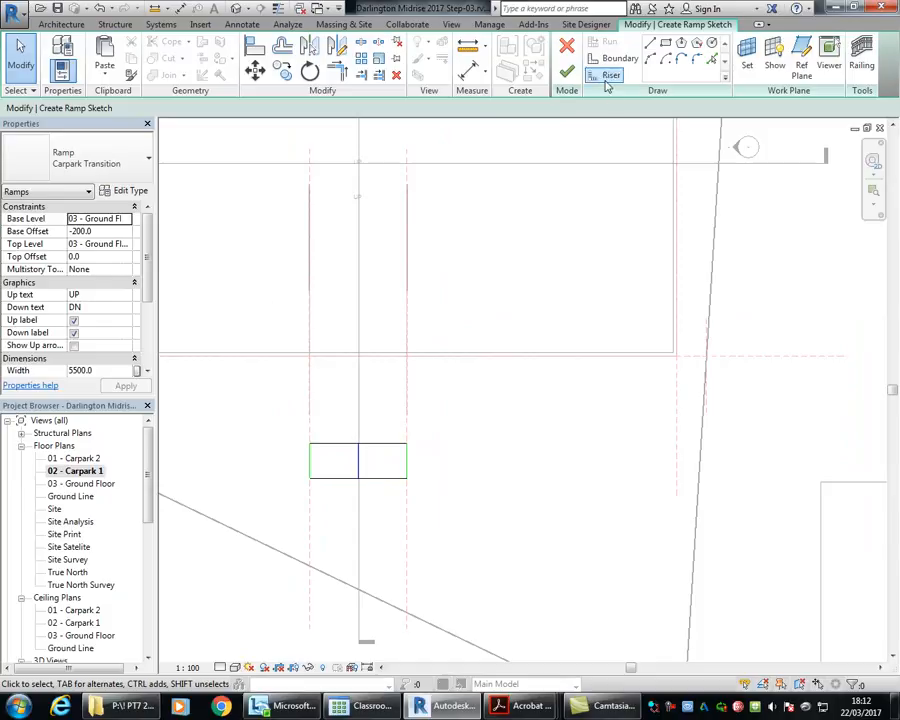
pyautogui.click(567, 72)
# Step: Open Section 2 and examine how the main ramp and upper transition ramp line up with the ground line
pyautogui.scroll(-5, 325, 273)
pyautogui.moveTo(325, 273); pyautogui.dragTo(308, 387, button='middle')
pyautogui.scroll(-1, 308, 387)
pyautogui.scroll(-5, 140, 515)
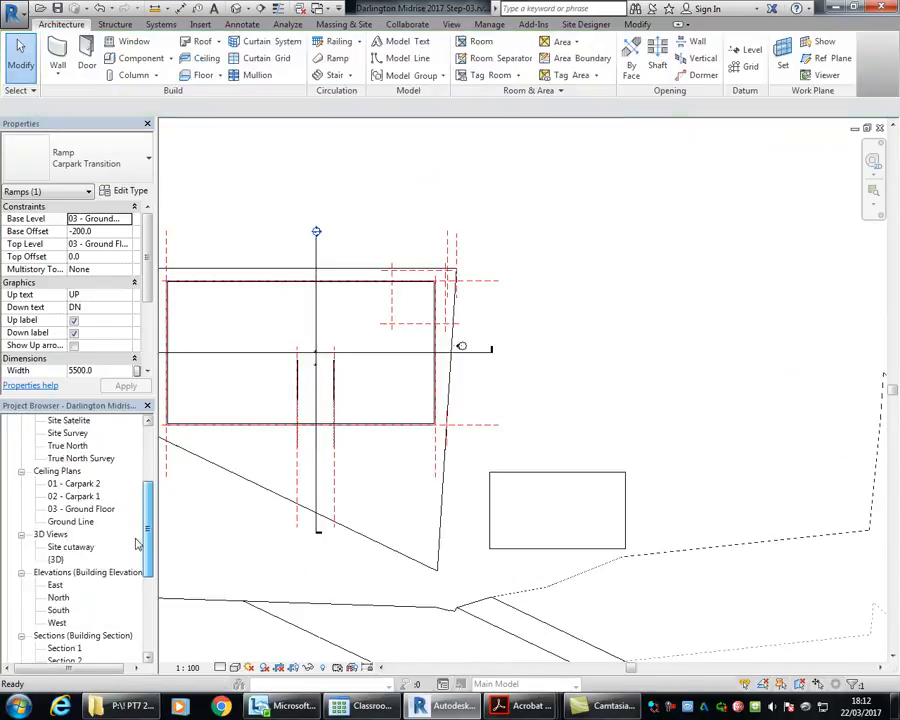
pyautogui.doubleClick(65, 610)
pyautogui.scroll(-4, 350, 392)
pyautogui.scroll(4, 689, 308)
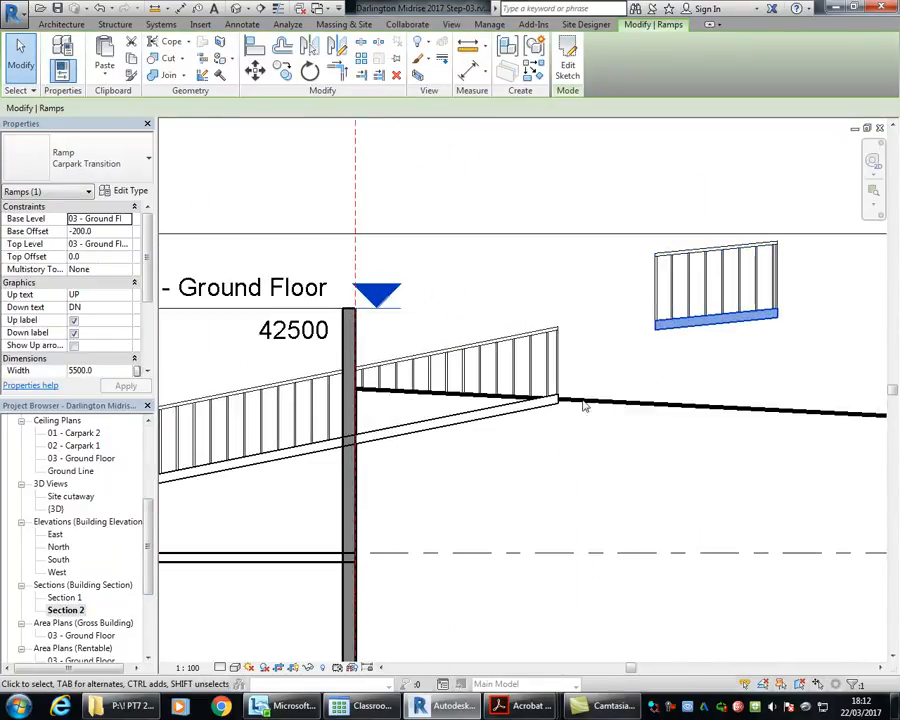
# Step: Set the Carpark Ramp type's maximum incline length to 30000 mm and accept the type properties
pyautogui.click(476, 425)
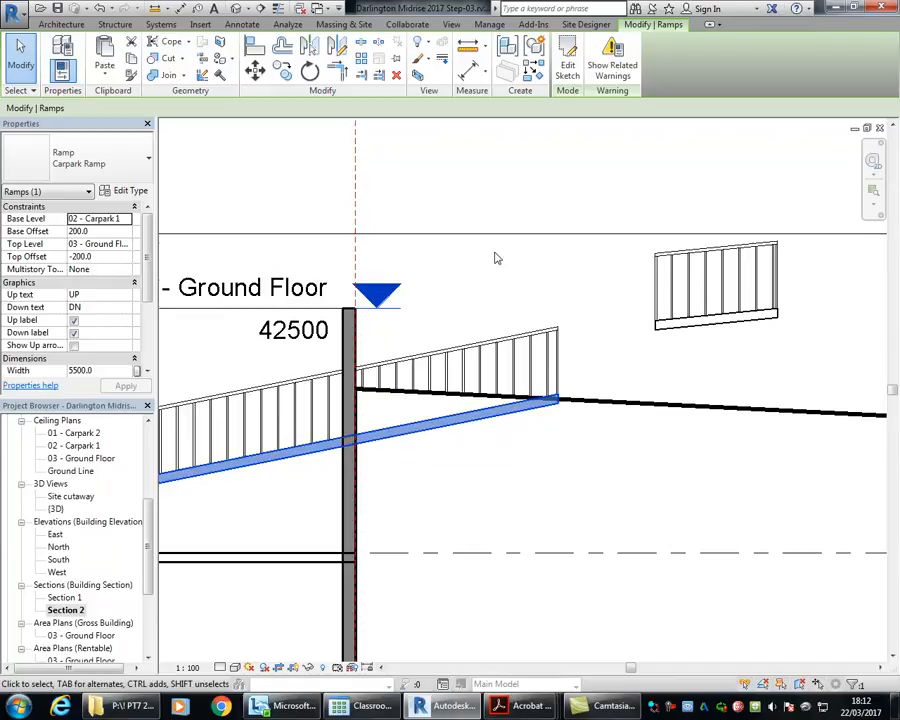
pyautogui.scroll(-2, 484, 408)
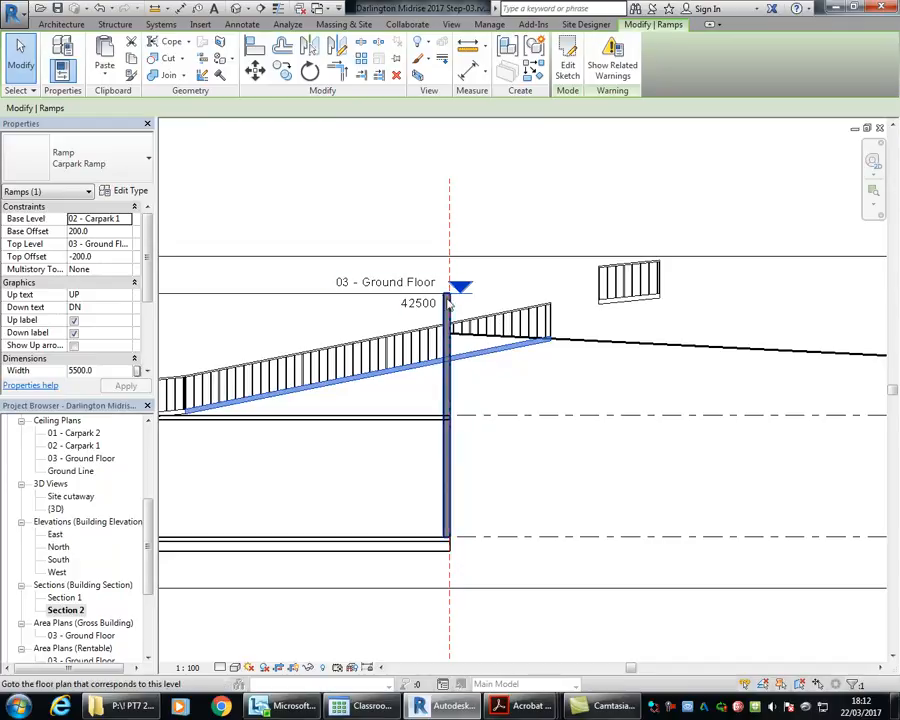
pyautogui.click(128, 191)
pyautogui.click(394, 368)
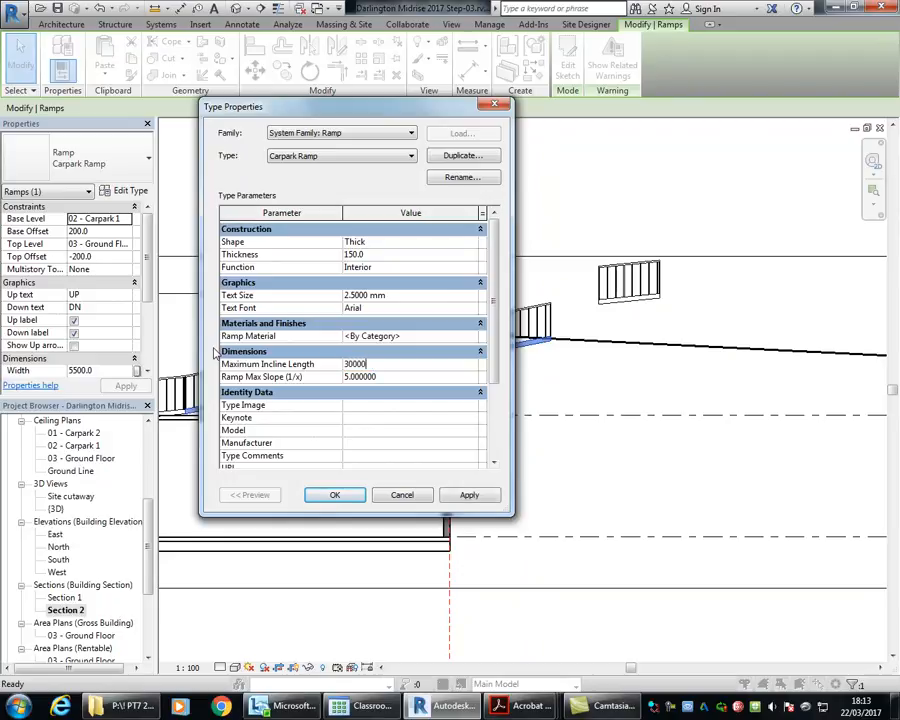
pyautogui.click(337, 495)
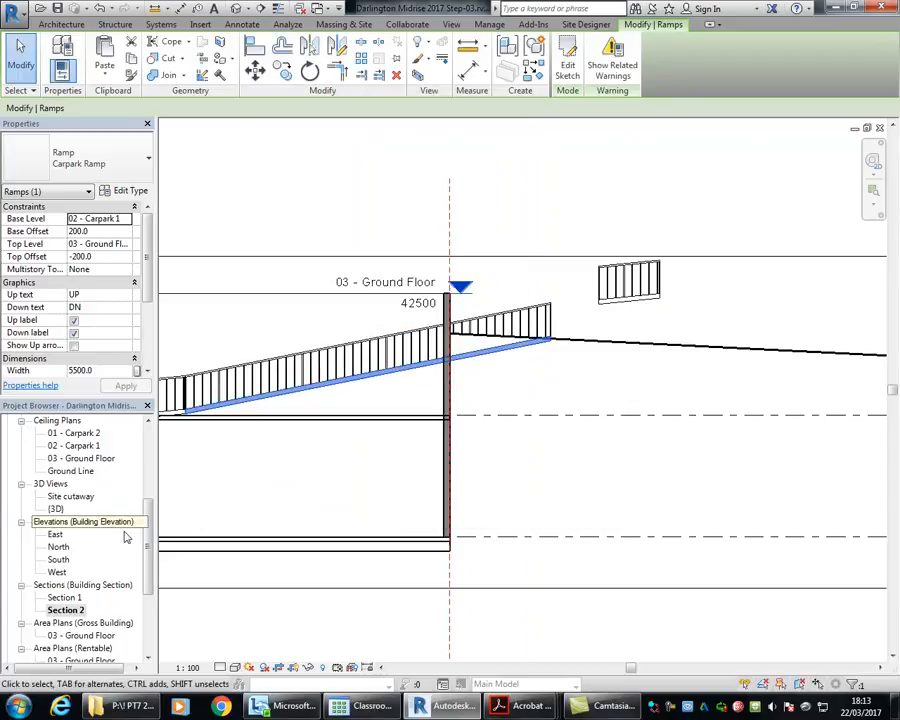
# Step: Open the 02 - Carpark 1 floor plan, edit the main Carpark Ramp's sketch and delete its existing run and boundaries
pyautogui.press('Escape')
pyautogui.scroll(5, 104, 462)
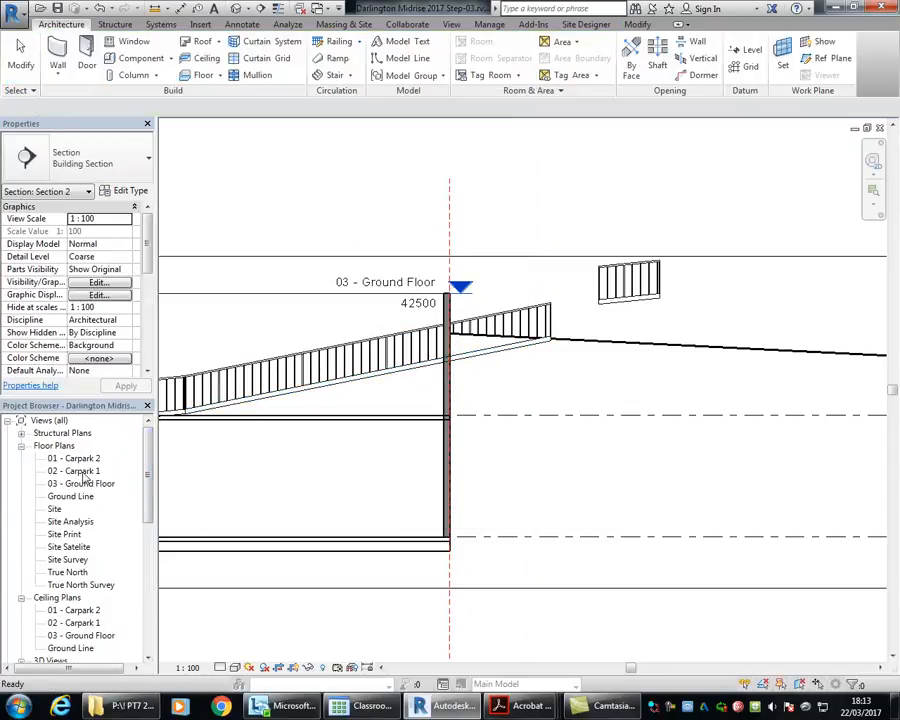
pyautogui.doubleClick(74, 470)
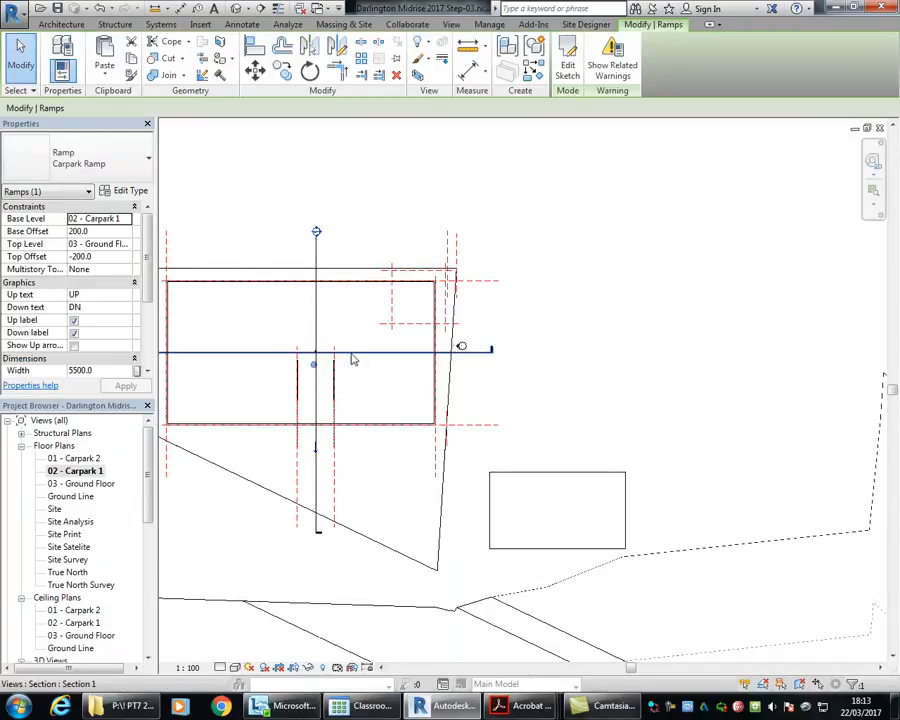
pyautogui.scroll(2, 340, 362)
pyautogui.scroll(1, 335, 368)
pyautogui.scroll(3, 301, 388)
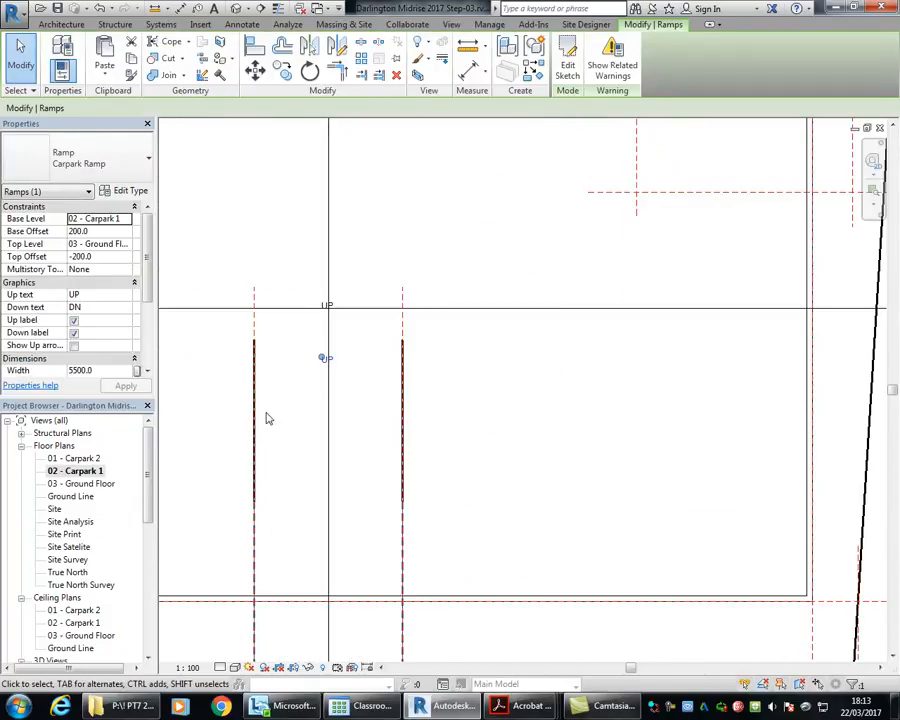
pyautogui.click(567, 62)
pyautogui.scroll(-2, 288, 408)
pyautogui.moveTo(290, 407); pyautogui.dragTo(285, 270, button='middle')
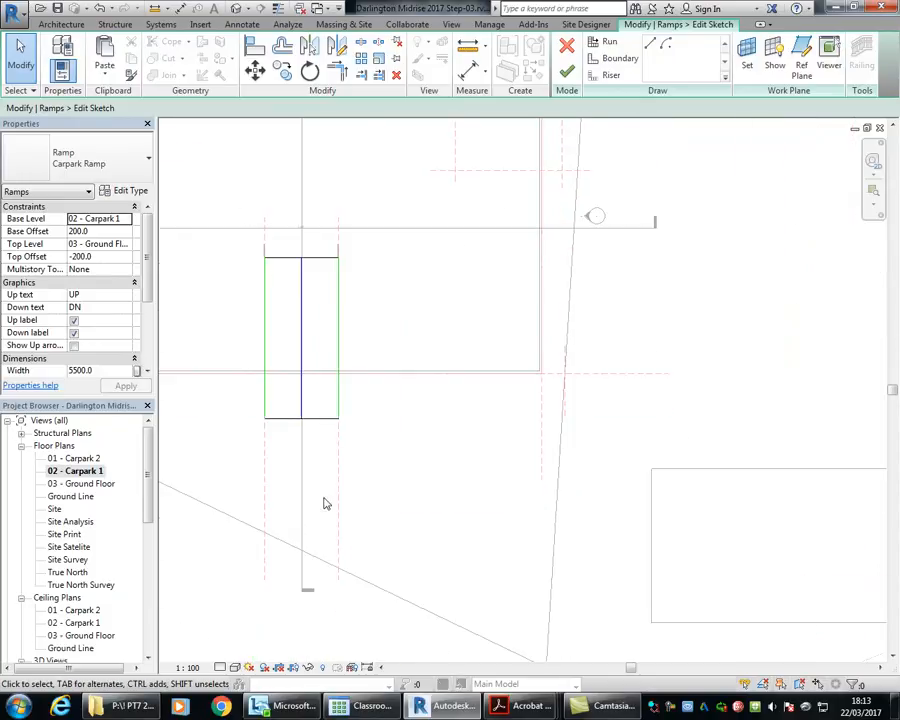
pyautogui.moveTo(178, 206); pyautogui.dragTo(450, 543)
pyautogui.press('Delete')
# Step: Sketch a new straight 18000 mm ramp run heading vertically down the plan, beside the two ramp reference planes
pyautogui.click(604, 45)
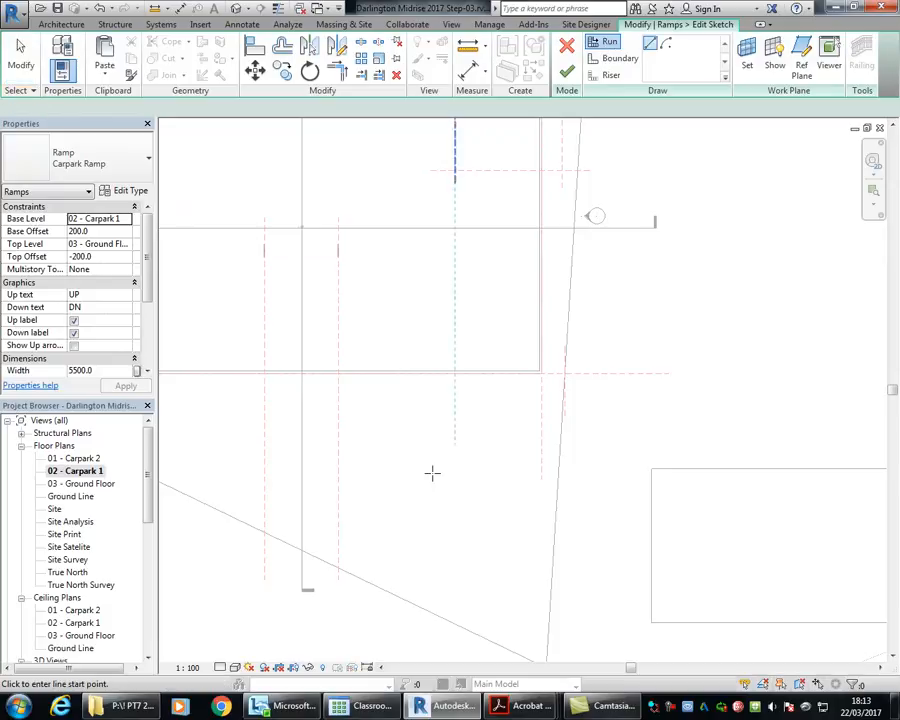
pyautogui.click(397, 272)
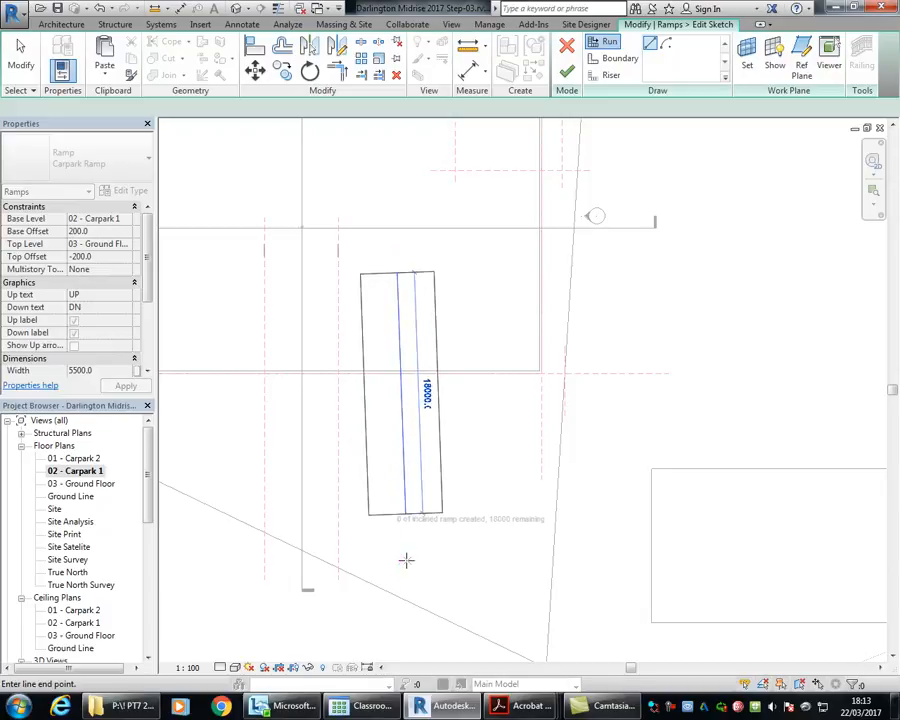
pyautogui.click(399, 560)
pyautogui.press('Escape')
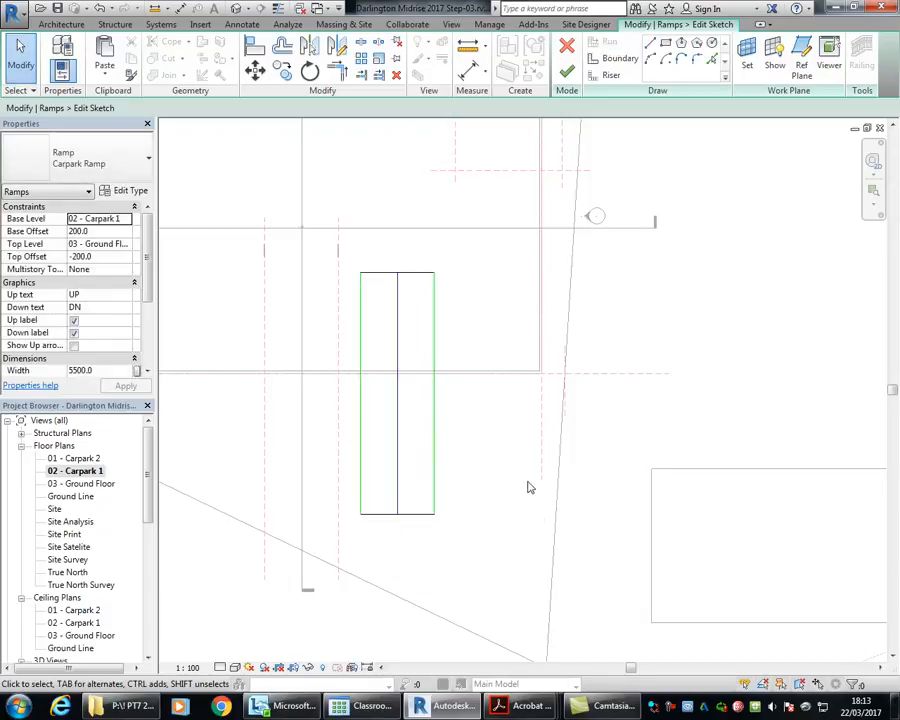
pyautogui.moveTo(148, 250)
pyautogui.mouseDown()
pyautogui.moveTo(149, 311)
pyautogui.moveTo(150, 226)
pyautogui.mouseUp()
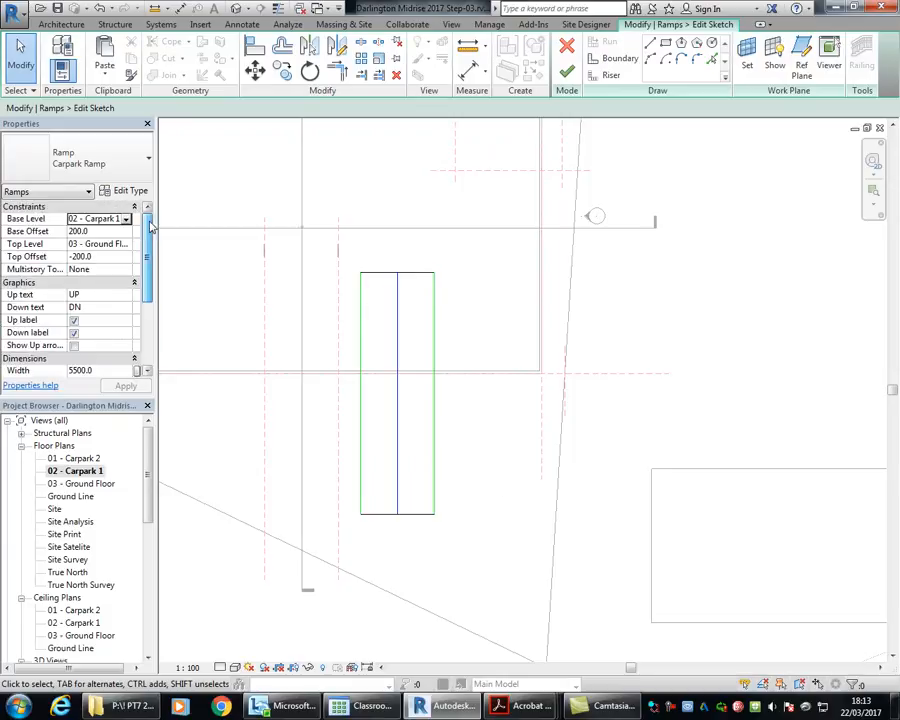
# Step: Move the new run so its upper-left corner meets the lower transition's railing end on the left reference plane, and finish the ramp
pyautogui.moveTo(397, 302); pyautogui.dragTo(368, 296, button='middle')
pyautogui.moveTo(322, 256); pyautogui.dragTo(458, 586)
pyautogui.press('m')
pyautogui.press('v')
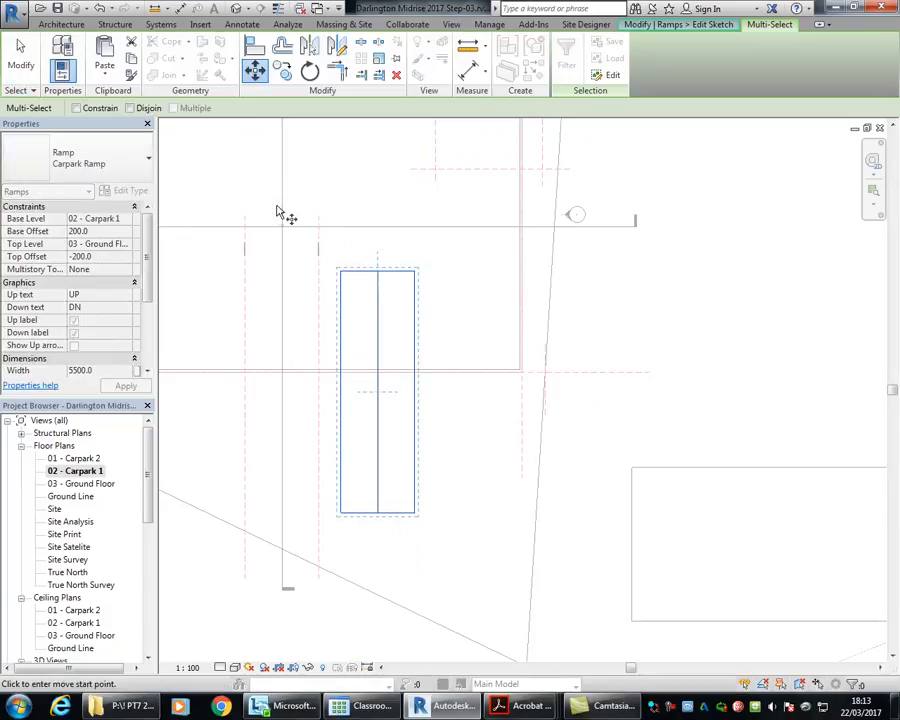
pyautogui.scroll(3, 363, 301)
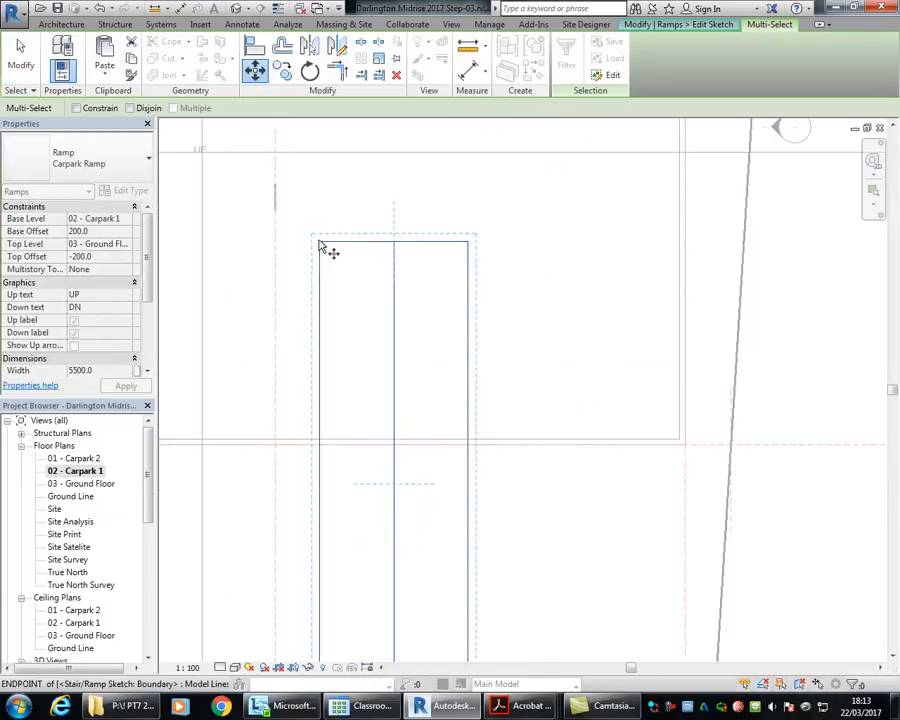
pyautogui.click(319, 241)
pyautogui.moveTo(320, 247); pyautogui.dragTo(452, 299, button='middle')
pyautogui.scroll(7, 242, 248)
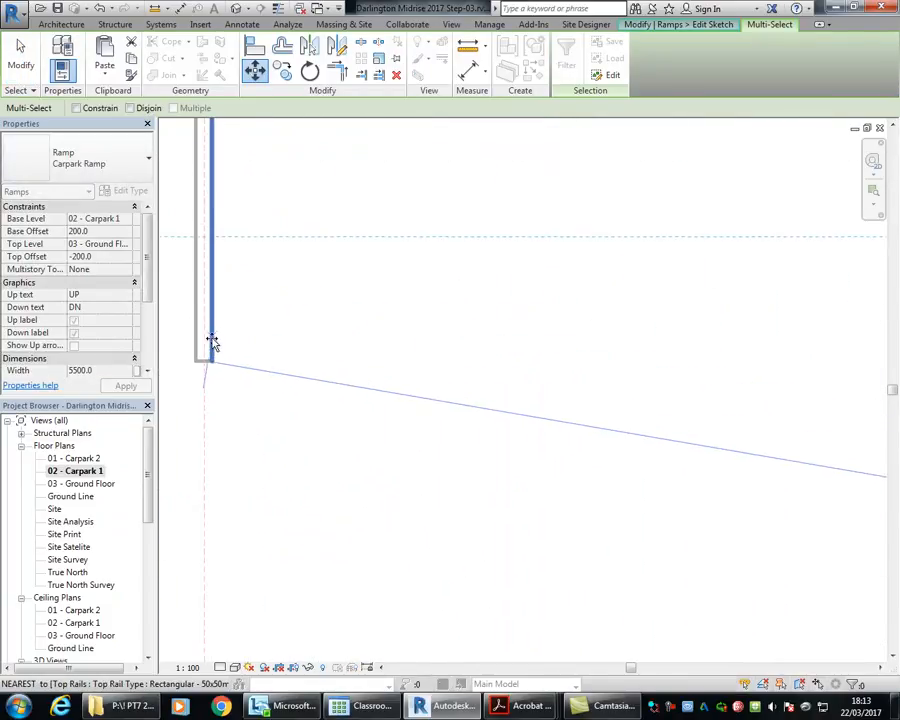
pyautogui.click(203, 362)
pyautogui.scroll(-2, 250, 311)
pyautogui.scroll(-4, 262, 306)
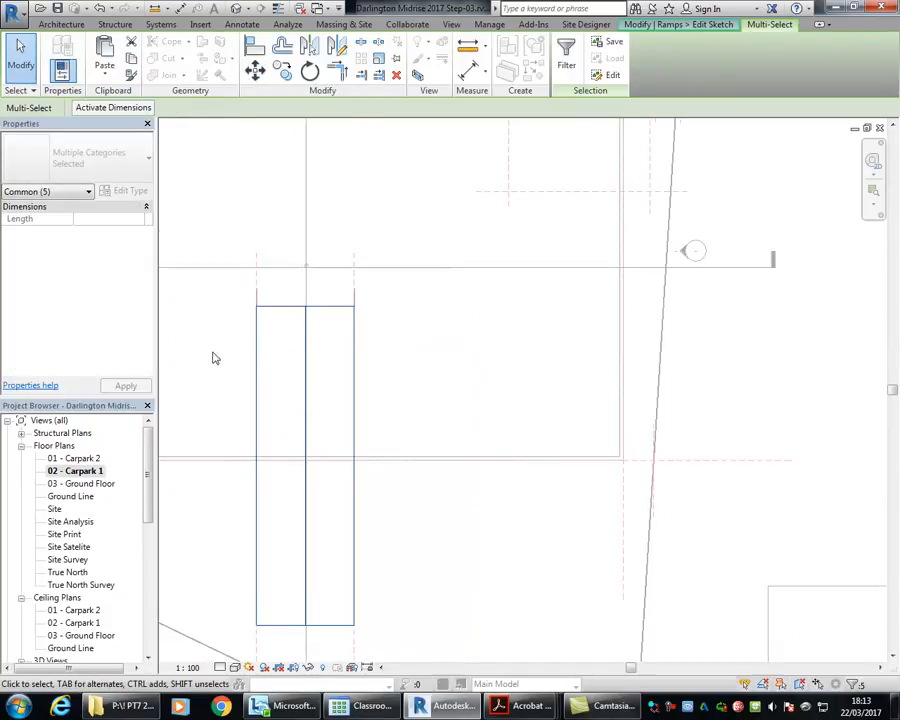
pyautogui.click(216, 358)
pyautogui.moveTo(235, 362); pyautogui.dragTo(290, 340, button='middle')
pyautogui.click(568, 76)
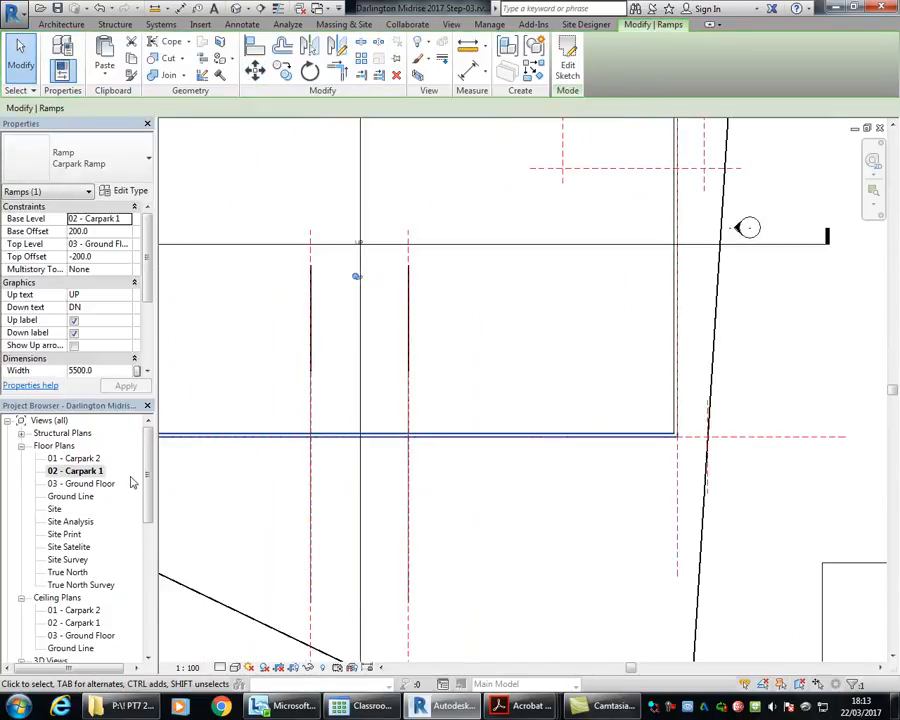
# Step: Open Section 2 and examine the lengthened main ramp against the upper transition ramp and the ground line
pyautogui.press('Escape')
pyautogui.scroll(-2, 142, 472)
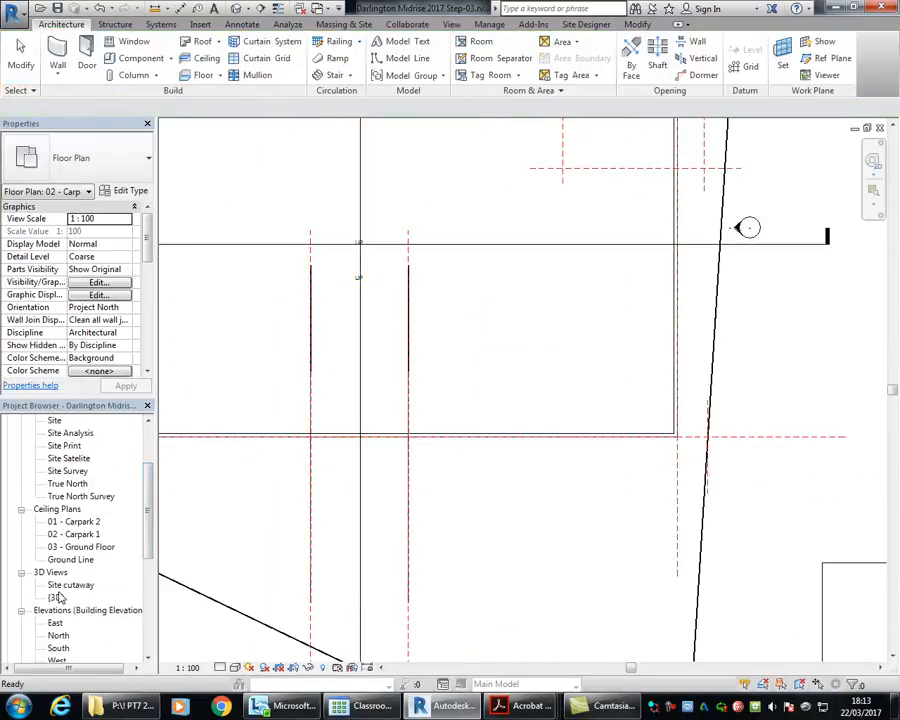
pyautogui.click(68, 584)
pyautogui.scroll(-2, 60, 600)
pyautogui.click(66, 623)
pyautogui.doubleClick(66, 623)
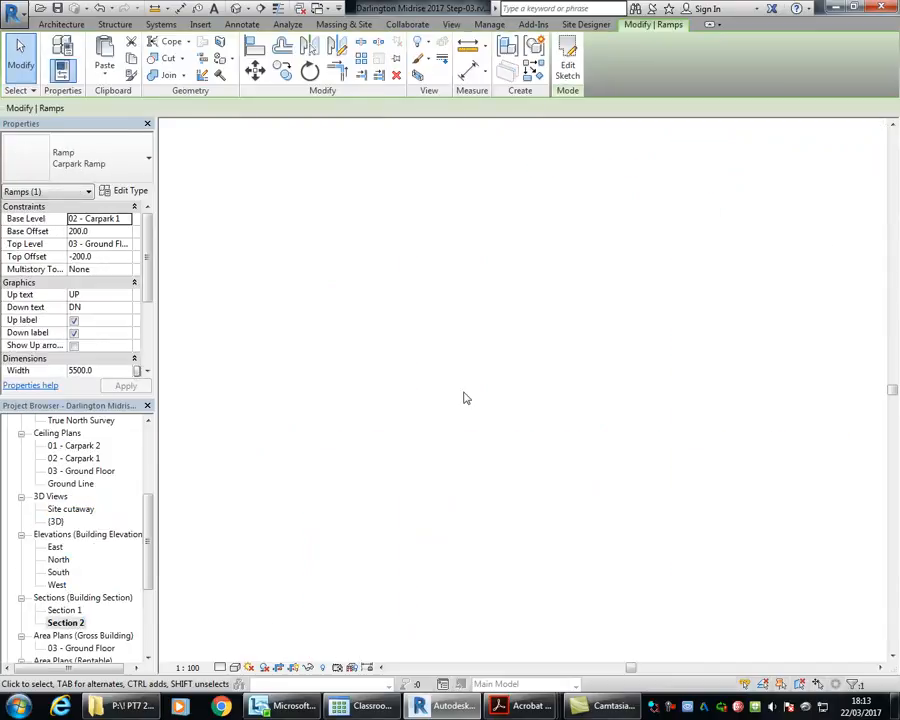
pyautogui.scroll(5, 740, 303)
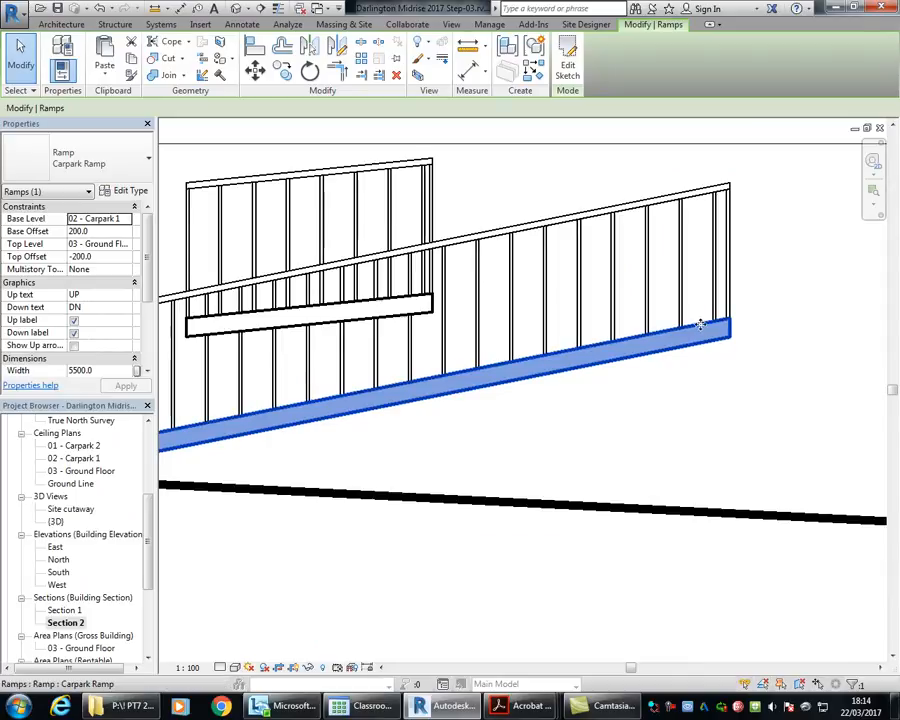
pyautogui.scroll(-5, 202, 326)
pyautogui.moveTo(199, 359); pyautogui.dragTo(540, 331, button='middle')
pyautogui.scroll(-5, 272, 409)
pyautogui.moveTo(272, 410); pyautogui.dragTo(621, 365, button='middle')
pyautogui.scroll(-3, 621, 365)
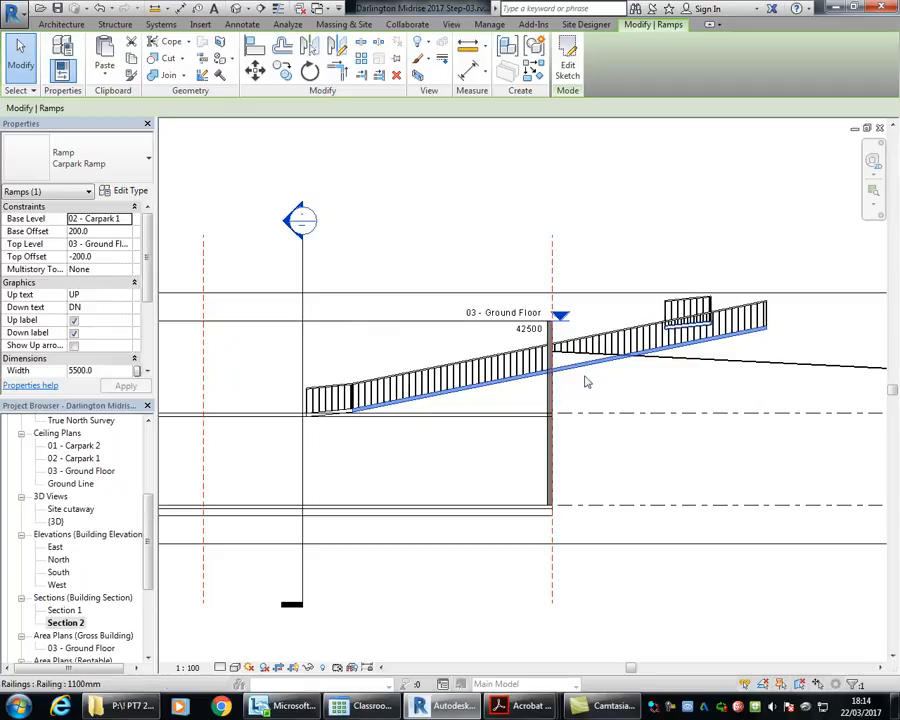
# Step: Move the main ramp and lower transition together horizontally, constrained, so the main ramp's upper end meets the upper transition's lower end
pyautogui.scroll(5, 331, 364)
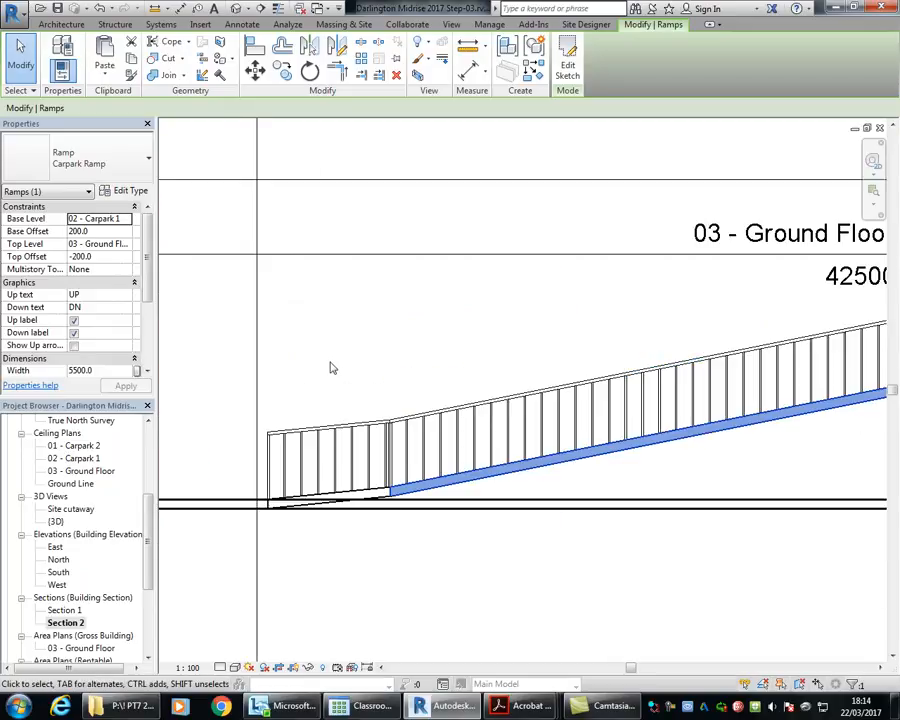
pyautogui.keyDown('ctrl'); pyautogui.click(381, 497); pyautogui.keyUp('ctrl')
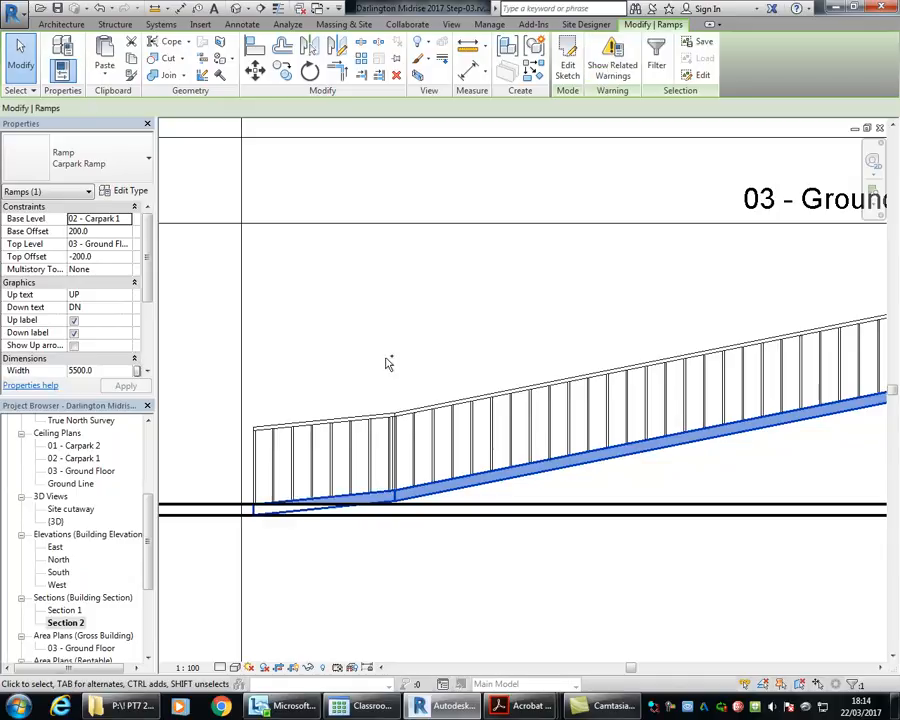
pyautogui.scroll(-3, 388, 361)
pyautogui.moveTo(498, 360); pyautogui.dragTo(396, 362, button='middle')
pyautogui.scroll(1, 706, 297)
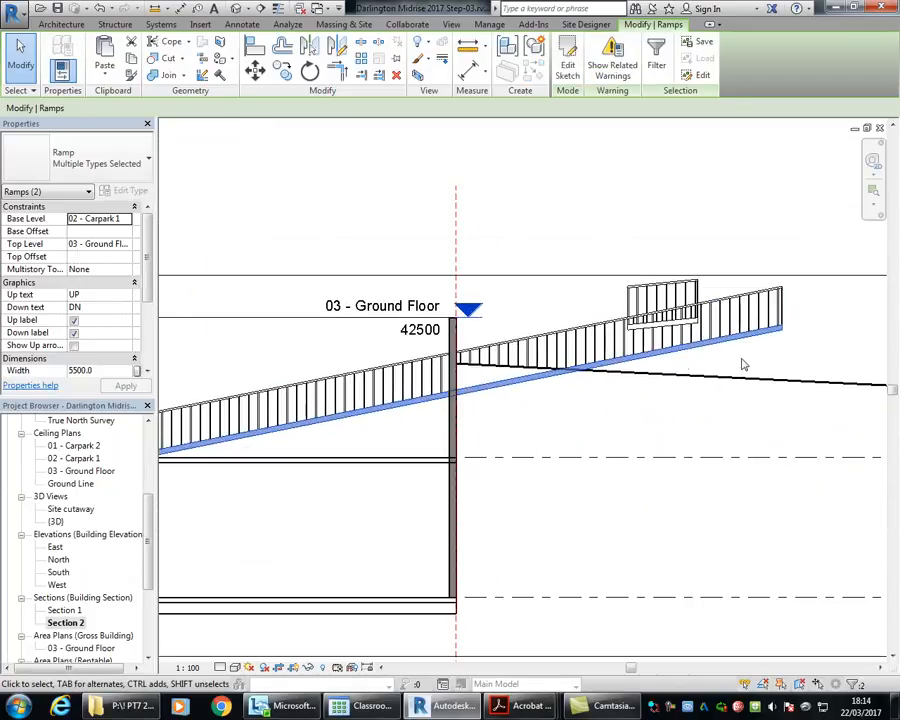
pyautogui.scroll(-1, 797, 302)
pyautogui.moveTo(801, 308); pyautogui.dragTo(658, 302, button='middle')
pyautogui.scroll(4, 638, 286)
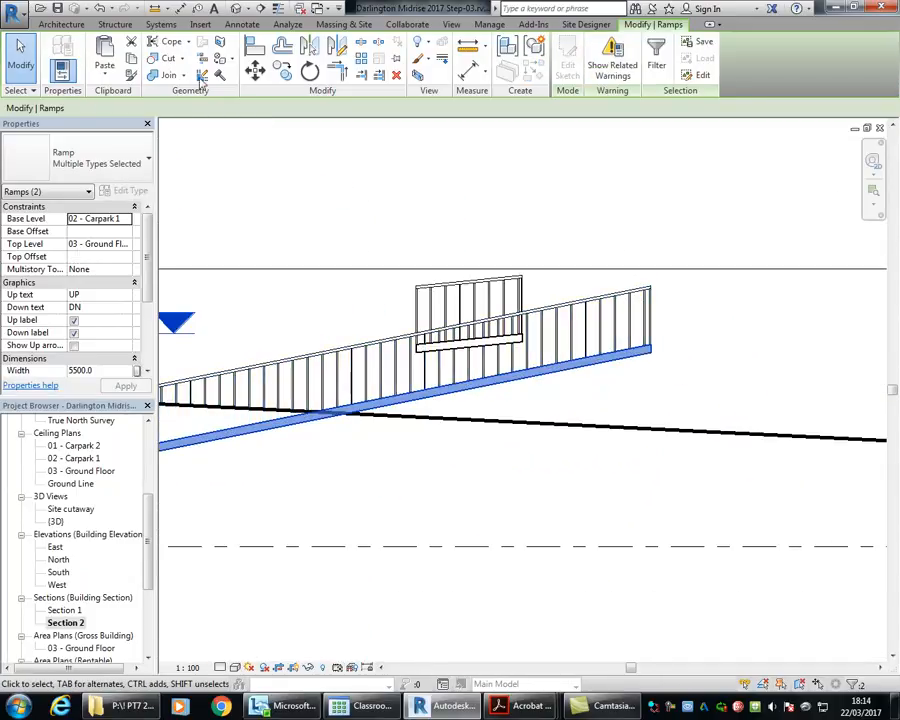
pyautogui.click(255, 70)
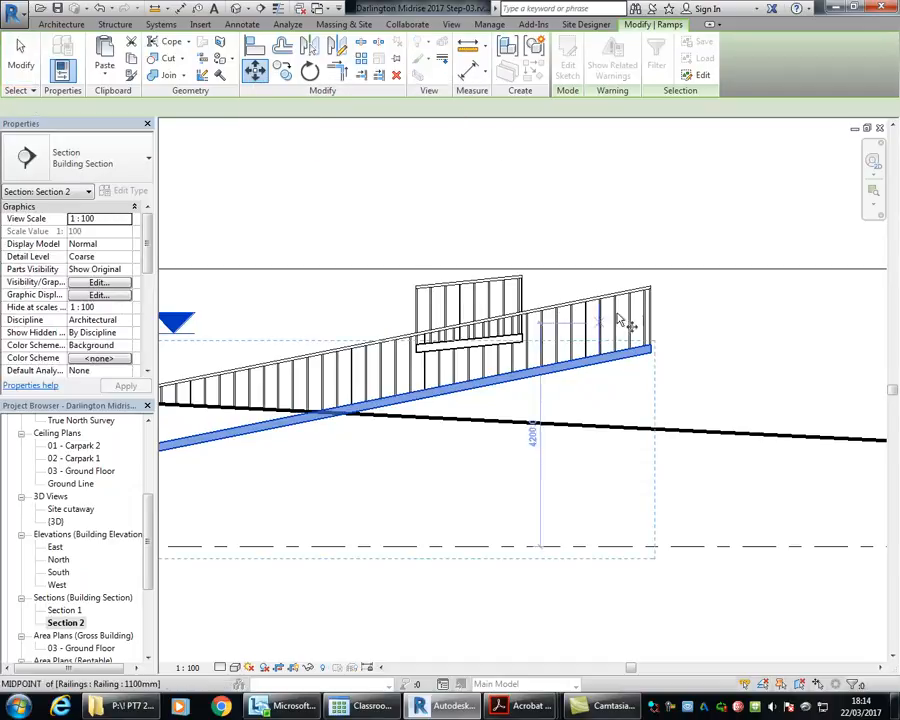
pyautogui.scroll(3, 640, 335)
pyautogui.scroll(1, 655, 350)
pyautogui.click(661, 373)
pyautogui.moveTo(290, 364); pyautogui.dragTo(704, 350, button='middle')
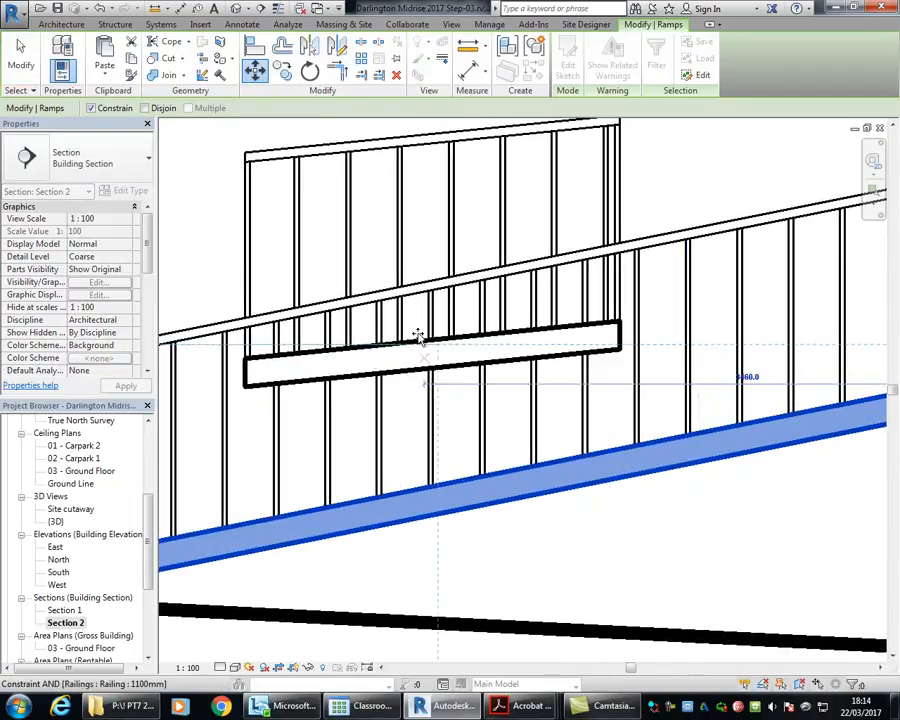
pyautogui.click(244, 366)
# Step: Add the upper transition to the ramp selection and examine where the complete ramp sits against the carpark wall and ground line
pyautogui.scroll(-5, 631, 393)
pyautogui.moveTo(296, 389); pyautogui.dragTo(710, 347, button='middle')
pyautogui.scroll(-2, 680, 380)
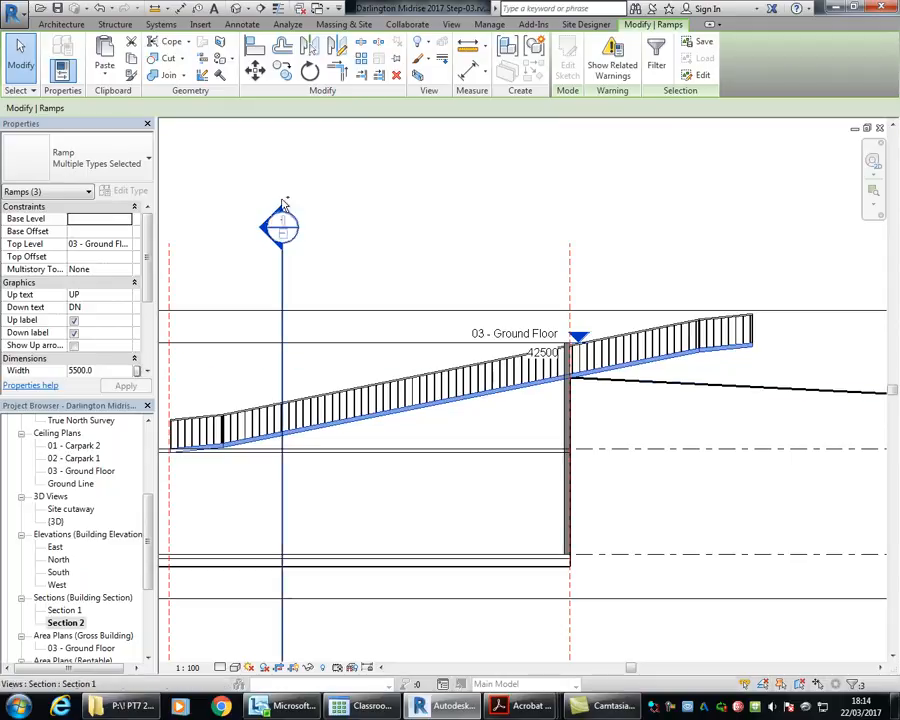
pyautogui.click(498, 209)
pyautogui.click(678, 243)
pyautogui.click(582, 238)
pyautogui.scroll(-2, 530, 228)
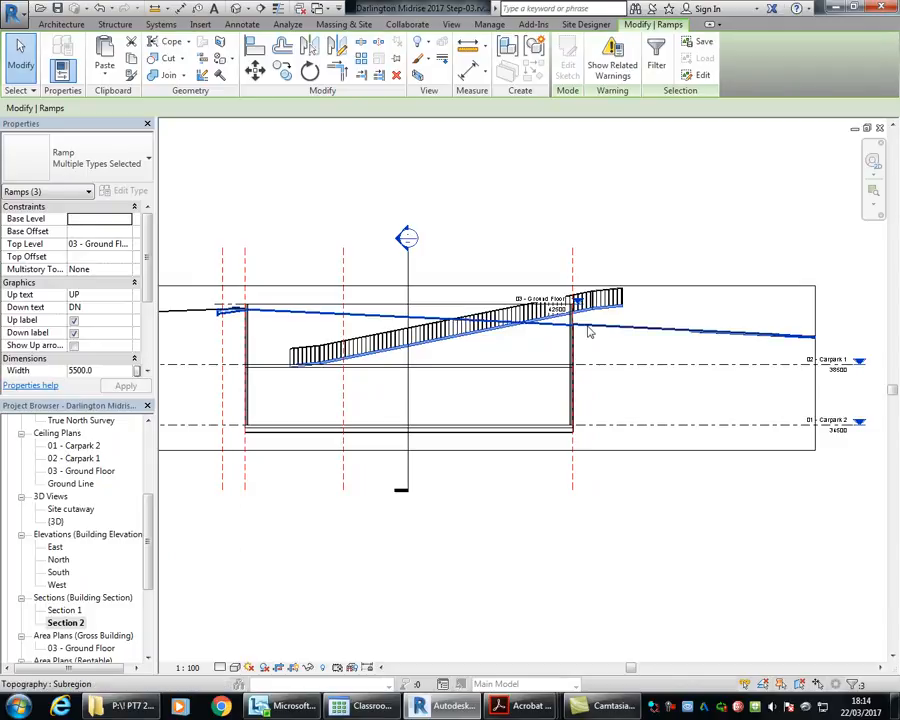
pyautogui.scroll(4, 588, 333)
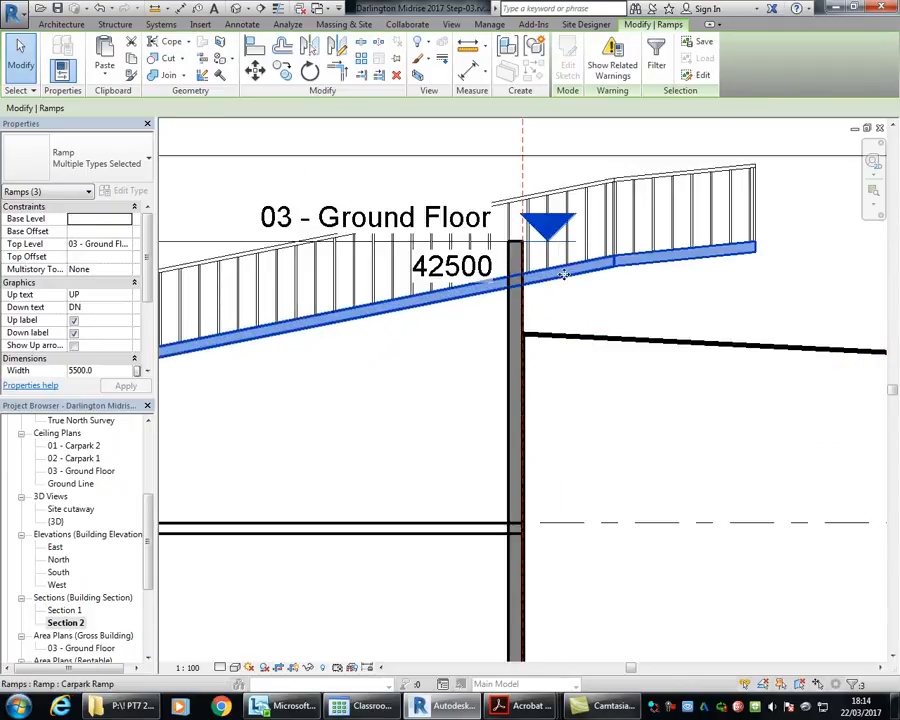
pyautogui.scroll(-5, 564, 274)
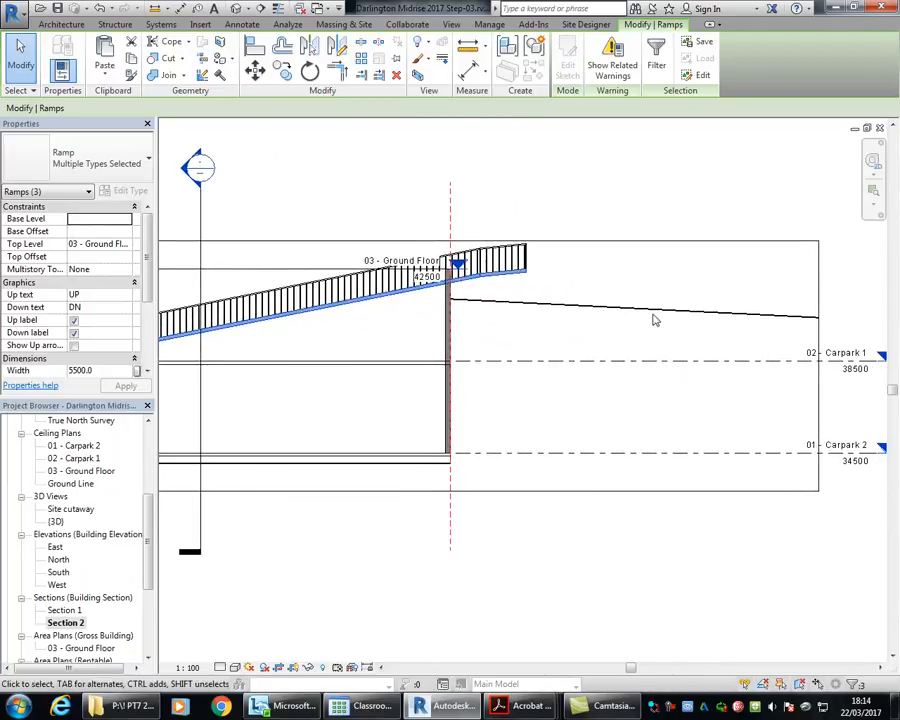
pyautogui.scroll(4, 453, 295)
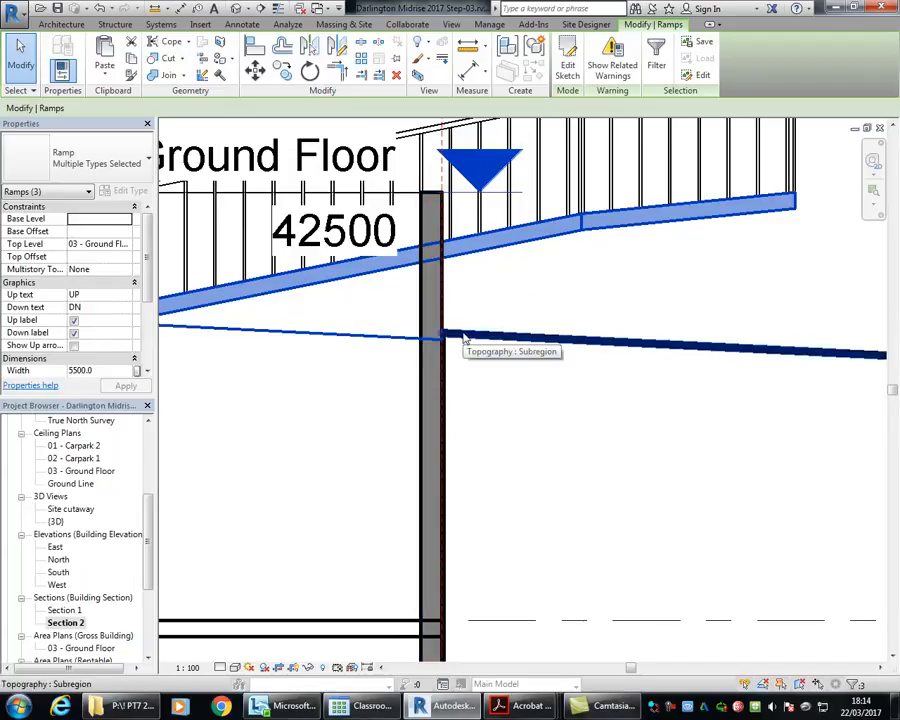
pyautogui.scroll(-5, 582, 305)
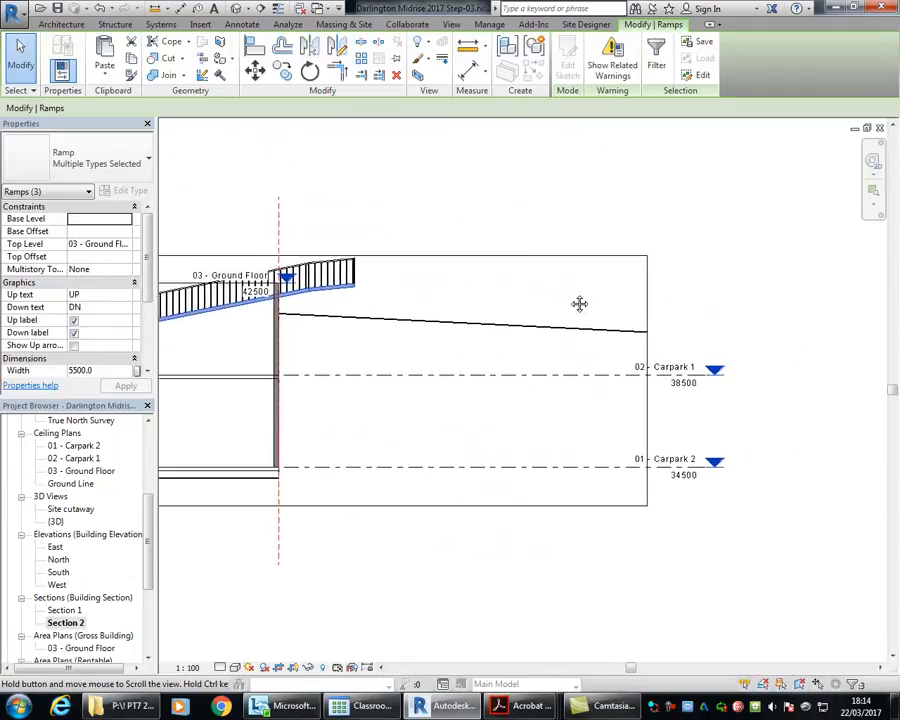
# Step: Extend the Section 2 crop boundary on the street side past the Carpark 1 and Carpark 2 level markers
pyautogui.click(665, 314)
pyautogui.click(637, 313)
pyautogui.moveTo(637, 383); pyautogui.dragTo(822, 378)
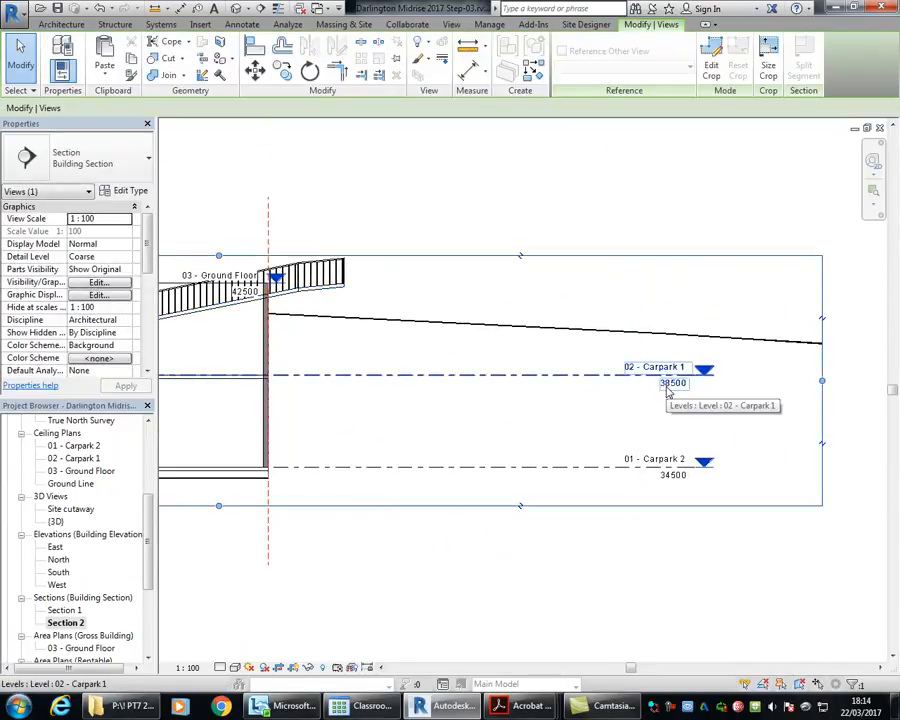
pyautogui.click(398, 190)
pyautogui.moveTo(420, 222); pyautogui.dragTo(554, 204, button='middle')
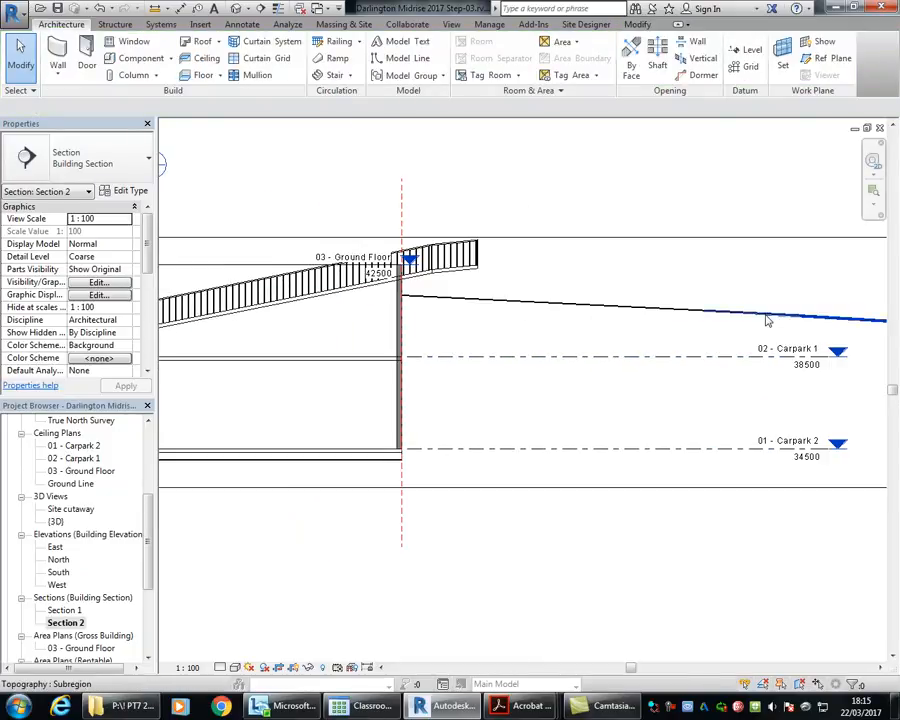
# Step: Dismiss the save reminder and draw a horizontal reference plane across the sloping ground line, extending past the carpark wall
pyautogui.moveTo(723, 287); pyautogui.dragTo(667, 295, button='middle')
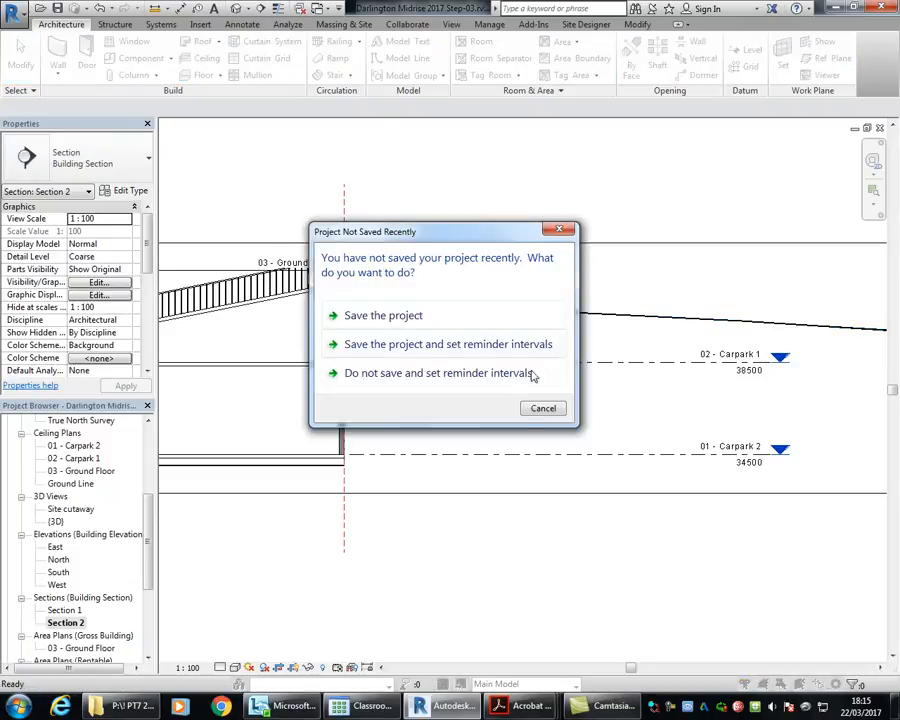
pyautogui.click(543, 409)
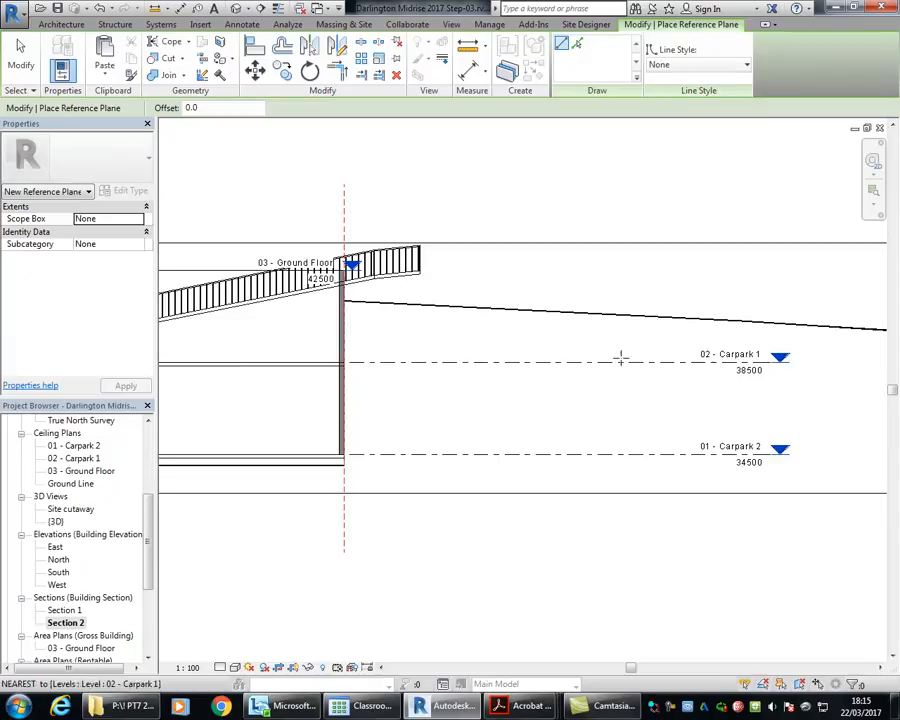
pyautogui.click(797, 311)
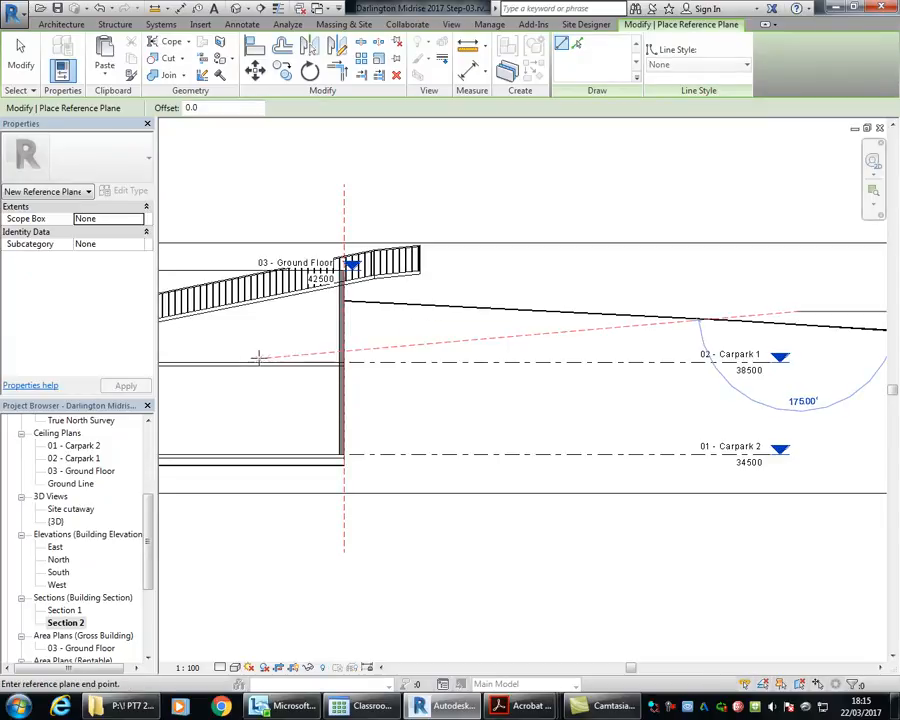
pyautogui.click(287, 311)
pyautogui.rightClick(418, 160)
pyautogui.click(448, 168)
pyautogui.rightClick(452, 169)
pyautogui.click(484, 179)
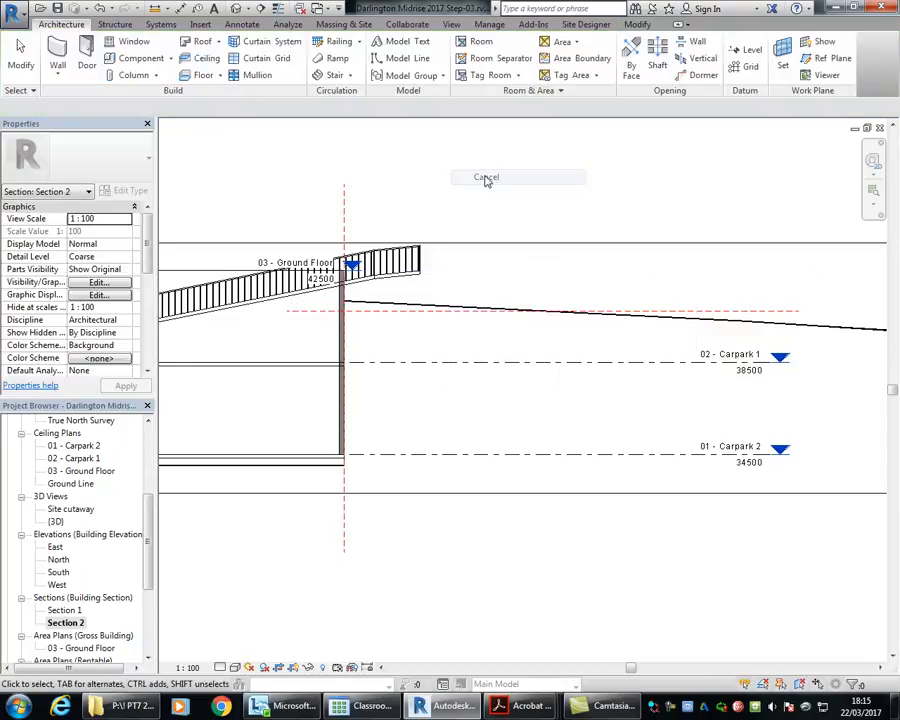
# Step: Examine the horizontal reference plane's height relative to the Ground Floor and Carpark 1 levels and the sloping ground line
pyautogui.click(758, 310)
pyautogui.scroll(3, 750, 315)
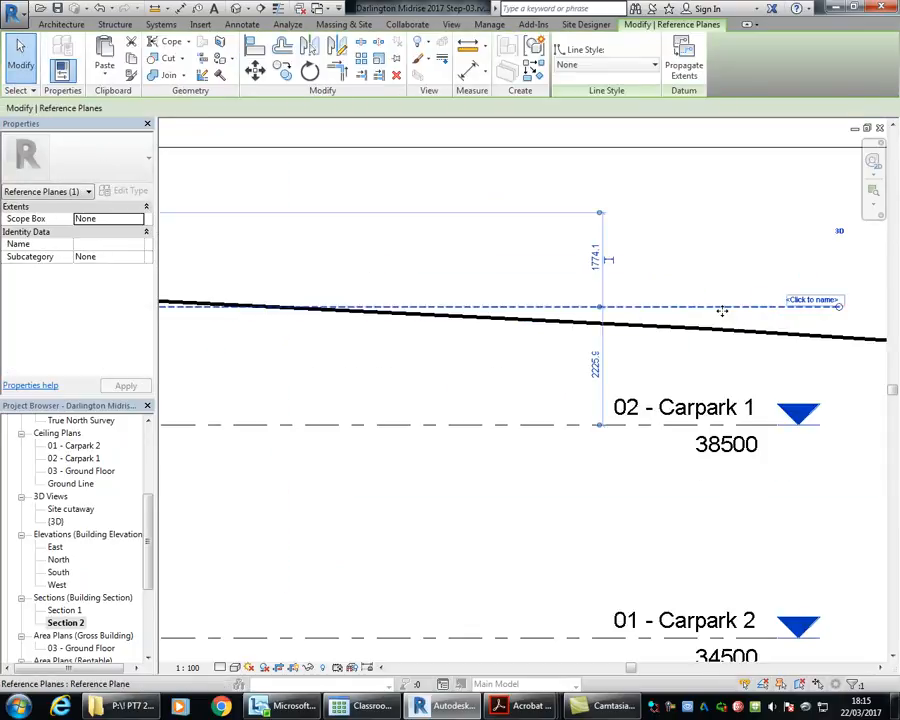
pyautogui.scroll(-4, 705, 308)
pyautogui.scroll(-1, 500, 425)
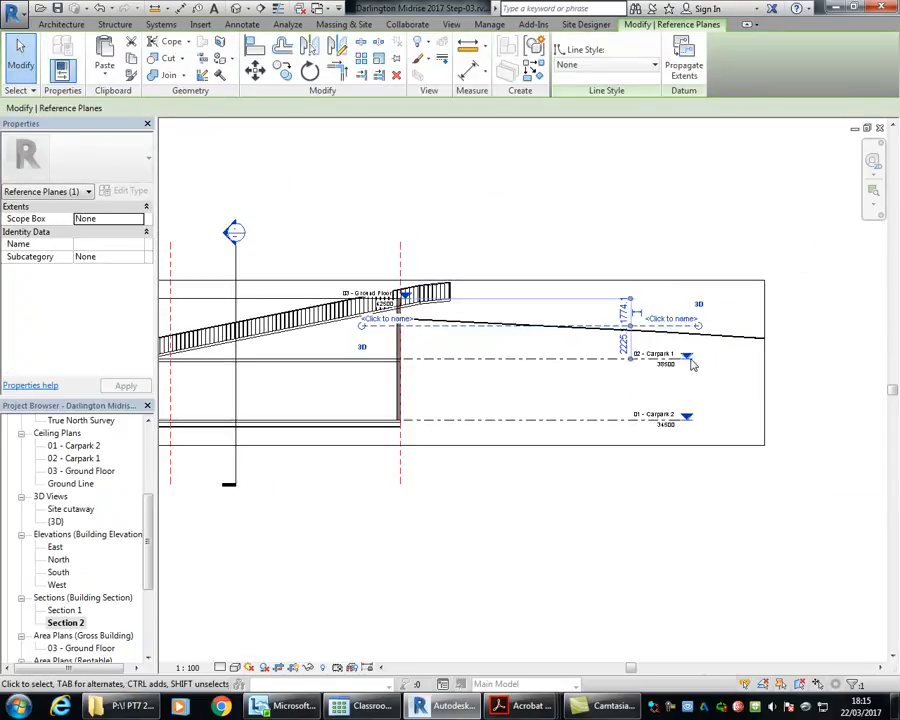
pyautogui.scroll(2, 565, 328)
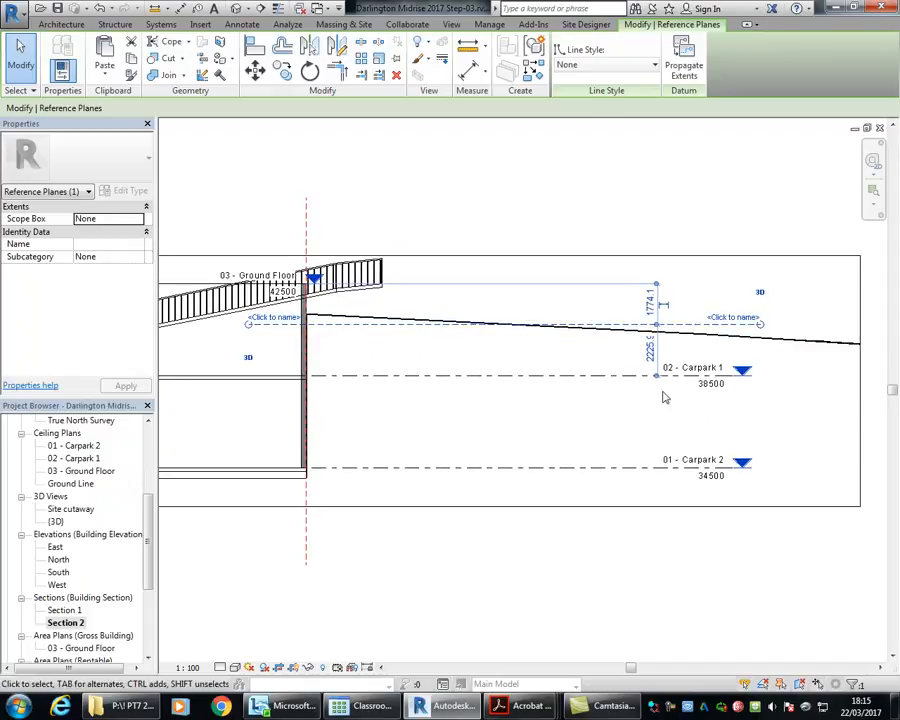
pyautogui.click(528, 189)
pyautogui.scroll(-1, 430, 386)
pyautogui.moveTo(430, 386); pyautogui.dragTo(514, 417, button='middle')
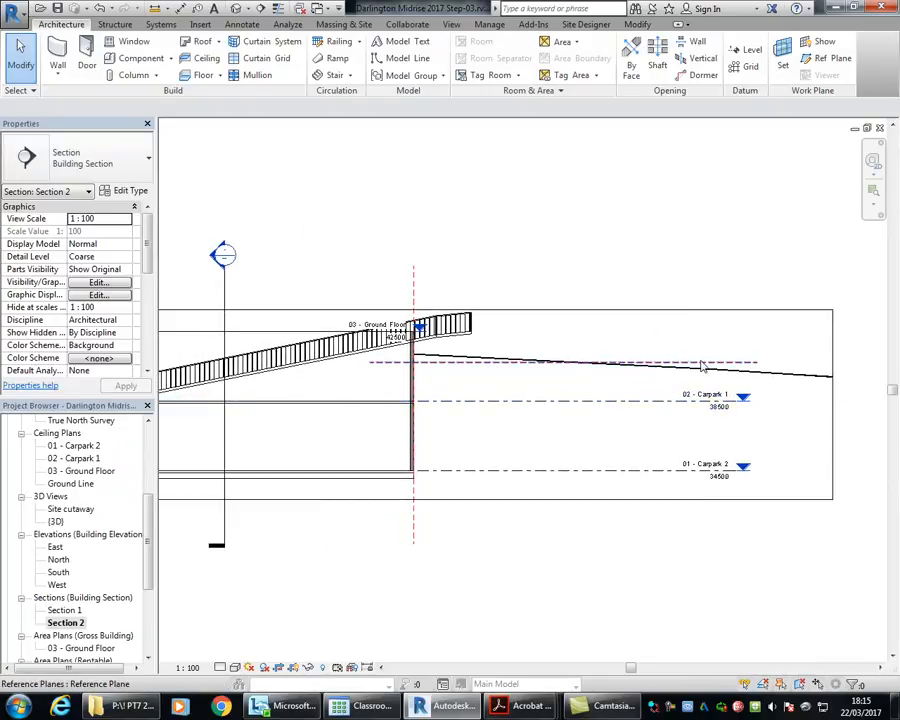
pyautogui.click(395, 364)
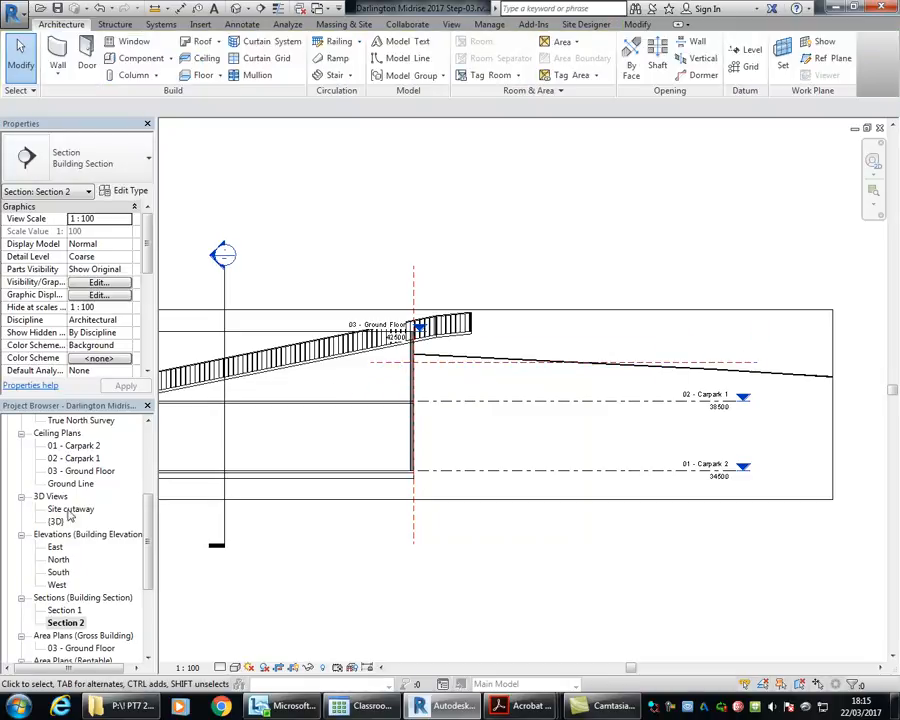
# Step: Open the Site Print floor plan and examine where the ramp's two side reference planes reach the property line
pyautogui.click(140, 535)
pyautogui.scroll(4, 145, 490)
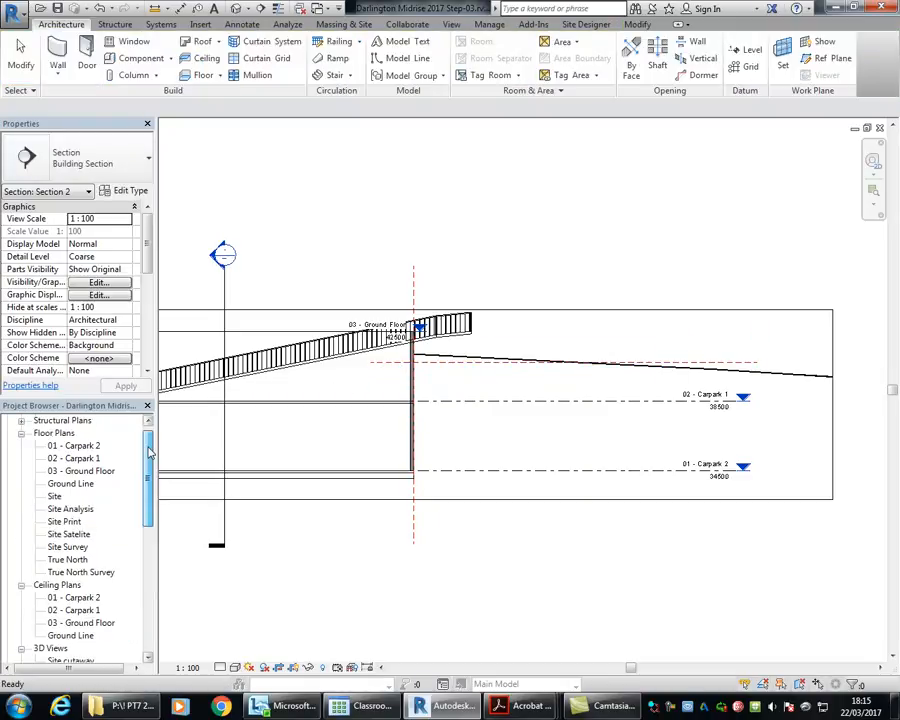
pyautogui.doubleClick(66, 548)
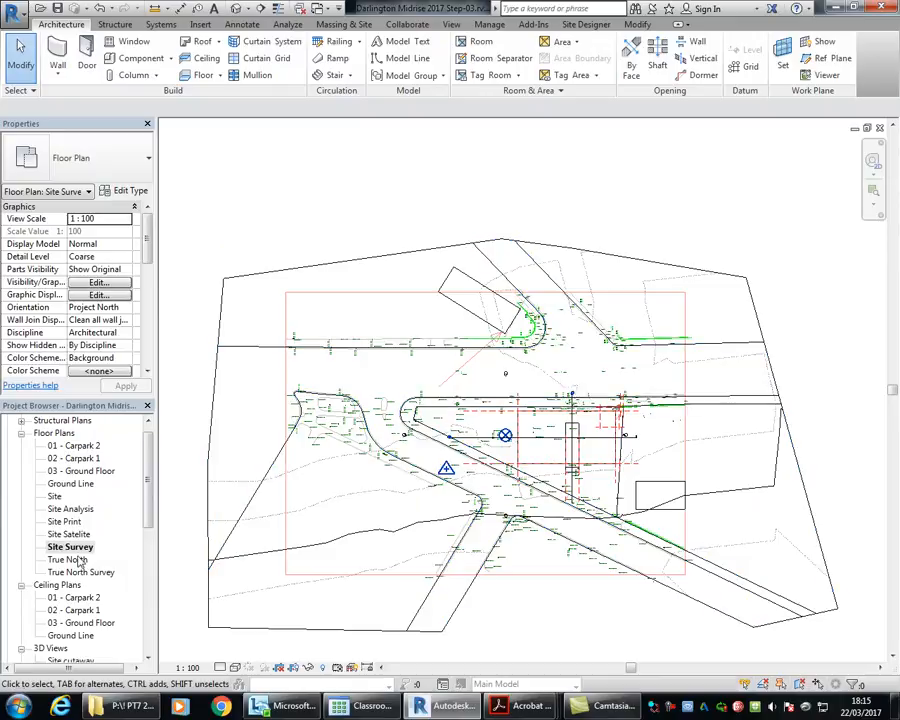
pyautogui.doubleClick(67, 560)
pyautogui.doubleClick(67, 547)
pyautogui.click(70, 509)
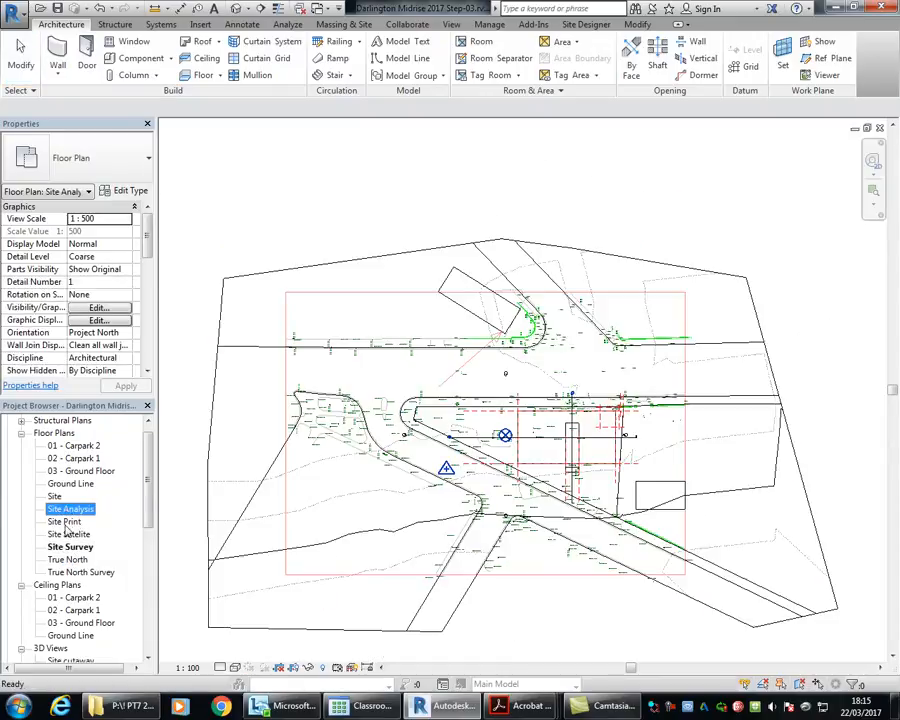
pyautogui.doubleClick(64, 522)
pyautogui.scroll(7, 460, 376)
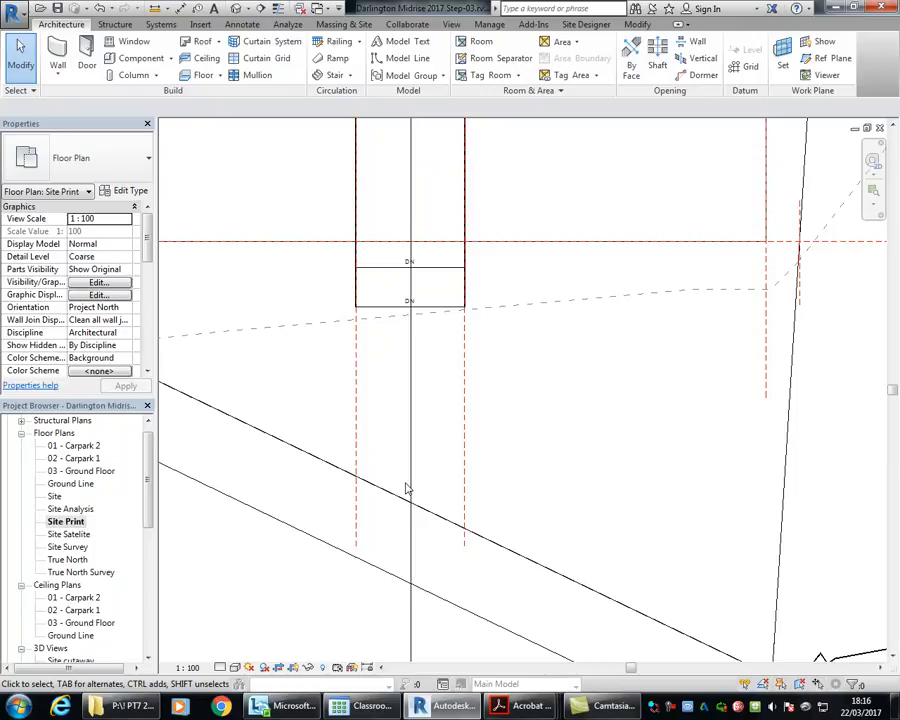
pyautogui.scroll(-2, 407, 489)
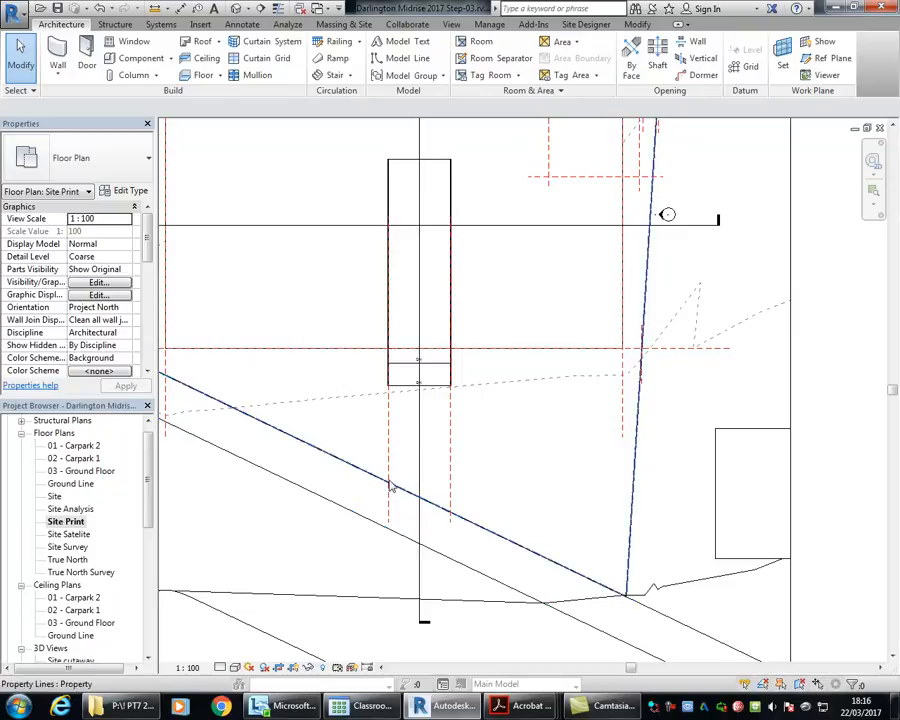
pyautogui.scroll(3, 391, 487)
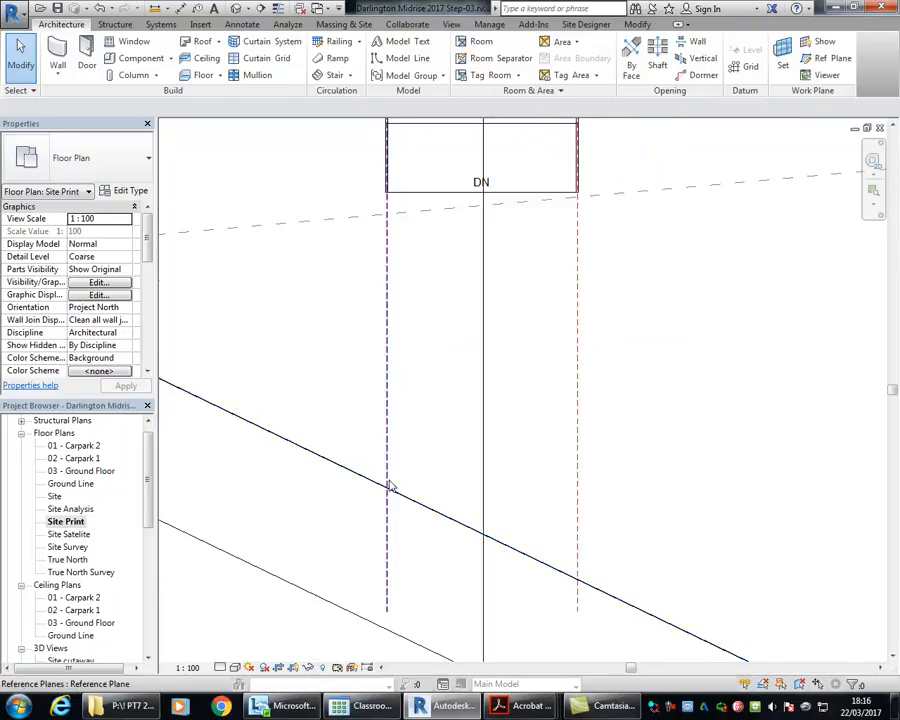
pyautogui.scroll(-4, 392, 484)
pyautogui.scroll(3, 361, 449)
pyautogui.moveTo(361, 449); pyautogui.dragTo(380, 445, button='middle')
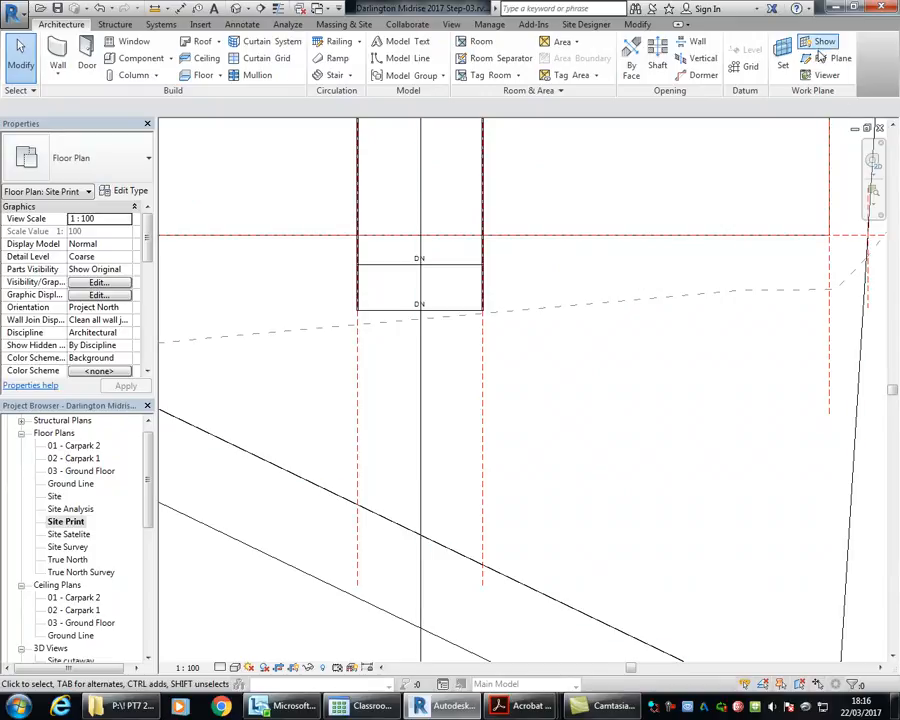
# Step: Draw a short horizontal reference plane through the crossing of the ramp's east side plane and the property line, extending it to both sides
pyautogui.click(822, 64)
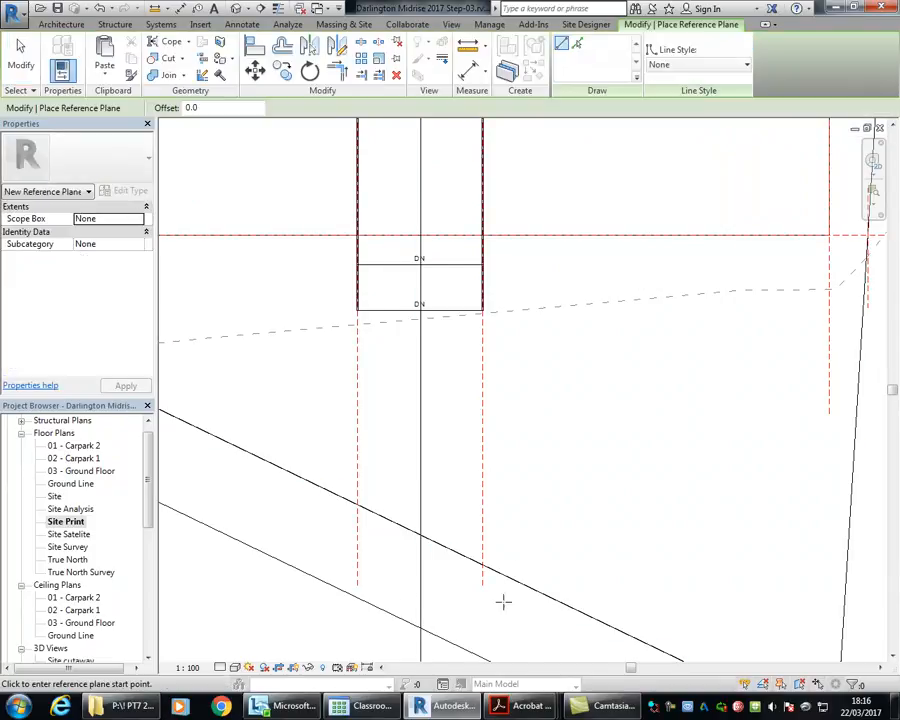
pyautogui.moveTo(502, 599); pyautogui.dragTo(538, 476, button='middle')
pyautogui.scroll(3, 538, 476)
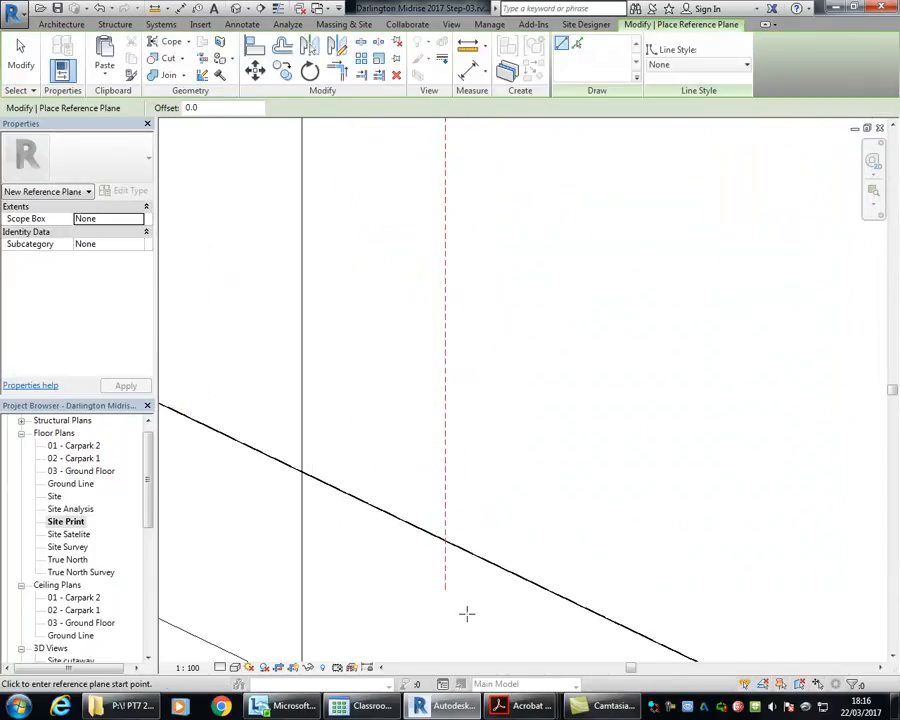
pyautogui.click(446, 541)
pyautogui.scroll(-2, 446, 541)
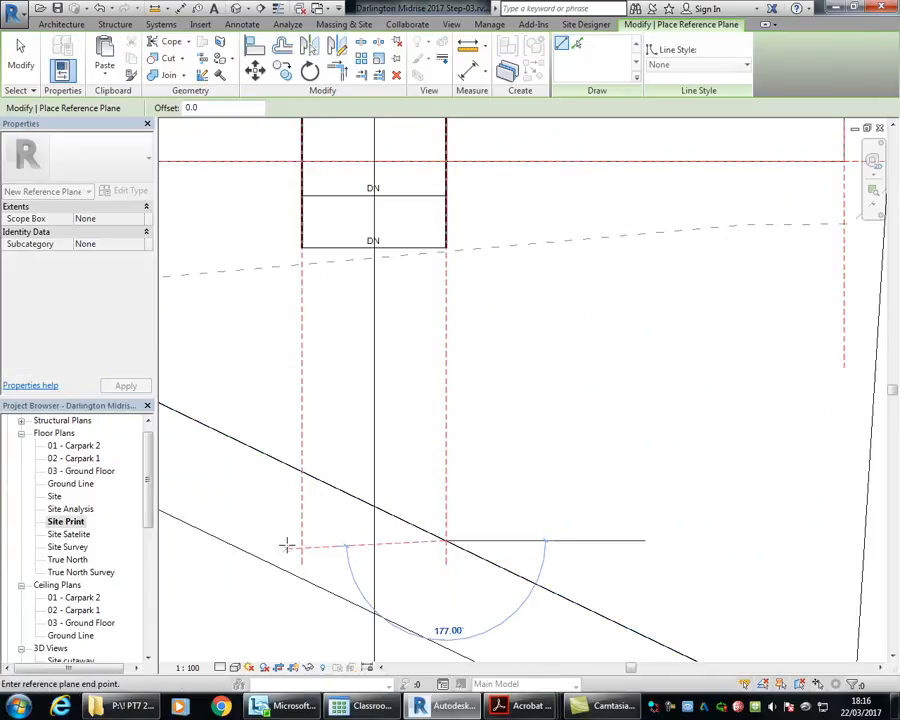
pyautogui.press('Escape')
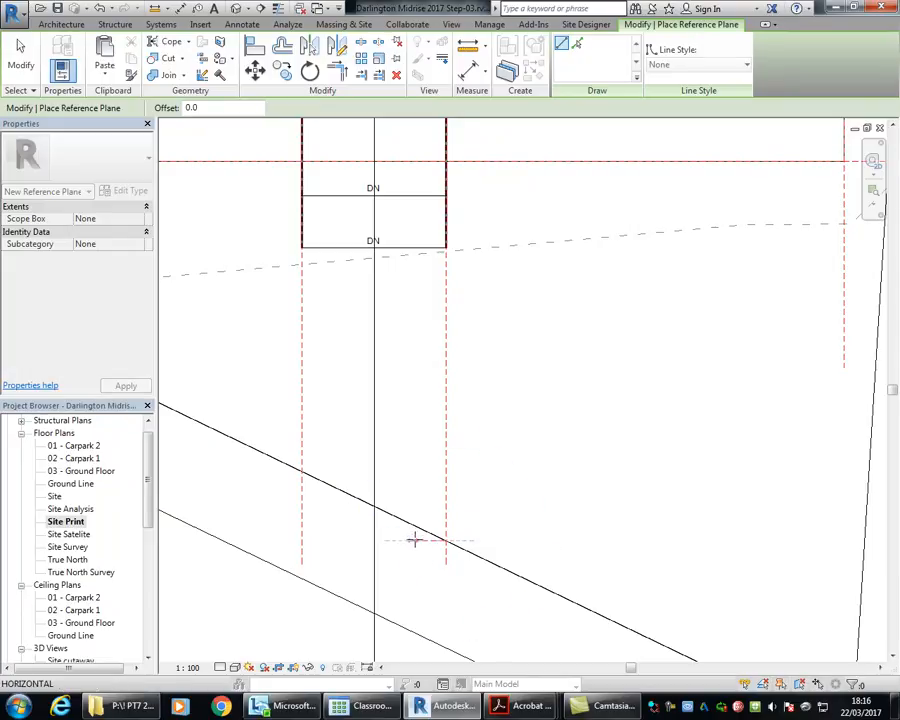
pyautogui.click(501, 540)
pyautogui.scroll(3, 452, 609)
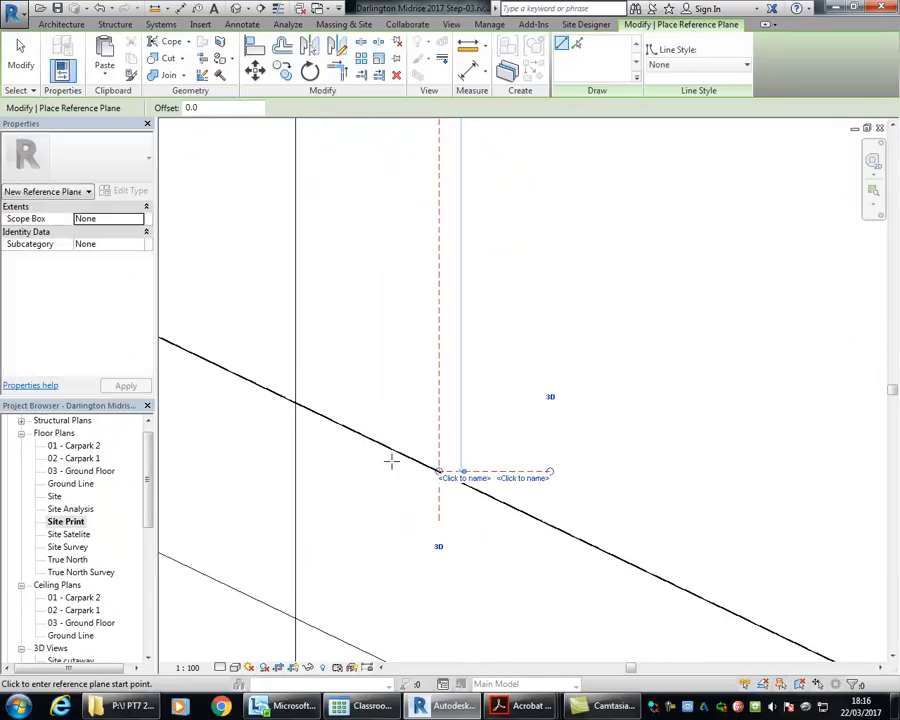
pyautogui.moveTo(438, 472); pyautogui.dragTo(344, 471)
pyautogui.scroll(-2, 364, 500)
# Step: Add a second short horizontal reference plane where the ramp's west side plane crosses the property line, extending it past both sides of the crossing
pyautogui.moveTo(364, 500); pyautogui.dragTo(497, 556, button='middle')
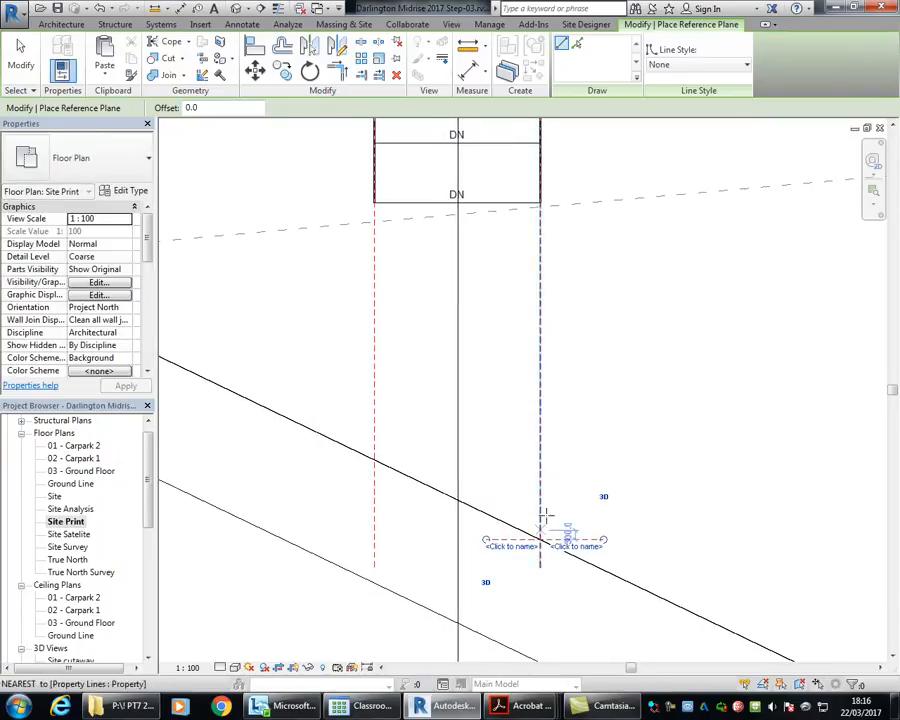
pyautogui.click(374, 459)
pyautogui.click(421, 458)
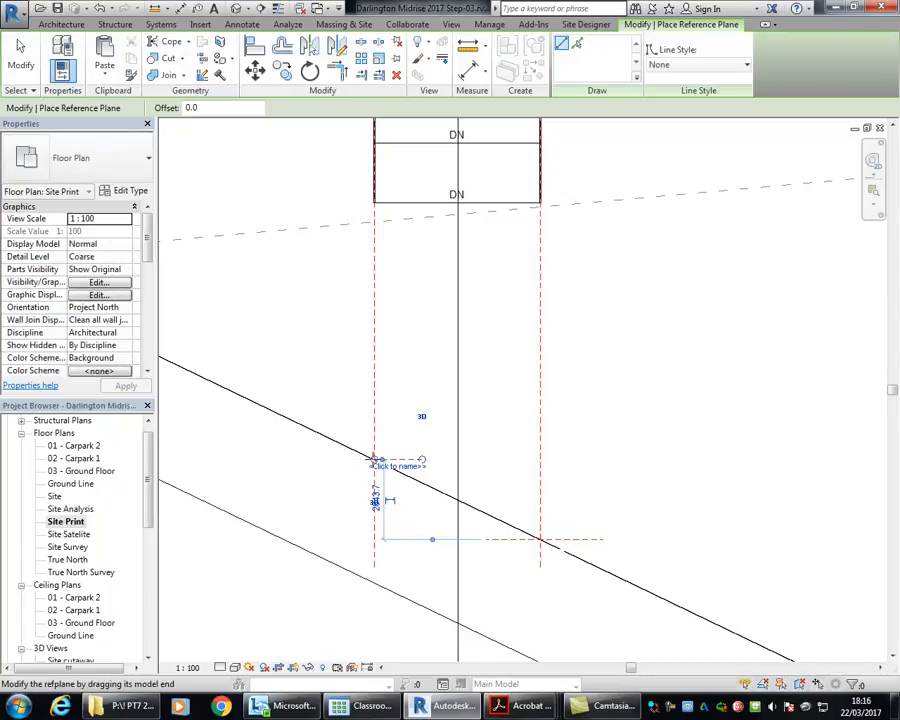
pyautogui.scroll(3, 370, 460)
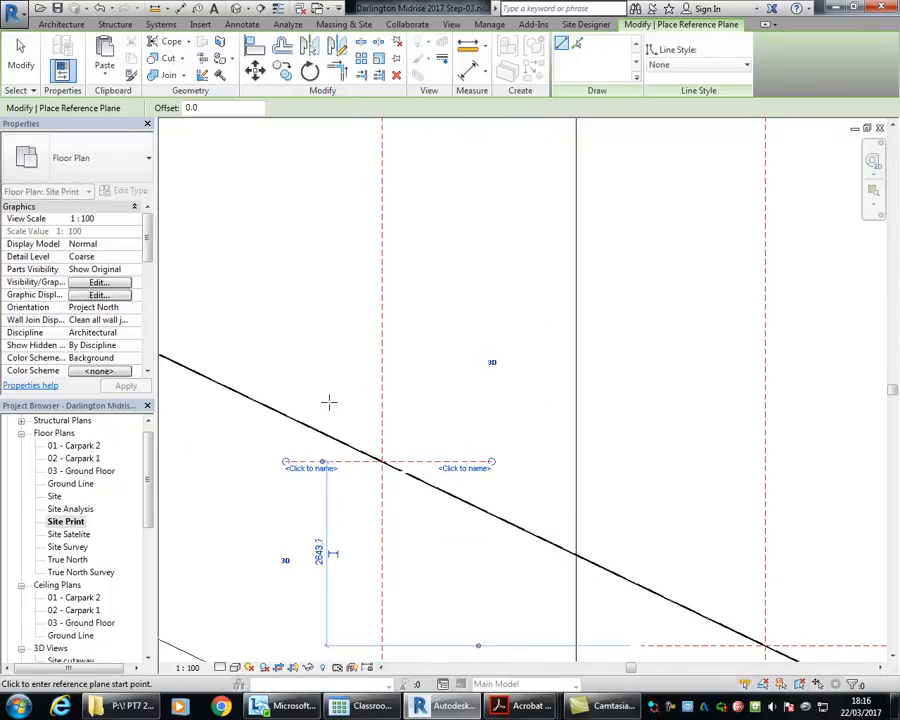
pyautogui.scroll(-3, 329, 400)
pyautogui.rightClick(397, 287)
pyautogui.click(422, 301)
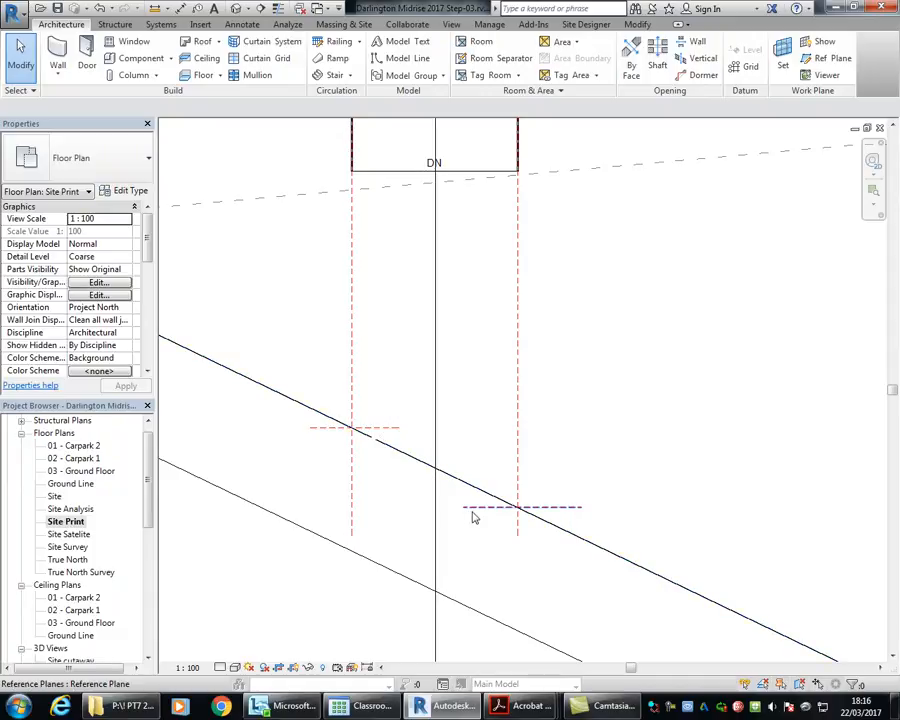
# Step: Open the Section 2 view and examine where the new property-line reference plane crosses the ground line
pyautogui.moveTo(147, 482); pyautogui.dragTo(151, 516)
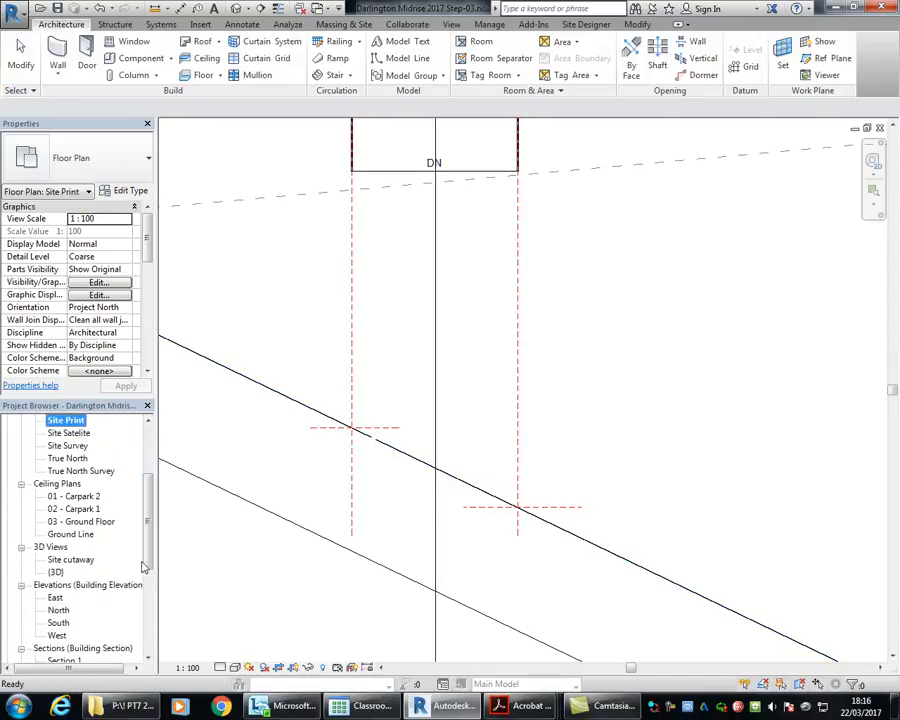
pyautogui.scroll(-3, 90, 530)
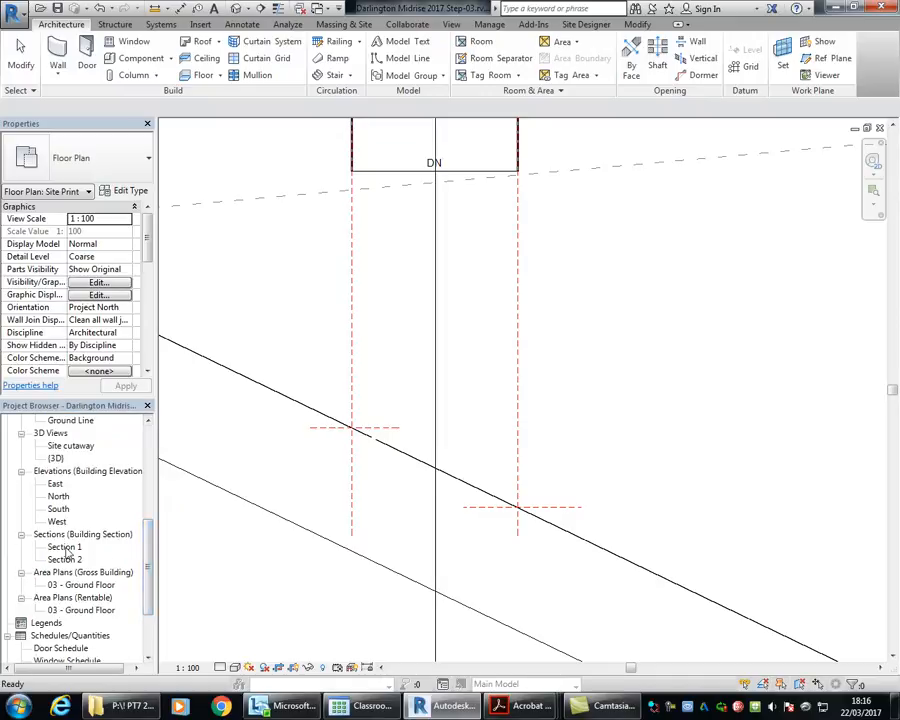
pyautogui.doubleClick(64, 547)
pyautogui.doubleClick(60, 559)
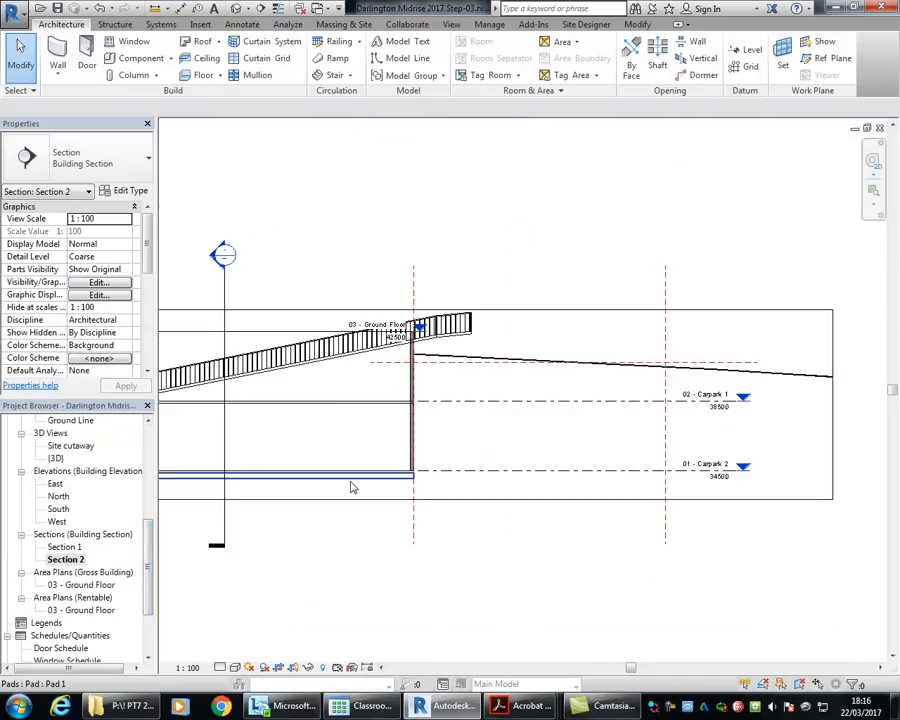
pyautogui.scroll(-1, 632, 326)
pyautogui.moveTo(632, 326); pyautogui.dragTo(473, 343, button='middle')
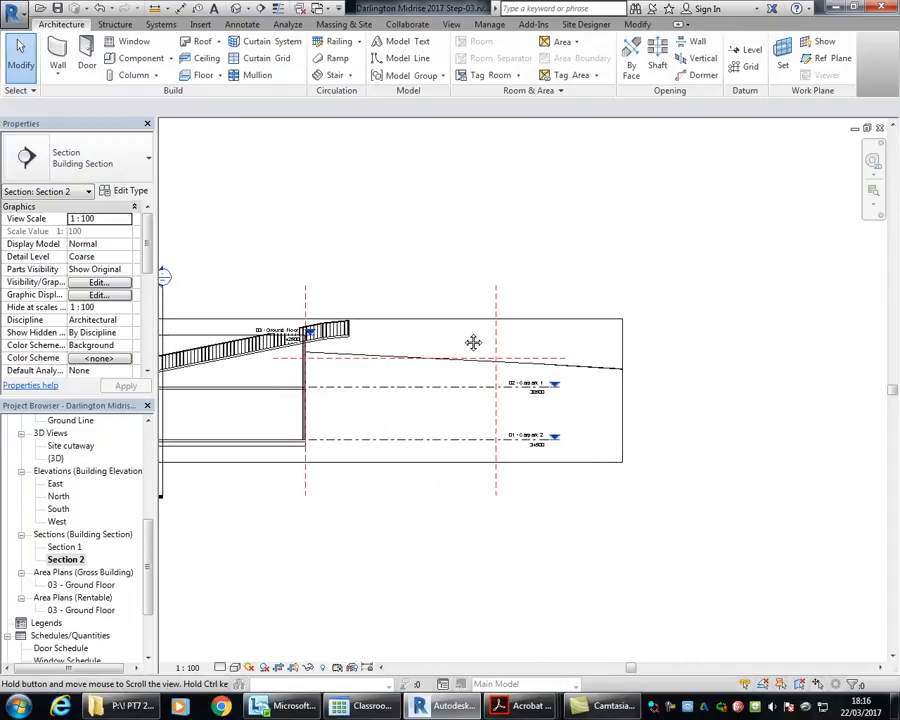
# Step: Pull the Section 2 crop boundary in slightly on the street side and raise its upper edge well above the reference planes
pyautogui.click(447, 345)
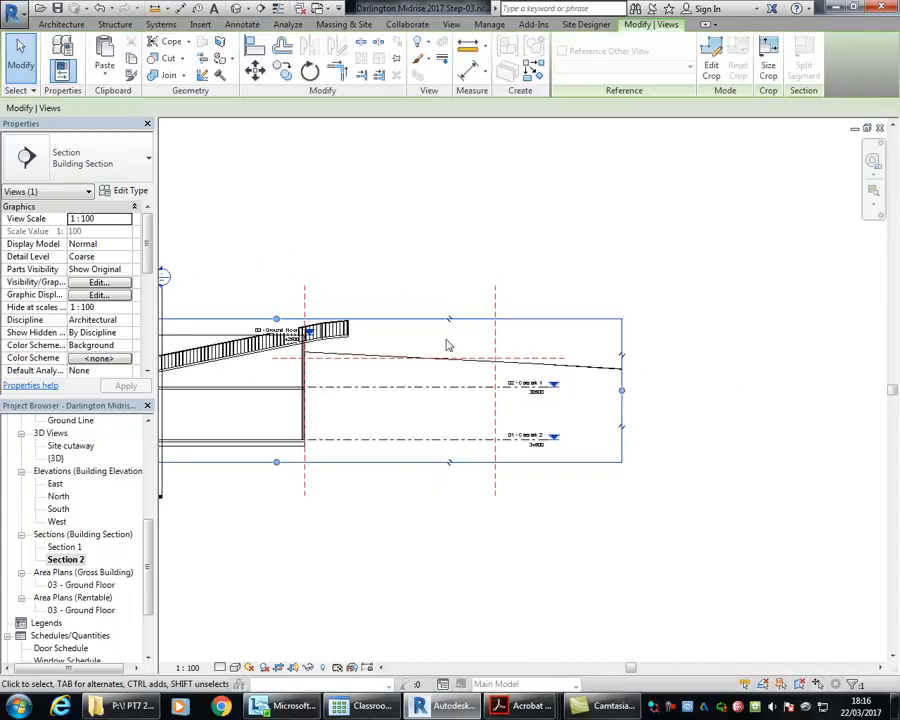
pyautogui.moveTo(620, 391); pyautogui.dragTo(585, 392)
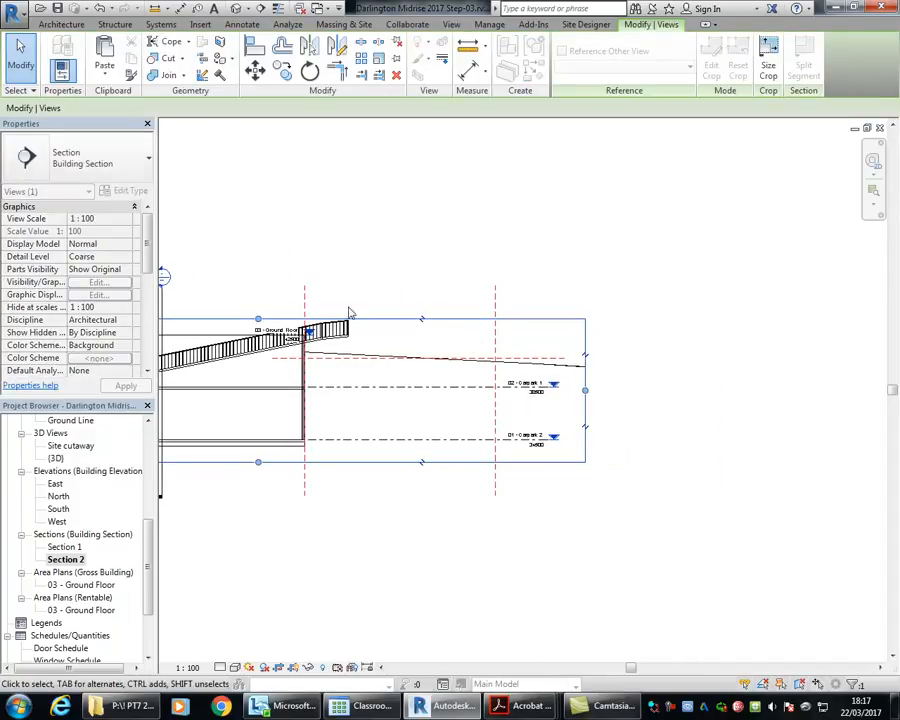
pyautogui.scroll(-1, 265, 317)
pyautogui.moveTo(265, 317); pyautogui.dragTo(484, 348, button='middle')
pyautogui.moveTo(481, 352); pyautogui.dragTo(474, 172)
pyautogui.scroll(-1, 470, 291)
pyautogui.moveTo(455, 226); pyautogui.dragTo(398, 281, button='middle')
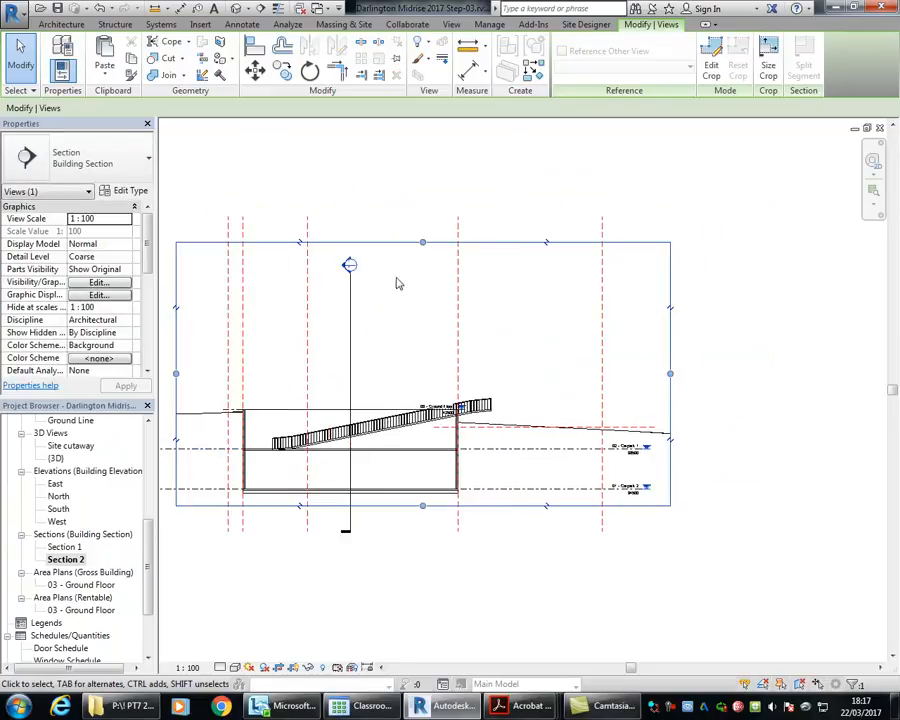
pyautogui.moveTo(424, 243); pyautogui.dragTo(406, 146)
pyautogui.scroll(-1, 398, 237)
pyautogui.moveTo(424, 171); pyautogui.dragTo(420, 290, button='middle')
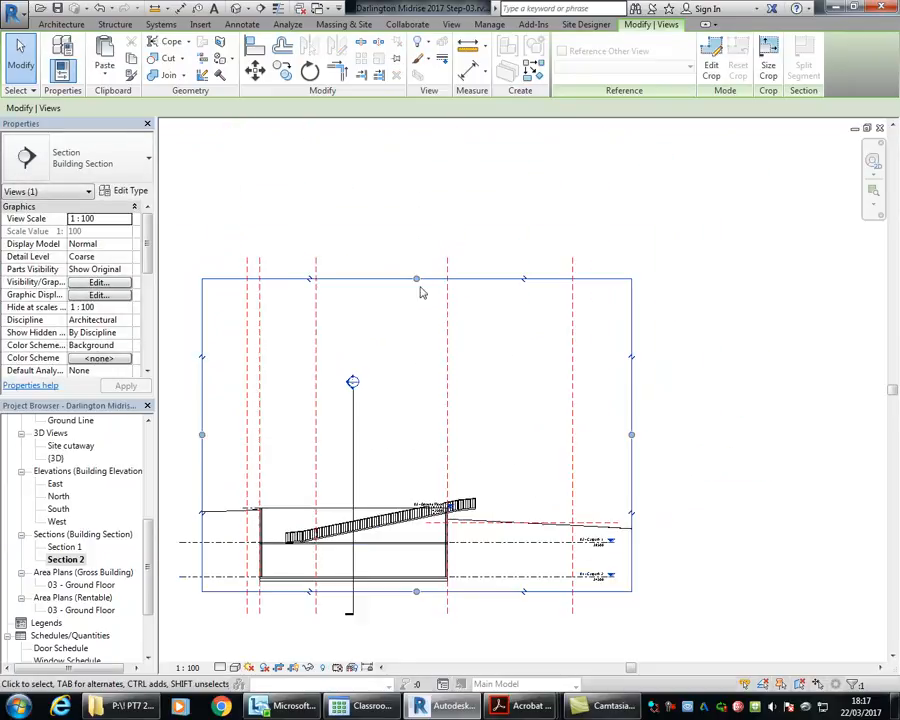
pyautogui.moveTo(416, 278); pyautogui.dragTo(413, 190)
pyautogui.moveTo(390, 341); pyautogui.dragTo(372, 289, button='middle')
pyautogui.click(382, 299)
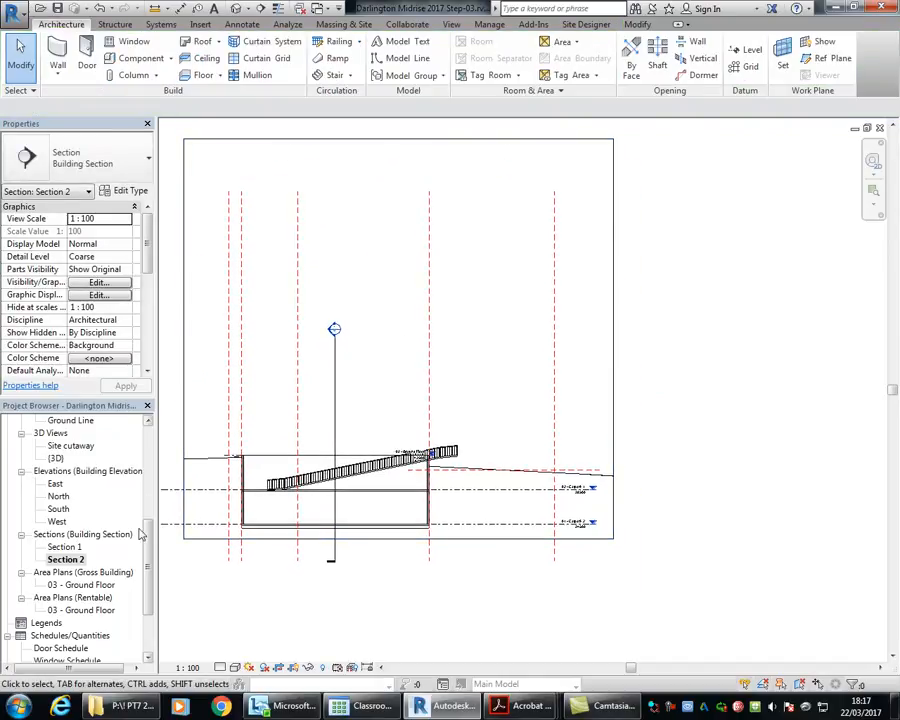
# Step: In the Site Print floor plan, extend the west property-line reference plane across the Section 2 line
pyautogui.scroll(5, 100, 470)
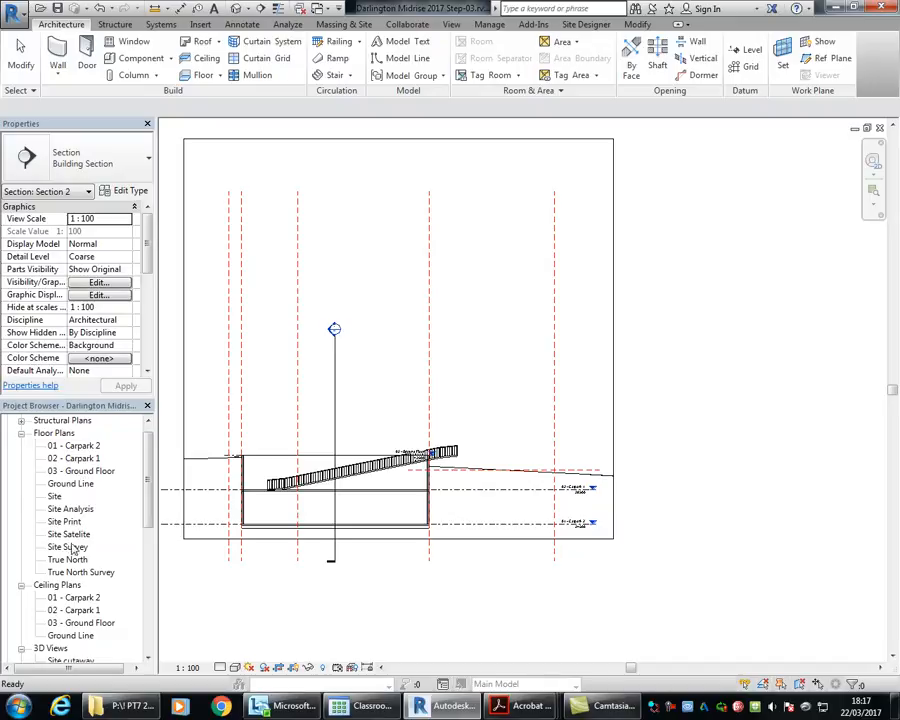
pyautogui.doubleClick(65, 521)
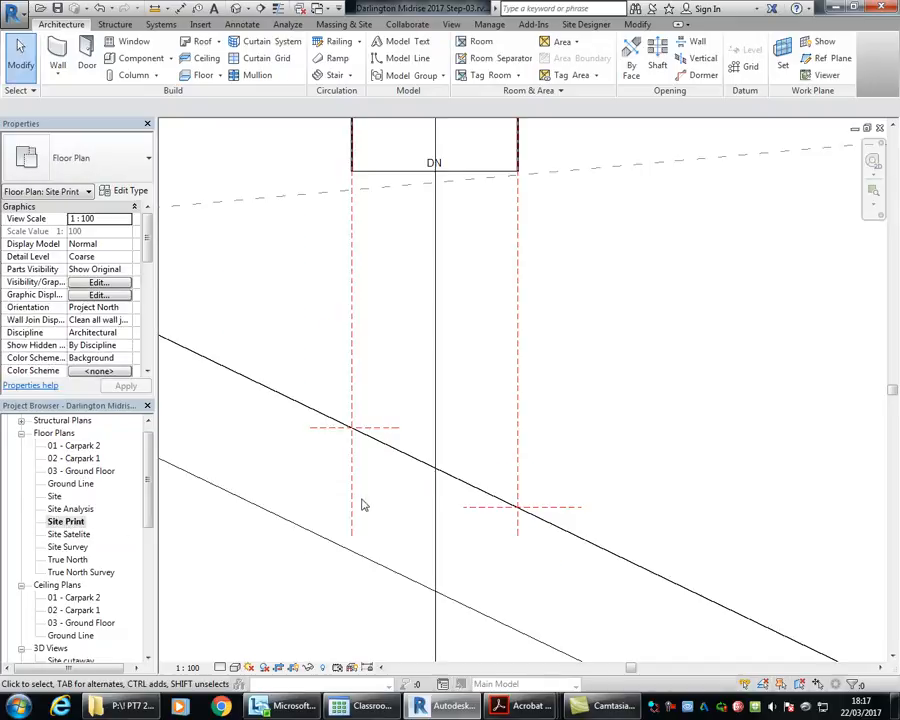
pyautogui.click(384, 431)
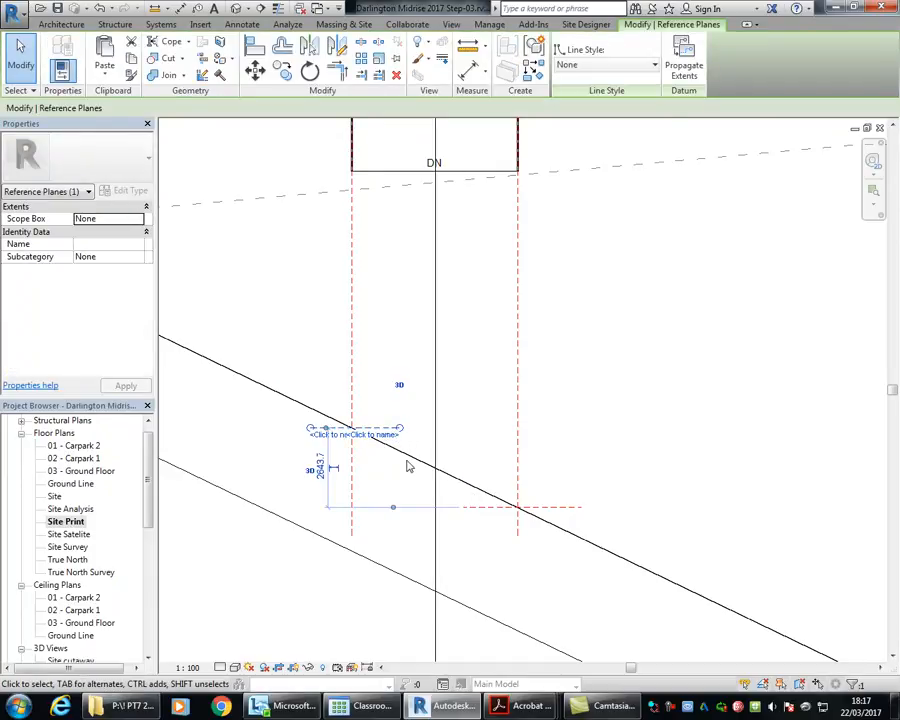
pyautogui.scroll(2, 408, 464)
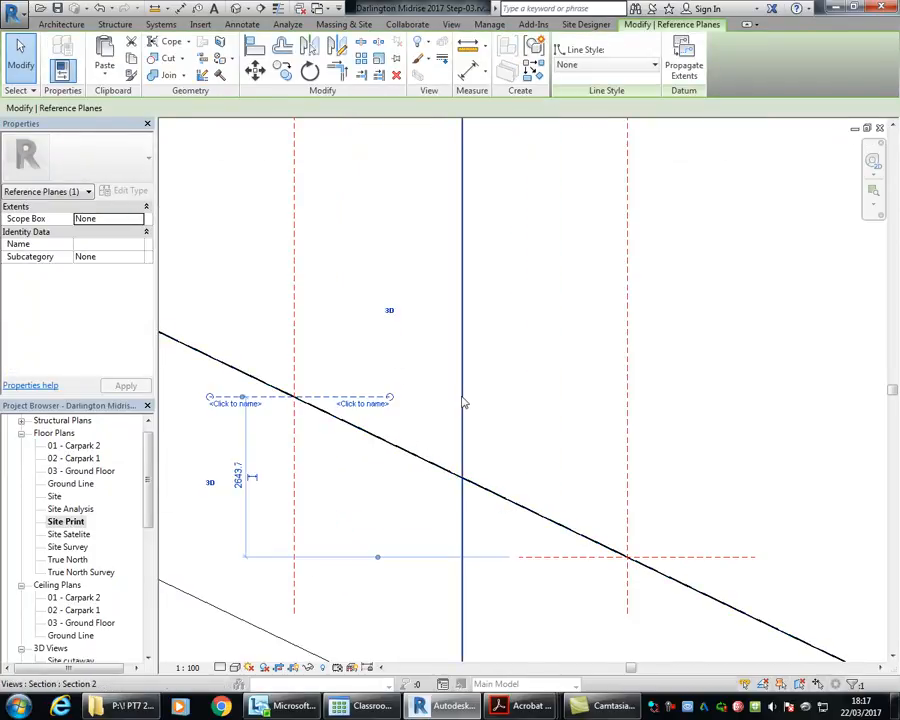
pyautogui.moveTo(391, 398); pyautogui.dragTo(497, 397)
# Step: Extend the east property-line reference plane across the Section 2 line to overlap the west one, and clear the selection
pyautogui.click(533, 557)
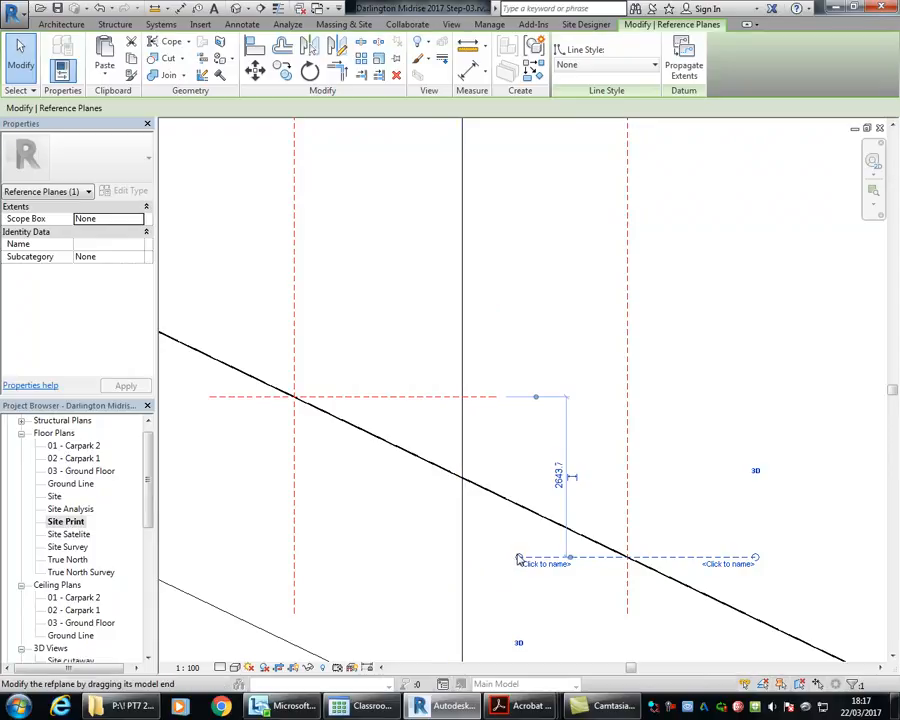
pyautogui.moveTo(517, 559); pyautogui.dragTo(416, 555)
pyautogui.scroll(-4, 430, 540)
pyautogui.scroll(-5, 427, 414)
pyautogui.moveTo(428, 372); pyautogui.dragTo(394, 335, button='middle')
pyautogui.scroll(4, 384, 410)
pyautogui.scroll(1, 384, 409)
pyautogui.click(510, 410)
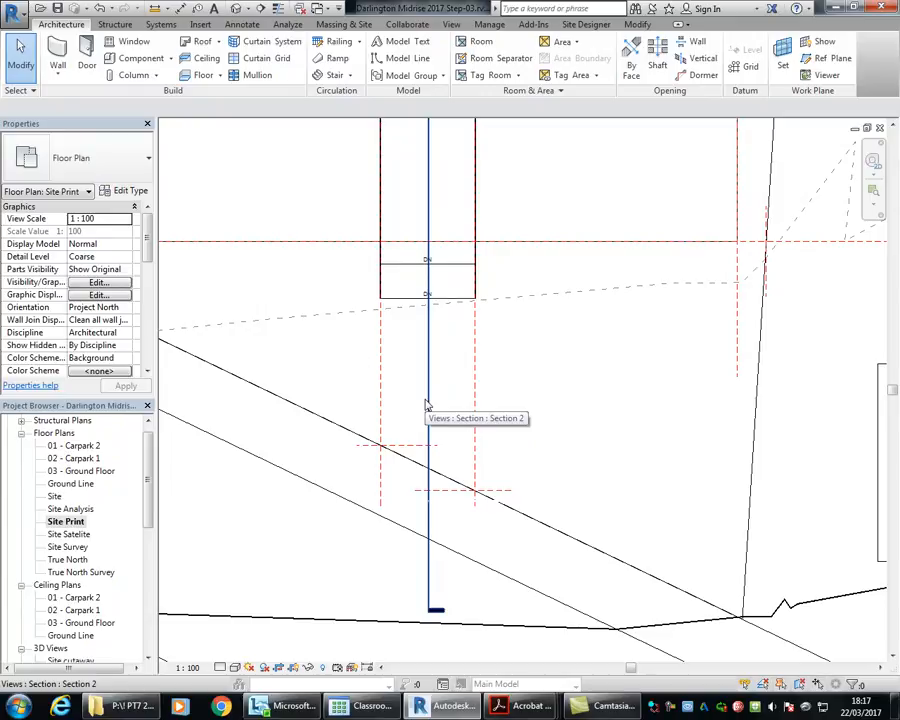
# Step: Open Section 2 from the site plan and examine where the property-line reference planes cross the ground line
pyautogui.scroll(-3, 333, 328)
pyautogui.moveTo(319, 255); pyautogui.dragTo(303, 333, button='middle')
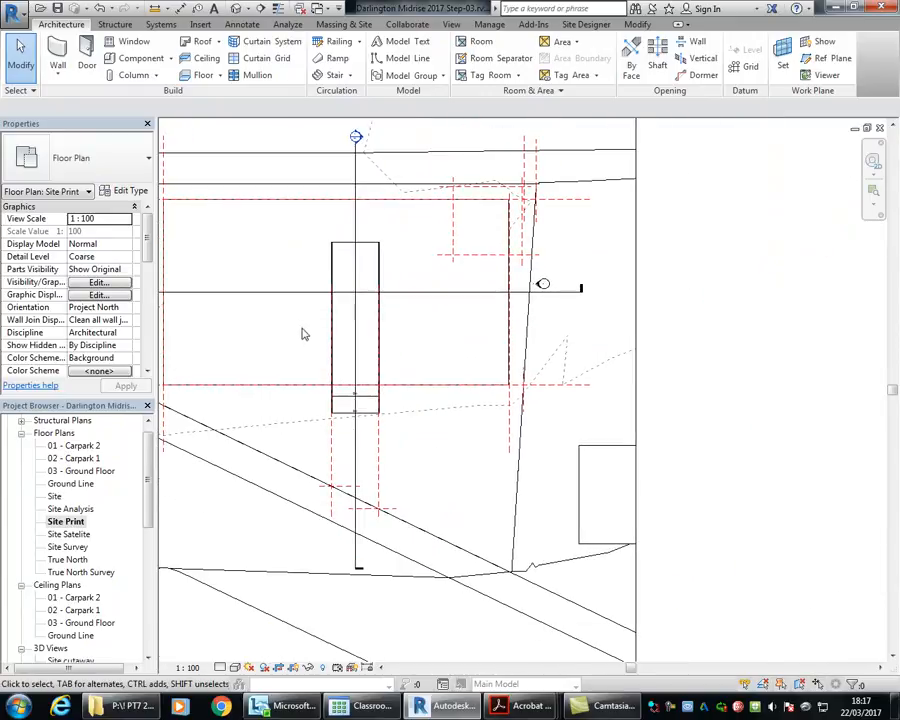
pyautogui.doubleClick(358, 137)
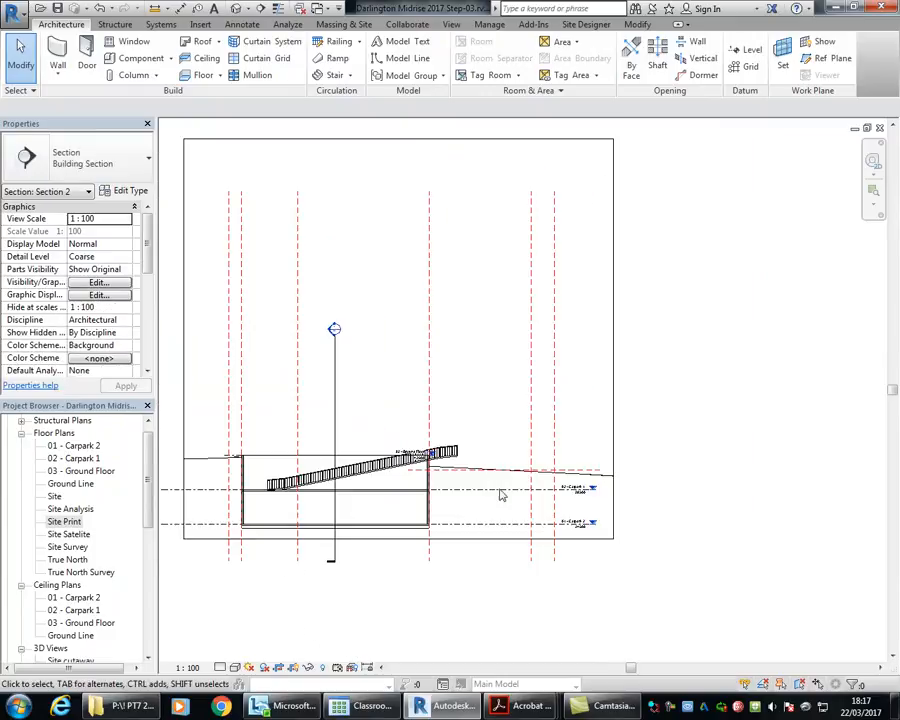
pyautogui.scroll(3, 497, 458)
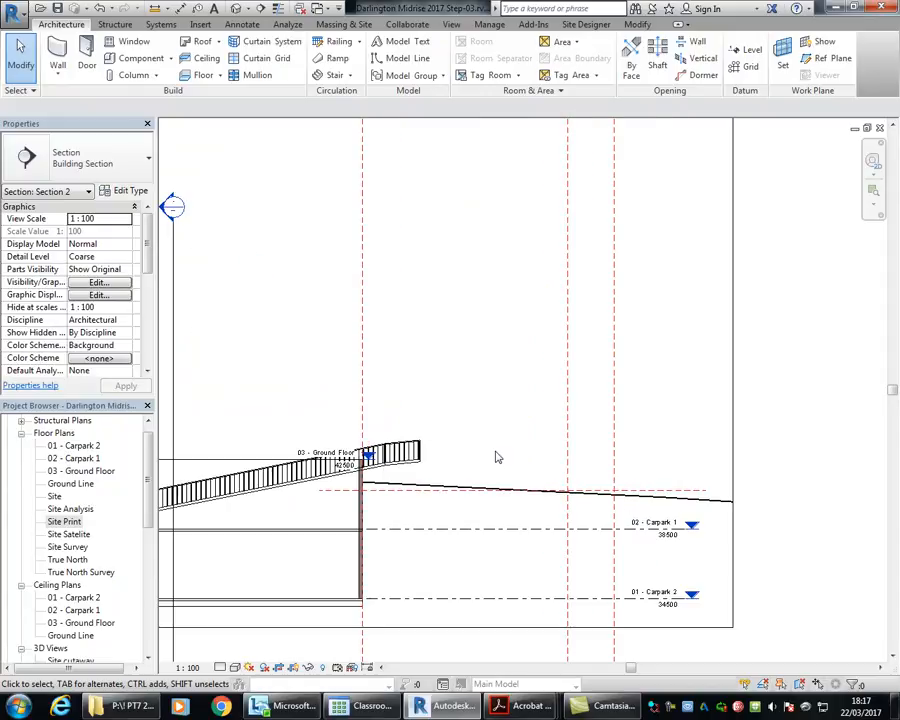
pyautogui.click(566, 456)
pyautogui.scroll(3, 575, 488)
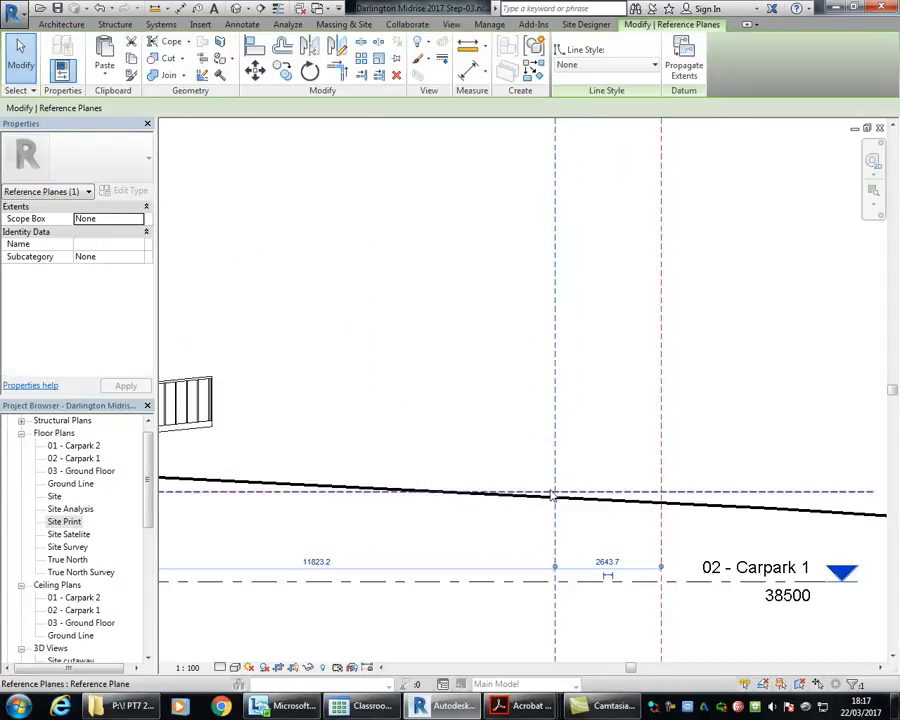
pyautogui.scroll(-3, 367, 390)
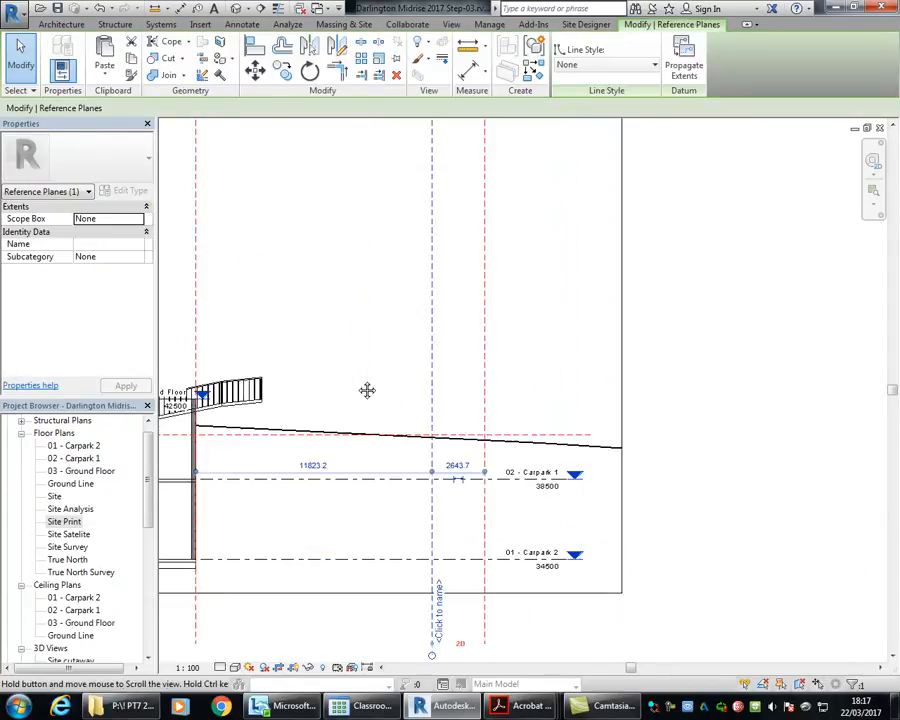
pyautogui.press('Escape')
pyautogui.moveTo(431, 318); pyautogui.dragTo(509, 321, button='middle')
pyautogui.scroll(-1, 525, 322)
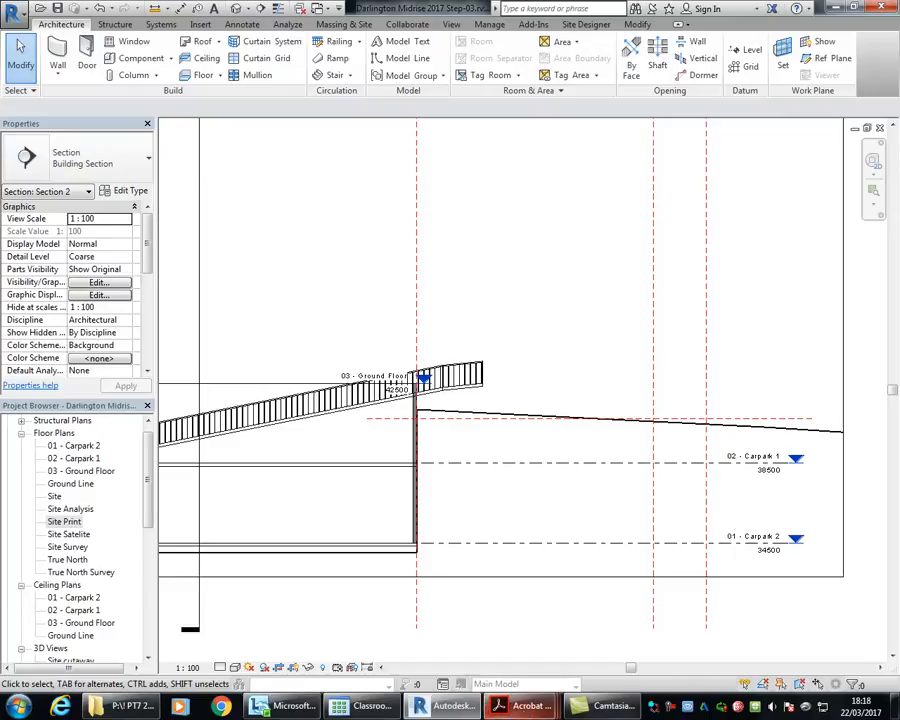
# Step: Switch to the Site & Basement Carparking PDF in Acrobat Reader and examine how the ramp runs past the Carpark Level 1 wall, and return to Revit
pyautogui.moveTo(527, 705)
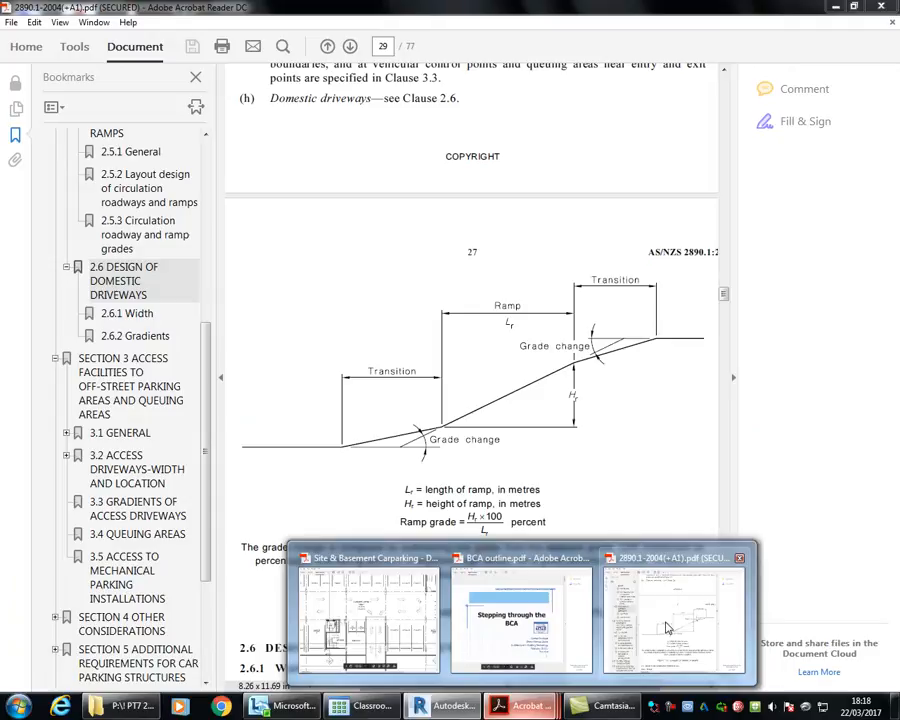
pyautogui.moveTo(447, 627)
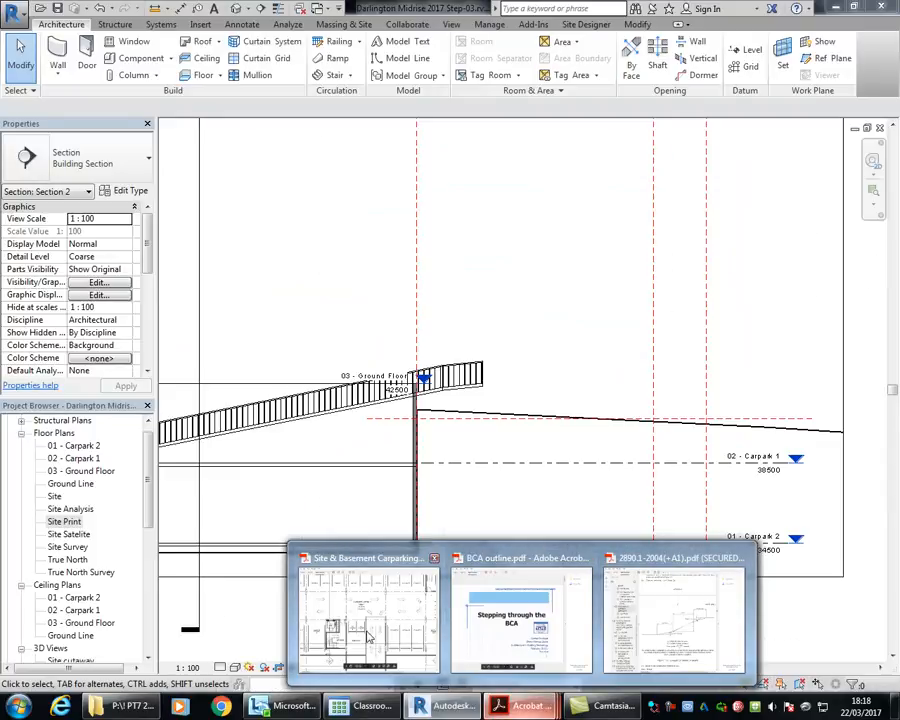
pyautogui.click(372, 632)
pyautogui.scroll(-5, 440, 455)
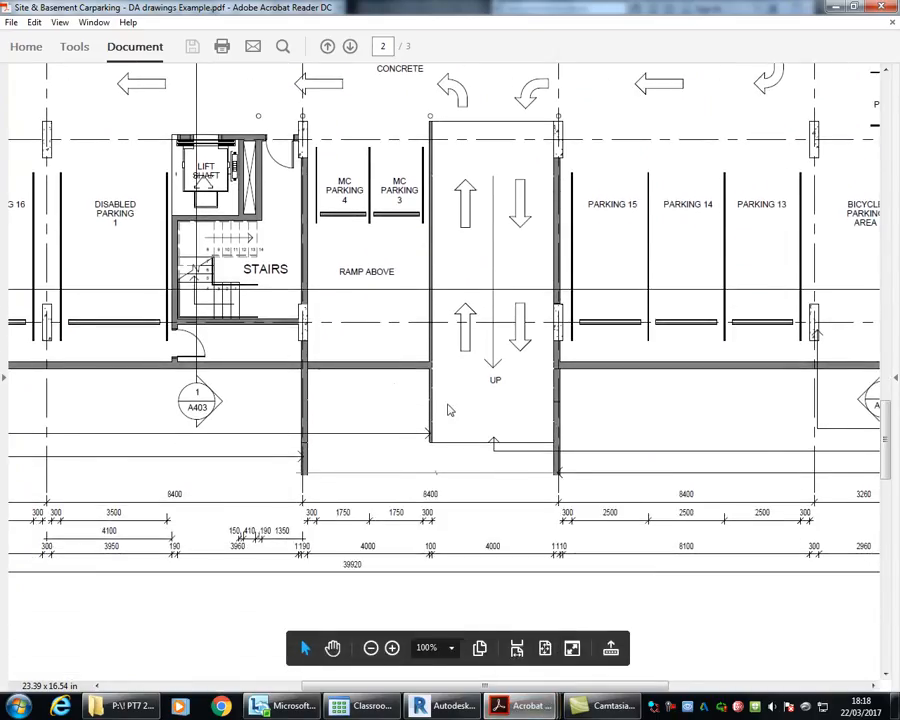
pyautogui.scroll(3, 390, 230)
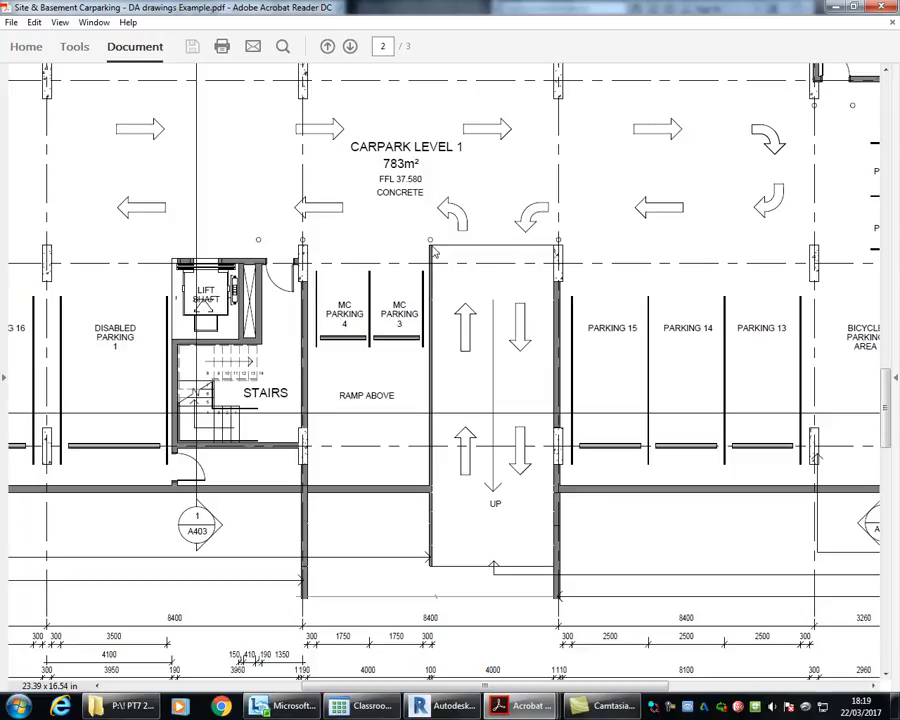
pyautogui.click(833, 9)
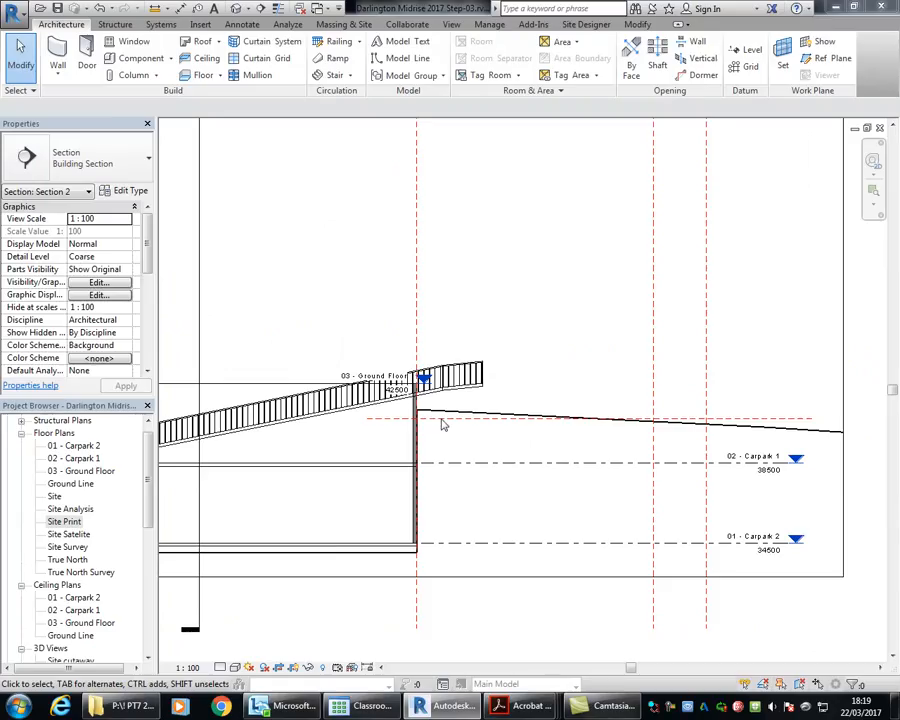
# Step: Examine the ramp around the basement wall in Section 2 and compare it with the ramp opening on the PDF's Carpark Level 1 plan
pyautogui.moveTo(444, 424); pyautogui.dragTo(426, 400, button='middle')
pyautogui.scroll(2, 444, 400)
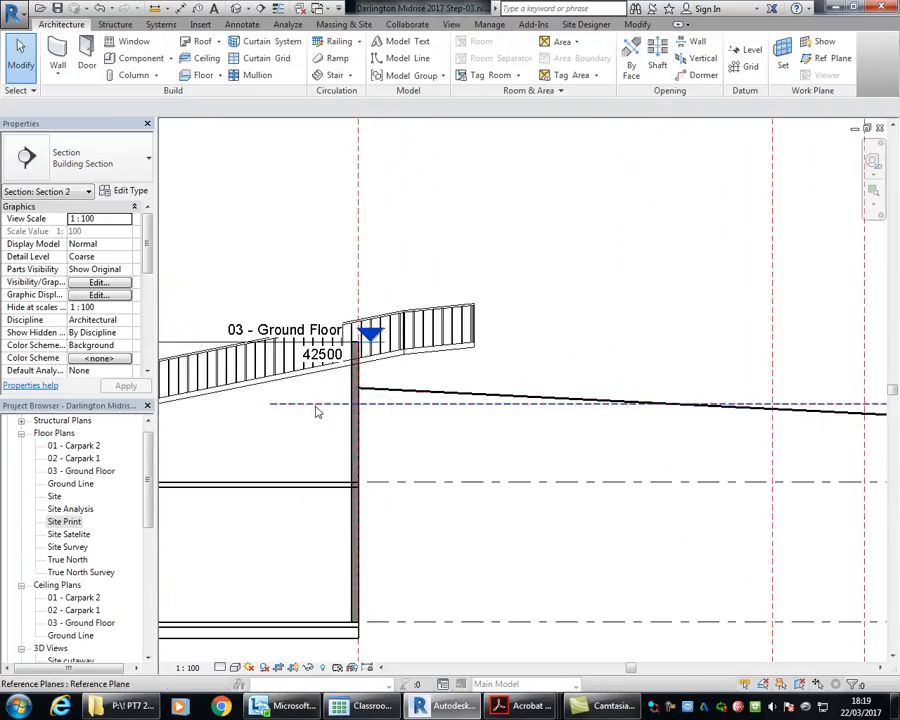
pyautogui.moveTo(432, 444); pyautogui.dragTo(549, 428, button='middle')
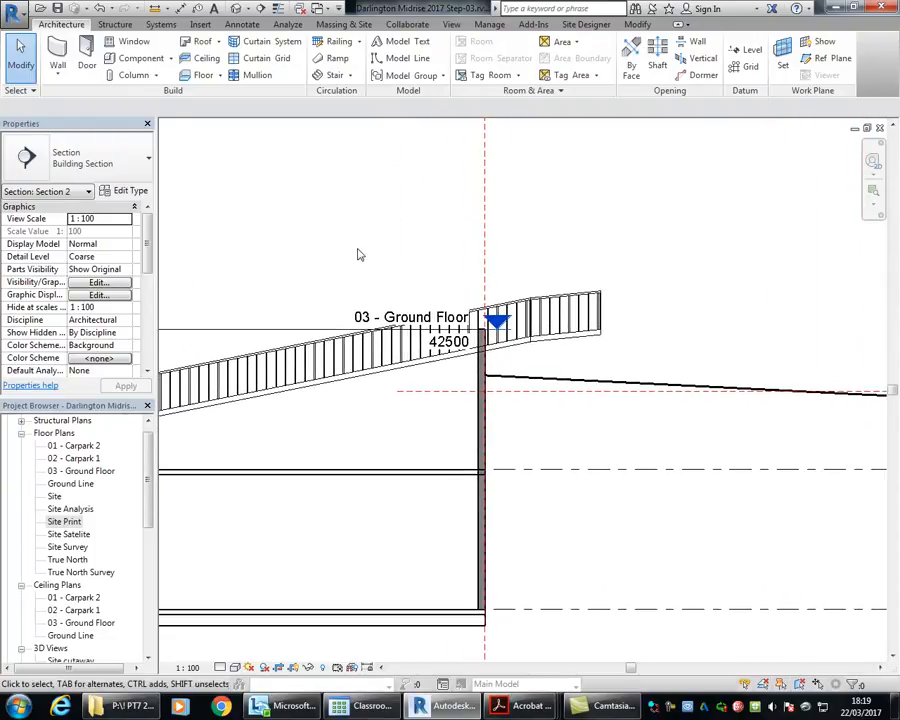
pyautogui.scroll(-3, 372, 268)
pyautogui.moveTo(384, 281); pyautogui.dragTo(402, 283, button='middle')
pyautogui.scroll(1, 406, 320)
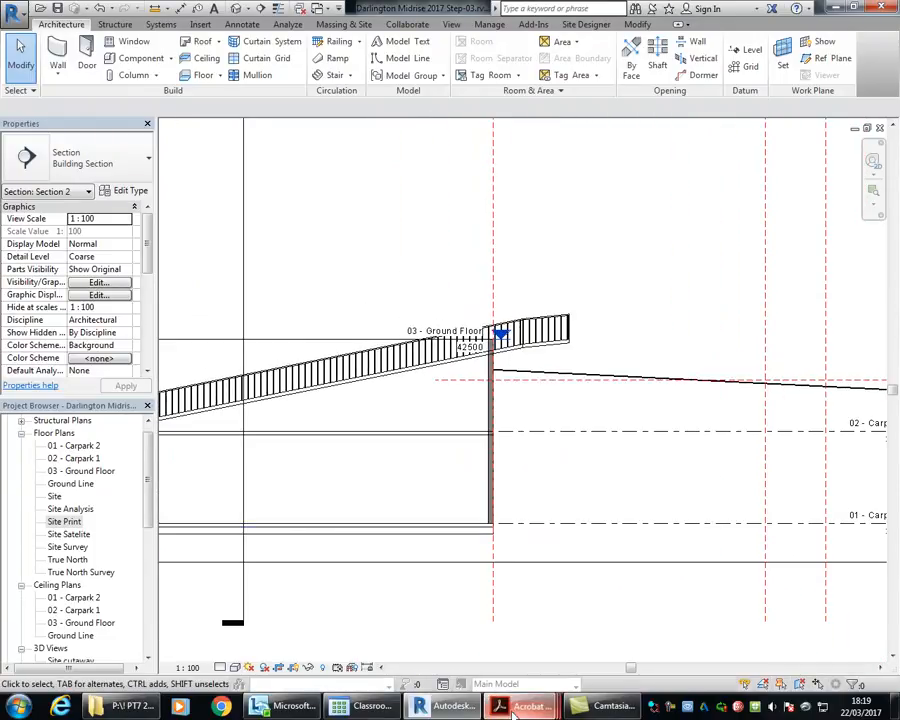
pyautogui.moveTo(513, 710)
pyautogui.click(396, 640)
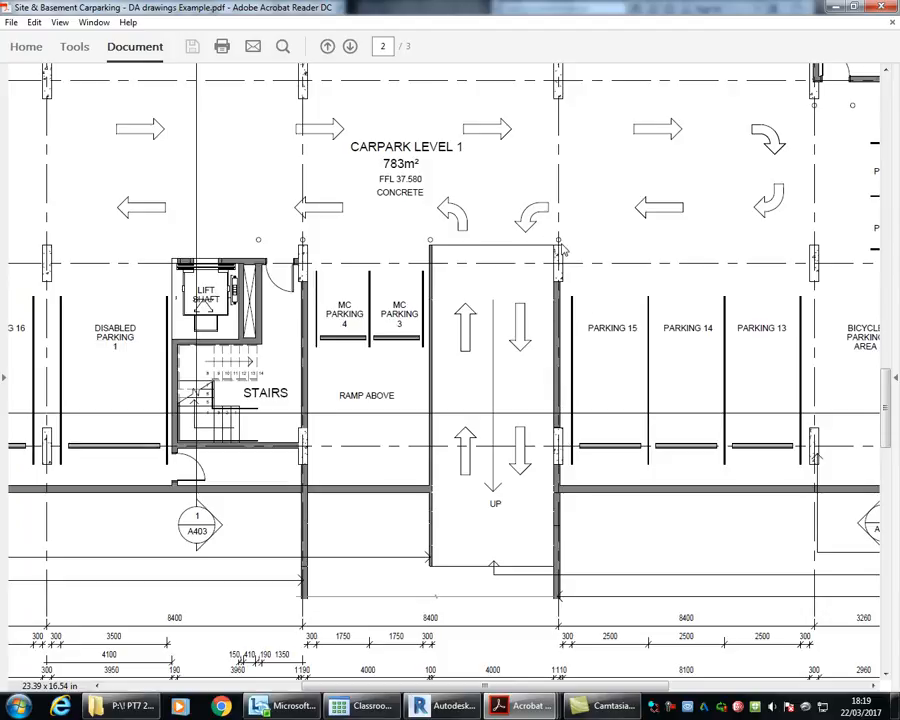
pyautogui.scroll(-1, 540, 405)
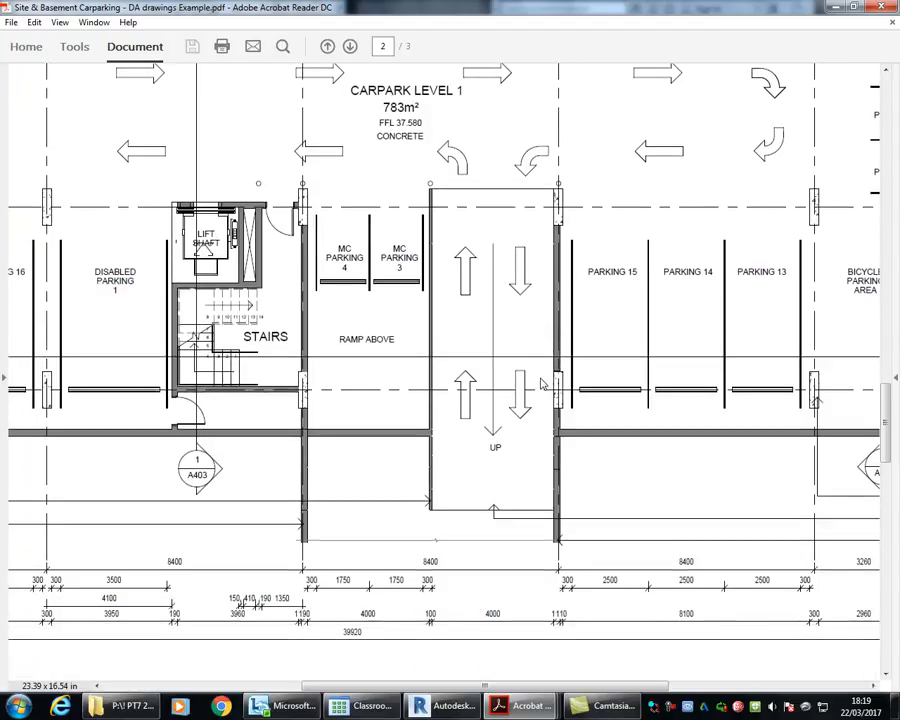
pyautogui.scroll(1, 541, 384)
pyautogui.click(835, 6)
# Step: In Section 2, draw a vertical reference plane through the ramp on the inner side of the street-side basement wall
pyautogui.moveTo(408, 341); pyautogui.dragTo(456, 344, button='middle')
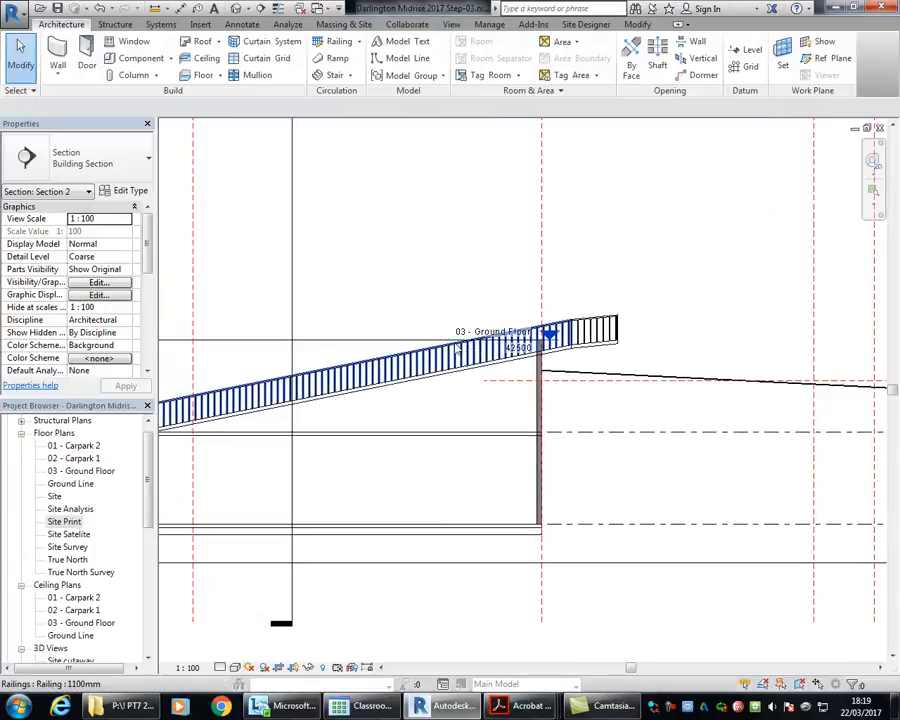
pyautogui.scroll(-1, 422, 221)
pyautogui.moveTo(422, 221); pyautogui.dragTo(405, 254, button='middle')
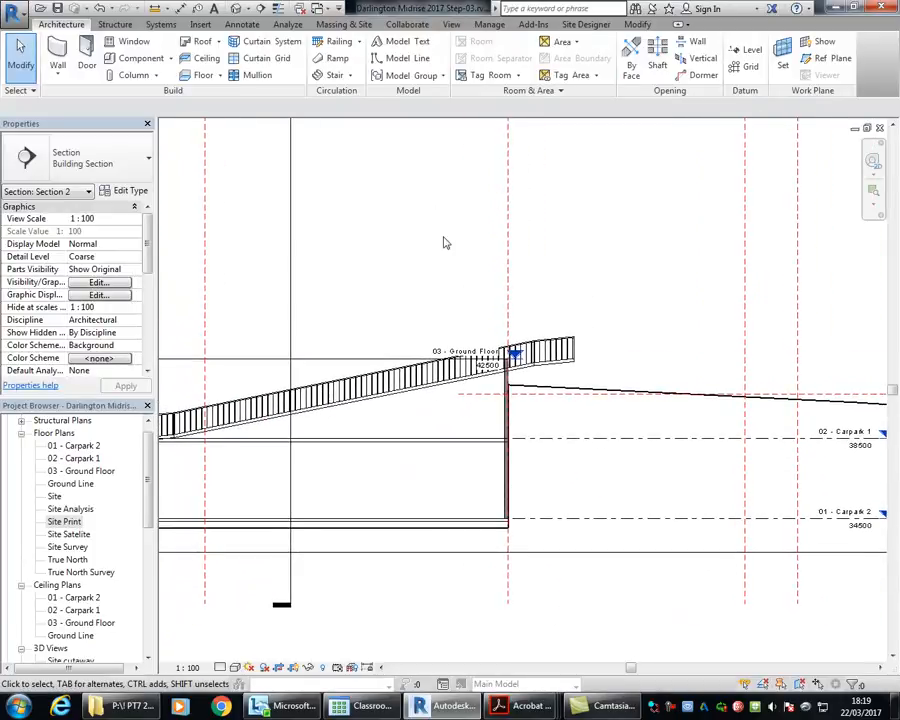
pyautogui.click(828, 58)
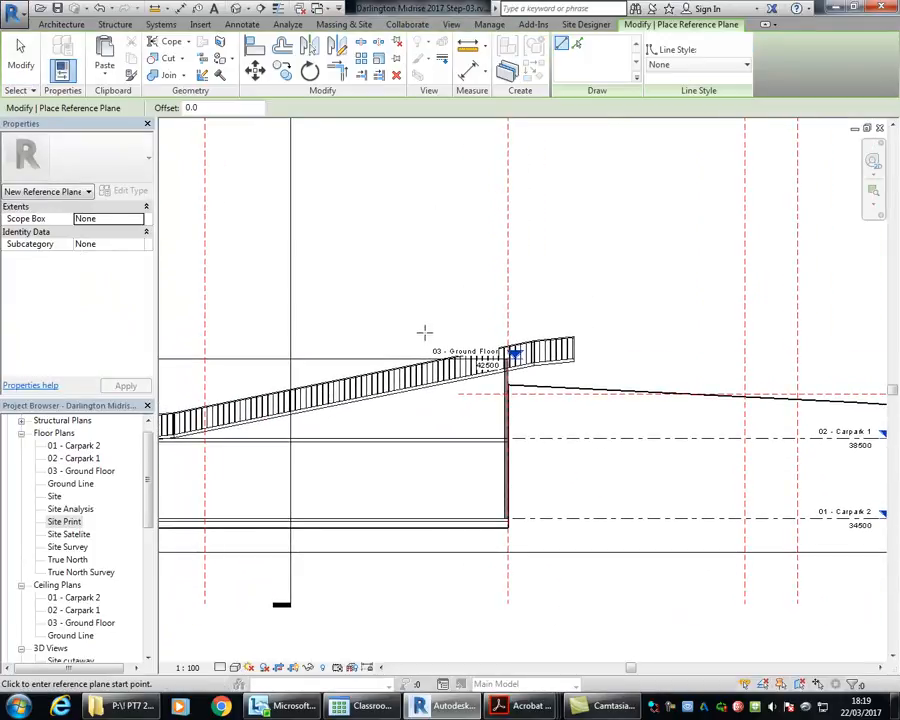
pyautogui.click(374, 301)
pyautogui.click(370, 566)
# Step: Set the new reference plane's distance from the basement wall's reference plane to 7000 mm and end the command
pyautogui.scroll(3, 415, 357)
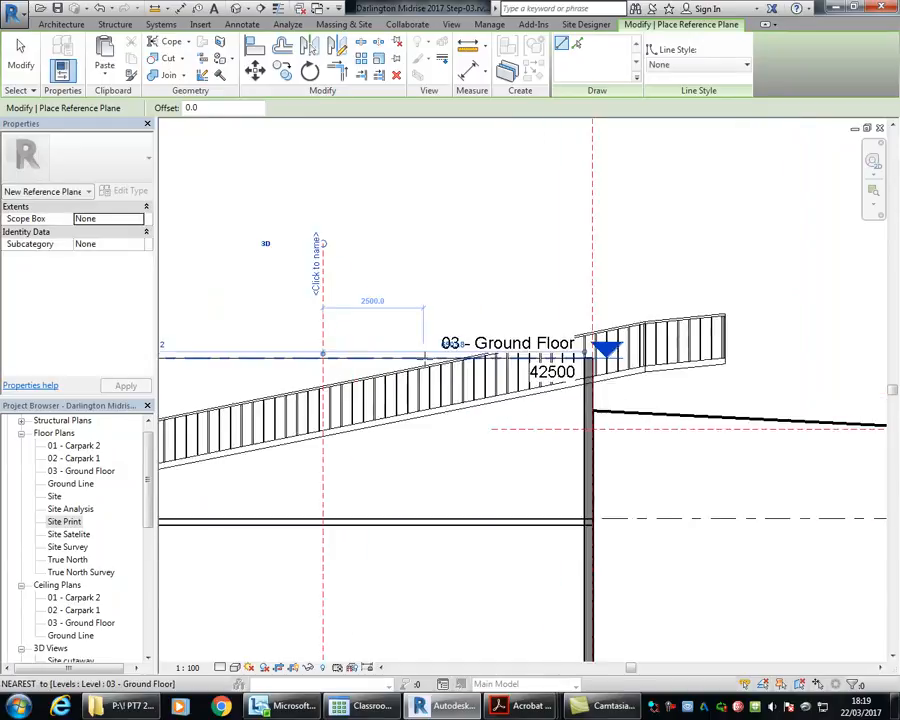
pyautogui.scroll(1, 424, 356)
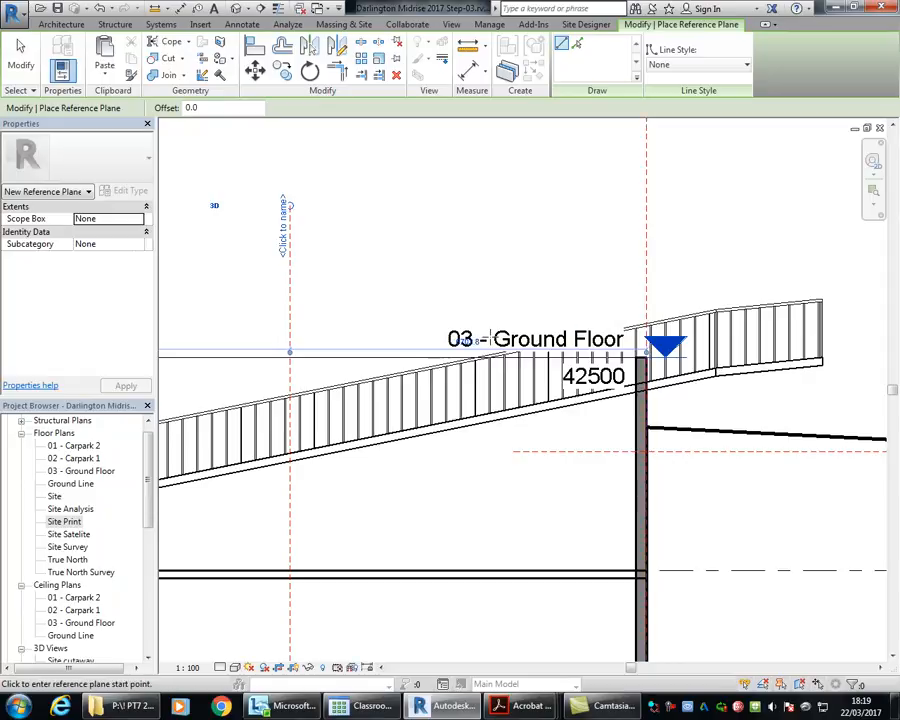
pyautogui.click(462, 339)
pyautogui.write('7000')
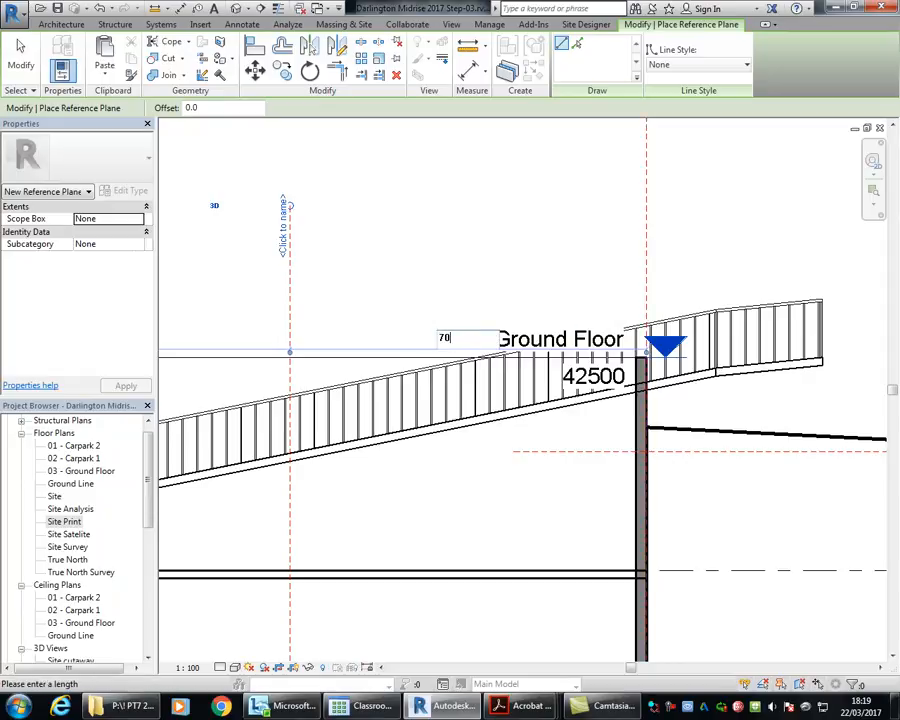
pyautogui.press('Return')
pyautogui.rightClick(422, 260)
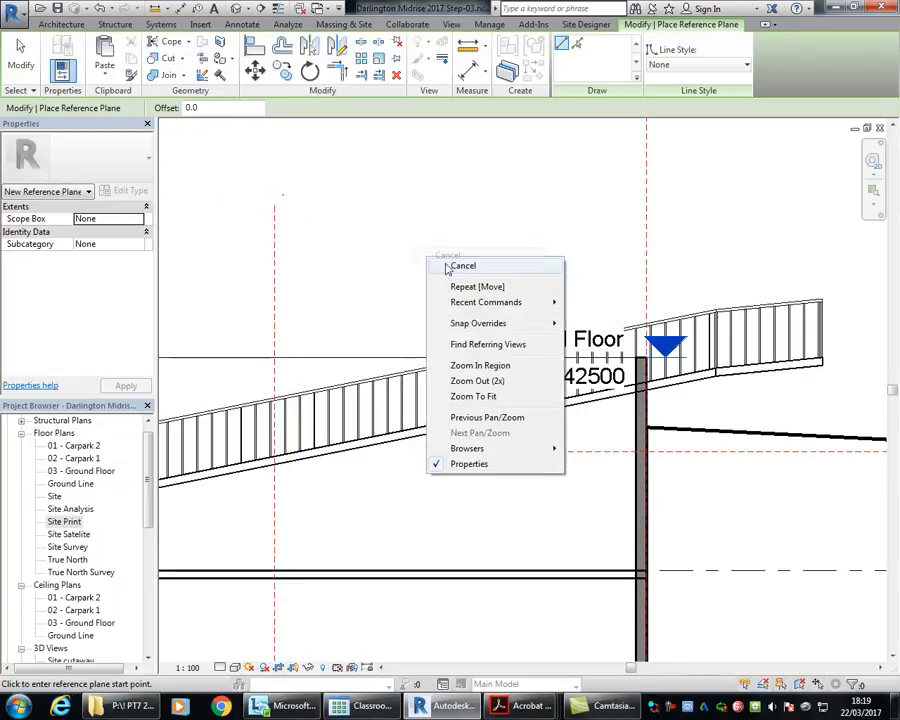
pyautogui.click(446, 262)
# Step: Examine the horizontal reference plane's level against the ground line, the property-line planes and the ramp, and clear the selection
pyautogui.scroll(-2, 400, 268)
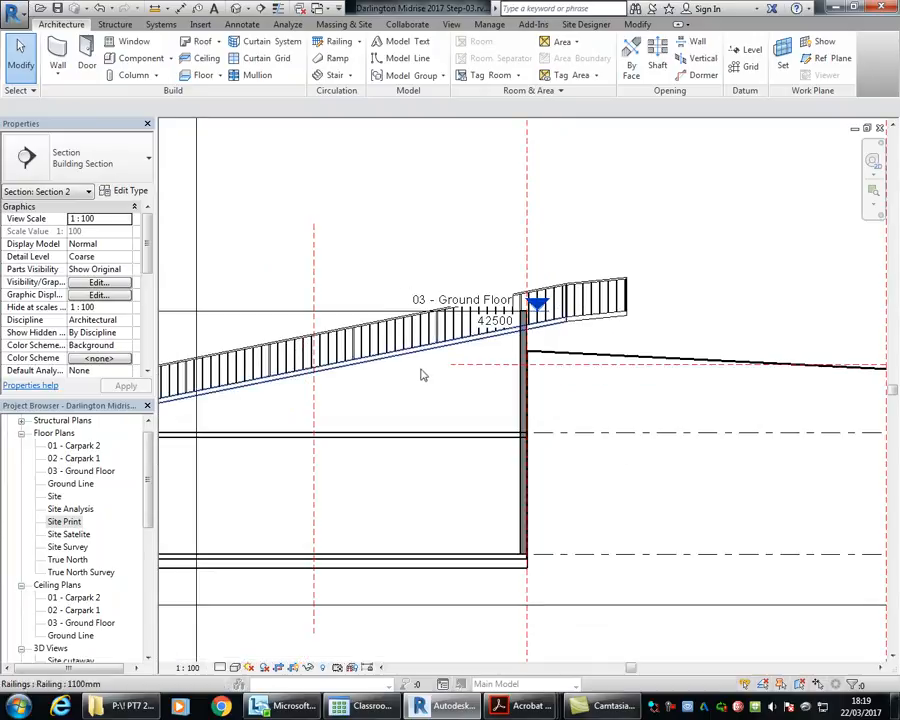
pyautogui.scroll(2, 456, 372)
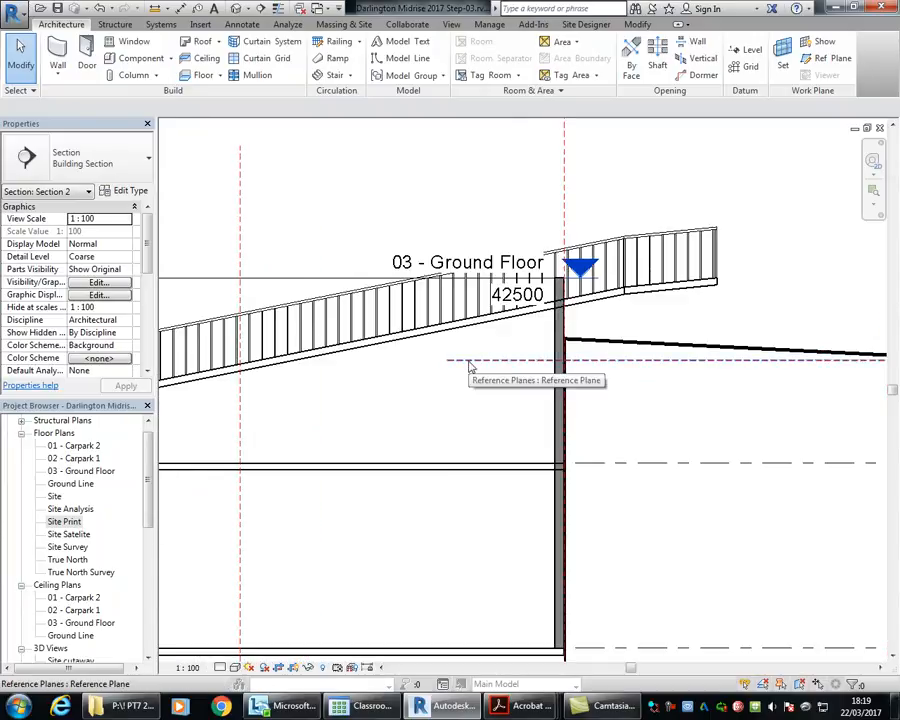
pyautogui.scroll(-2, 498, 364)
pyautogui.moveTo(498, 364); pyautogui.dragTo(382, 361, button='middle')
pyautogui.scroll(-1, 331, 352)
pyautogui.click(331, 349)
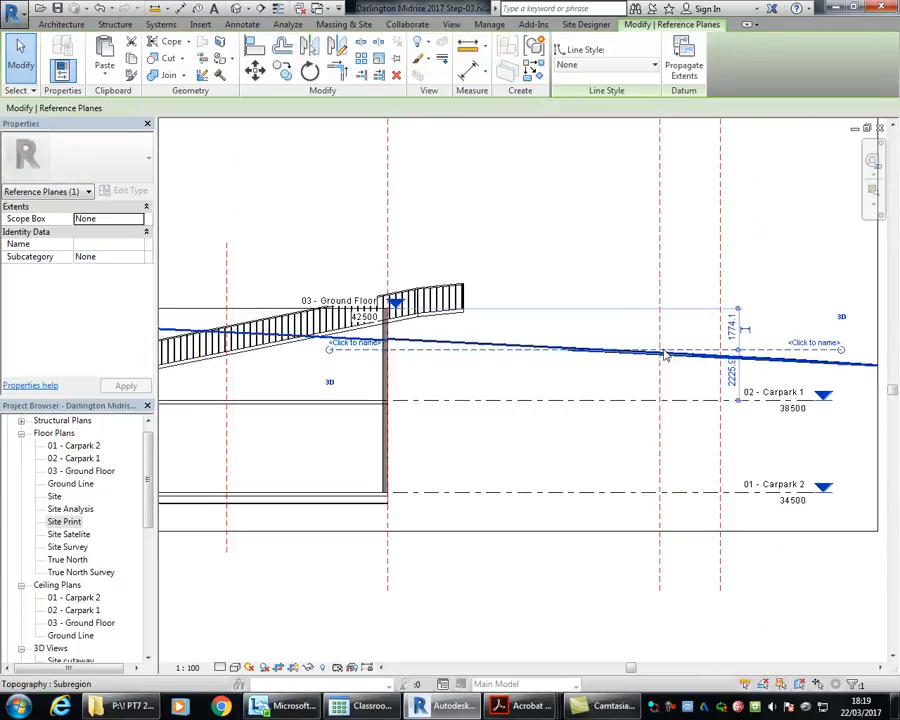
pyautogui.scroll(4, 670, 358)
pyautogui.scroll(-2, 573, 332)
pyautogui.moveTo(573, 332); pyautogui.dragTo(691, 321, button='middle')
pyautogui.scroll(-2, 580, 348)
pyautogui.scroll(-1, 460, 318)
pyautogui.moveTo(460, 318); pyautogui.dragTo(522, 339, button='middle')
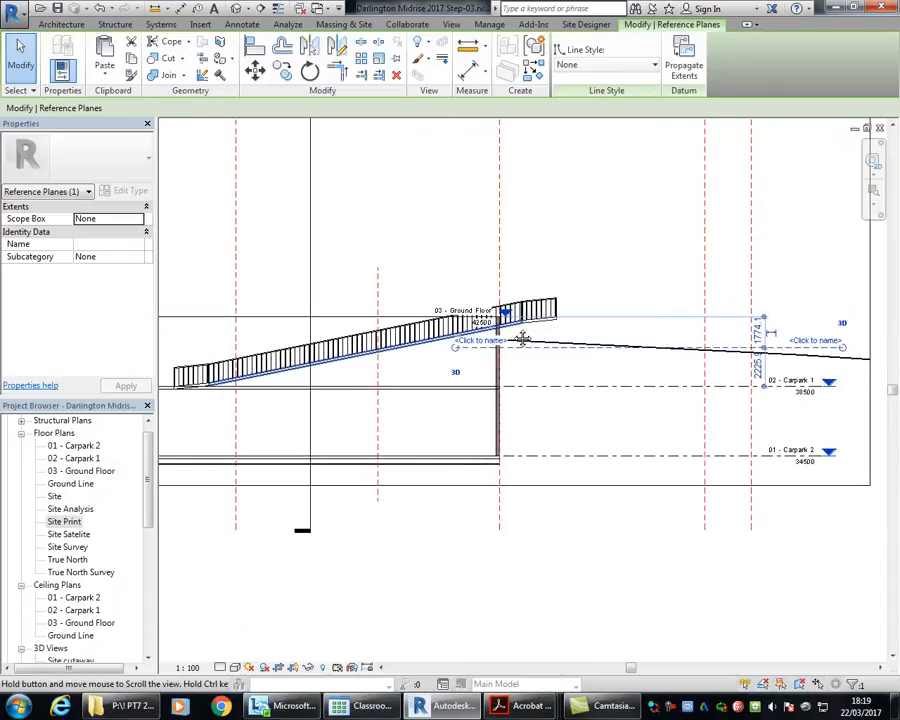
pyautogui.click(414, 271)
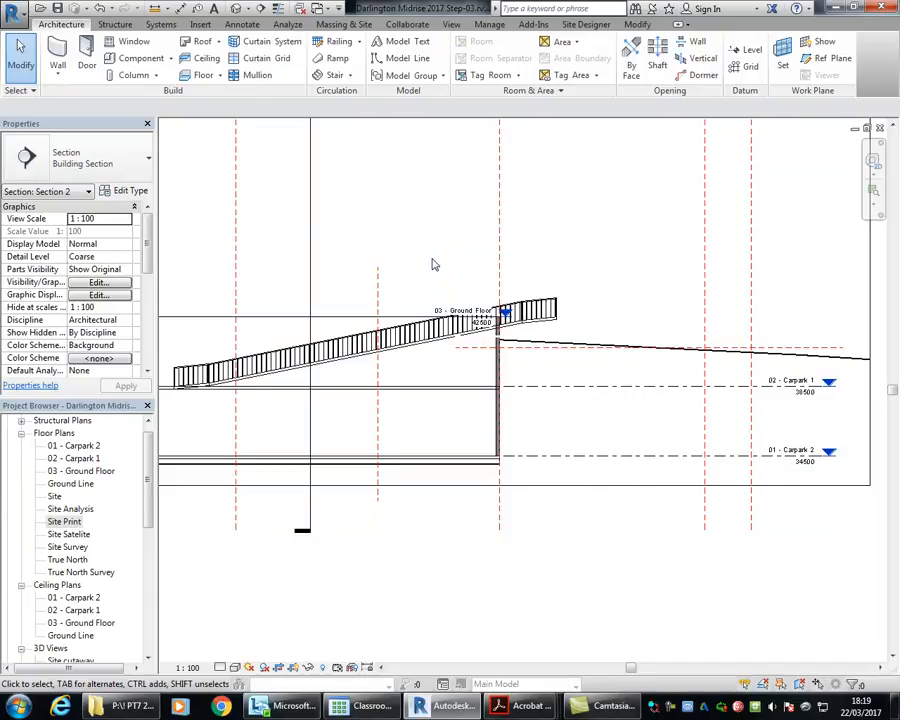
# Step: Copy the new vertical reference plane 10500 mm horizontally toward the street, just beyond the ramp's upper end
pyautogui.scroll(4, 433, 264)
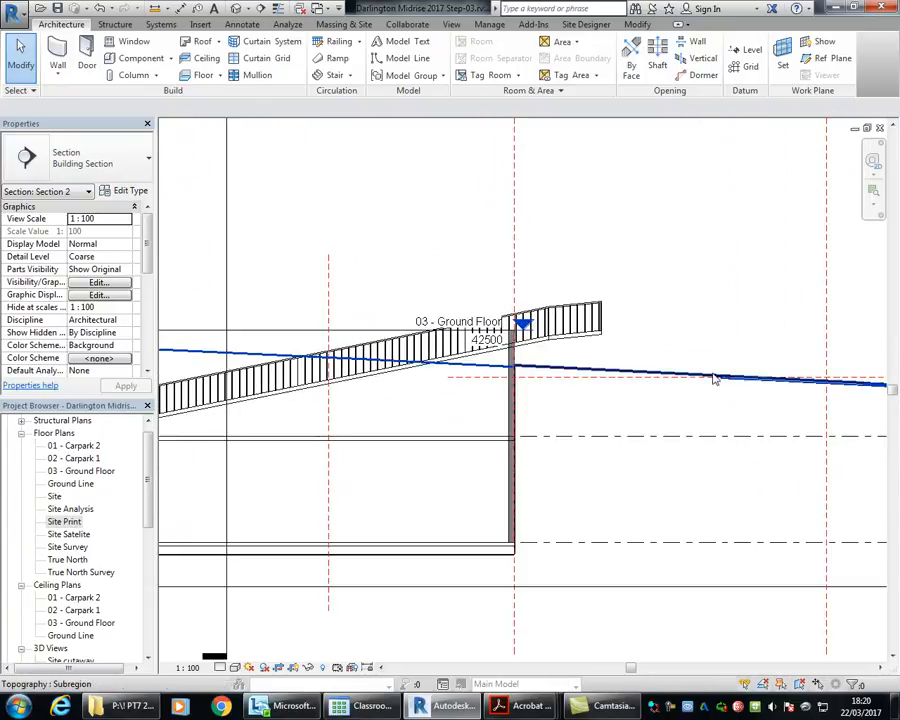
pyautogui.click(329, 410)
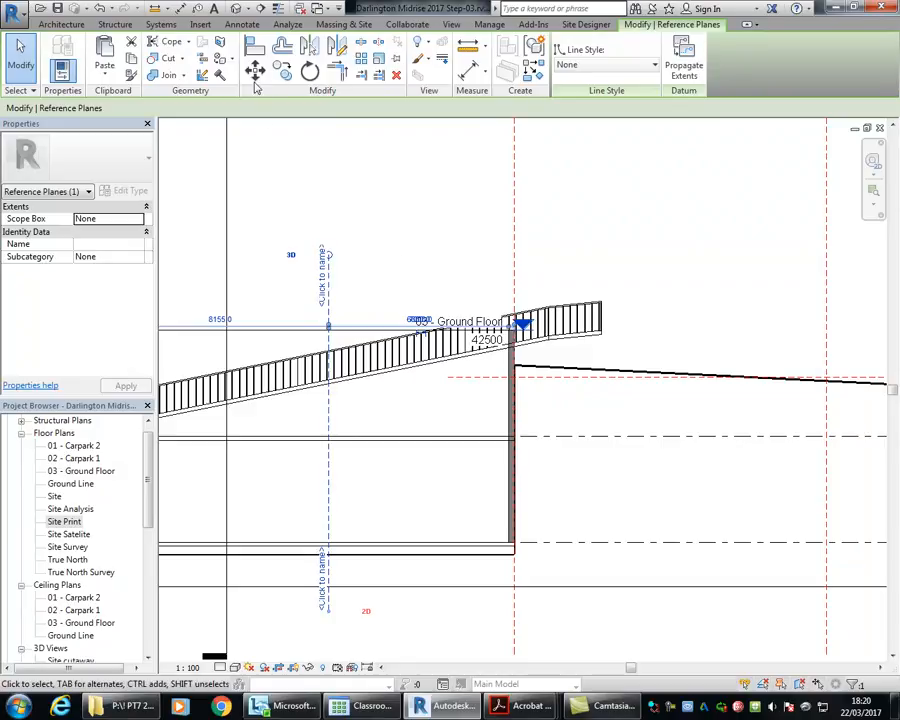
pyautogui.click(283, 72)
pyautogui.click(330, 283)
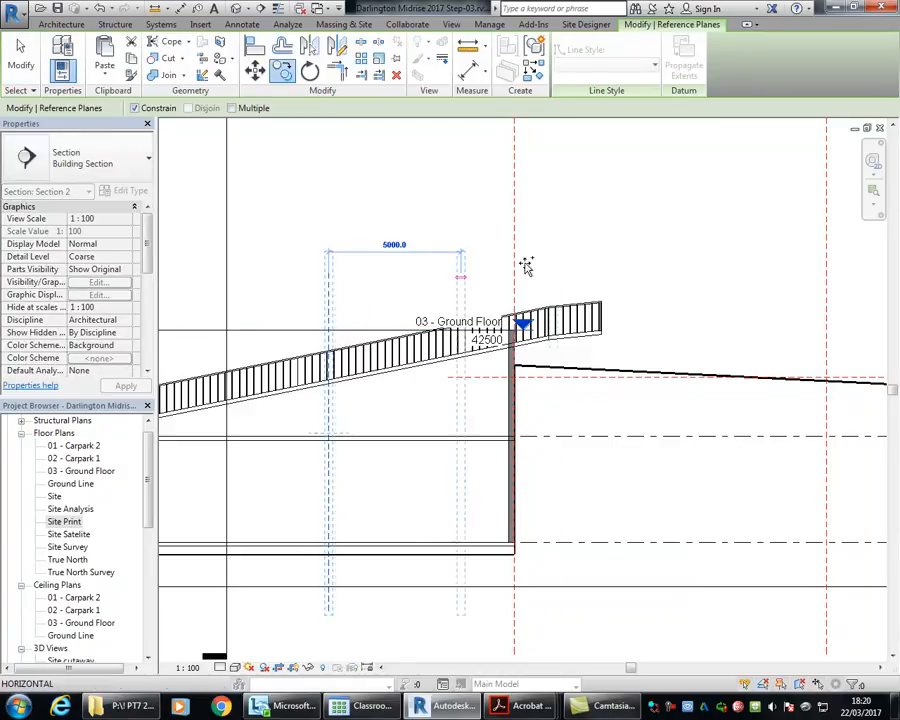
pyautogui.click(607, 258)
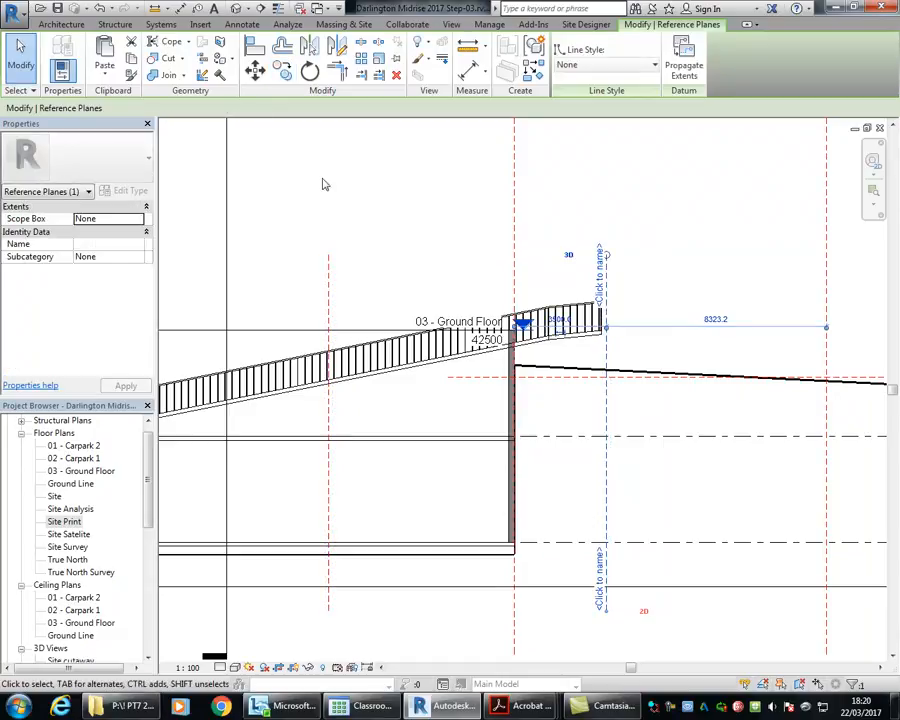
# Step: Place an aligned dimension above the ramp between the original and copied vertical reference planes, and end the command
pyautogui.click(468, 68)
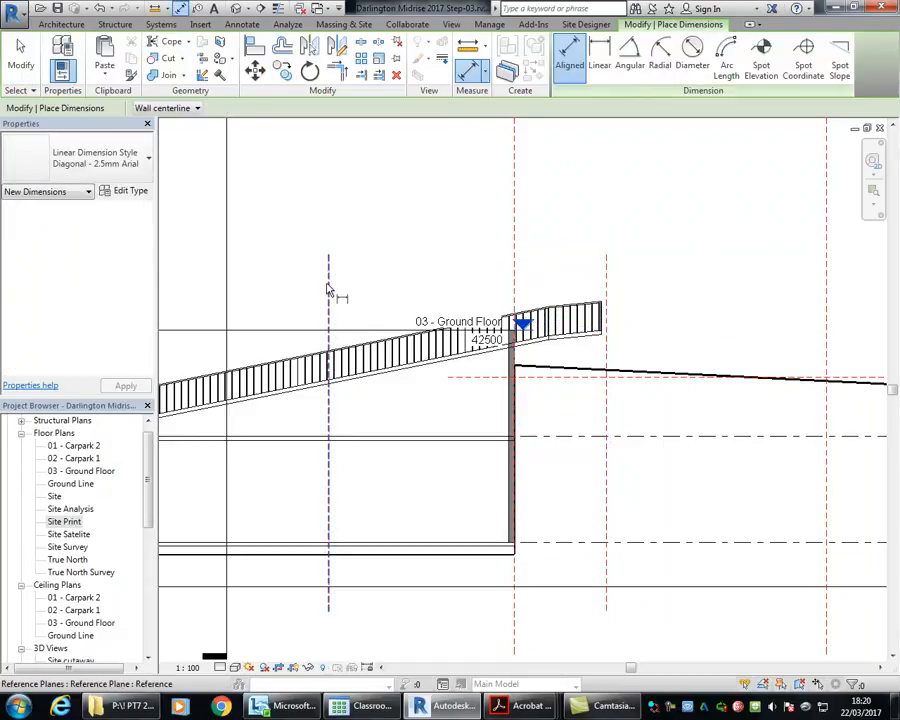
pyautogui.click(328, 285)
pyautogui.click(605, 280)
pyautogui.click(468, 172)
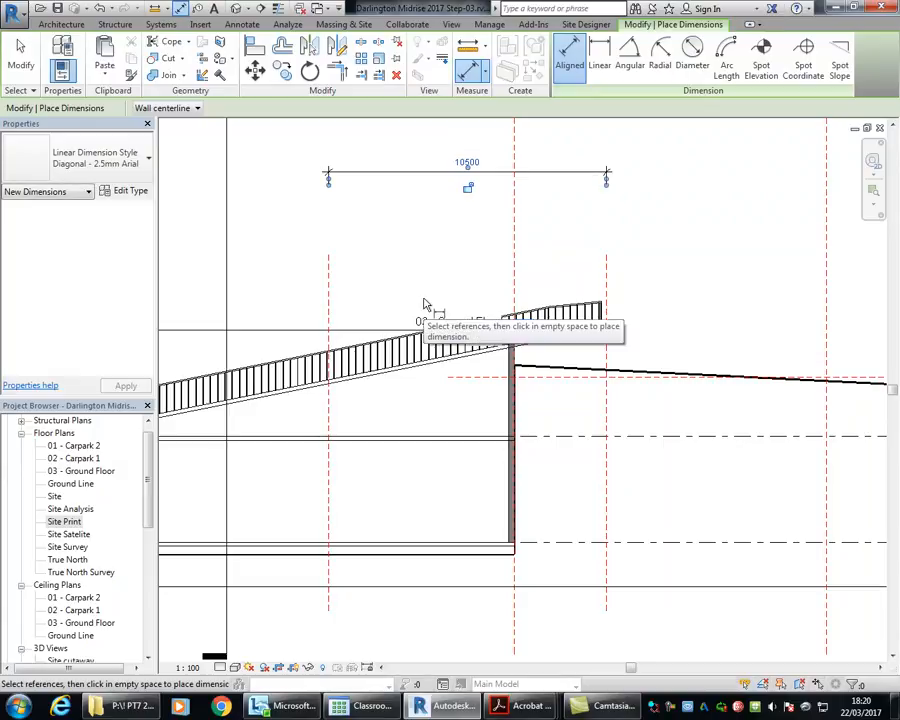
pyautogui.press('Escape')
pyautogui.press('Escape')
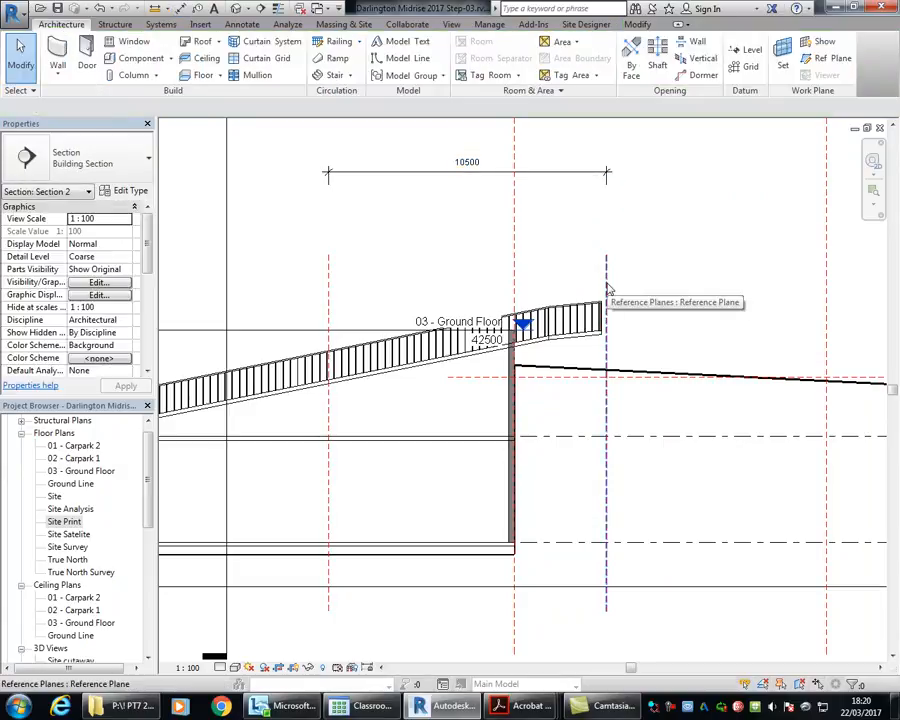
# Step: Move the horizontal reference plane down onto the ground line where it crosses the copied vertical reference plane beyond the ramp's upper end
pyautogui.click(607, 290)
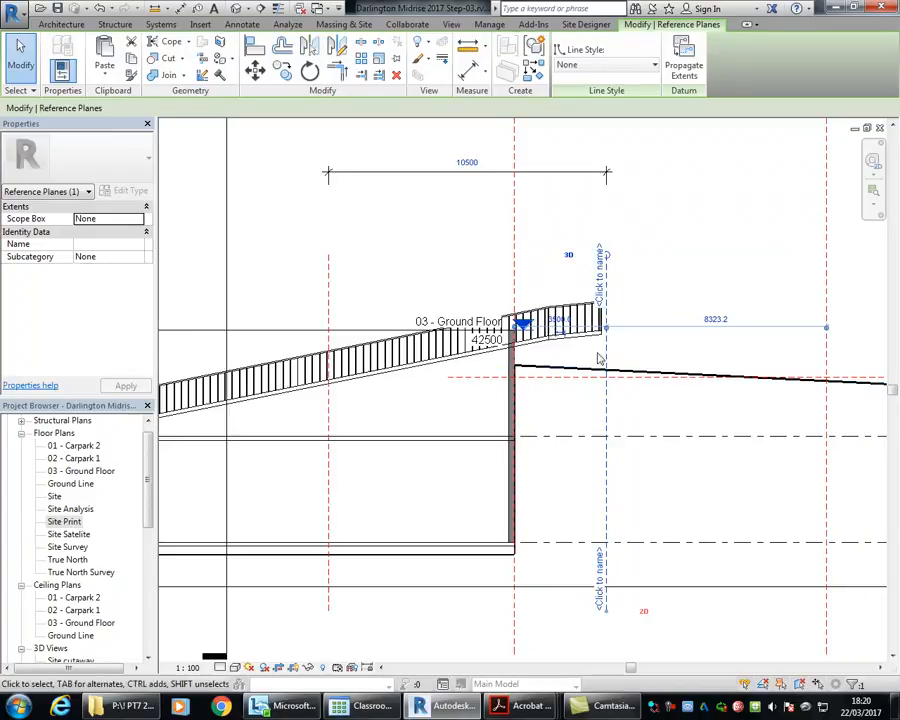
pyautogui.moveTo(605, 348); pyautogui.dragTo(335, 308)
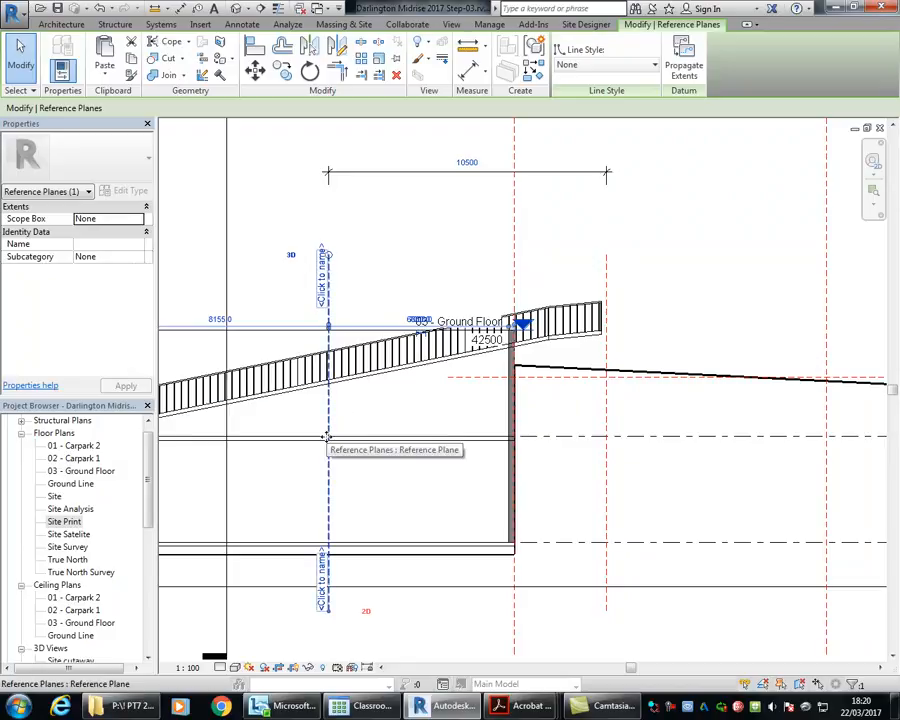
pyautogui.click(607, 283)
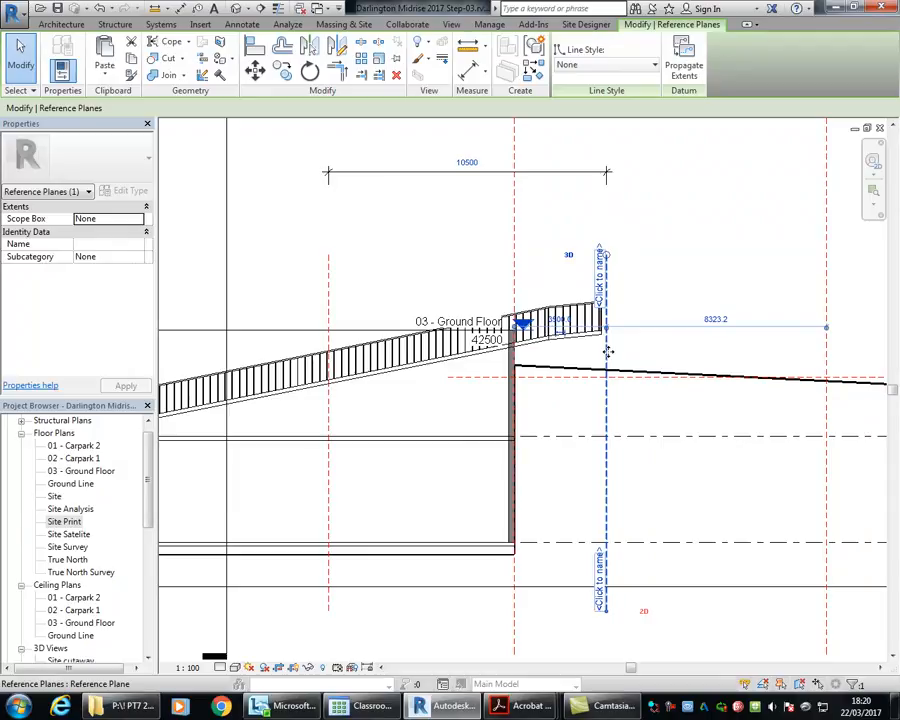
pyautogui.scroll(5, 632, 380)
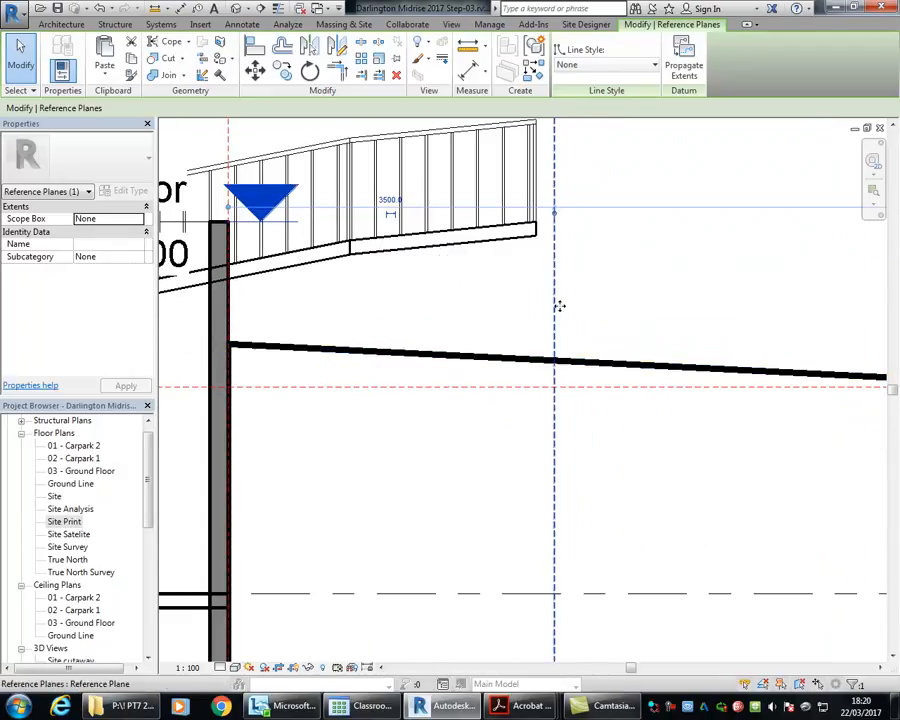
pyautogui.click(520, 388)
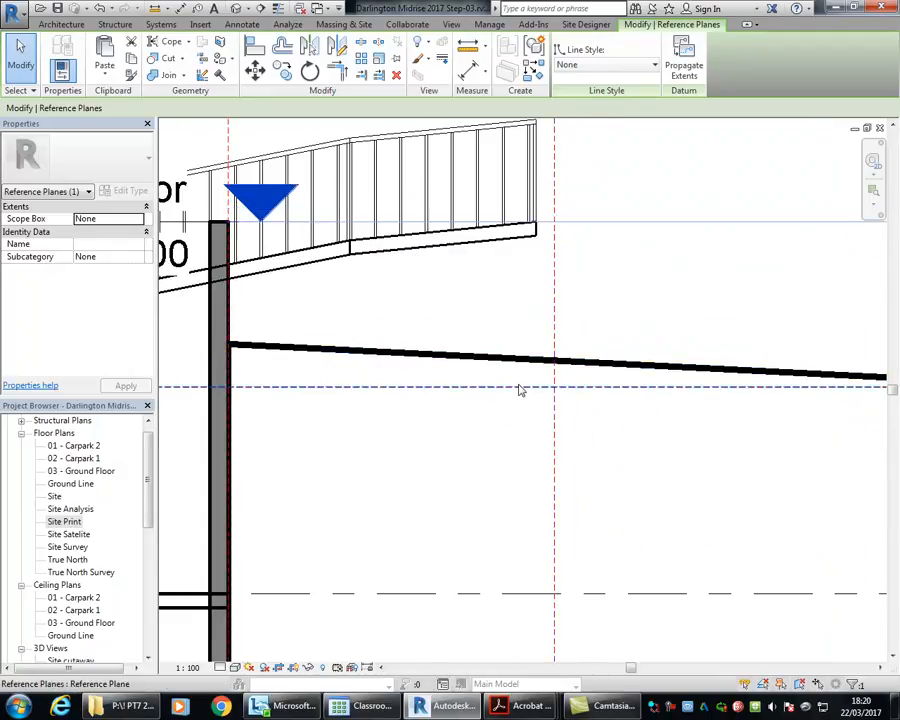
pyautogui.scroll(1, 558, 362)
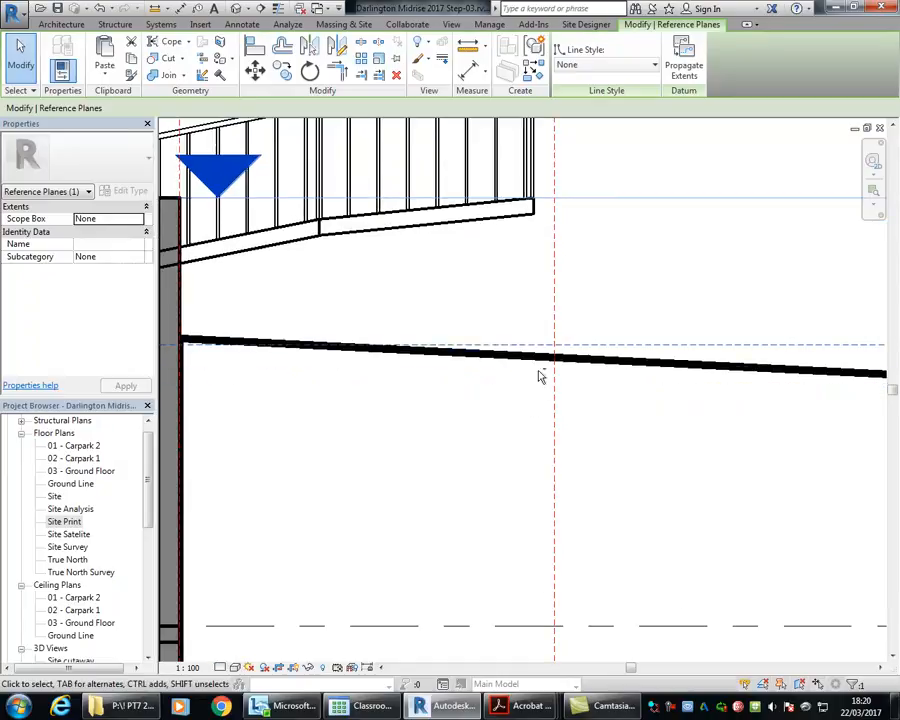
pyautogui.scroll(3, 542, 352)
pyautogui.press('Down')
pyautogui.press('Down')
pyautogui.press('Down')
pyautogui.press('Down')
pyautogui.press('Down')
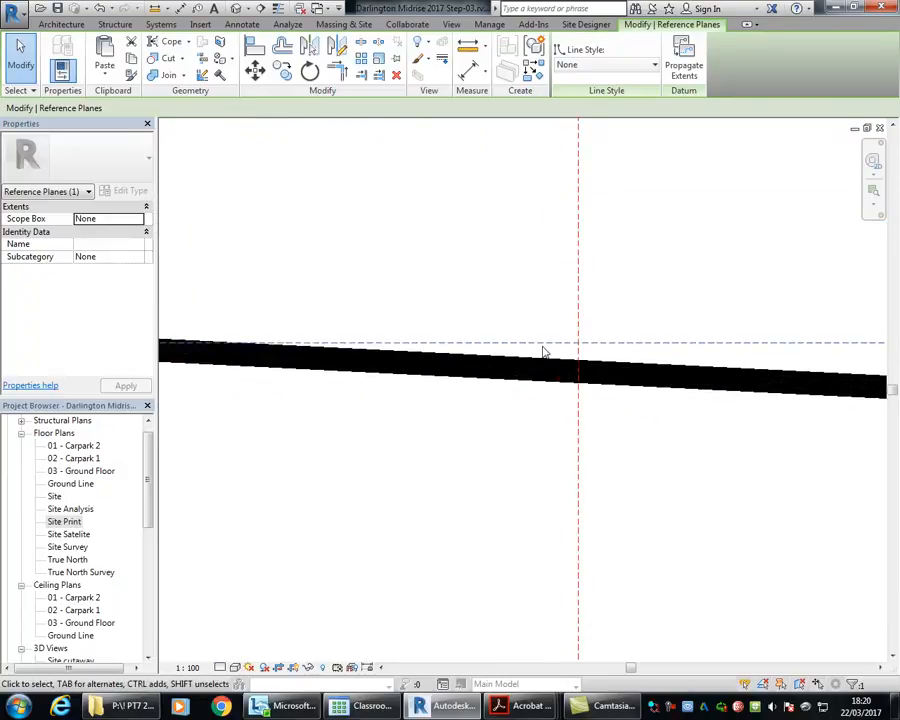
pyautogui.moveTo(542, 346); pyautogui.dragTo(560, 370)
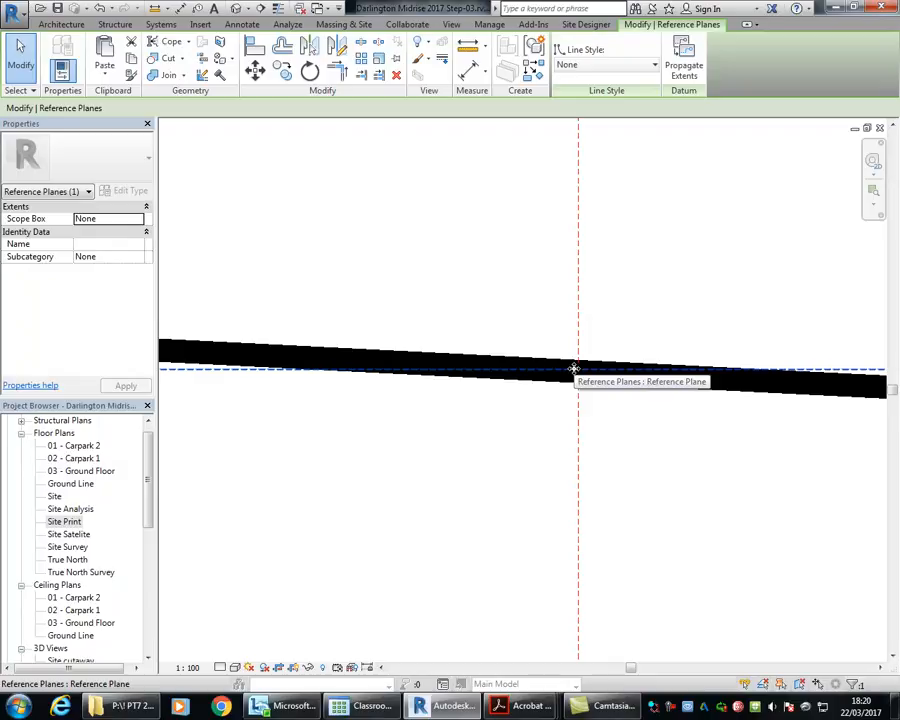
pyautogui.scroll(-4, 574, 369)
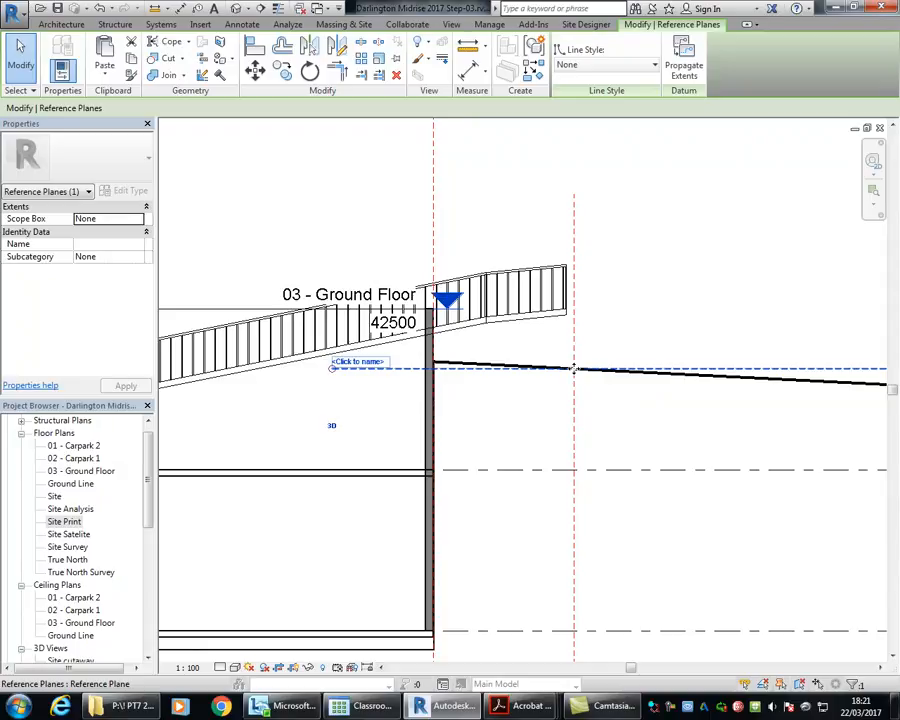
# Step: Clear the selection and examine the ramp's full length against the vertical reference planes and the adjusted horizontal plane
pyautogui.click(346, 201)
pyautogui.scroll(-2, 347, 202)
pyautogui.moveTo(352, 208); pyautogui.dragTo(483, 273, button='middle')
pyautogui.scroll(1, 482, 268)
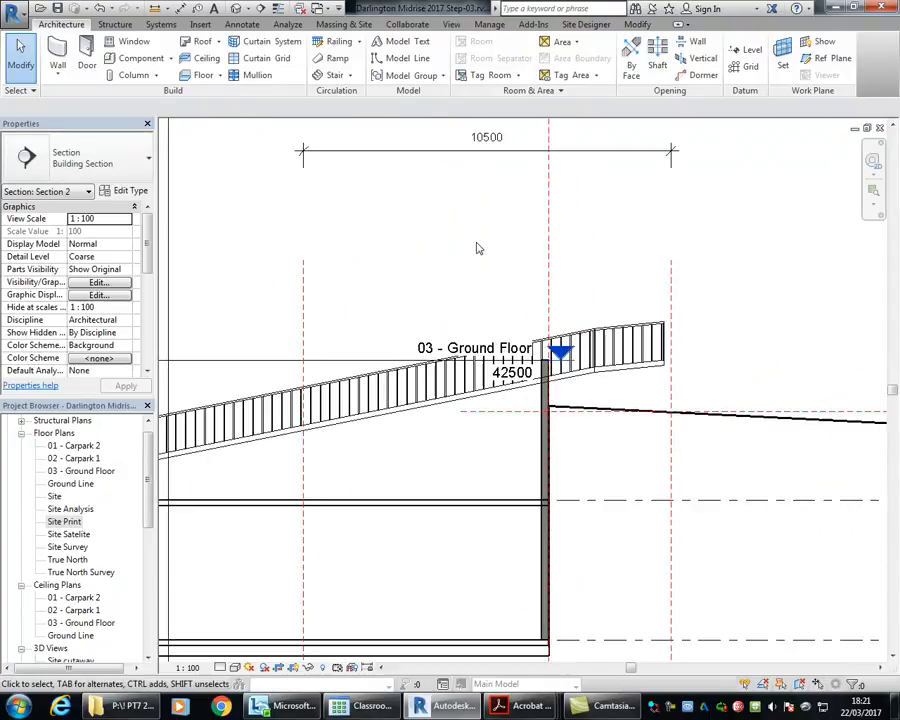
pyautogui.moveTo(436, 244); pyautogui.dragTo(384, 227, button='middle')
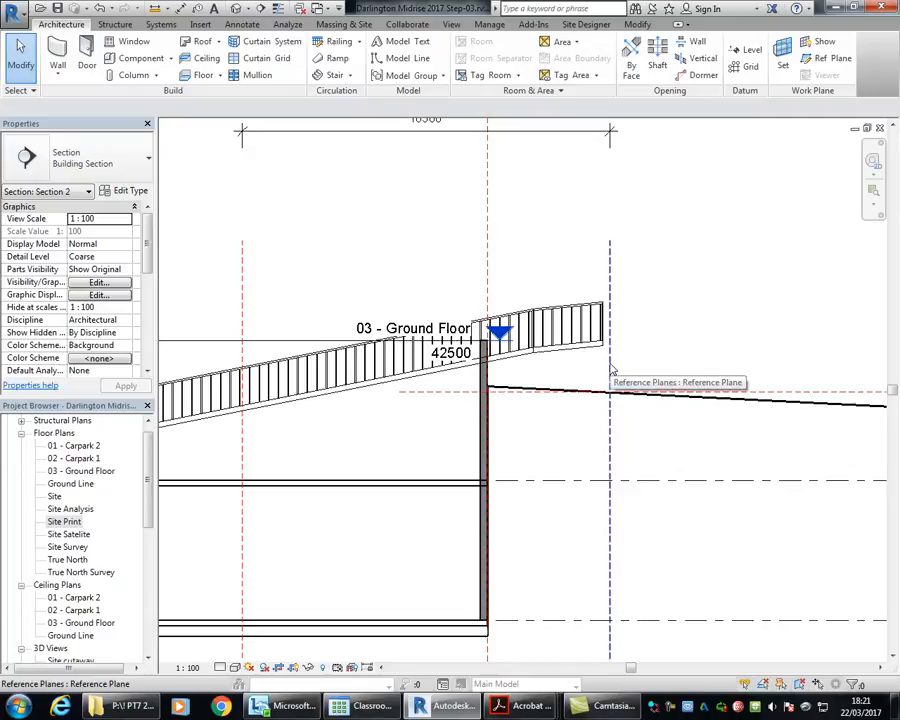
pyautogui.scroll(-2, 384, 276)
pyautogui.moveTo(384, 276); pyautogui.dragTo(577, 274, button='middle')
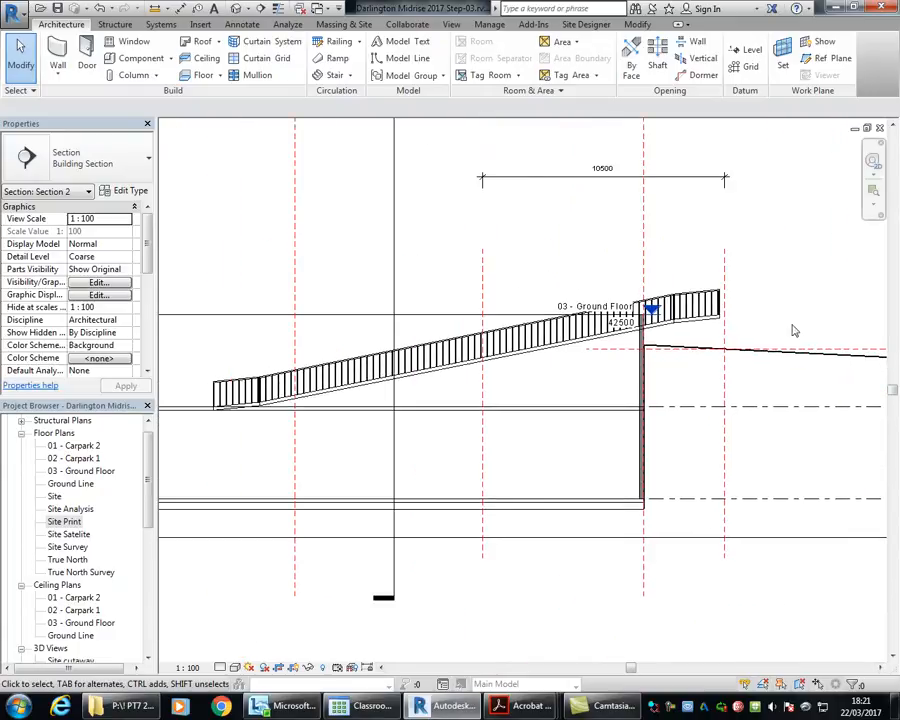
# Step: Measure the vertical distance at the basement wall from the horizontal reference plane down to the carpark level below it
pyautogui.scroll(5, 793, 330)
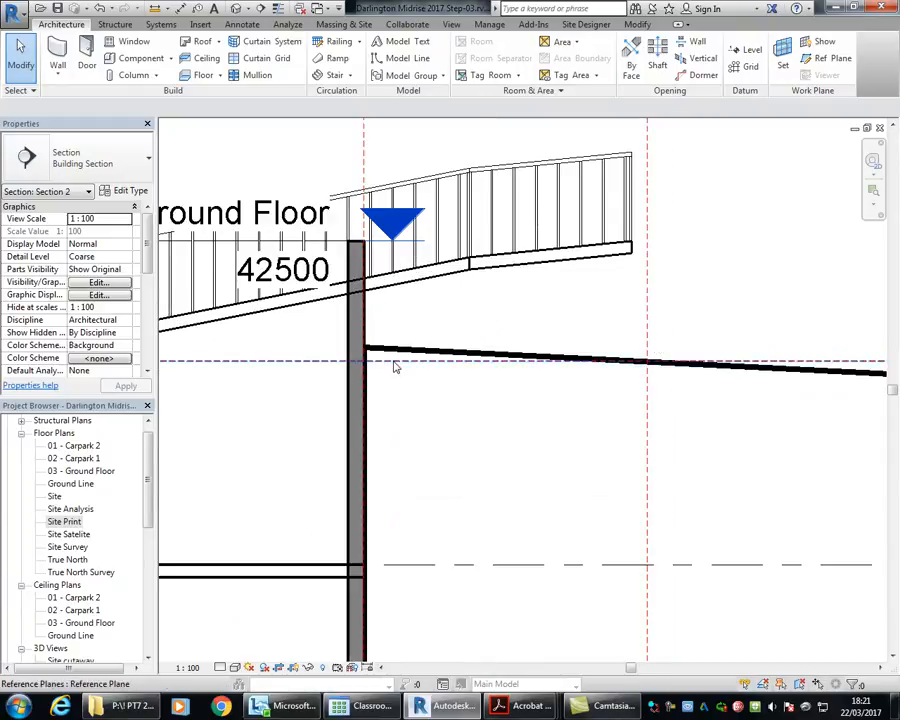
pyautogui.click(155, 8)
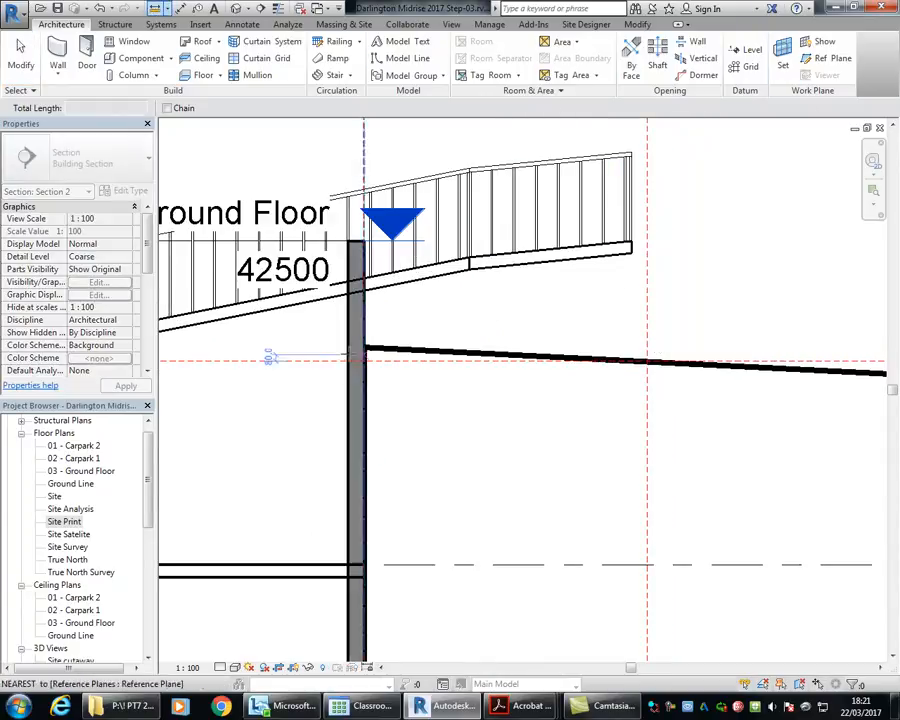
pyautogui.click(364, 360)
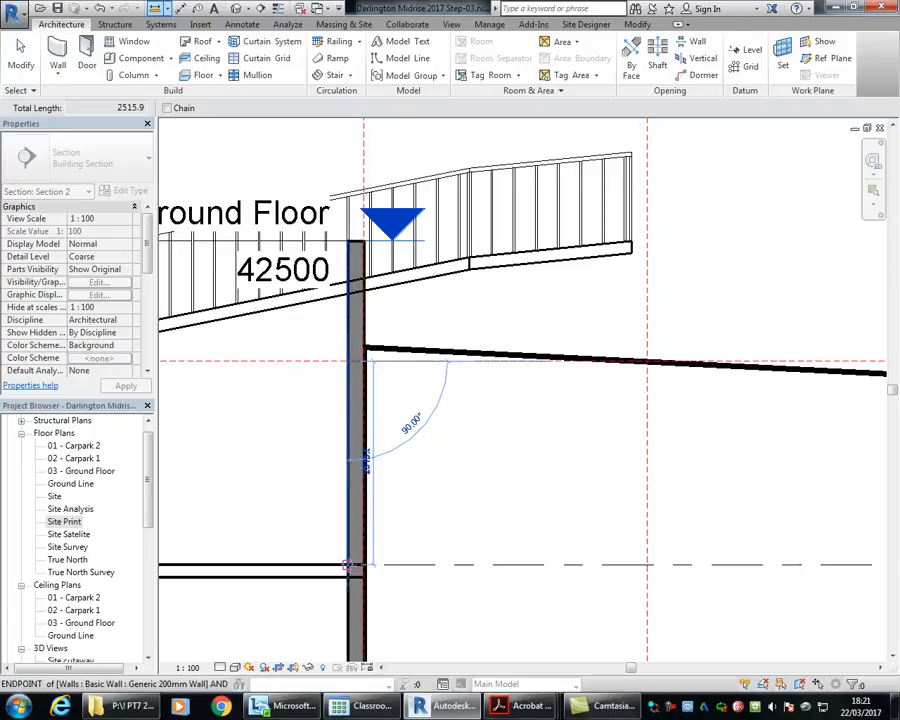
pyautogui.click(364, 565)
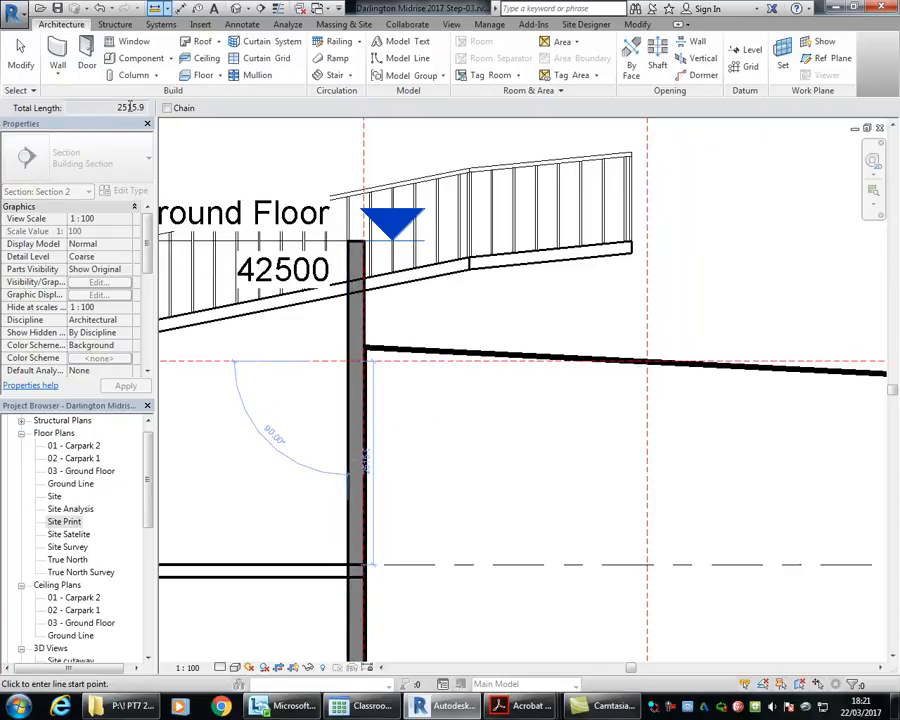
pyautogui.rightClick(247, 158)
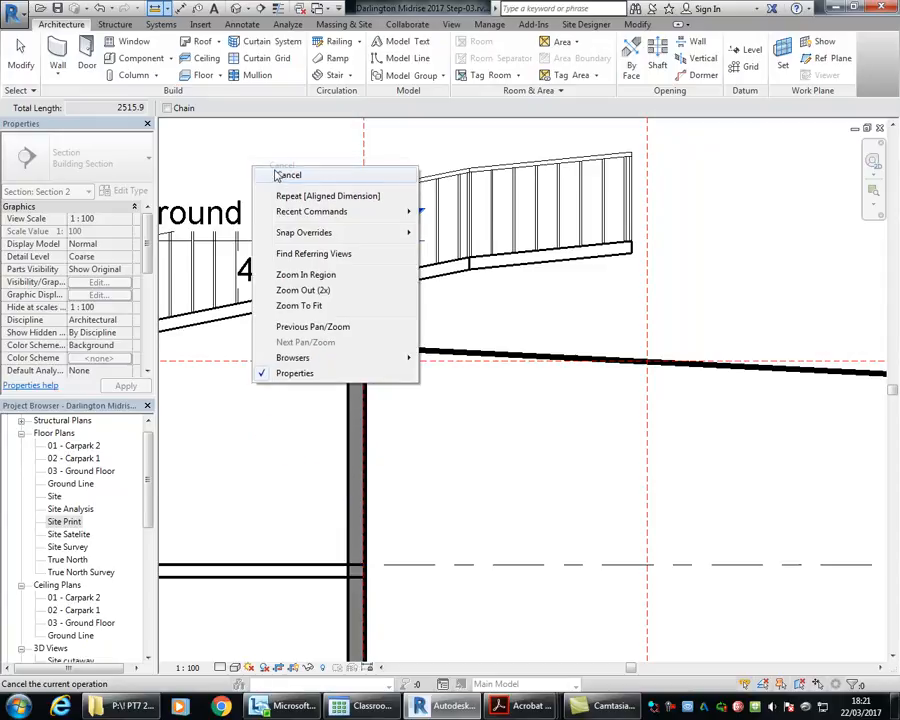
pyautogui.click(279, 174)
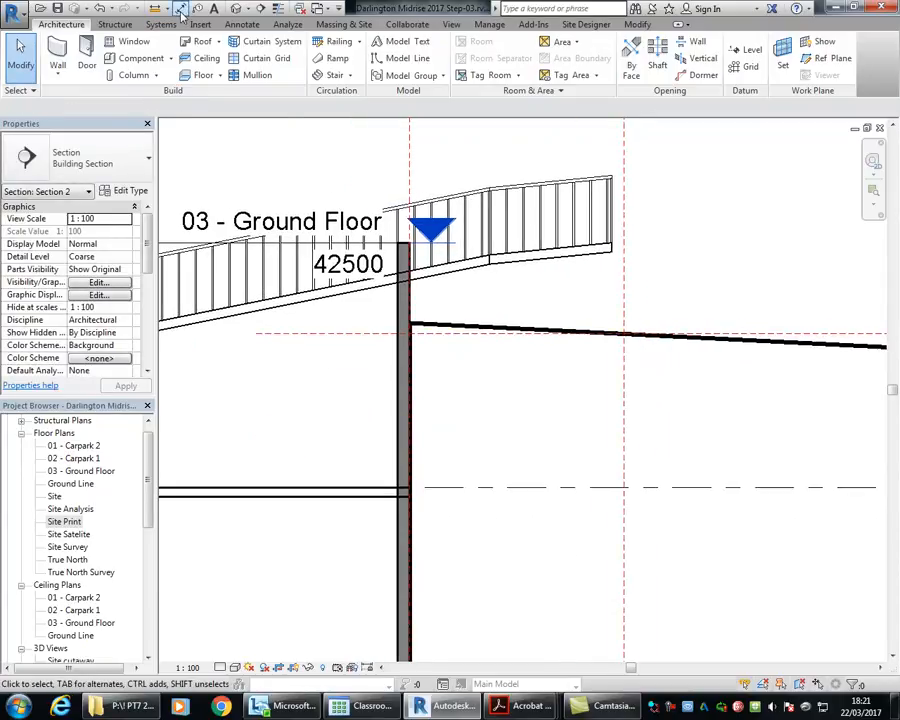
# Step: Place an aligned dimension between the horizontal reference plane and the carpark level below it, and end the command
pyautogui.click(181, 10)
pyautogui.click(302, 333)
pyautogui.click(318, 493)
pyautogui.rightClick(531, 276)
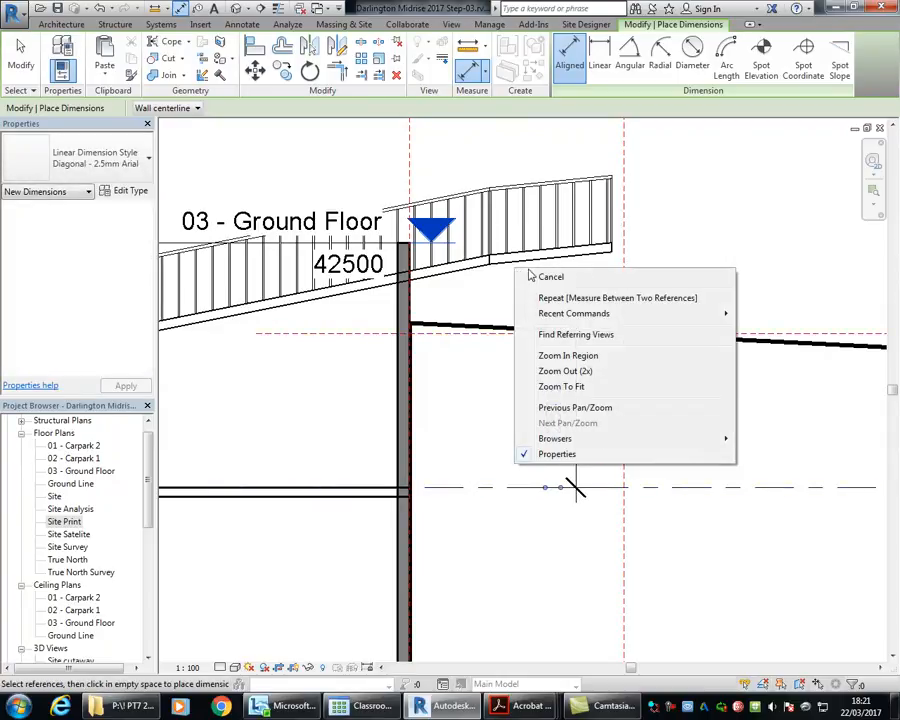
pyautogui.rightClick(546, 278)
pyautogui.click(560, 285)
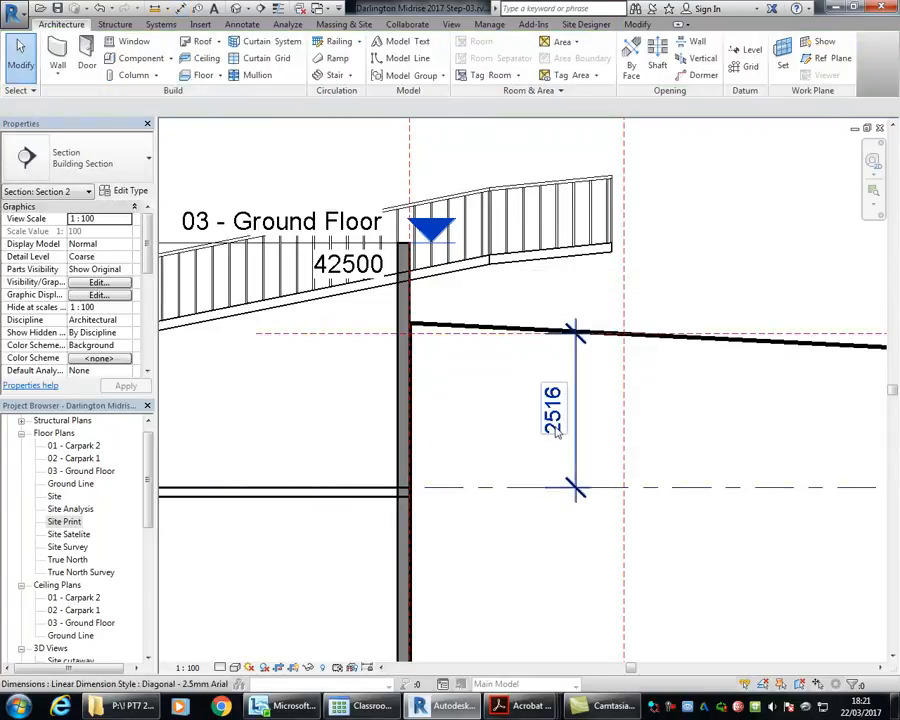
# Step: Set the horizontal reference plane's height above the carpark level below to 2500 mm and clear the selection
pyautogui.click(347, 335)
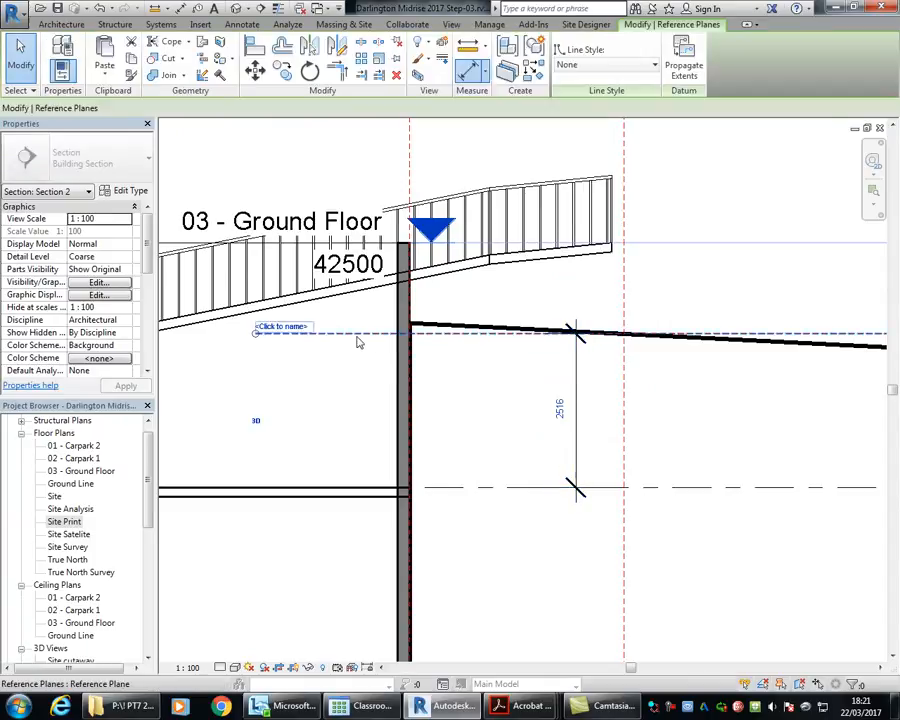
pyautogui.click(550, 405)
pyautogui.write('2500')
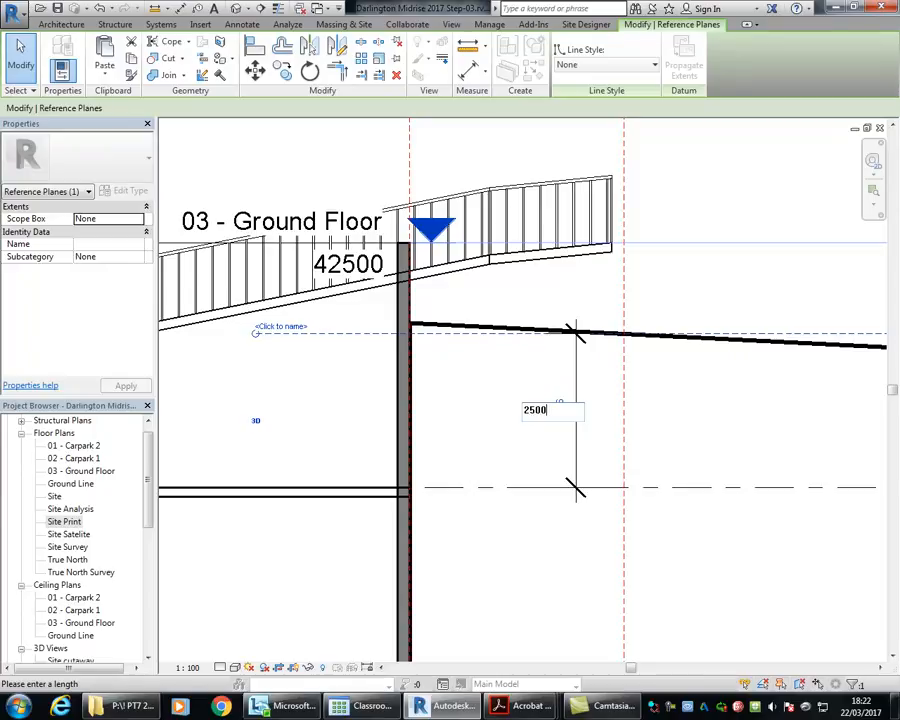
pyautogui.press('Return')
pyautogui.click(492, 151)
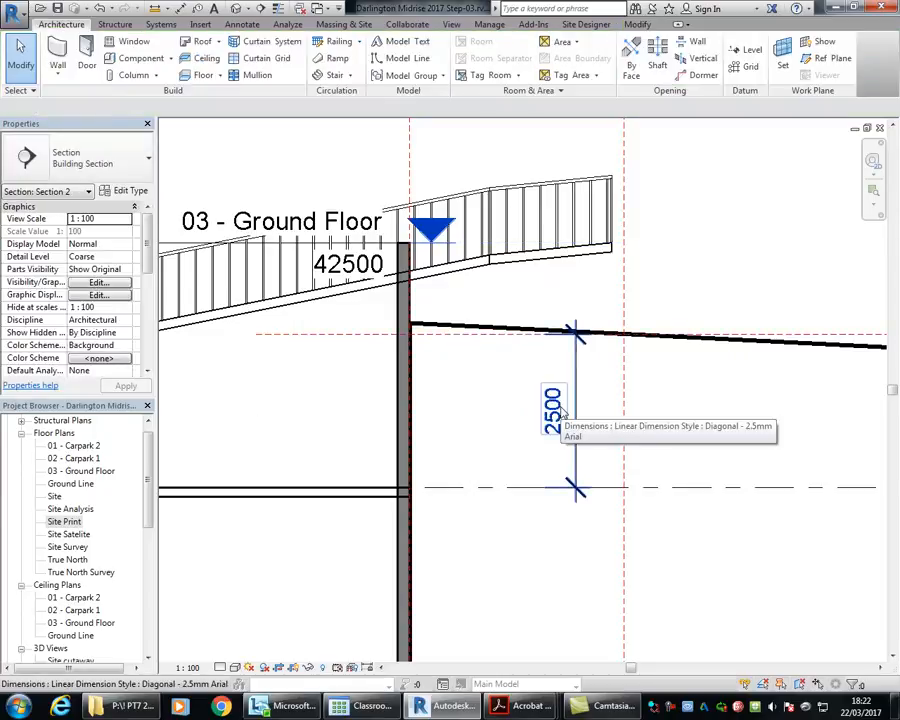
# Step: Examine the whole ramp and its transitions against the reference planes, basement wall and carpark floors
pyautogui.scroll(-4, 250, 330)
pyautogui.moveTo(270, 385); pyautogui.dragTo(472, 442, button='middle')
pyautogui.scroll(-1, 190, 463)
pyautogui.moveTo(250, 442); pyautogui.dragTo(470, 432, button='middle')
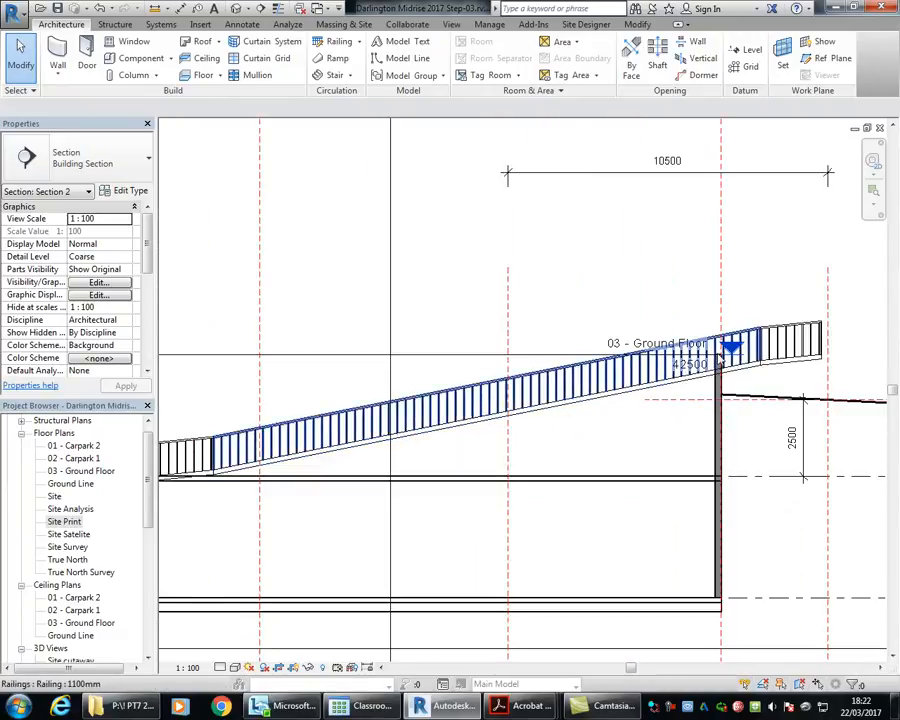
pyautogui.moveTo(755, 444); pyautogui.dragTo(756, 433, button='middle')
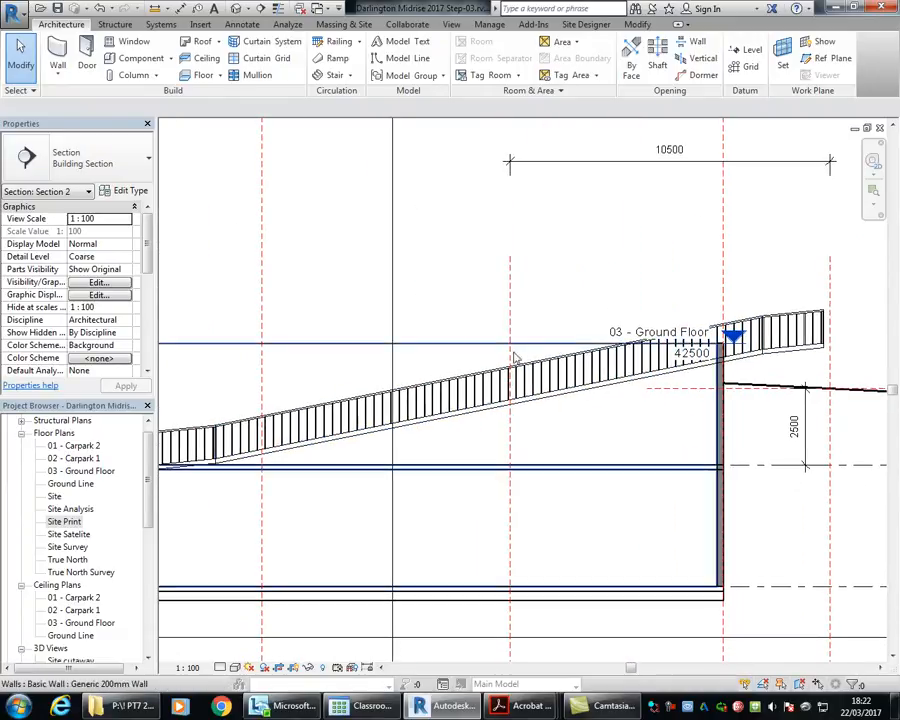
pyautogui.scroll(-1, 448, 430)
pyautogui.moveTo(448, 430); pyautogui.dragTo(401, 403, button='middle')
pyautogui.scroll(-1, 636, 352)
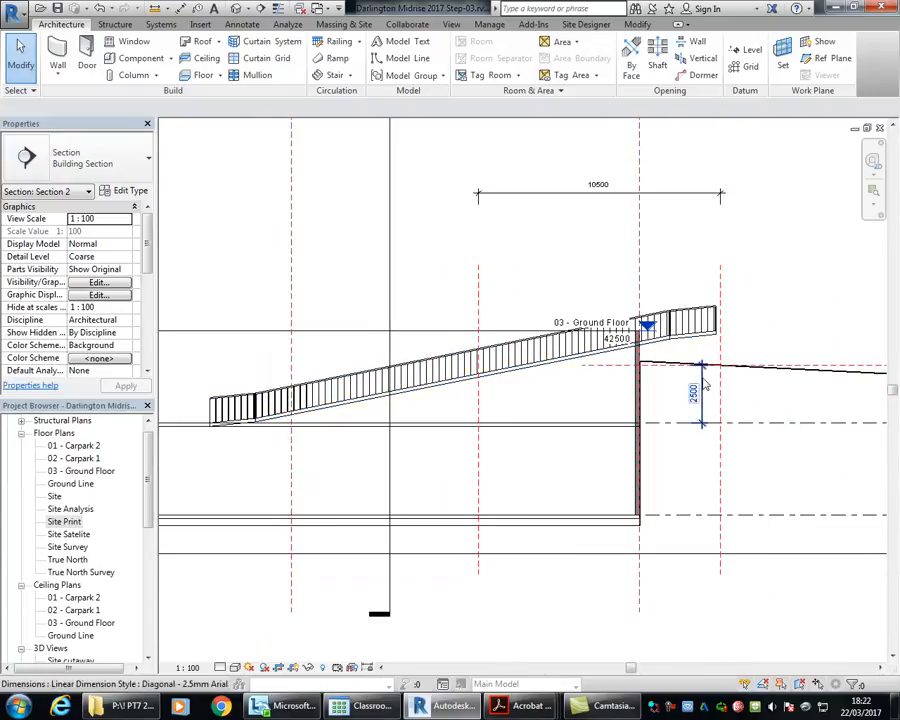
# Step: Measure the vertical distance from the 03 - Ground Floor level down to the horizontal reference plane, and end the measurement
pyautogui.click(697, 341)
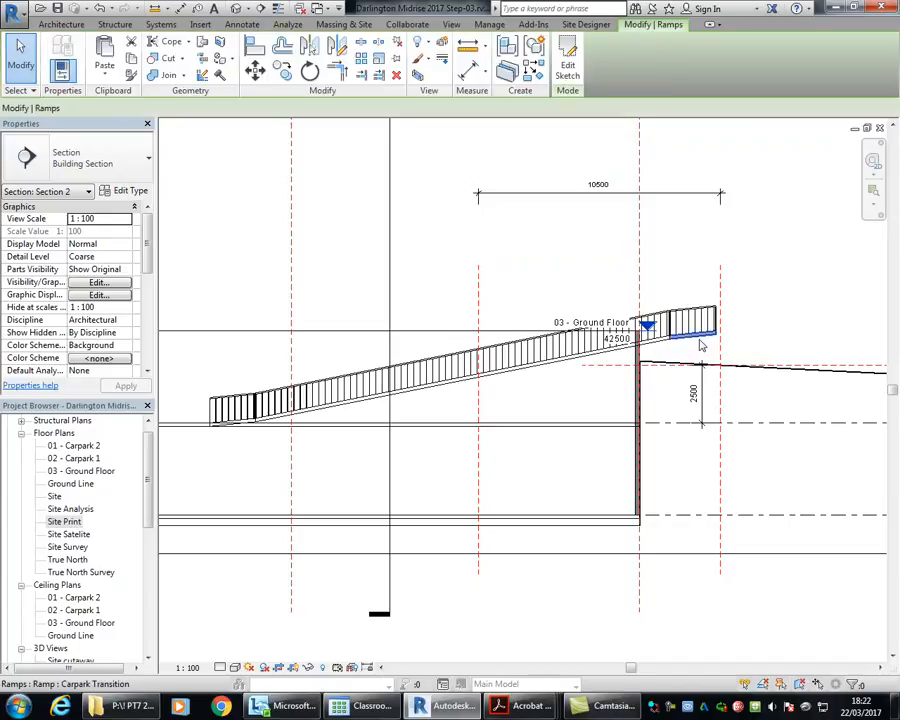
pyautogui.moveTo(680, 372); pyautogui.dragTo(605, 351, button='middle')
pyautogui.scroll(4, 605, 351)
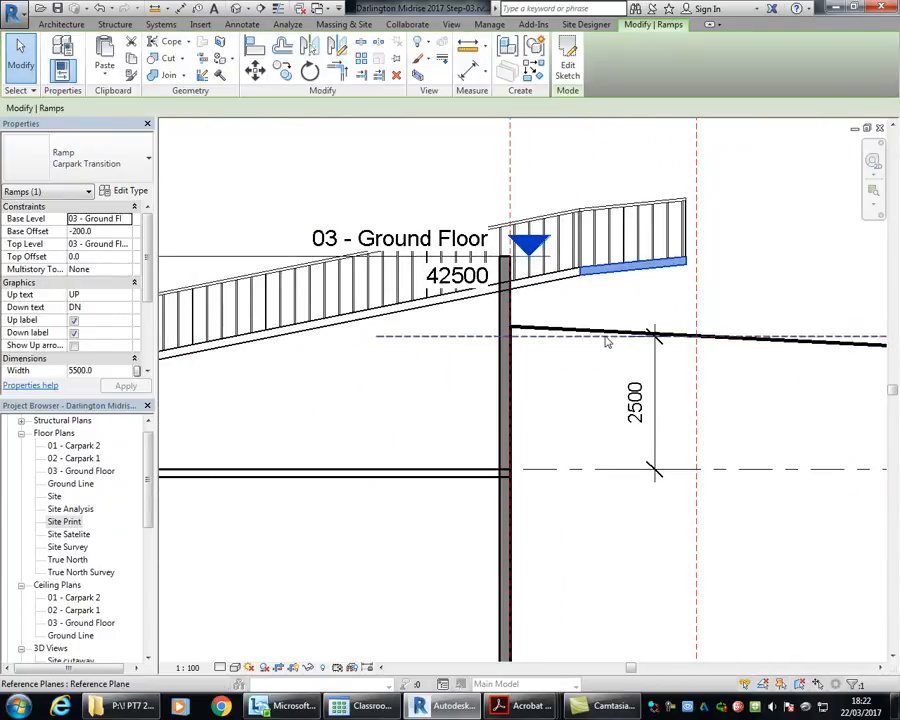
pyautogui.click(469, 45)
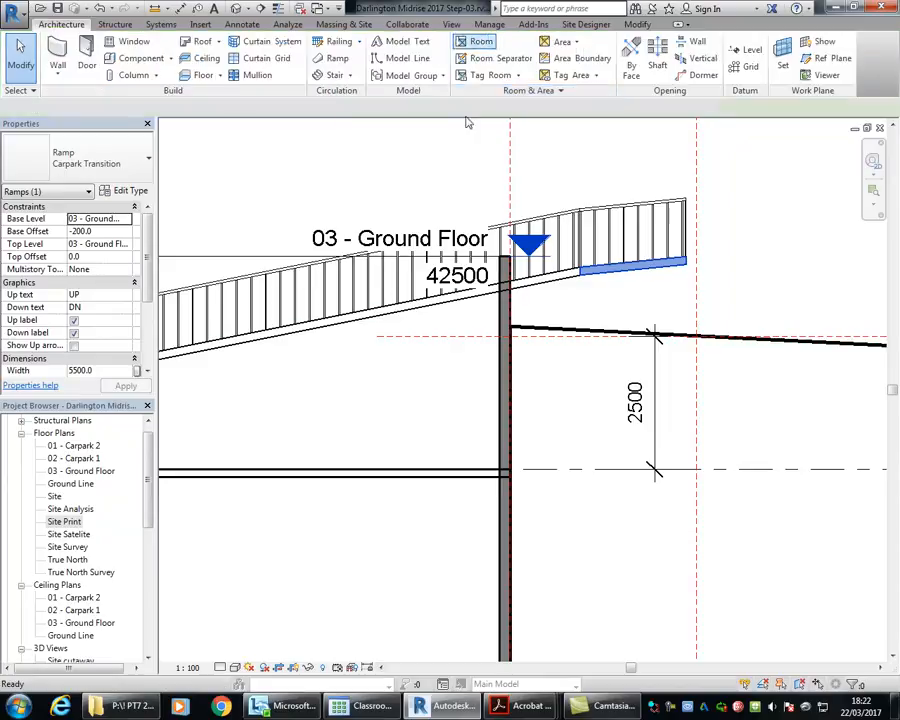
pyautogui.scroll(3, 490, 241)
pyautogui.click(458, 266)
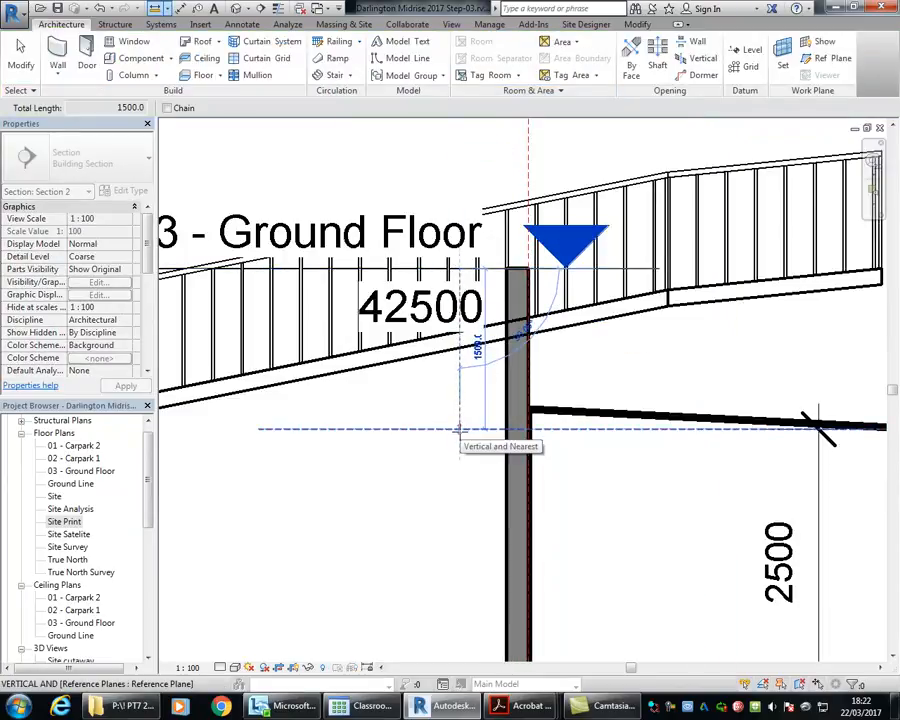
pyautogui.scroll(-3, 456, 430)
pyautogui.click(443, 422)
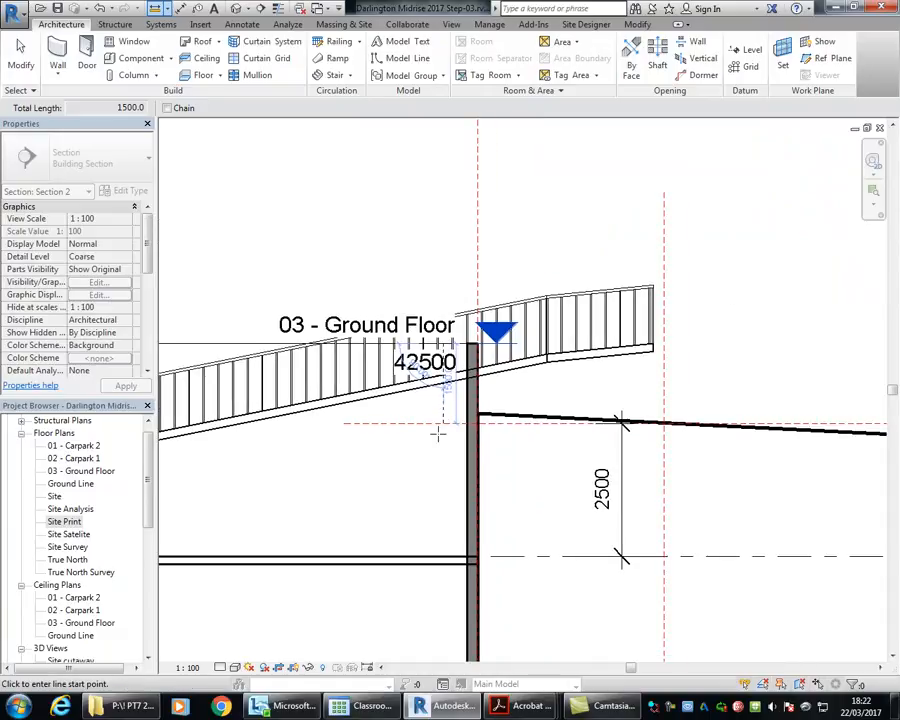
pyautogui.rightClick(304, 206)
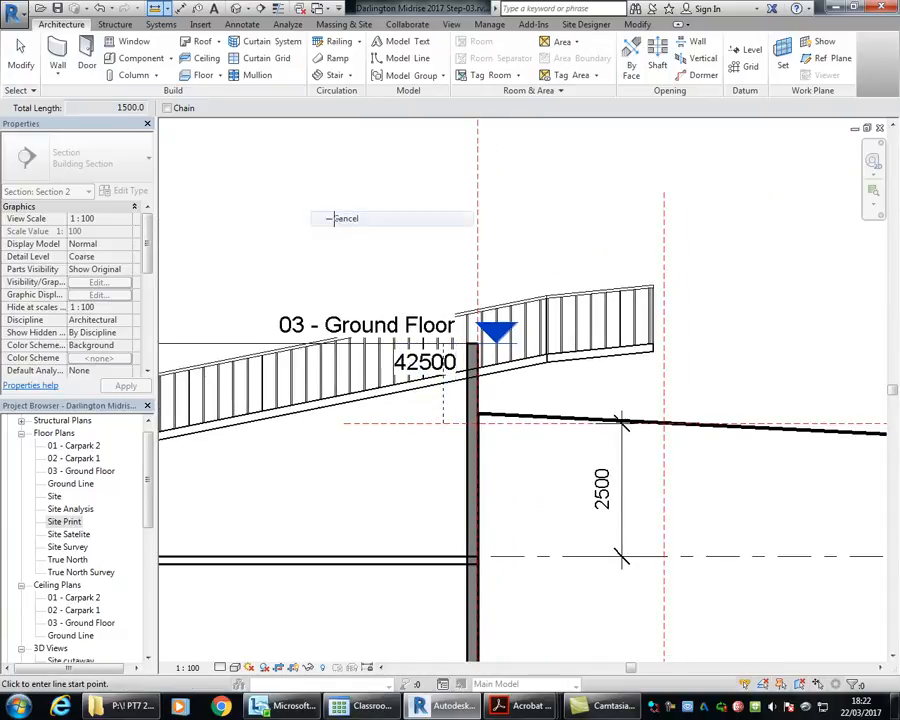
pyautogui.click(366, 230)
# Step: Set the upper transition ramp's top offset to -1500 and its base offset to -1700 from 03 - Ground Floor
pyautogui.click(607, 365)
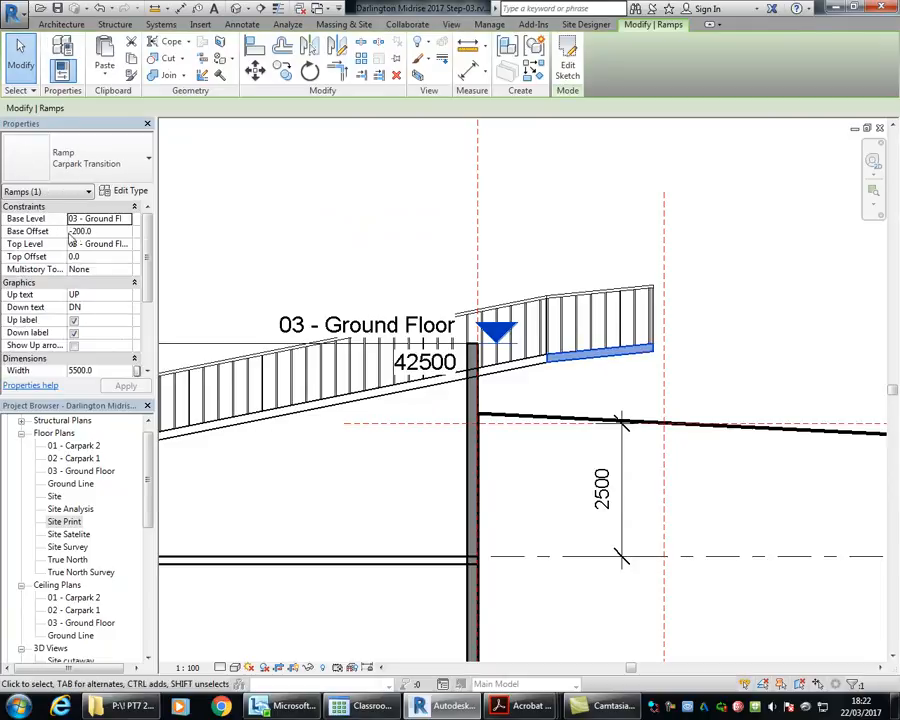
pyautogui.click(99, 258)
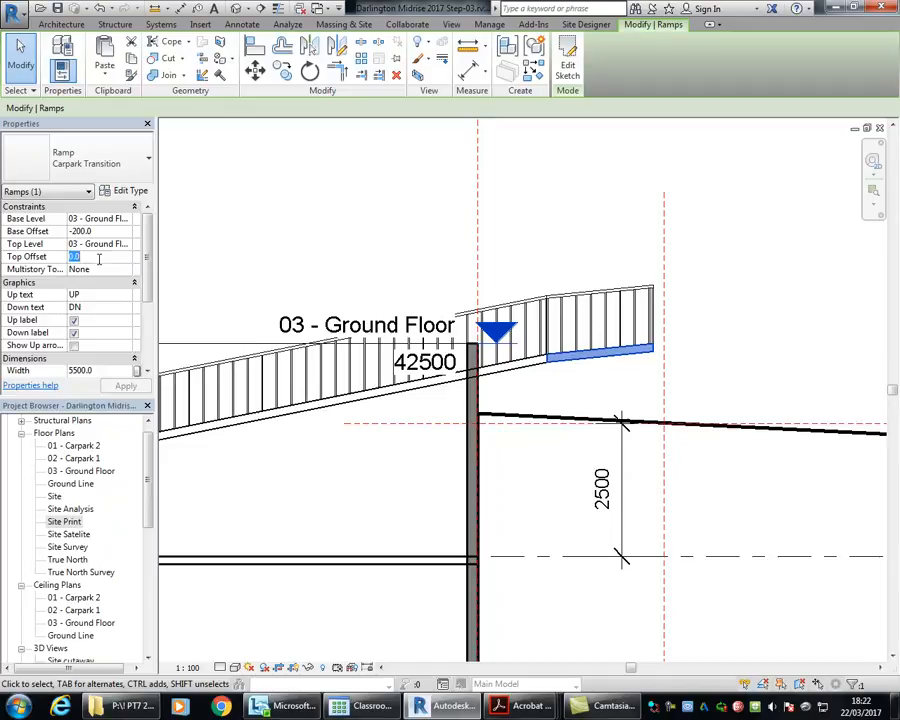
pyautogui.write('-15')
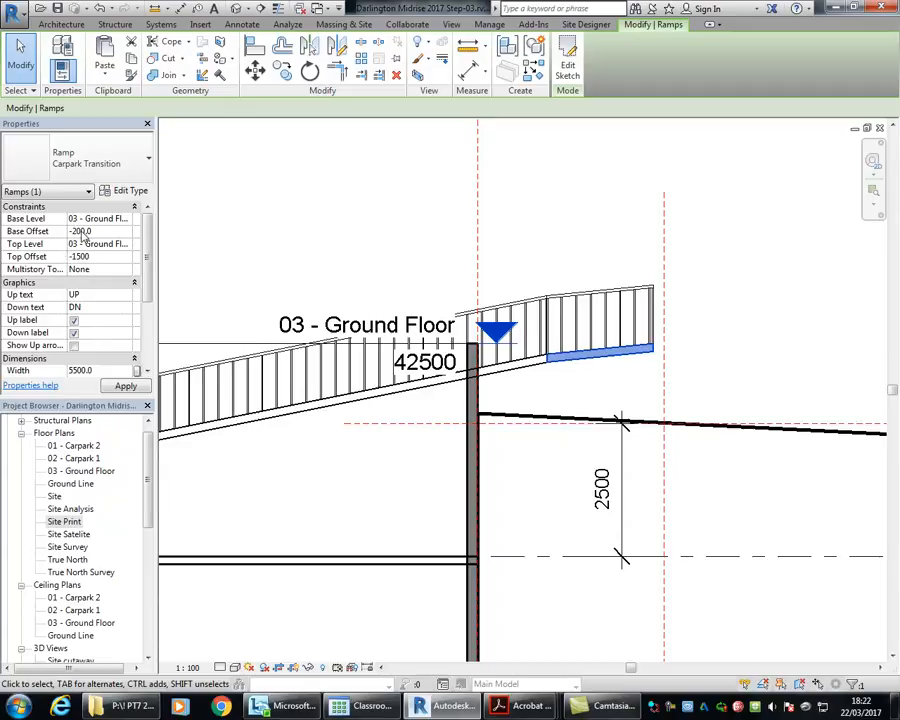
pyautogui.click(84, 231)
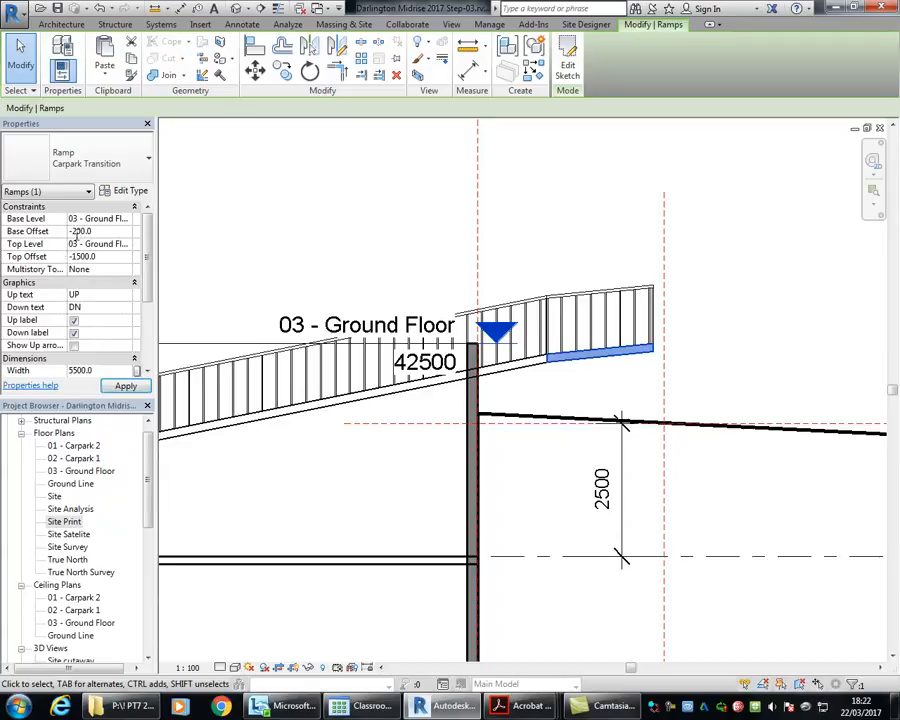
pyautogui.moveTo(72, 231); pyautogui.dragTo(108, 232)
pyautogui.write('-17')
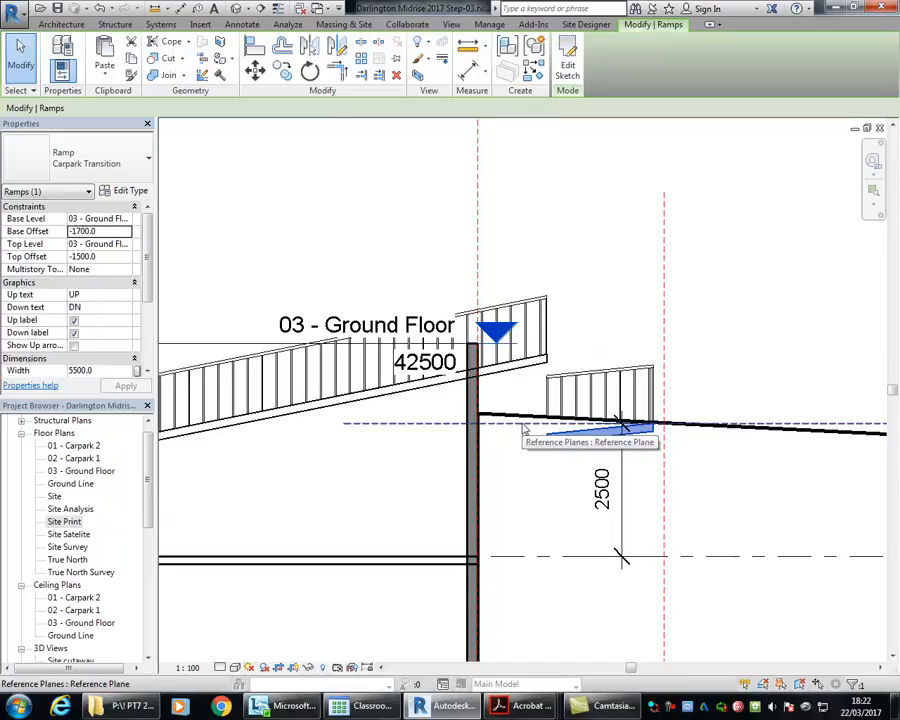
# Step: Set the main carpark ramp's top offset to -1700 from 03 - Ground Floor
pyautogui.scroll(-1, 611, 280)
pyautogui.moveTo(612, 281)
pyautogui.mouseDown(button='middle')
pyautogui.moveTo(649, 290)
pyautogui.moveTo(623, 273)
pyautogui.mouseUp(button='middle')
pyautogui.click(311, 392)
pyautogui.scroll(-2, 332, 405)
pyautogui.moveTo(331, 404); pyautogui.dragTo(564, 423, button='middle')
pyautogui.scroll(-1, 420, 402)
pyautogui.moveTo(474, 424); pyautogui.dragTo(504, 428, button='middle')
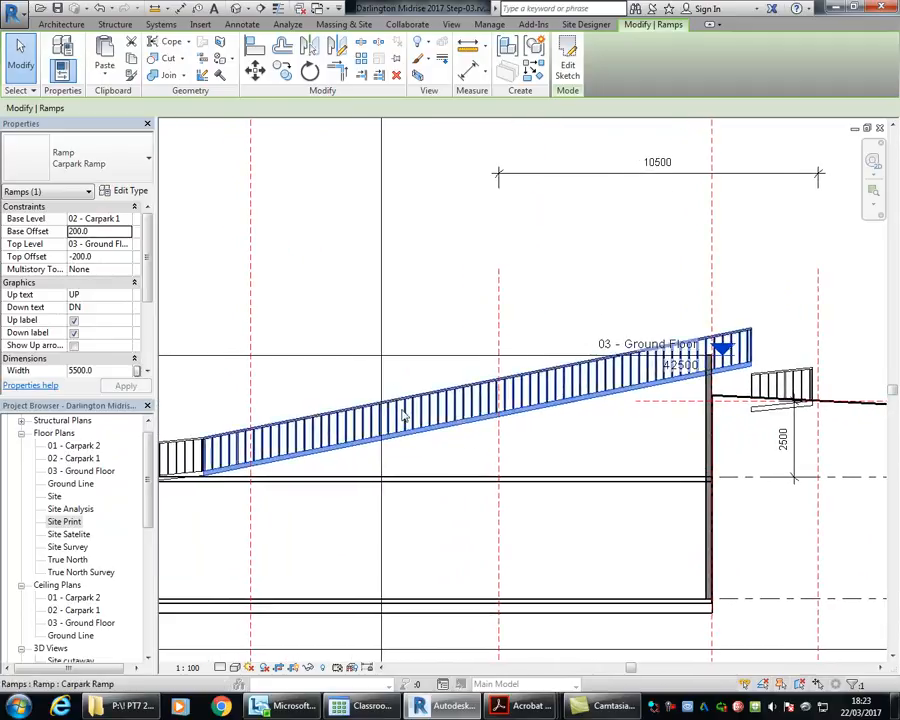
pyautogui.doubleClick(81, 231)
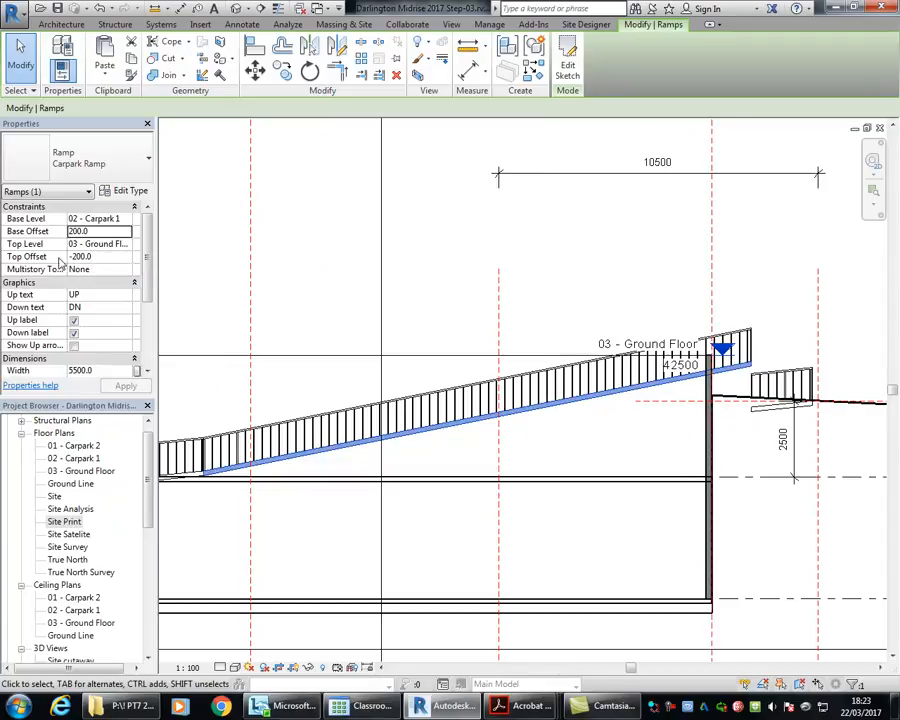
pyautogui.click(95, 257)
pyautogui.moveTo(72, 257); pyautogui.dragTo(113, 262)
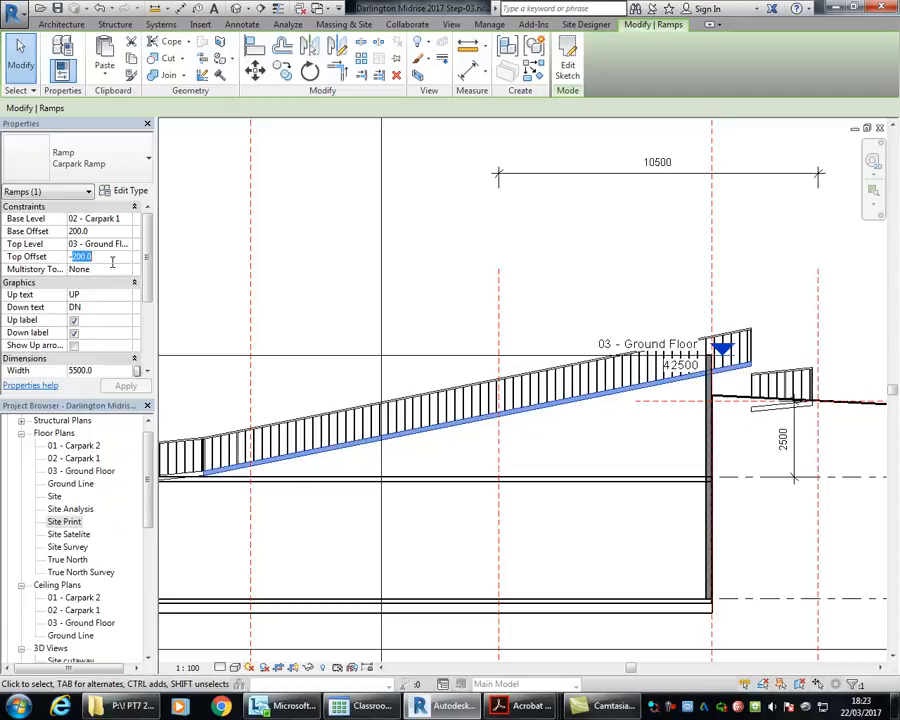
pyautogui.write('-17')
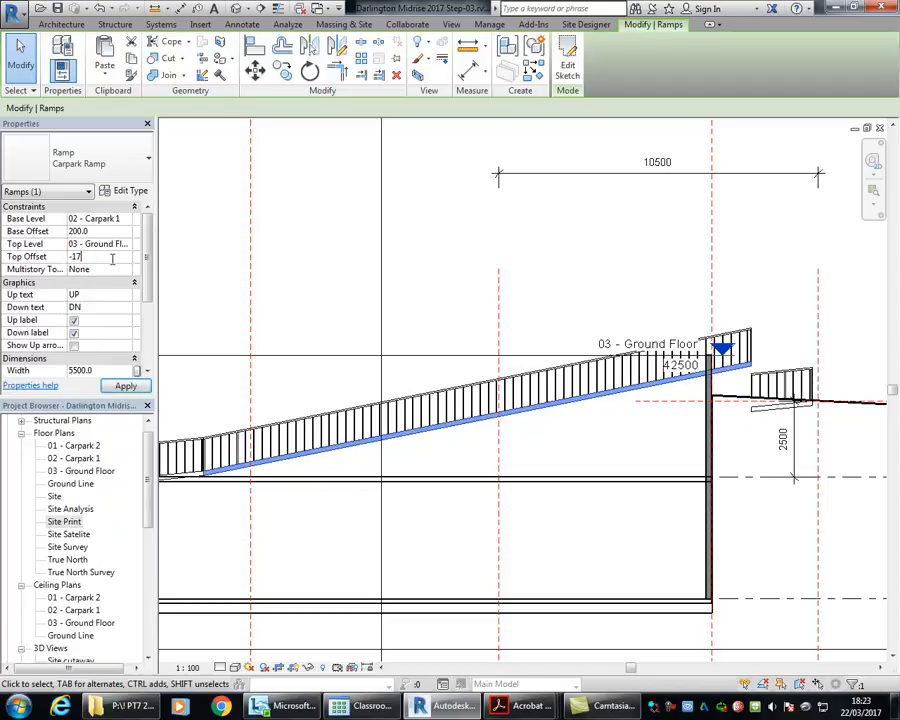
pyautogui.press('Return')
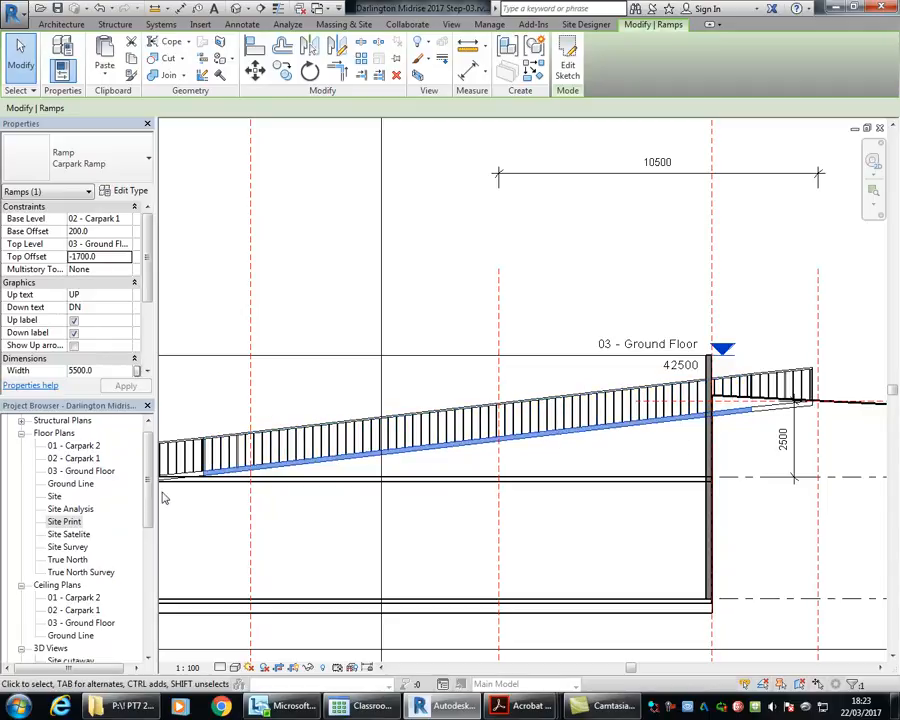
# Step: Edit the main carpark ramp's sketch in the 02 - Carpark 1 floor plan and delete its existing sketch lines
pyautogui.doubleClick(74, 458)
pyautogui.scroll(-2, 446, 376)
pyautogui.moveTo(446, 376); pyautogui.dragTo(376, 379, button='middle')
pyautogui.click(567, 62)
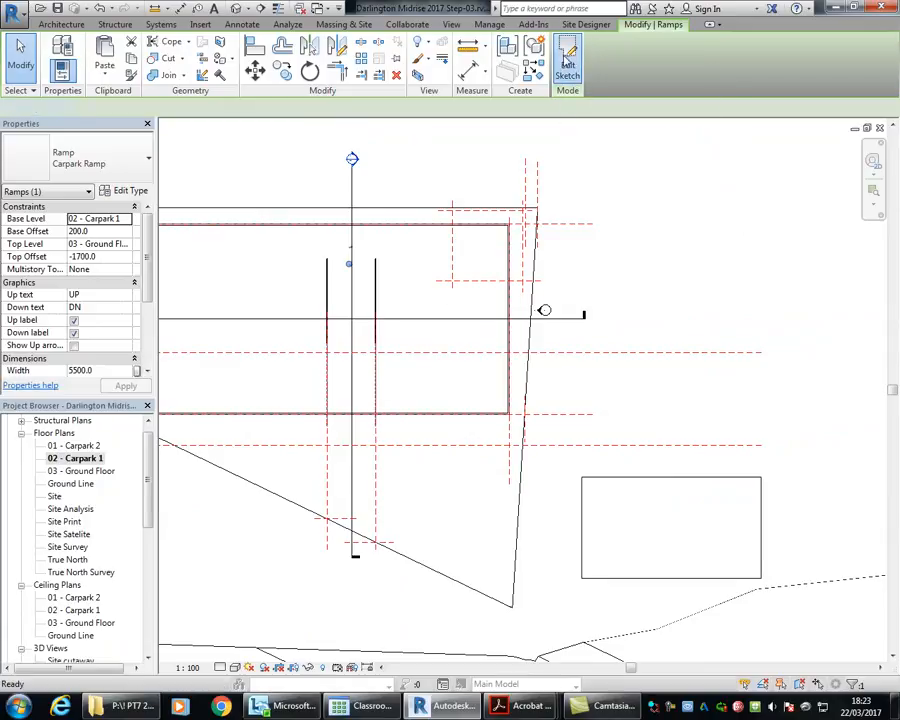
pyautogui.moveTo(283, 240); pyautogui.dragTo(438, 479)
pyautogui.press('Delete')
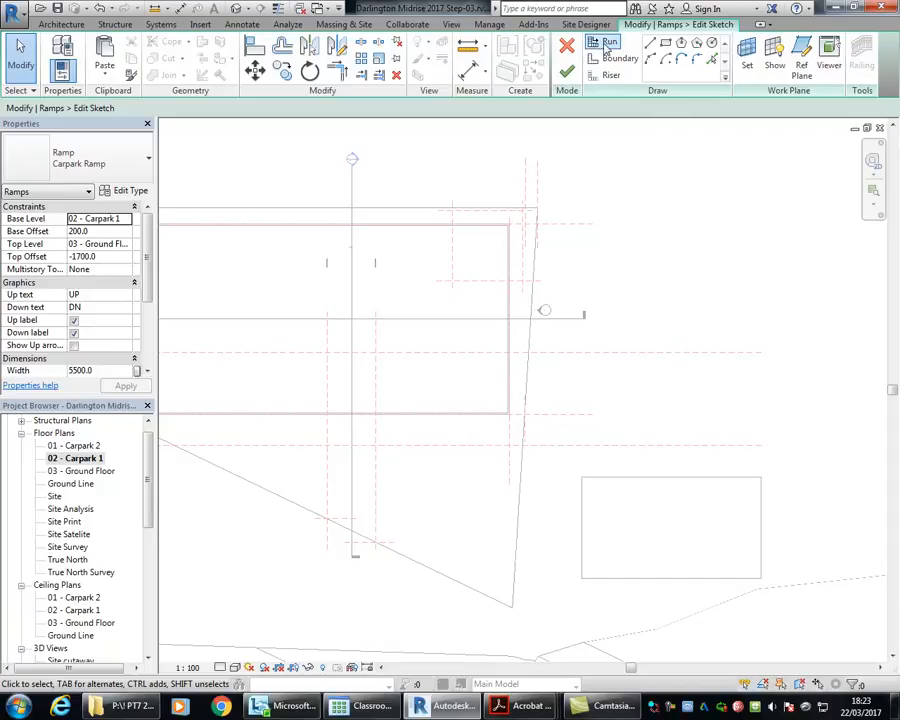
# Step: Sketch a new straight vertical ramp run 10500 mm long beside the ramp's reference planes, and end the command
pyautogui.click(606, 44)
pyautogui.scroll(2, 343, 343)
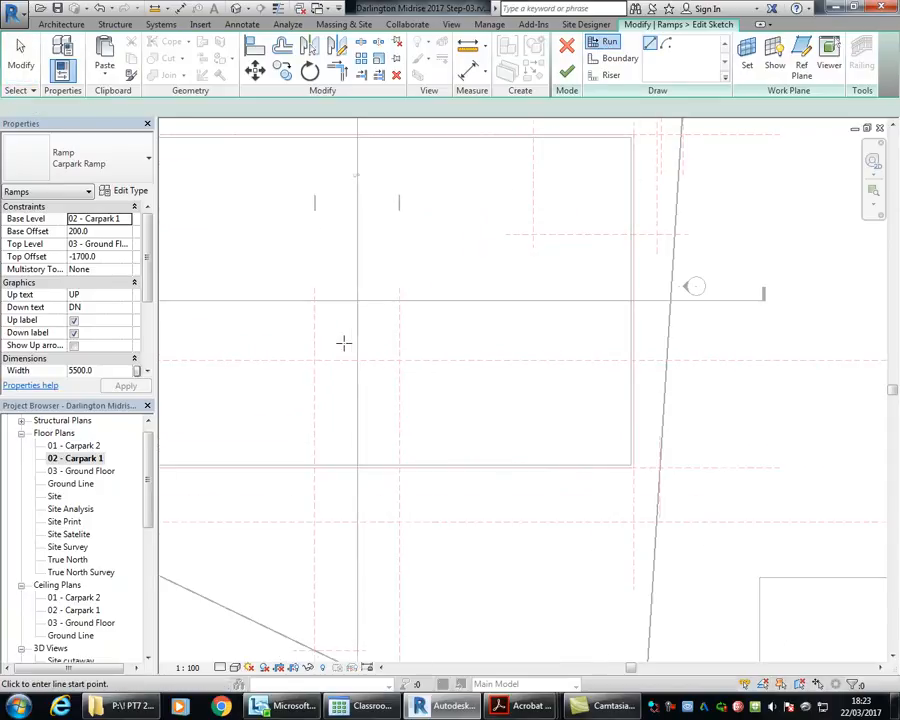
pyautogui.click(264, 250)
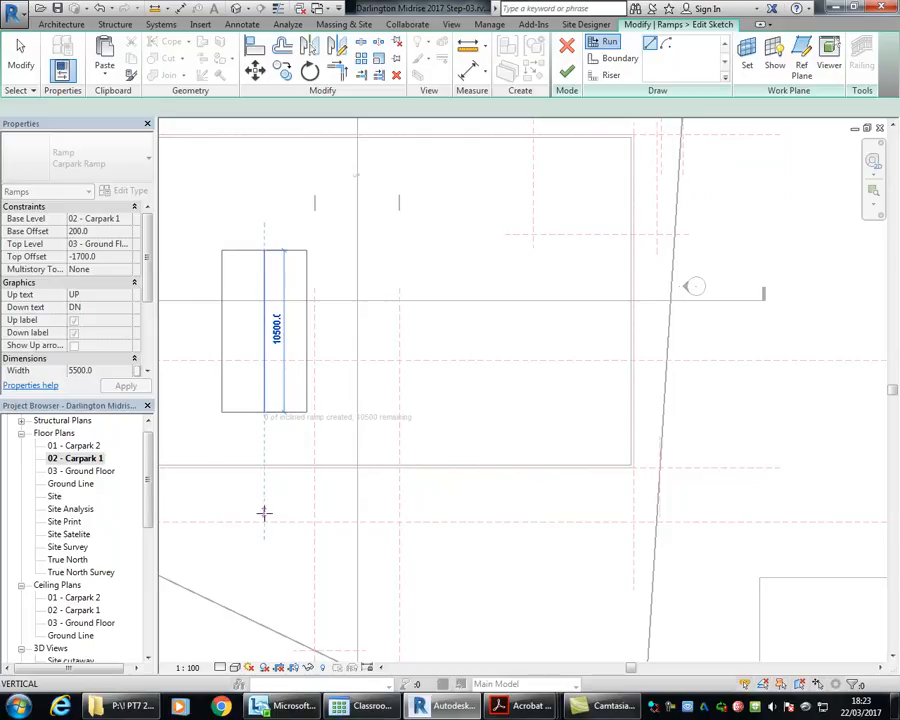
pyautogui.rightClick(262, 230)
pyautogui.click(290, 240)
# Step: Move the whole new run sketch between the two vertical ramp reference planes and finish the sketch
pyautogui.moveTo(193, 215); pyautogui.dragTo(333, 477)
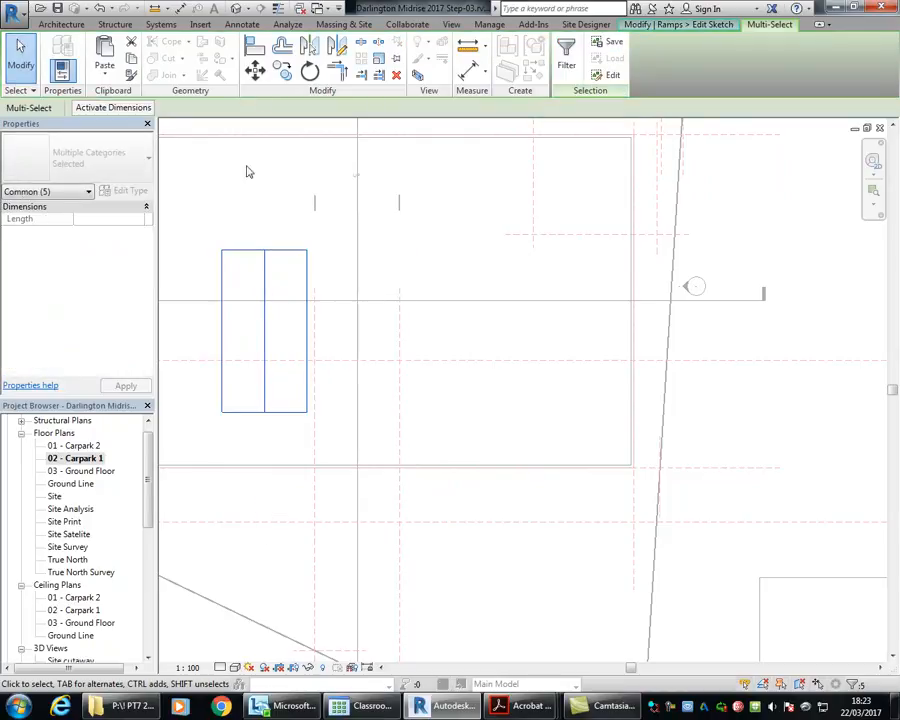
pyautogui.press('m')
pyautogui.press('v')
pyautogui.scroll(4, 218, 296)
pyautogui.click(233, 213)
pyautogui.moveTo(414, 440); pyautogui.dragTo(250, 276, button='middle')
pyautogui.click(259, 190)
pyautogui.scroll(-1, 281, 320)
pyautogui.moveTo(286, 320); pyautogui.dragTo(288, 392, button='middle')
pyautogui.scroll(-2, 287, 388)
pyautogui.click(232, 275)
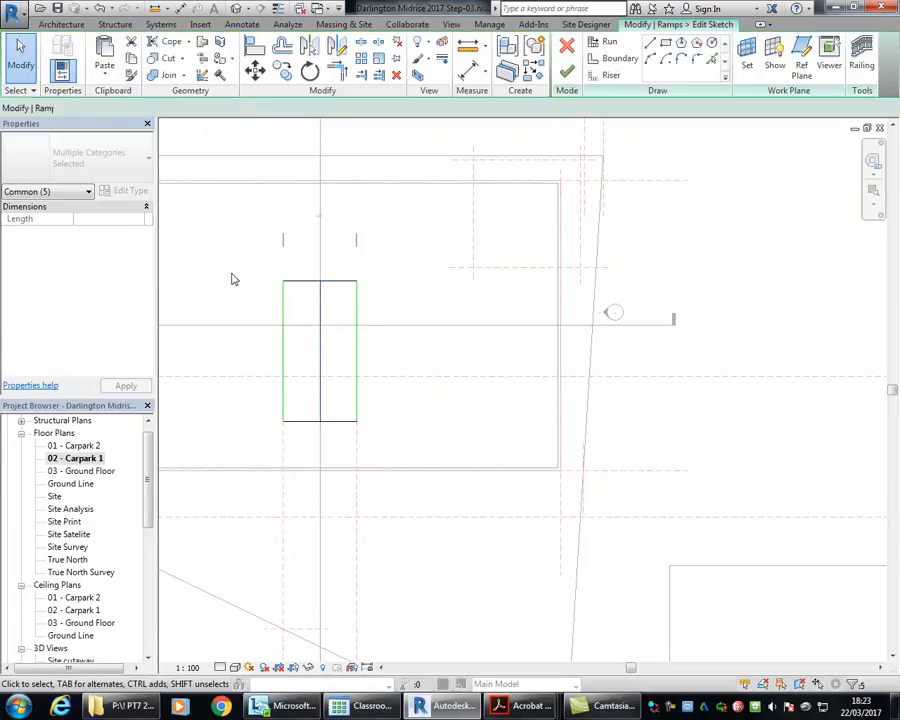
pyautogui.moveTo(232, 279); pyautogui.dragTo(315, 253, button='middle')
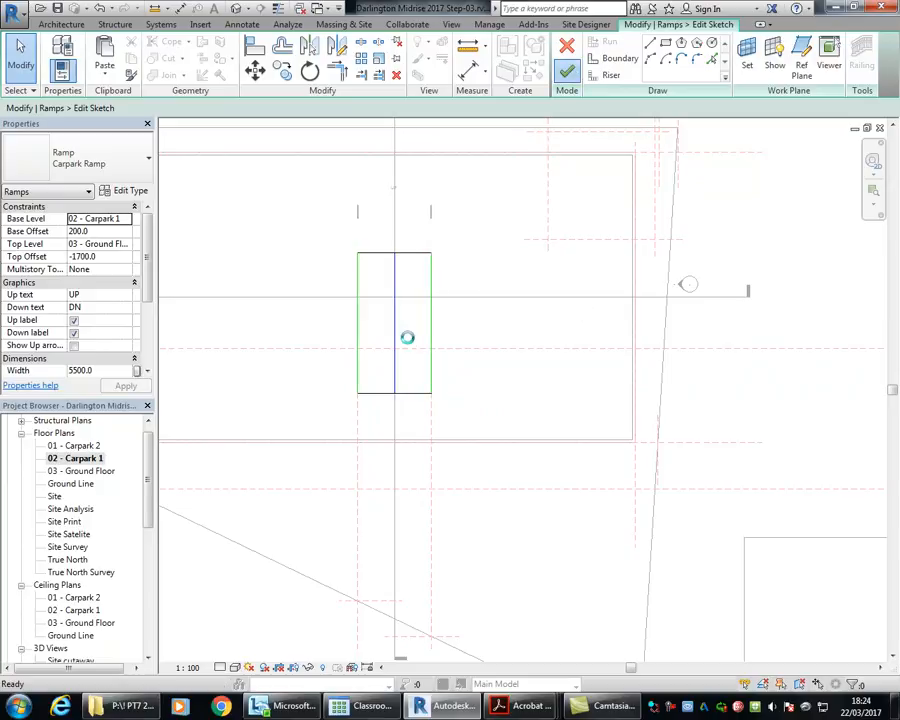
# Step: In Section 2, move the upper transition ramp horizontally until its outer end meets the vertical reference plane outside the basement wall
pyautogui.moveTo(150, 451); pyautogui.dragTo(151, 517)
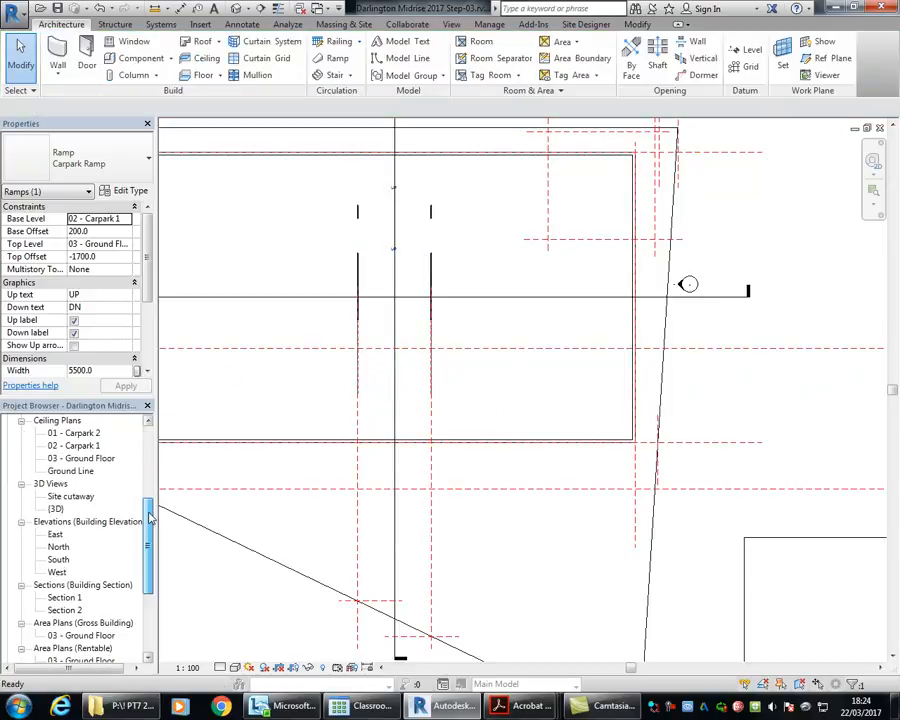
pyautogui.doubleClick(70, 610)
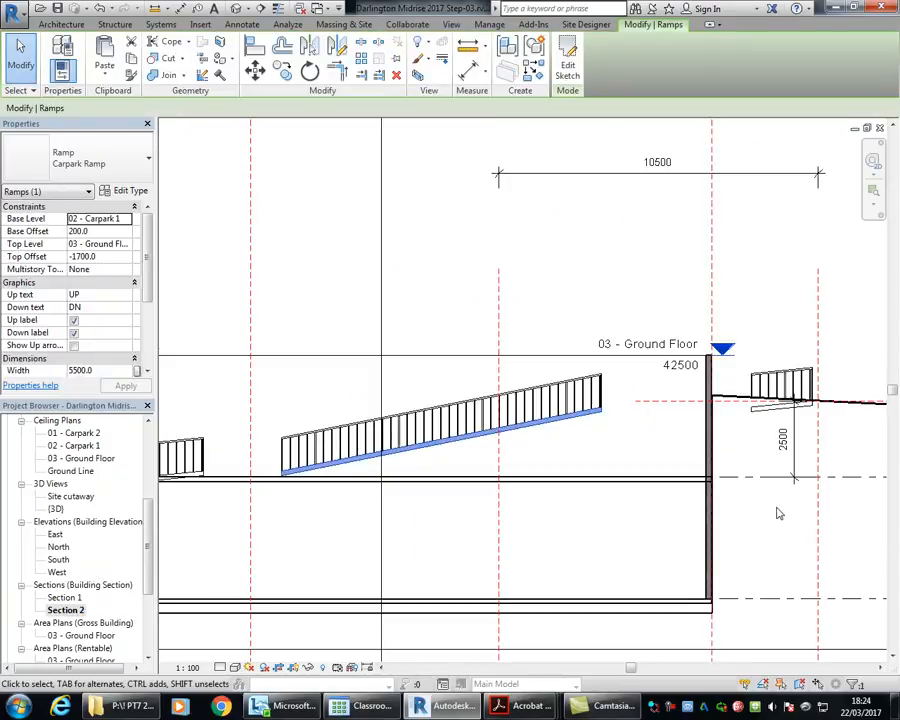
pyautogui.moveTo(762, 418); pyautogui.dragTo(490, 345, button='middle')
pyautogui.scroll(3, 490, 345)
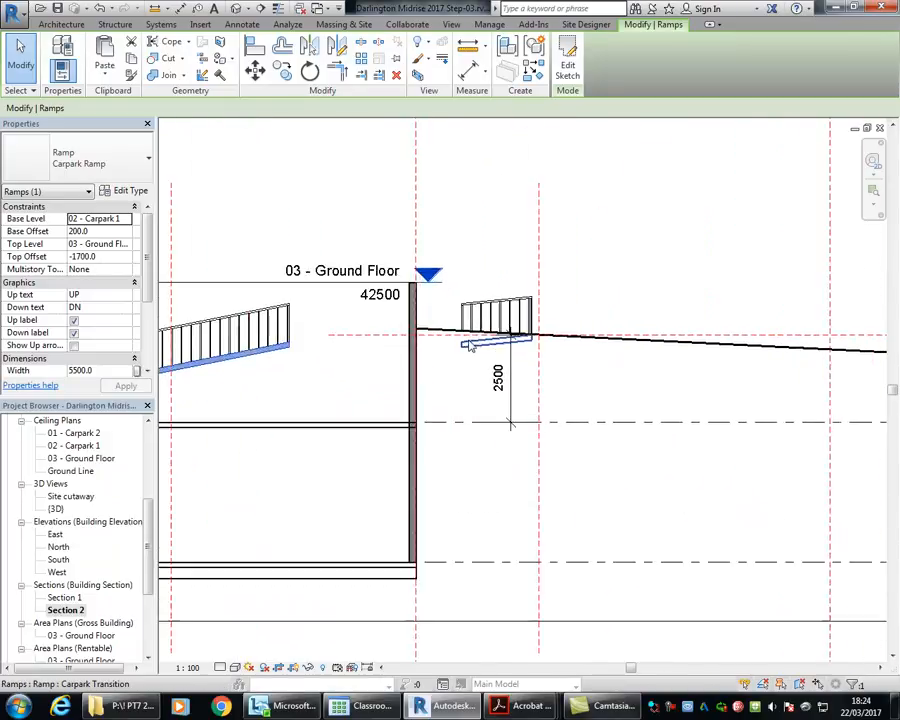
pyautogui.click(480, 346)
pyautogui.scroll(3, 480, 347)
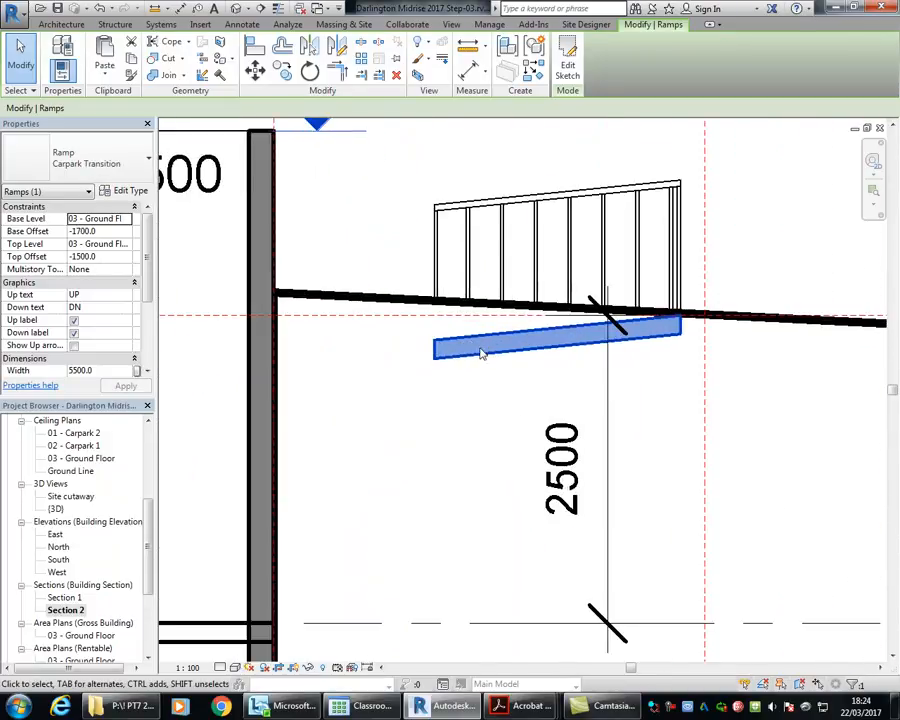
pyautogui.click(255, 69)
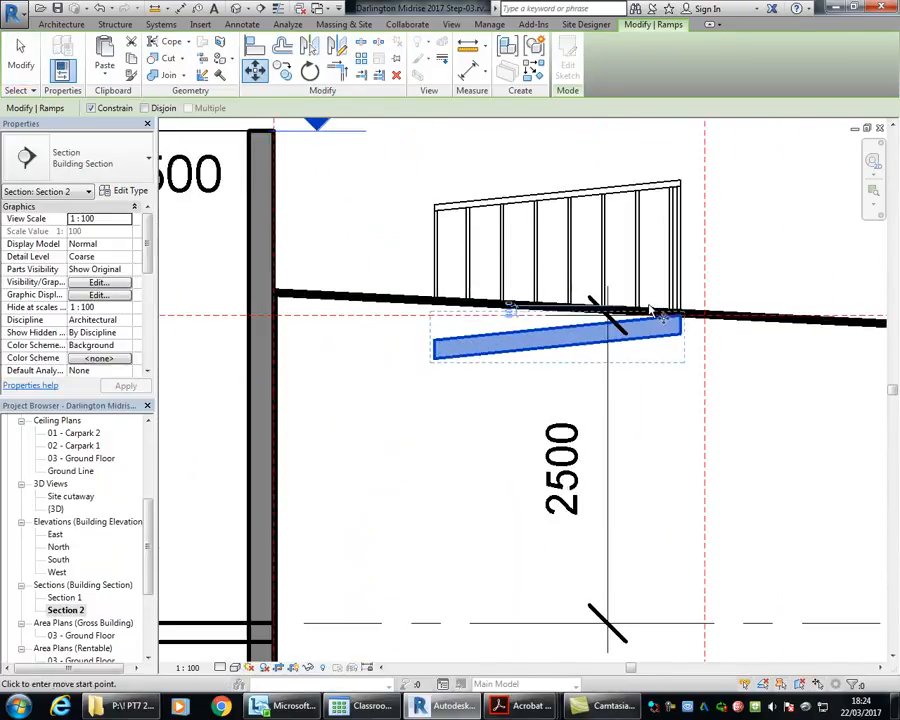
pyautogui.click(686, 342)
pyautogui.click(705, 335)
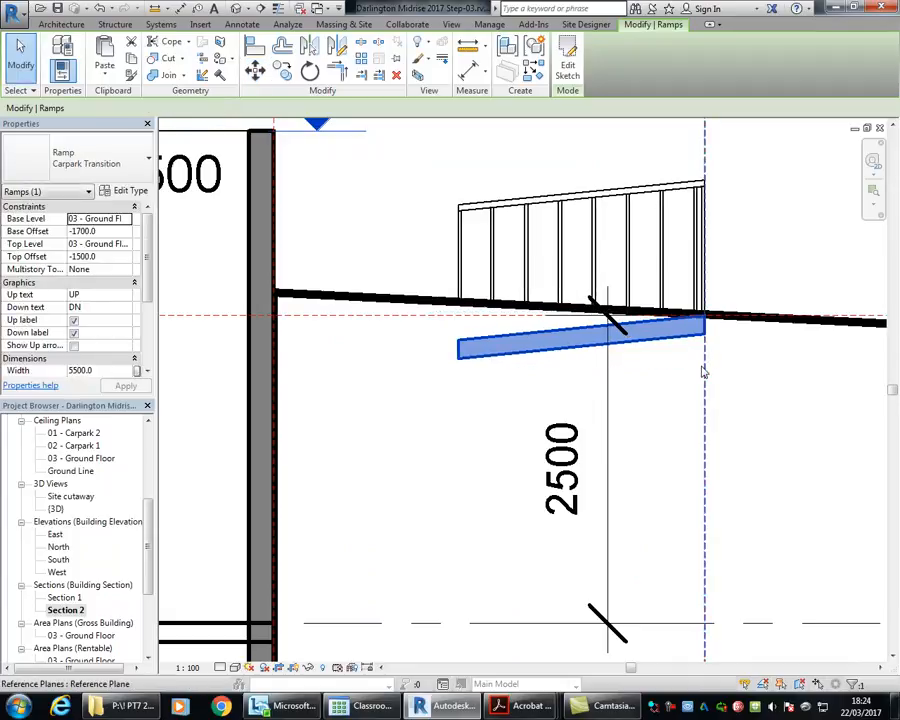
# Step: Move the main carpark ramp horizontally so its upper end meets the inner end of the upper transition
pyautogui.scroll(-5, 700, 370)
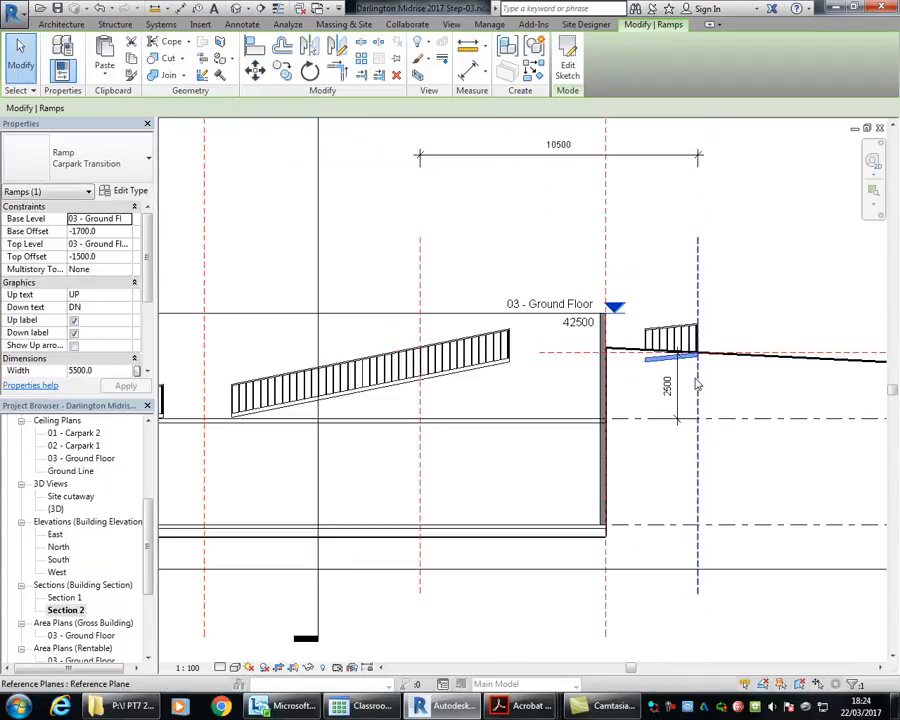
pyautogui.click(499, 370)
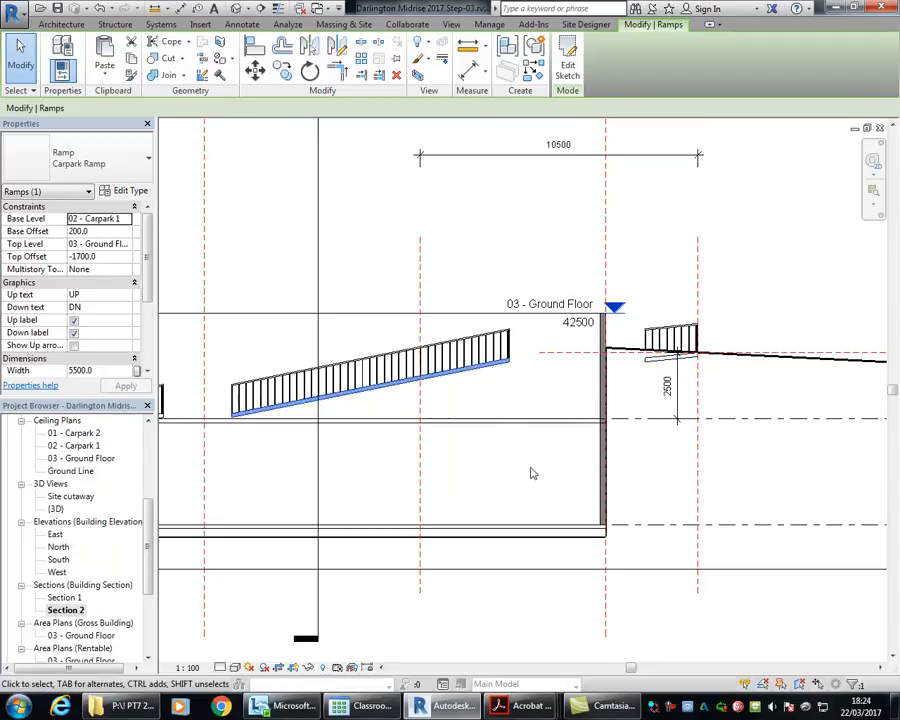
pyautogui.click(254, 68)
pyautogui.scroll(5, 584, 357)
pyautogui.click(325, 375)
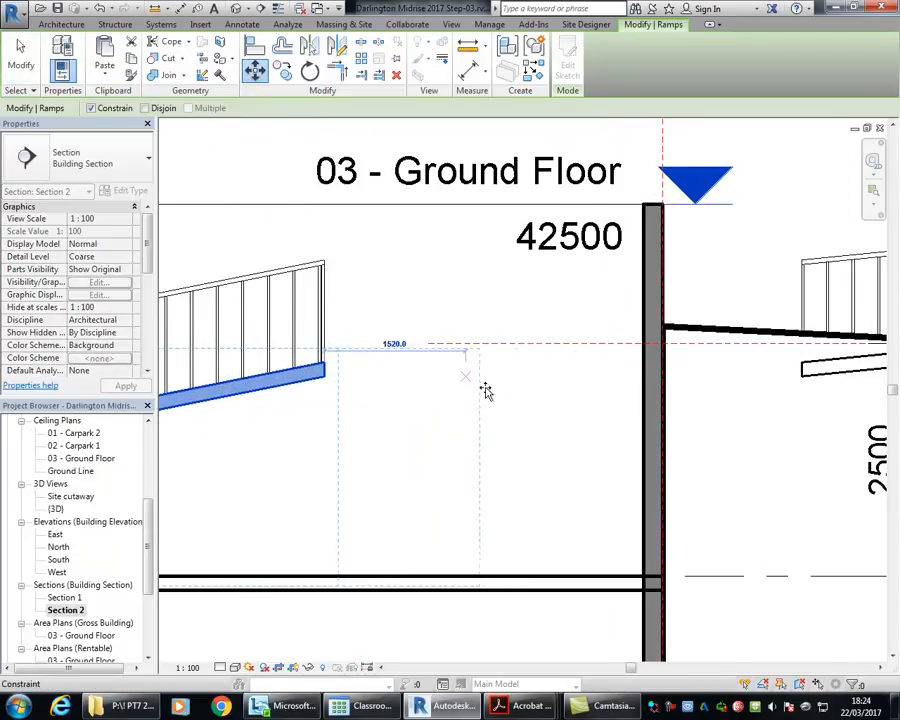
pyautogui.moveTo(731, 402); pyautogui.dragTo(477, 353, button='middle')
pyautogui.scroll(3, 590, 300)
pyautogui.click(583, 303)
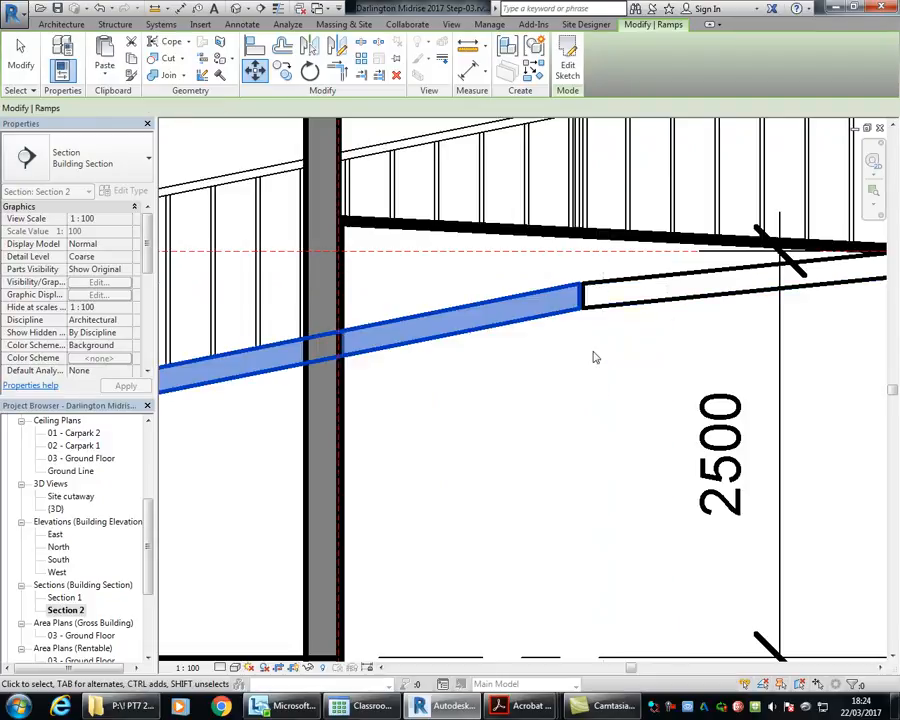
# Step: Move the main carpark ramp's upper end onto the upper transition's edge to close the remaining small gap
pyautogui.scroll(-3, 592, 360)
pyautogui.scroll(4, 576, 268)
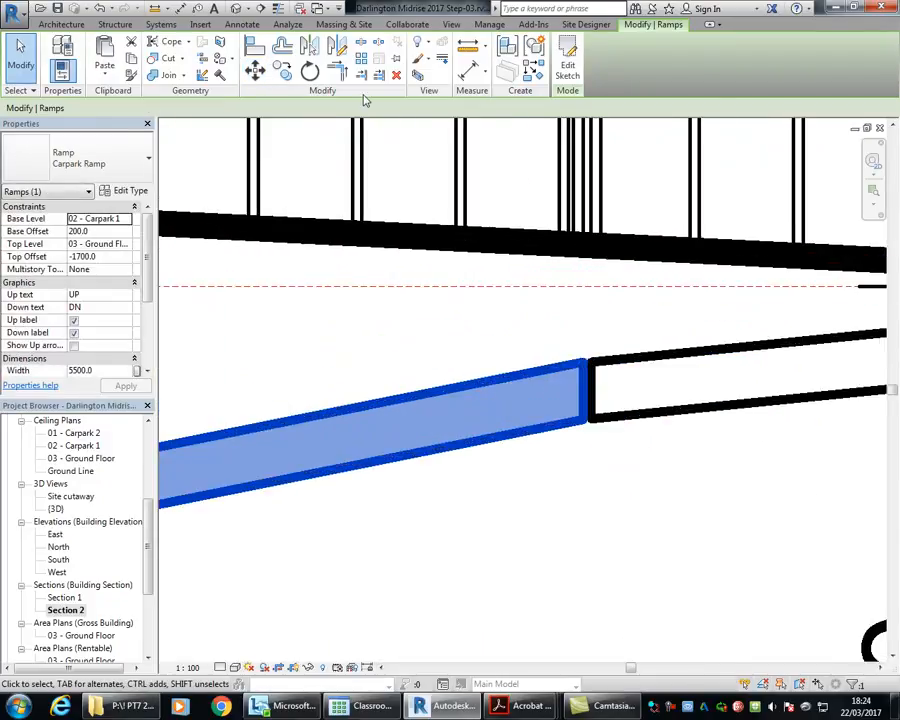
pyautogui.press('m')
pyautogui.press('v')
pyautogui.scroll(4, 626, 396)
pyautogui.click(502, 458)
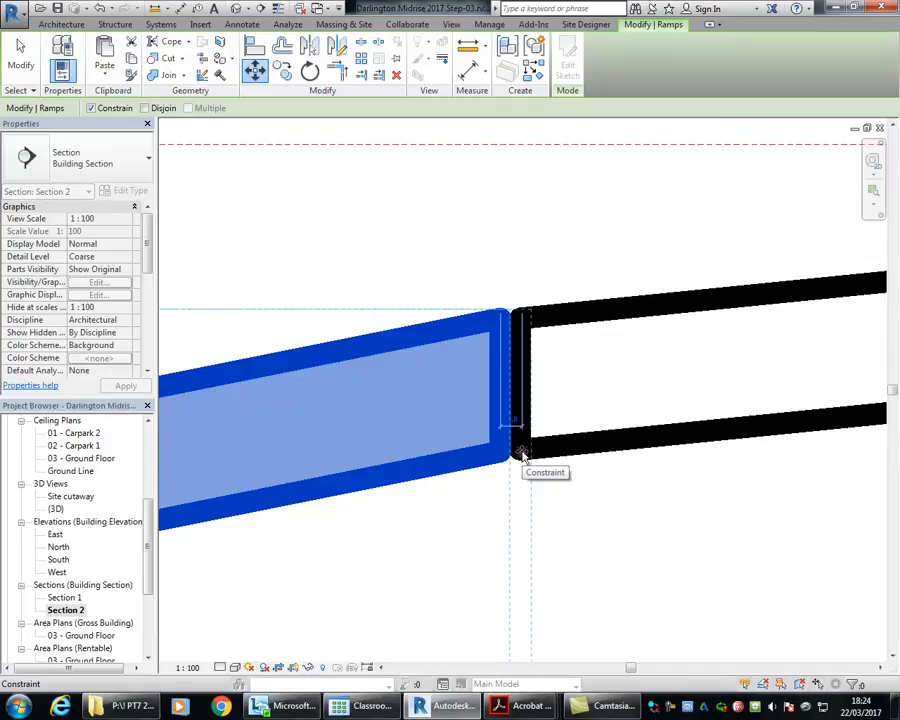
pyautogui.click(516, 455)
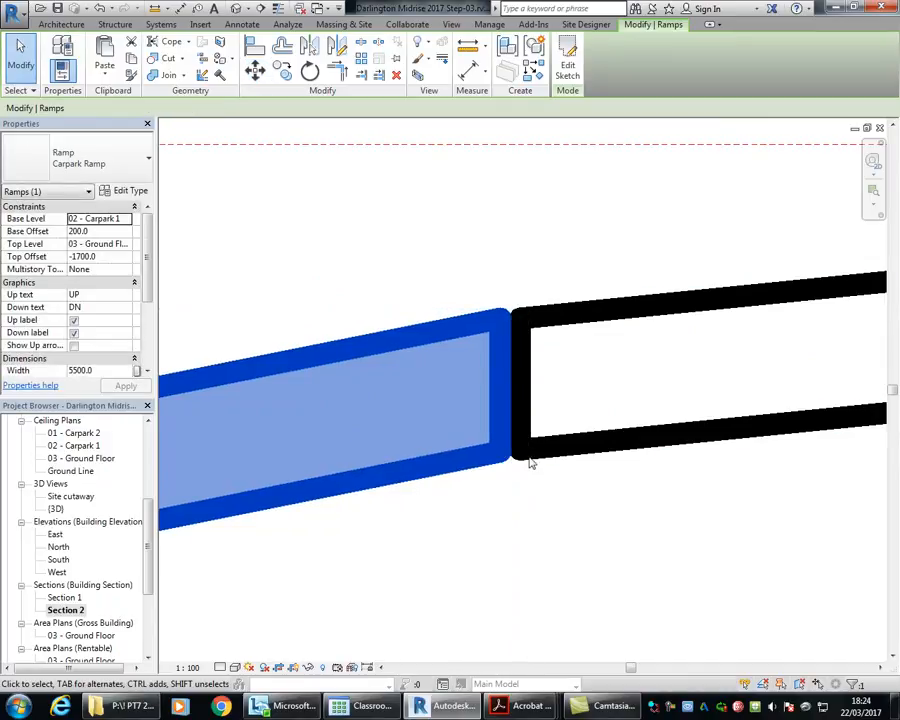
pyautogui.scroll(2, 524, 380)
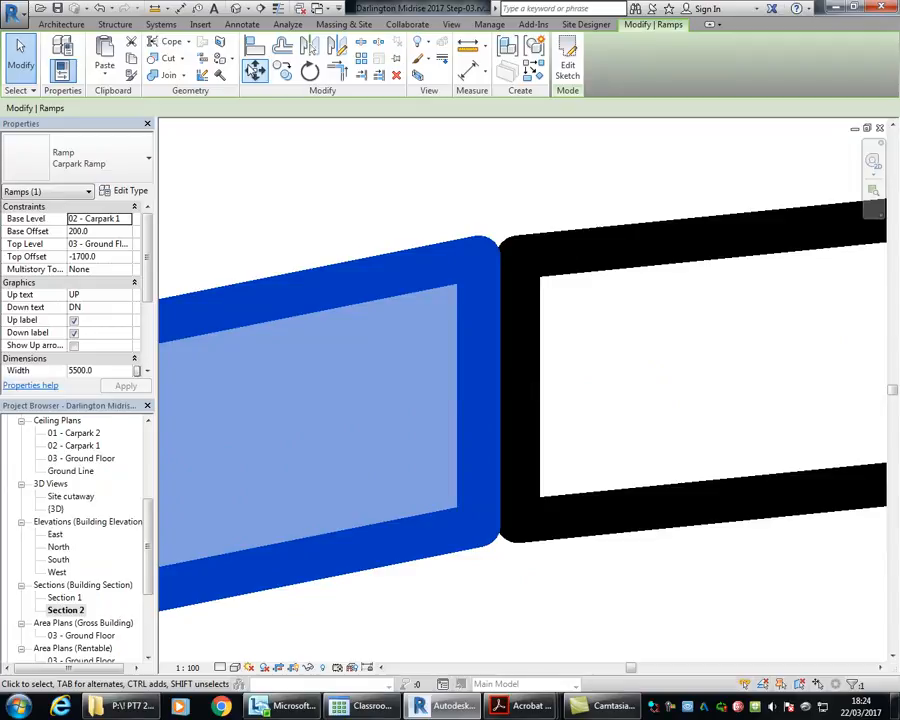
pyautogui.press('m')
pyautogui.press('v')
pyautogui.click(484, 264)
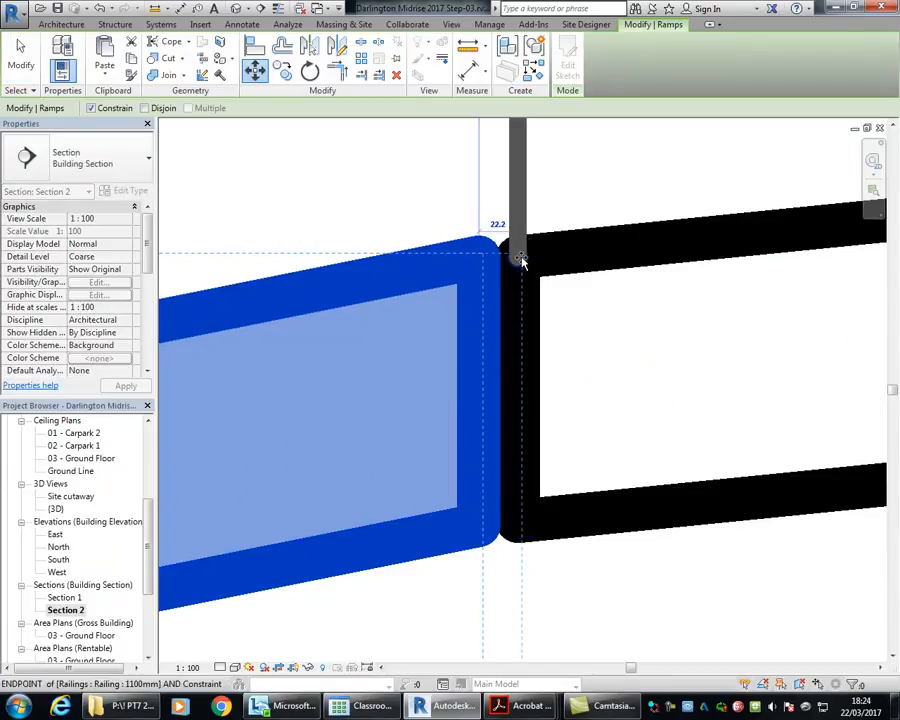
pyautogui.click(517, 258)
# Step: Move the lower transition ramp horizontally so its raised end meets the lower end of the main carpark ramp
pyautogui.scroll(-5, 613, 327)
pyautogui.moveTo(440, 422); pyautogui.dragTo(525, 392, button='middle')
pyautogui.scroll(-6, 496, 408)
pyautogui.moveTo(210, 395); pyautogui.dragTo(749, 338, button='middle')
pyautogui.click(240, 415)
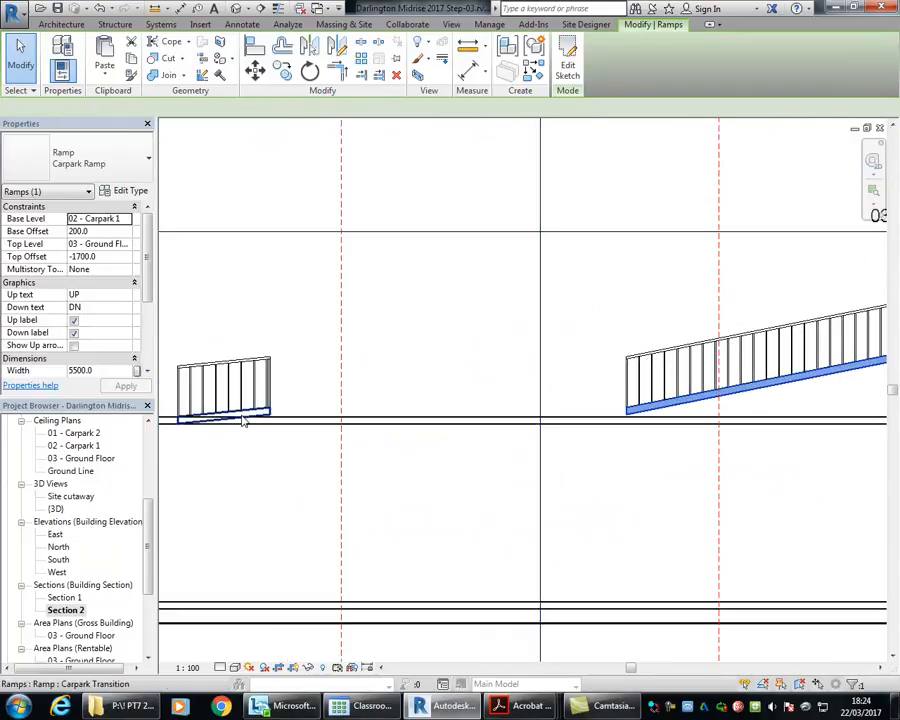
pyautogui.click(255, 69)
pyautogui.scroll(3, 279, 379)
pyautogui.scroll(2, 272, 387)
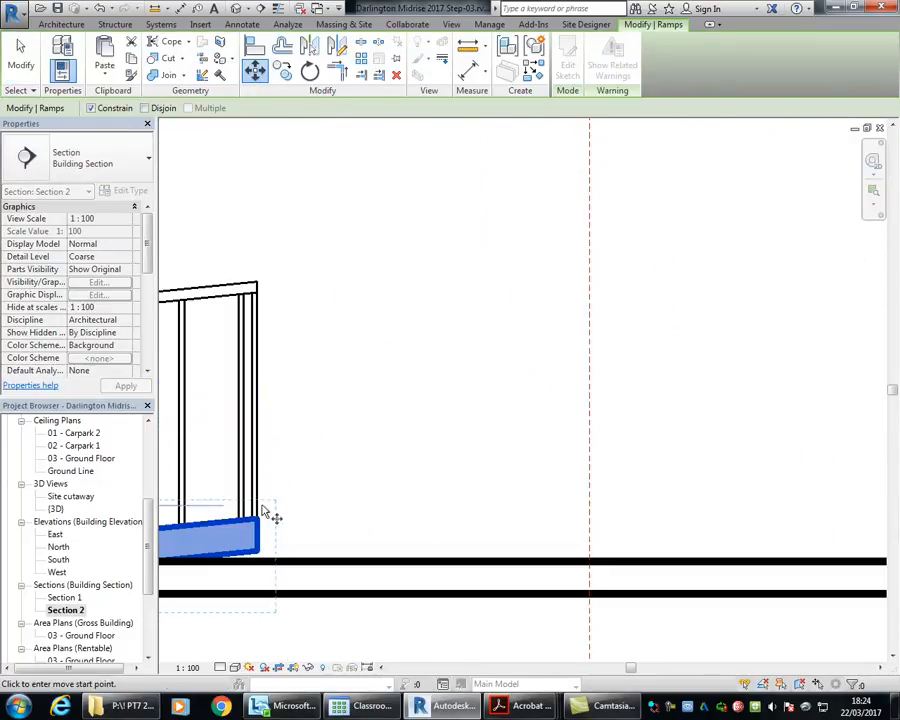
pyautogui.click(258, 519)
pyautogui.scroll(-1, 739, 470)
pyautogui.scroll(-1, 740, 470)
pyautogui.moveTo(740, 468); pyautogui.dragTo(249, 410, button='middle')
pyautogui.moveTo(685, 375); pyautogui.dragTo(287, 370, button='middle')
pyautogui.scroll(3, 325, 382)
pyautogui.click(505, 464)
pyautogui.scroll(-5, 455, 441)
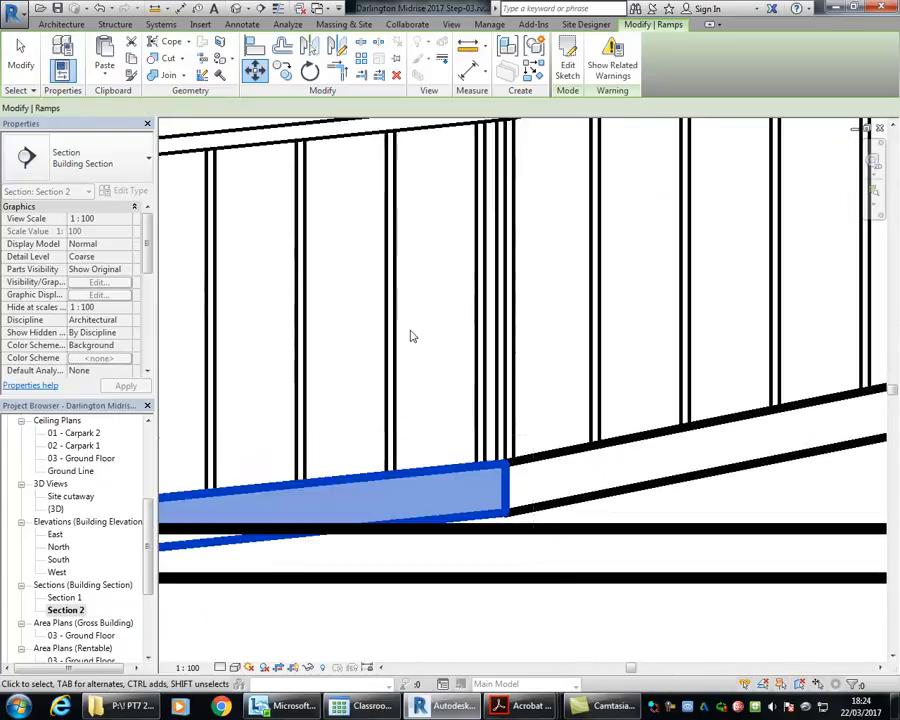
# Step: Delete the 1100mm railings from the main carpark ramp and the lower transition ramp in Section 2
pyautogui.click(595, 436)
pyautogui.scroll(-2, 564, 408)
pyautogui.moveTo(564, 408); pyautogui.dragTo(585, 410, button='middle')
pyautogui.scroll(-2, 583, 407)
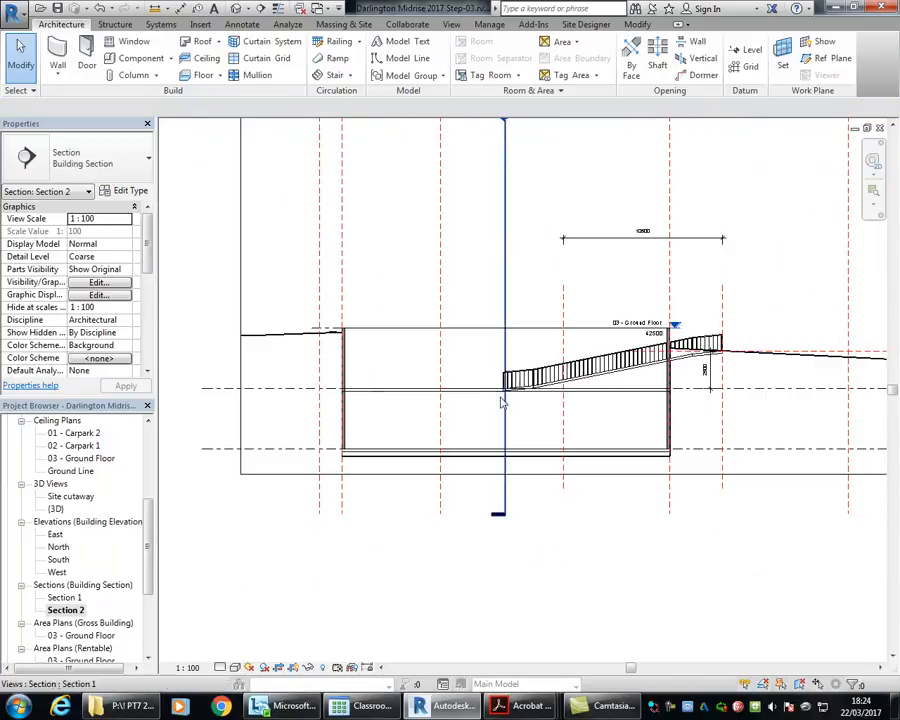
pyautogui.moveTo(681, 339); pyautogui.dragTo(598, 318, button='middle')
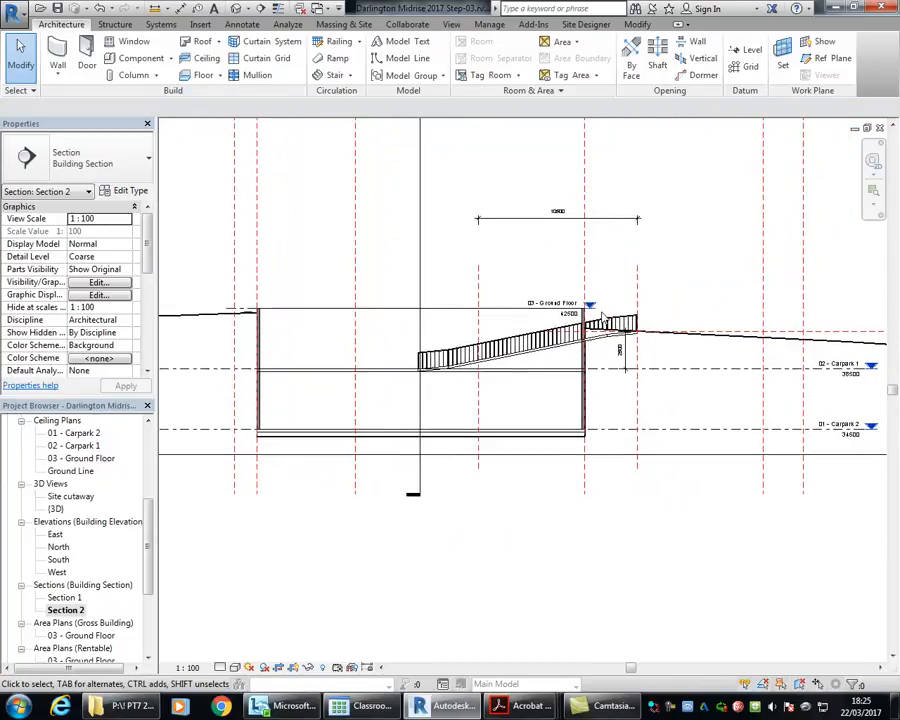
pyautogui.scroll(2, 598, 313)
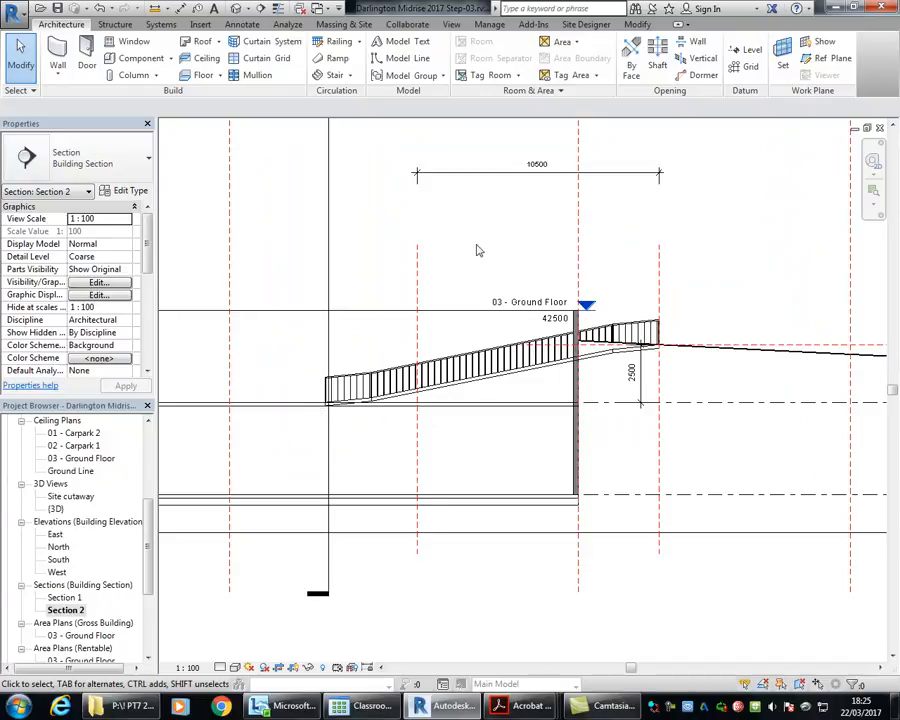
pyautogui.scroll(4, 414, 340)
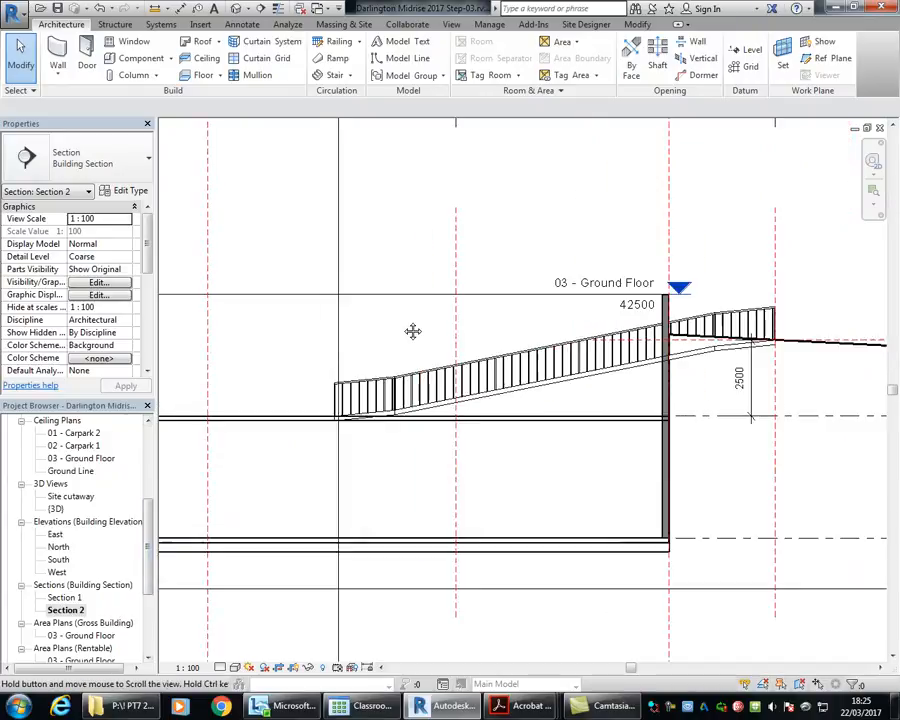
pyautogui.click(429, 378)
pyautogui.press('Delete')
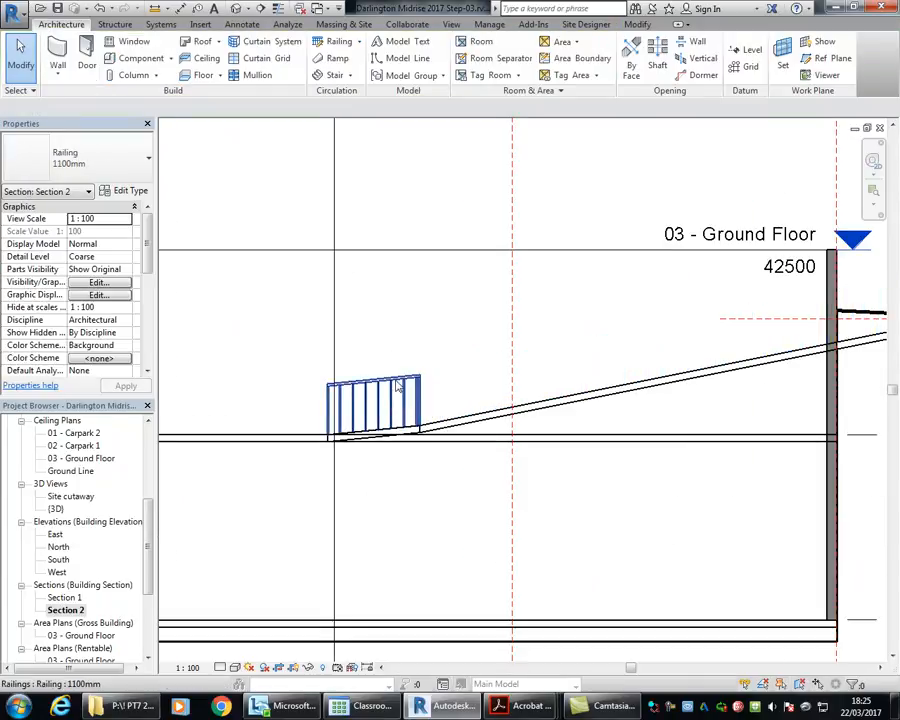
pyautogui.click(412, 378)
pyautogui.press('Delete')
# Step: Delete the 1100mm railing from the upper transition ramp outside the basement wall
pyautogui.moveTo(482, 343); pyautogui.dragTo(252, 329, button='middle')
pyautogui.click(701, 283)
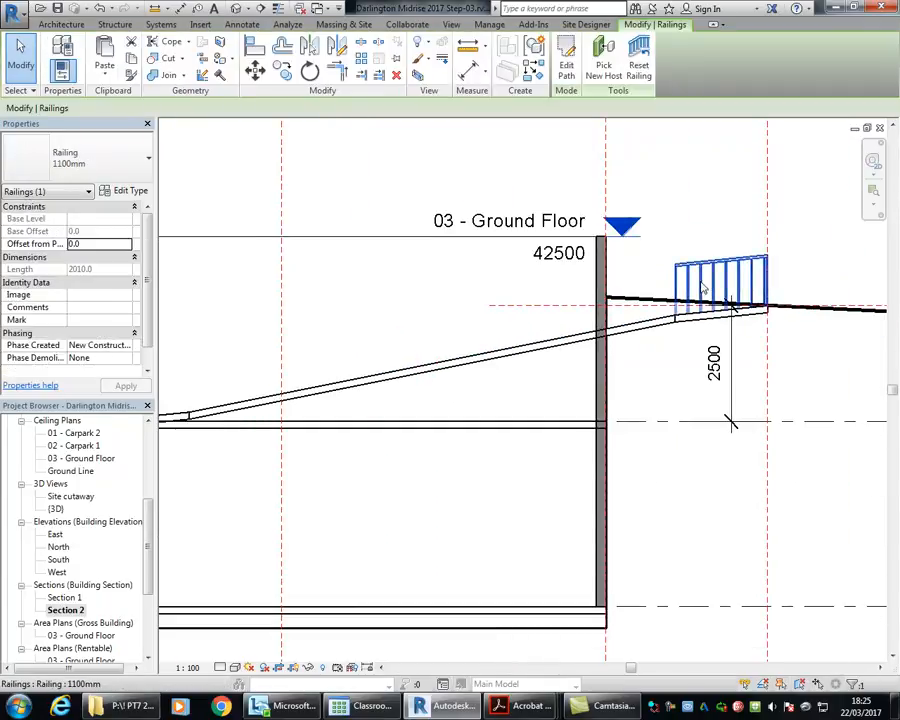
pyautogui.press('Delete')
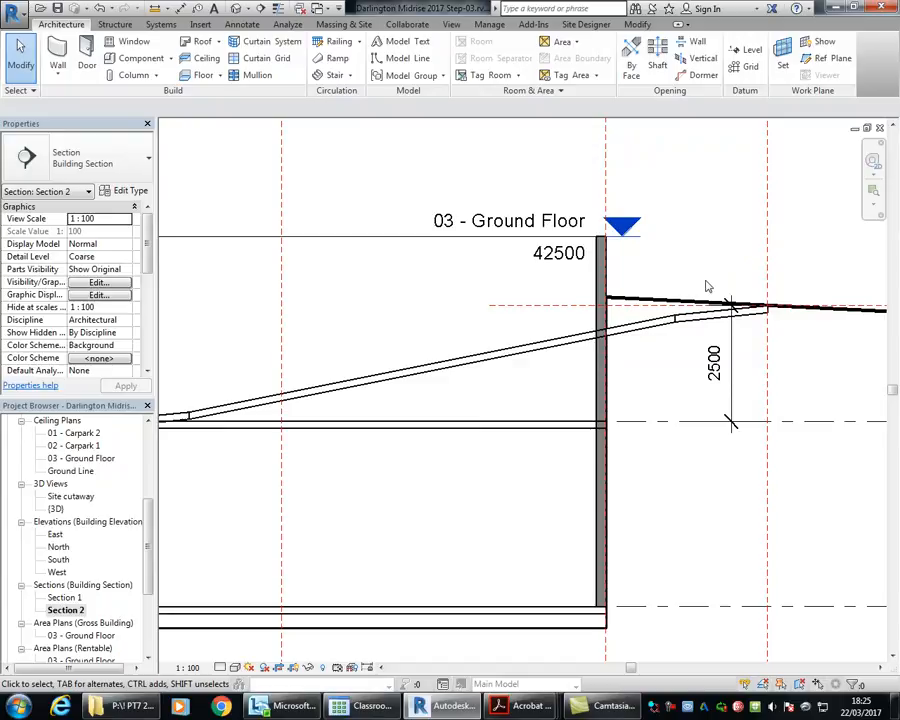
pyautogui.scroll(-3, 417, 250)
pyautogui.moveTo(430, 265); pyautogui.dragTo(516, 299, button='middle')
pyautogui.scroll(1, 516, 297)
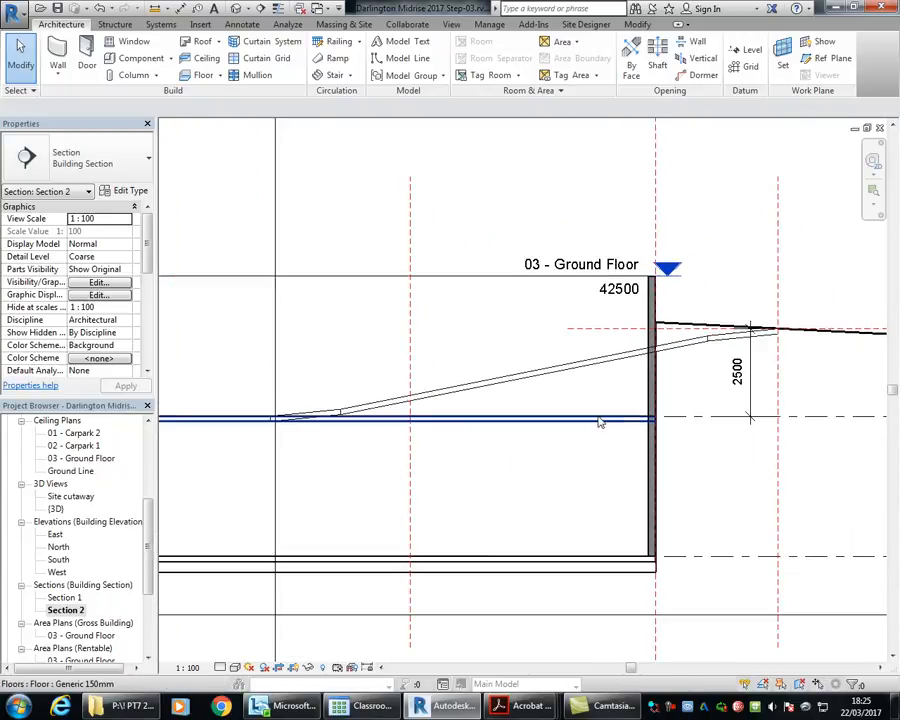
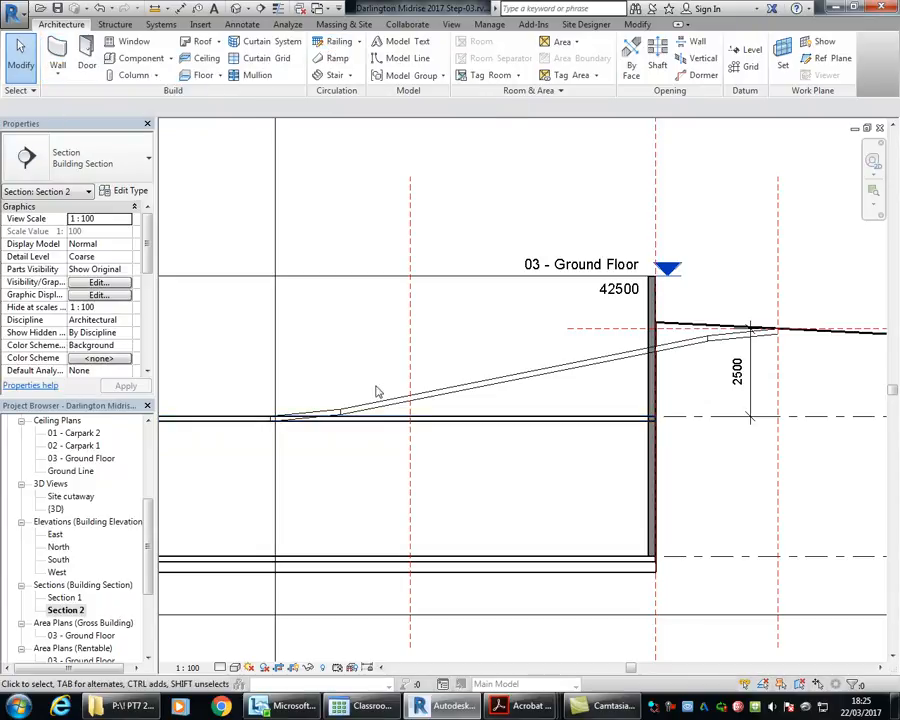
# Step: Open the 02 - Carpark 1 floor plan at the place where the ramp passes through the basement wall
pyautogui.scroll(5, 729, 294)
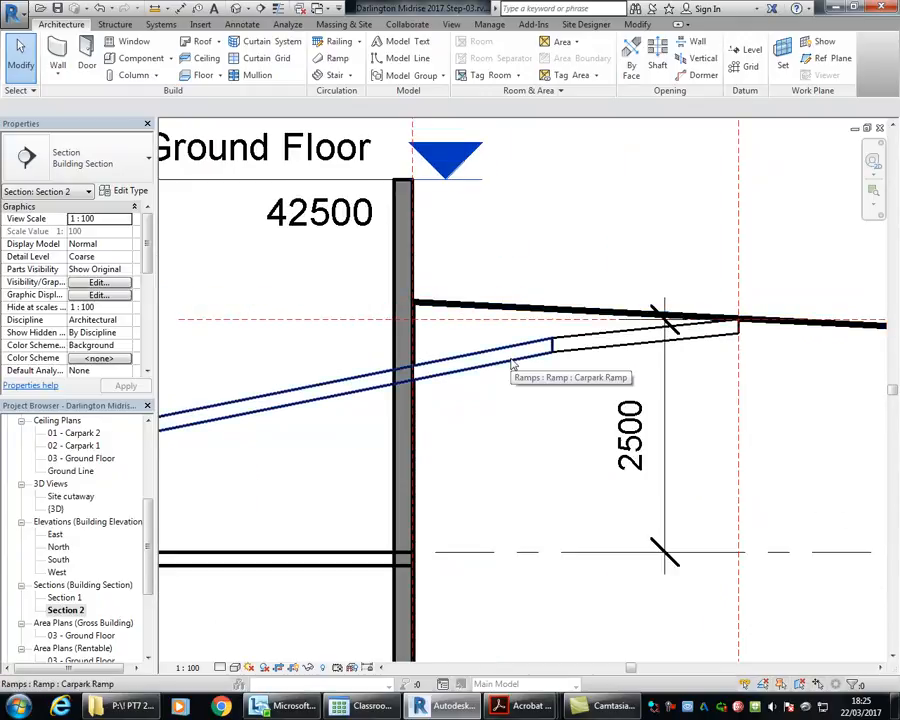
pyautogui.moveTo(560, 310); pyautogui.dragTo(446, 263, button='middle')
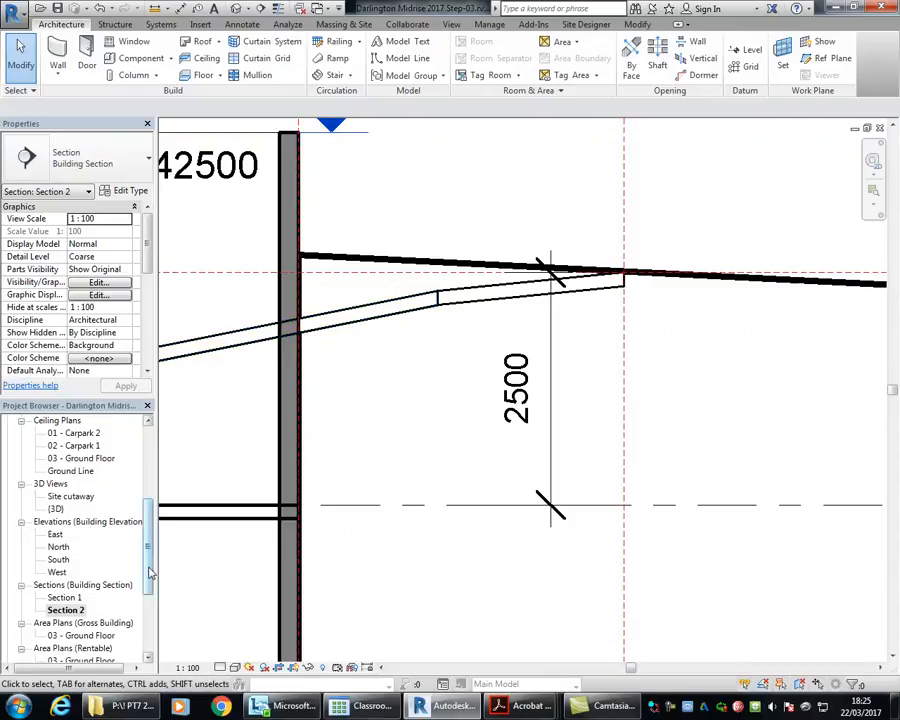
pyautogui.moveTo(150, 572); pyautogui.dragTo(148, 498)
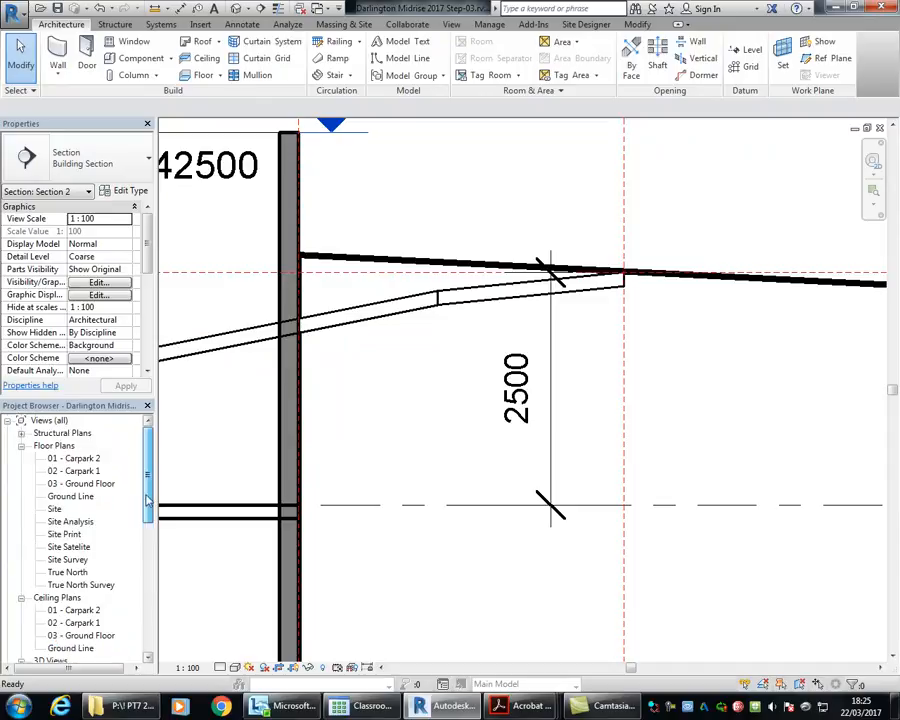
pyautogui.doubleClick(80, 484)
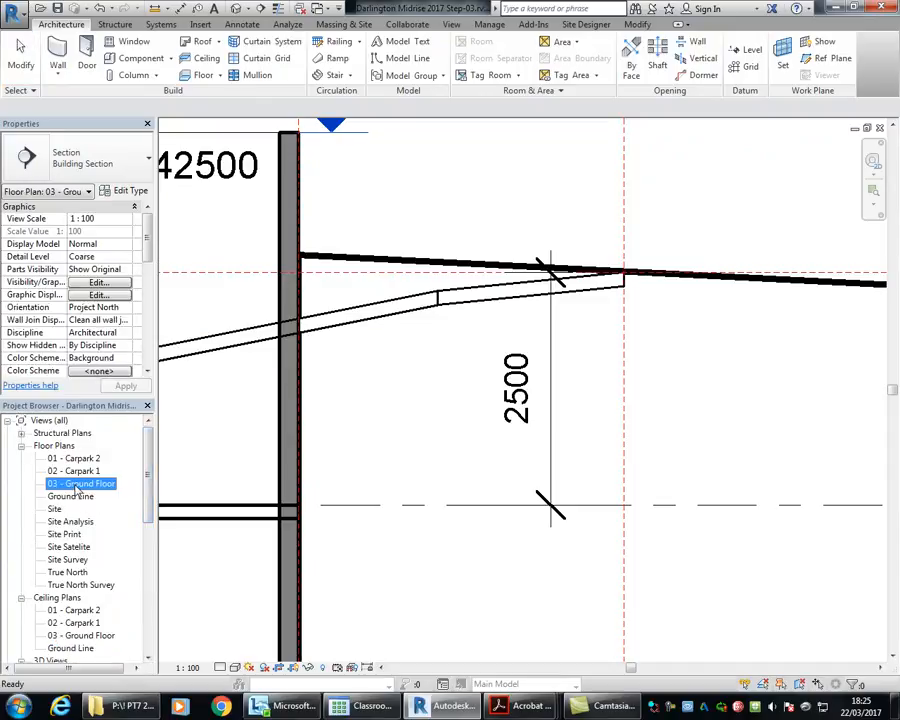
pyautogui.scroll(4, 360, 460)
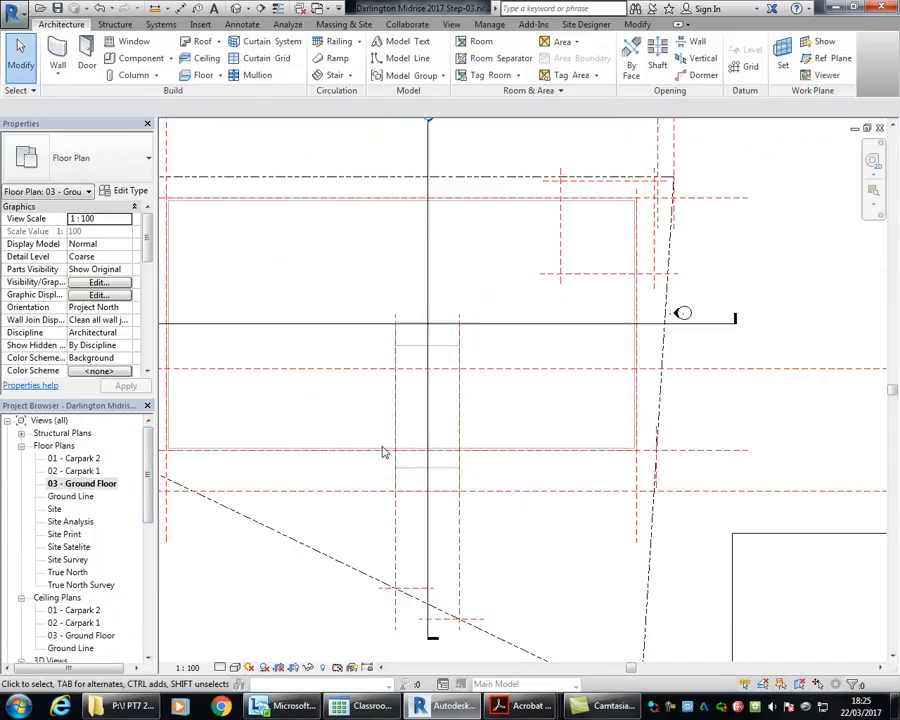
pyautogui.doubleClick(72, 471)
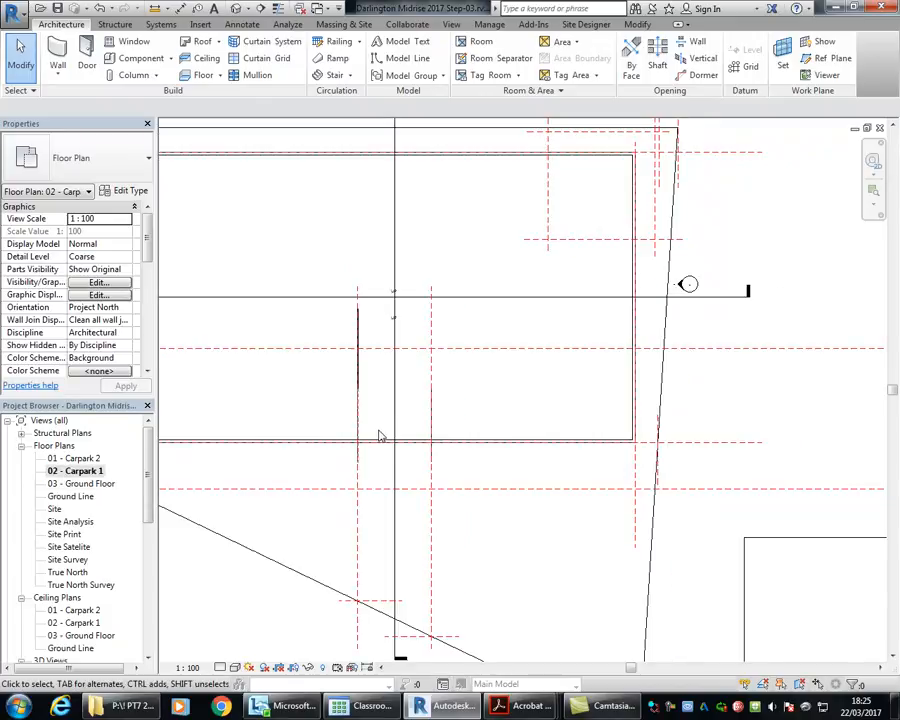
pyautogui.scroll(5, 352, 416)
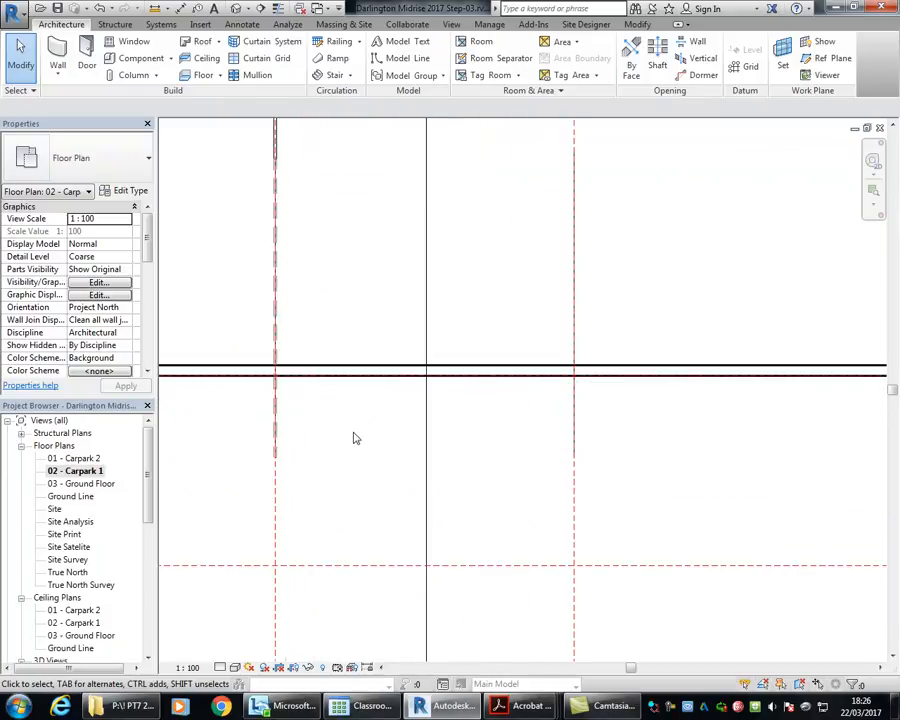
# Step: Sketch a 5500 x 3500 mm rectangular building pad boundary between the ramp's reference planes, from the wall's outer face to the outer reference plane
pyautogui.click(346, 24)
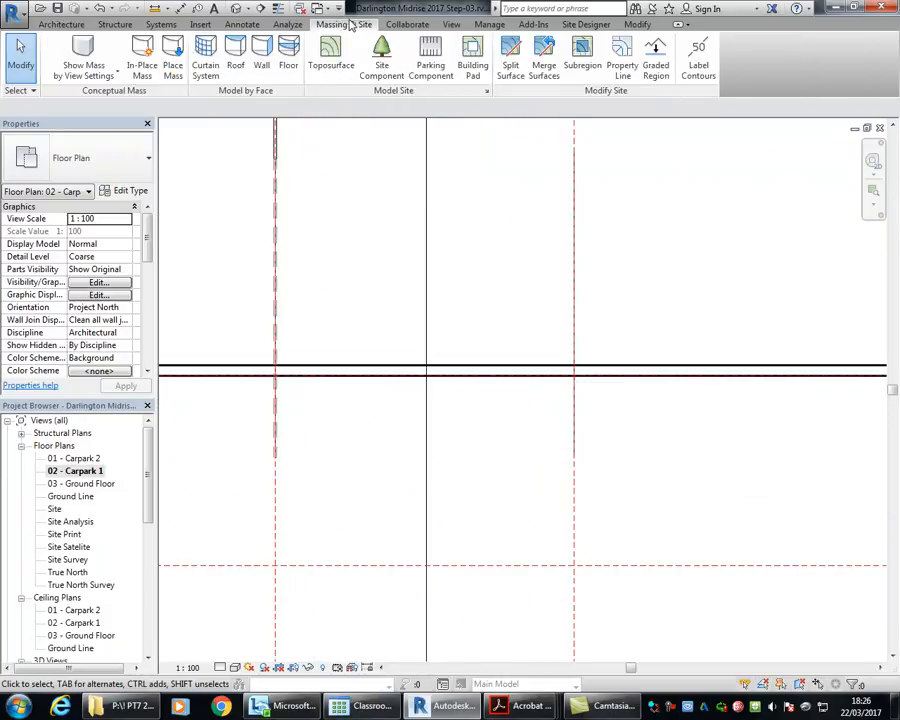
pyautogui.click(473, 55)
pyautogui.click(683, 42)
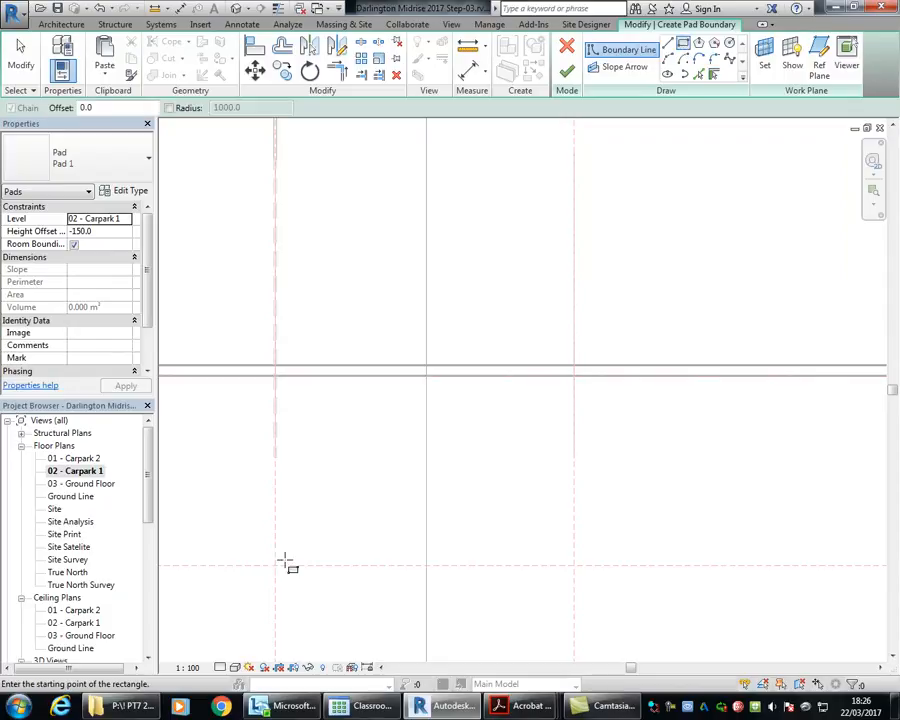
pyautogui.click(276, 566)
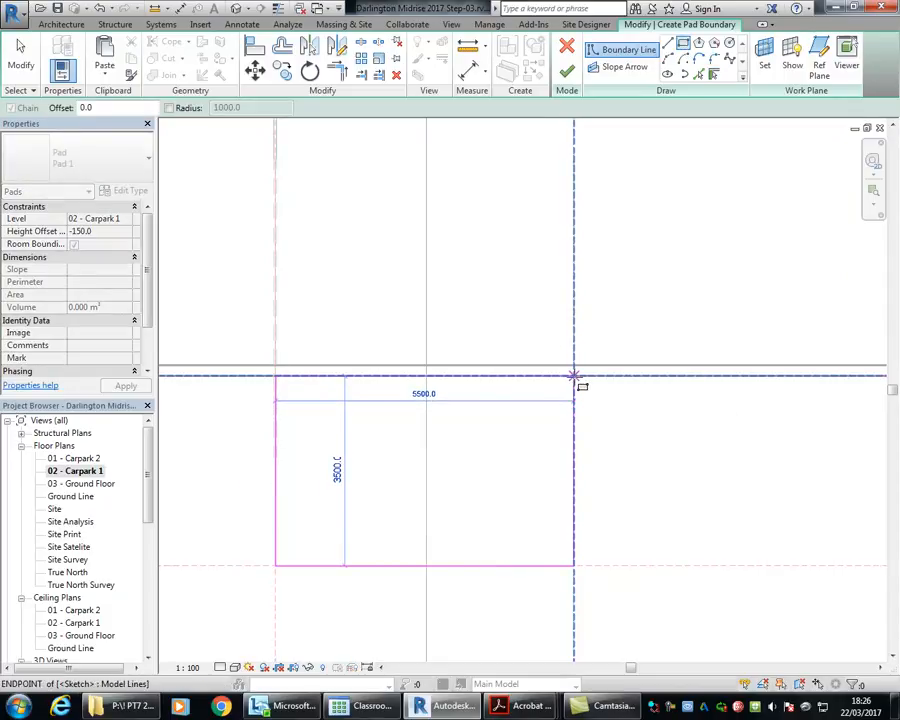
pyautogui.click(575, 375)
pyautogui.rightClick(485, 189)
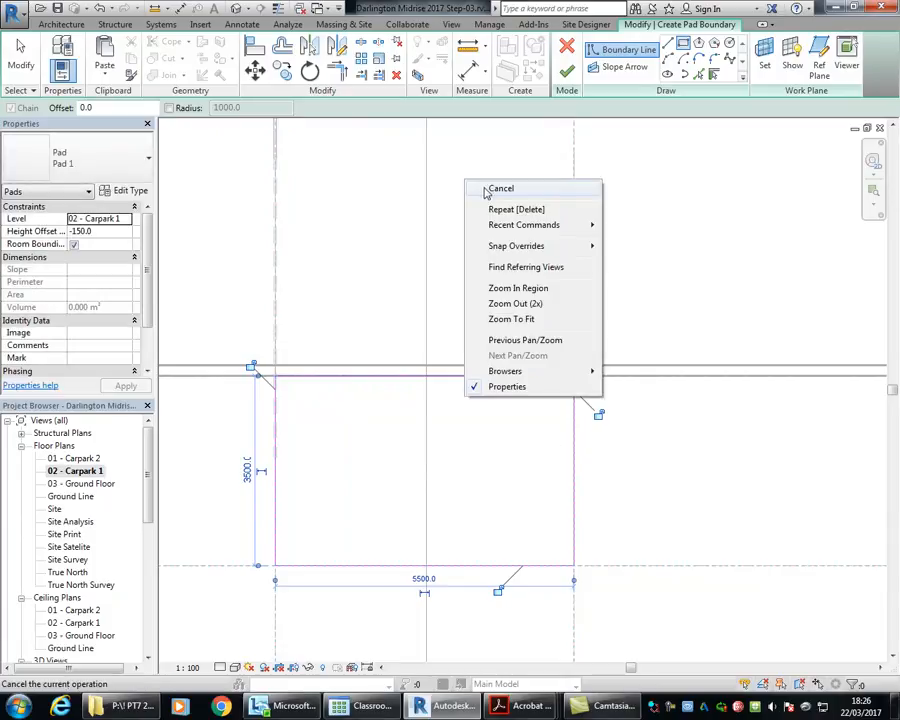
pyautogui.click(490, 196)
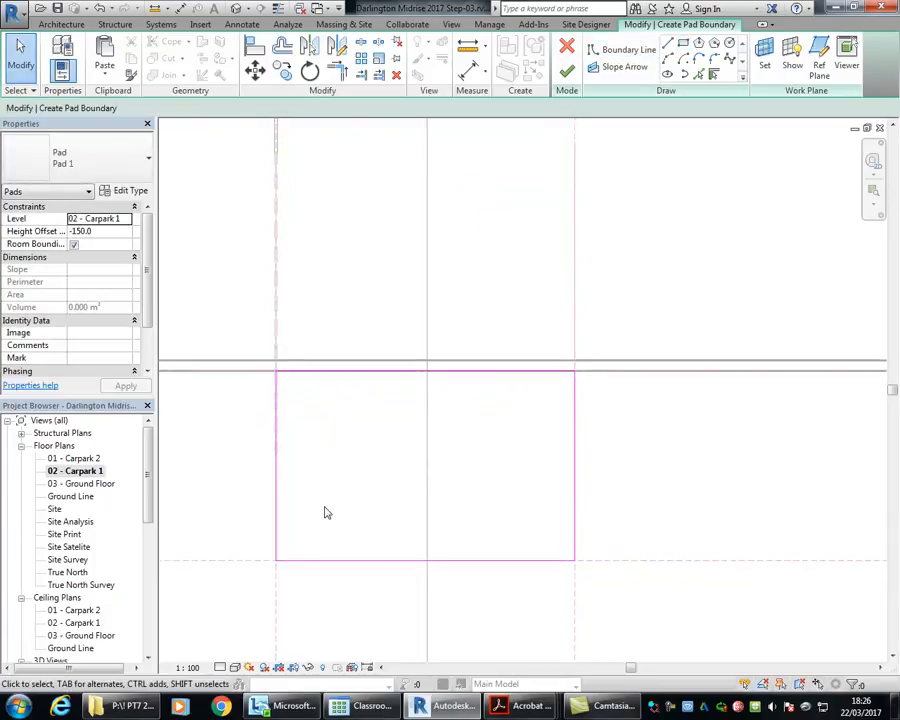
# Step: Set the pad's height offset to 1500 from 02 - Carpark 1 and finish the pad boundary
pyautogui.click(102, 231)
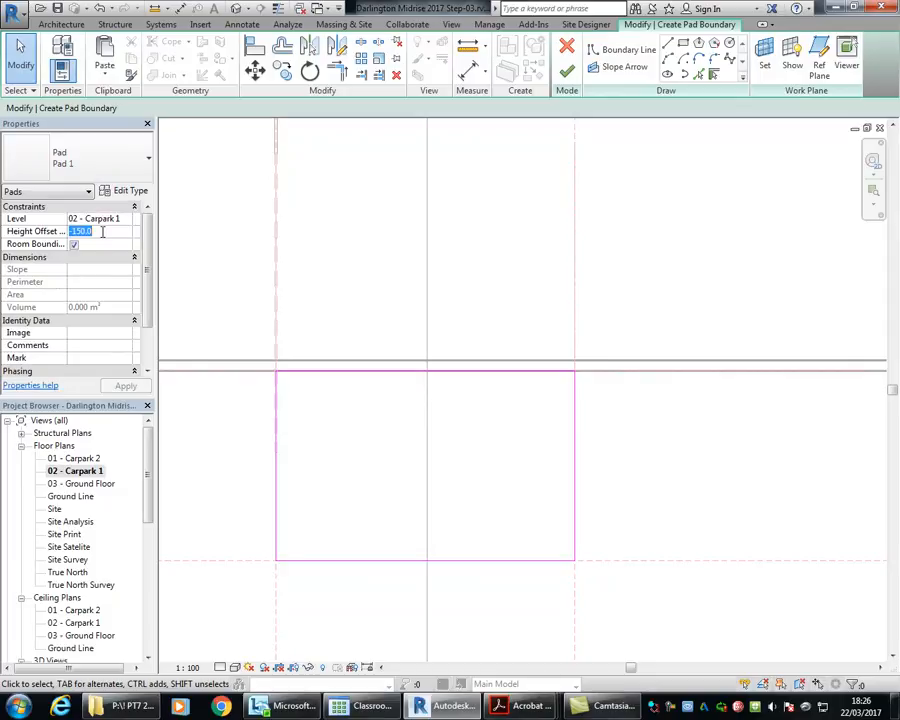
pyautogui.write('1500.0')
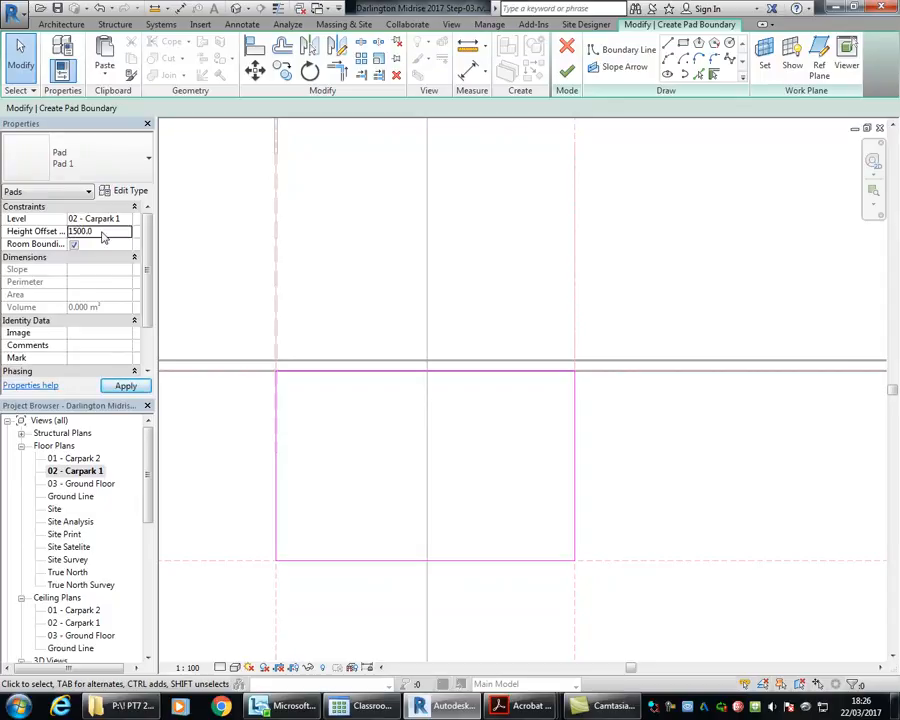
pyautogui.press('Return')
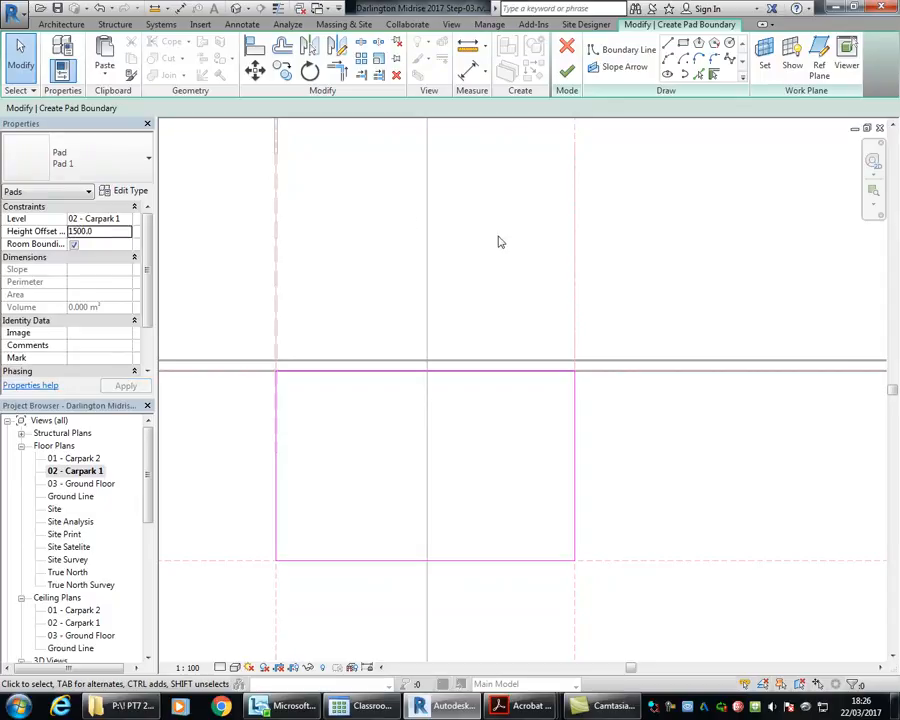
pyautogui.click(566, 72)
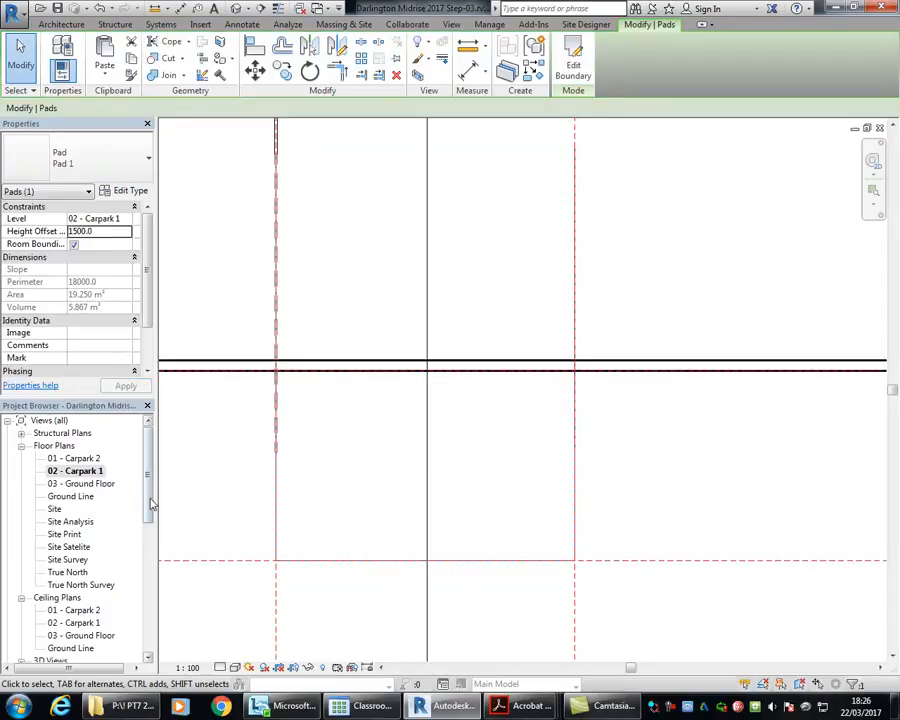
# Step: Open Section 2 at the new building pad beneath the upper transition ramp
pyautogui.moveTo(148, 486); pyautogui.dragTo(156, 571)
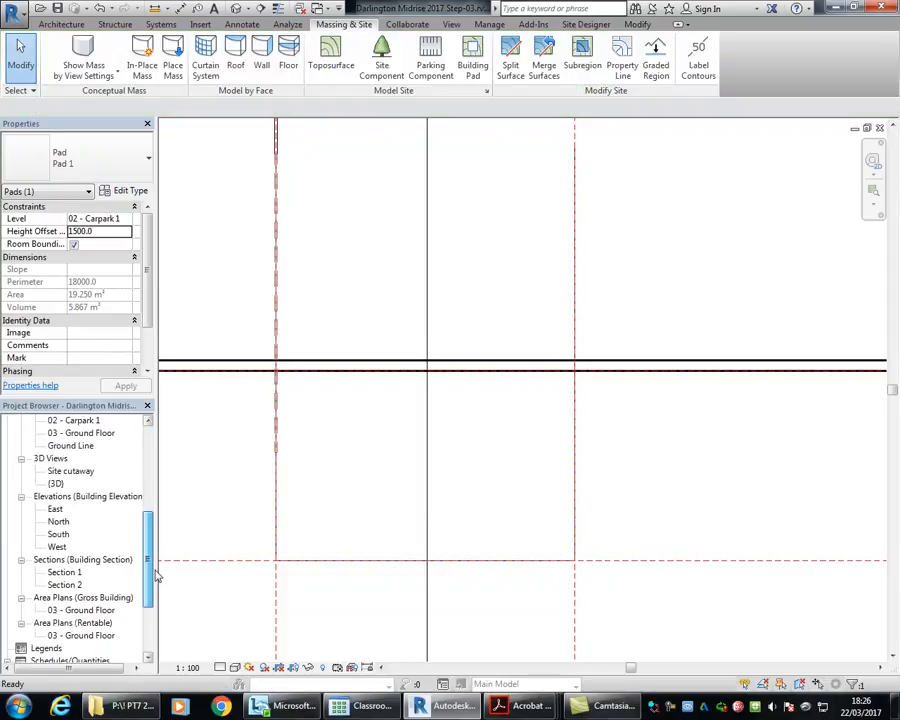
pyautogui.doubleClick(64, 585)
pyautogui.scroll(-3, 458, 435)
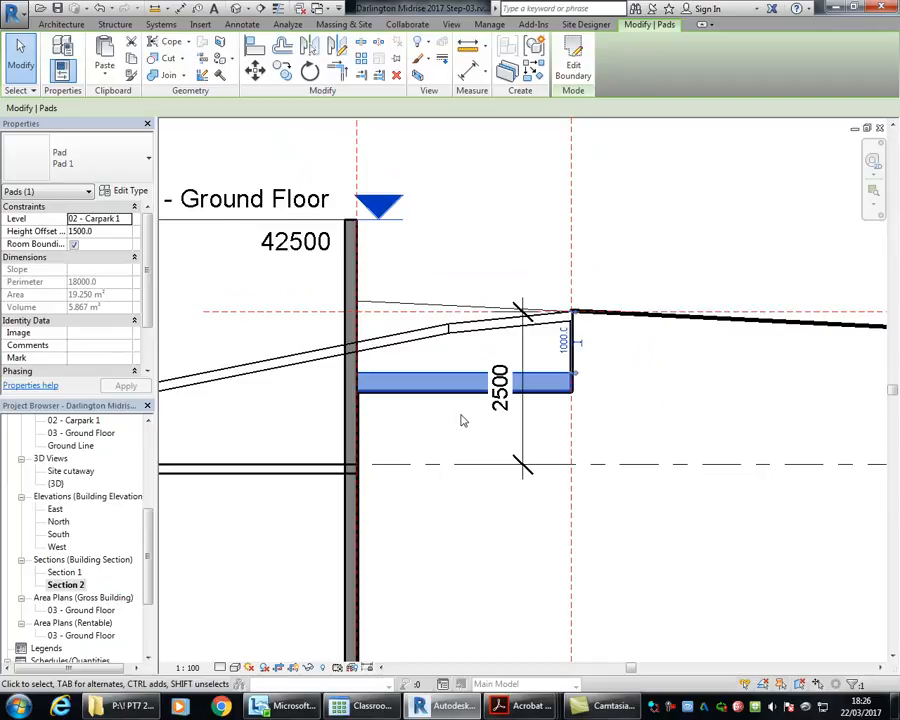
pyautogui.scroll(5, 461, 420)
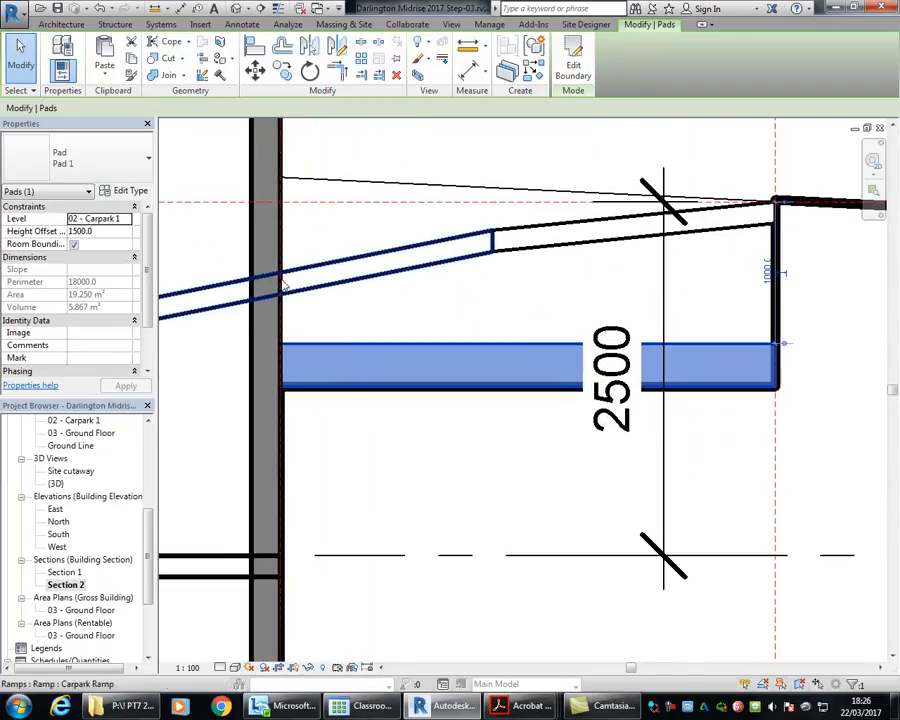
# Step: Set the pad's vertical distance below the upper transition ramp's outer top edge first to 500 mm and finally to 600 mm
pyautogui.click(769, 271)
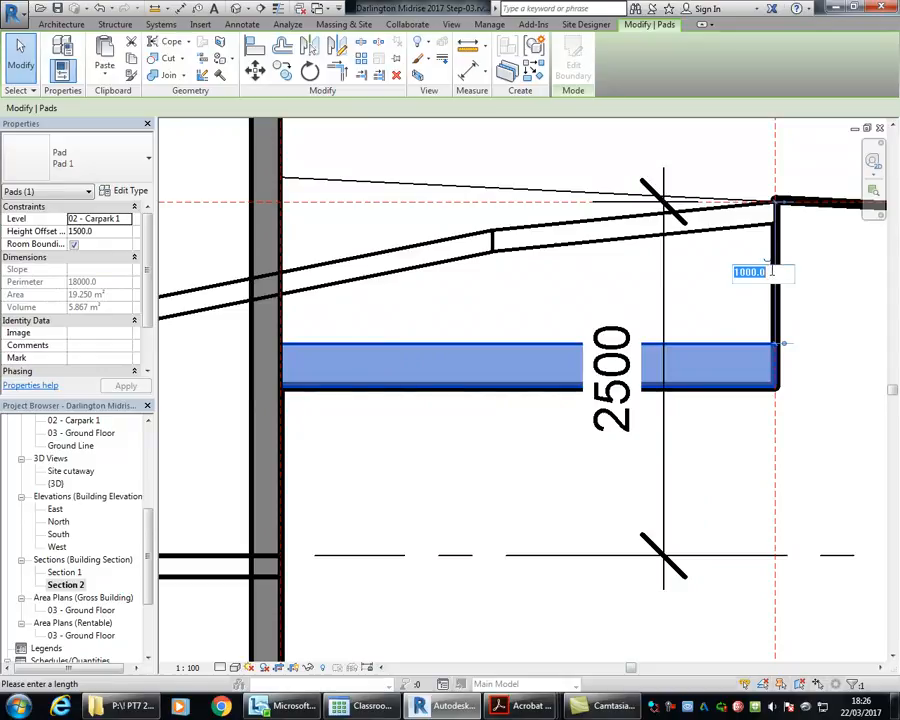
pyautogui.write('500')
pyautogui.press('Return')
pyautogui.click(763, 237)
pyautogui.write('6')
pyautogui.press('Return')
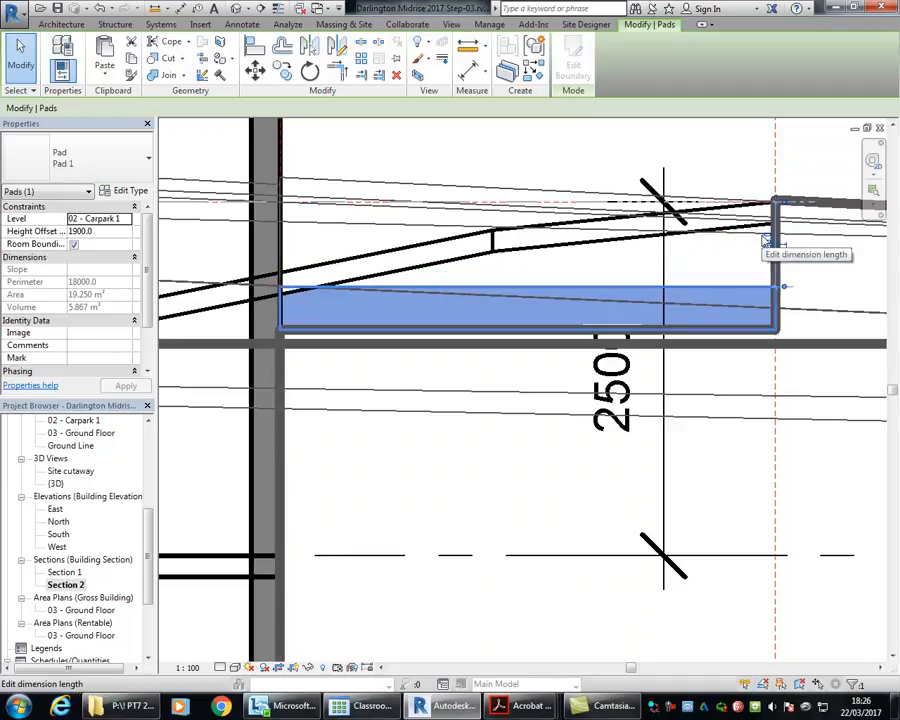
pyautogui.click(548, 149)
pyautogui.scroll(-1, 550, 153)
pyautogui.moveTo(553, 157); pyautogui.dragTo(540, 183, button='middle')
pyautogui.scroll(2, 538, 185)
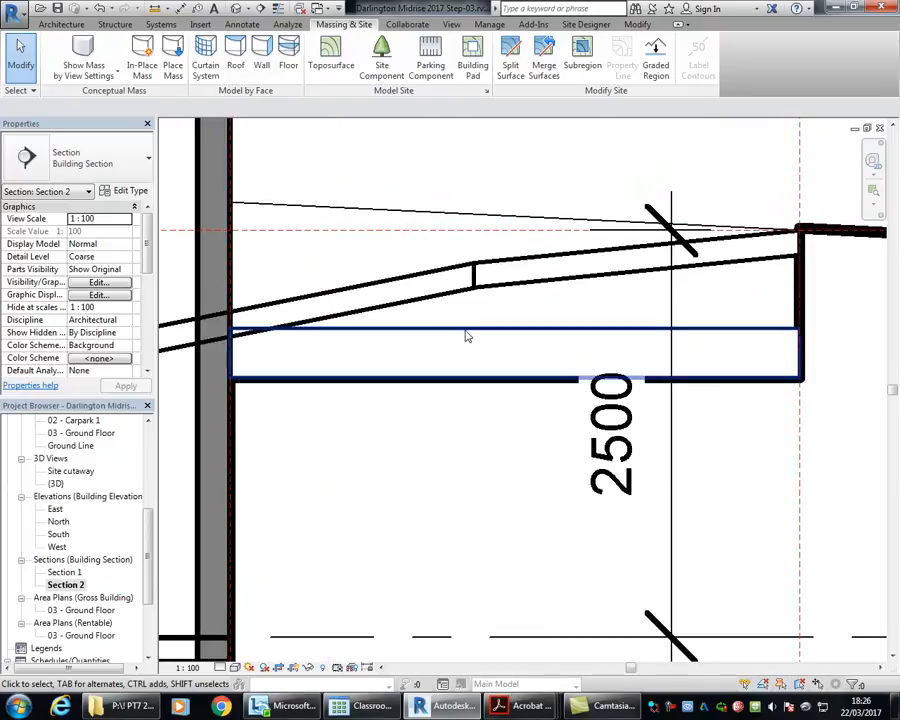
# Step: Hide the building pad element in Section 2 and undo the hiding
pyautogui.click(466, 338)
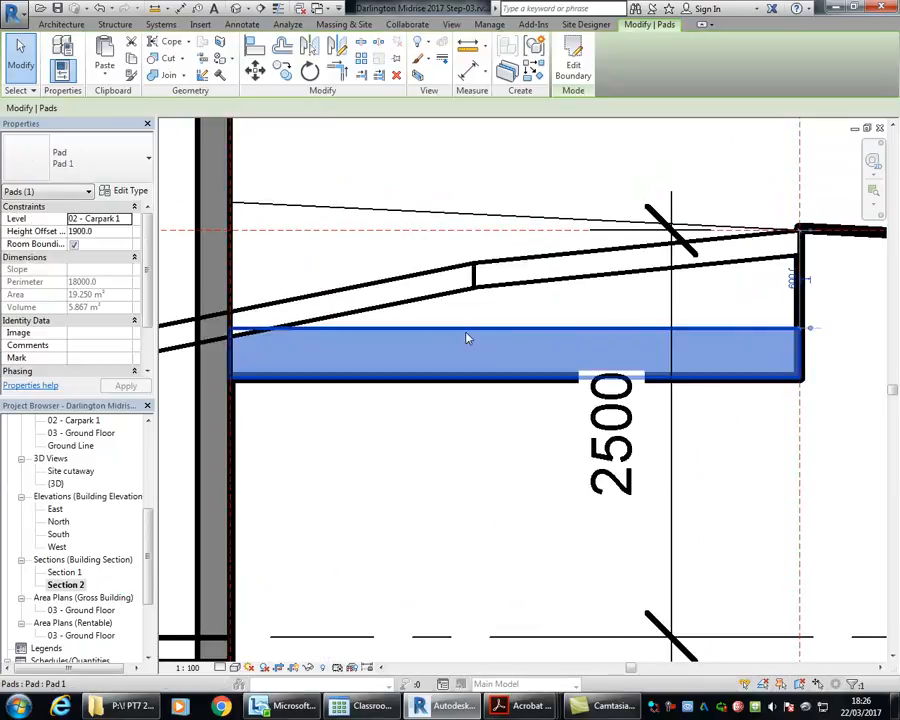
pyautogui.click(128, 165)
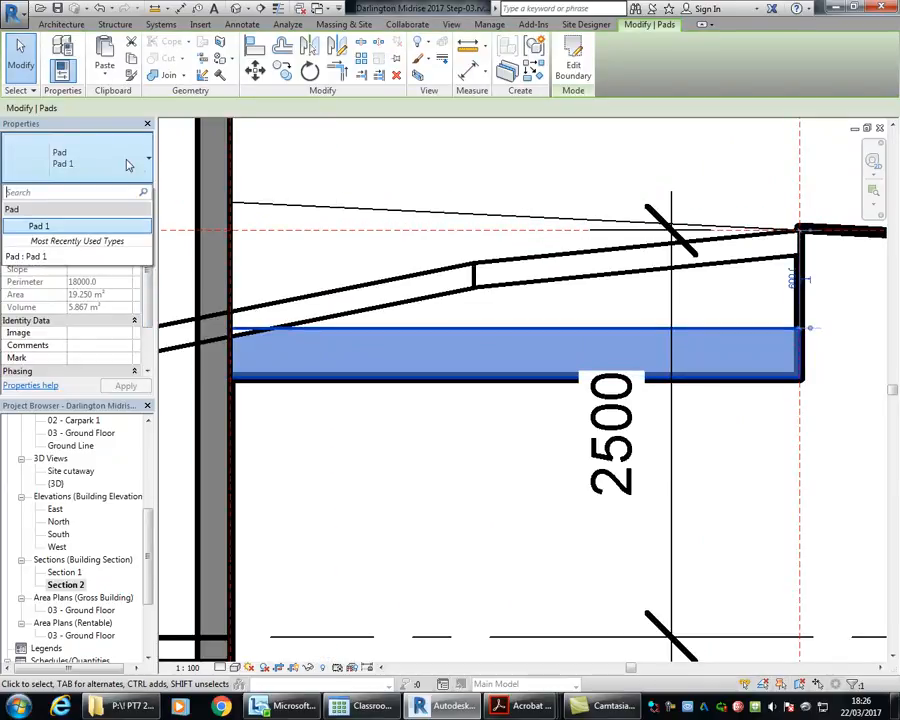
pyautogui.rightClick(400, 328)
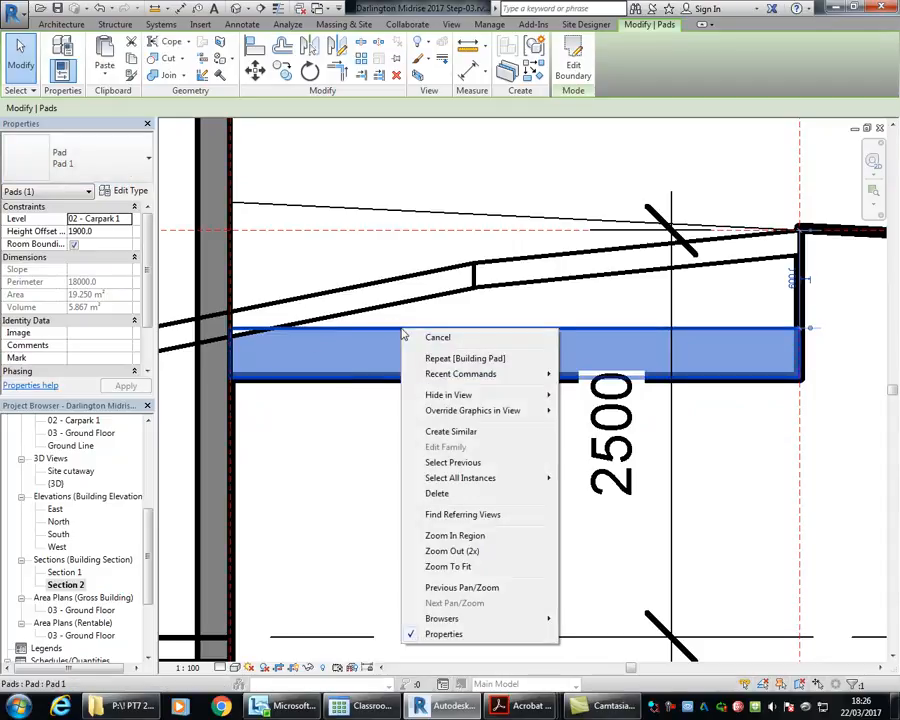
pyautogui.moveTo(463, 398)
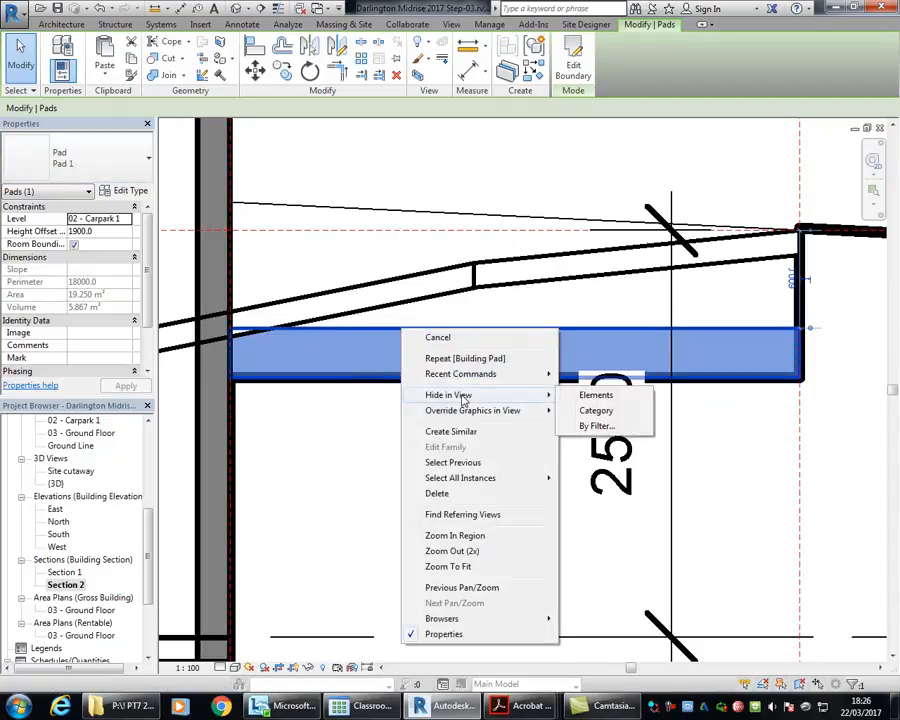
pyautogui.click(596, 396)
pyautogui.click(89, 10)
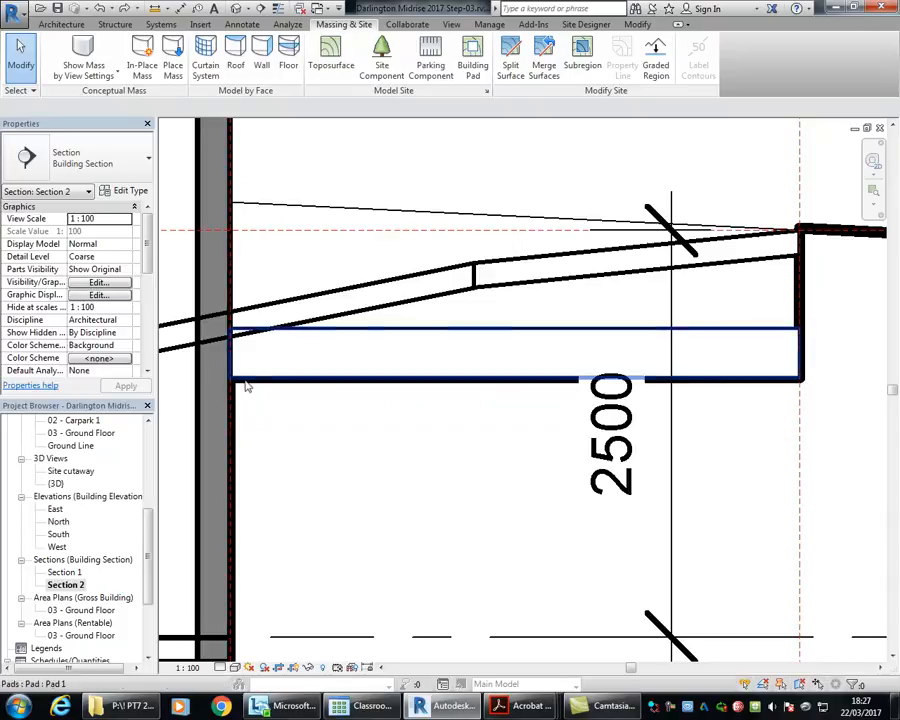
pyautogui.scroll(-1, 258, 388)
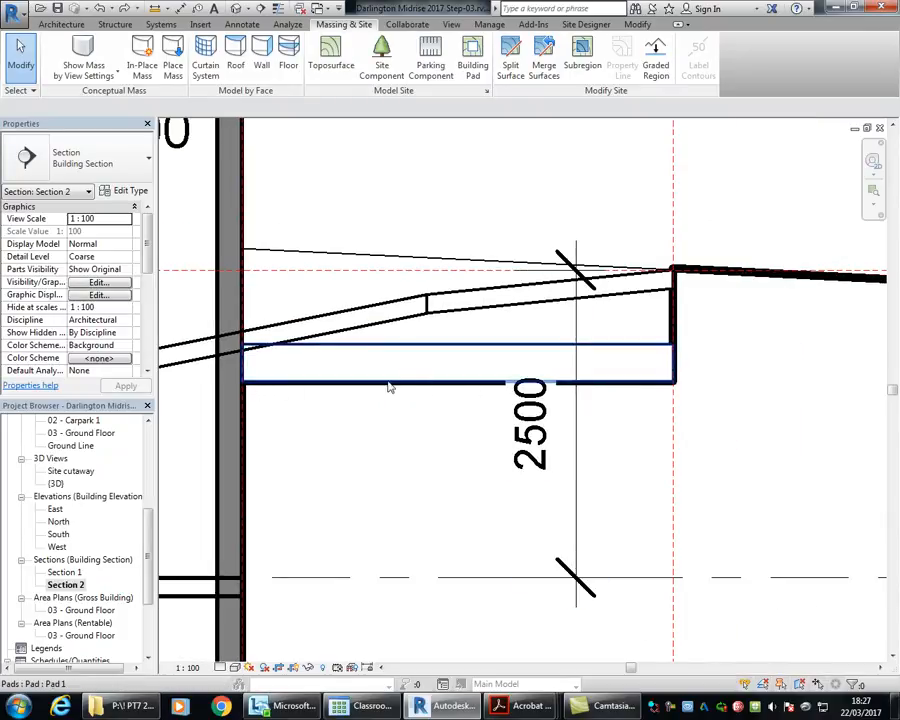
pyautogui.click(452, 352)
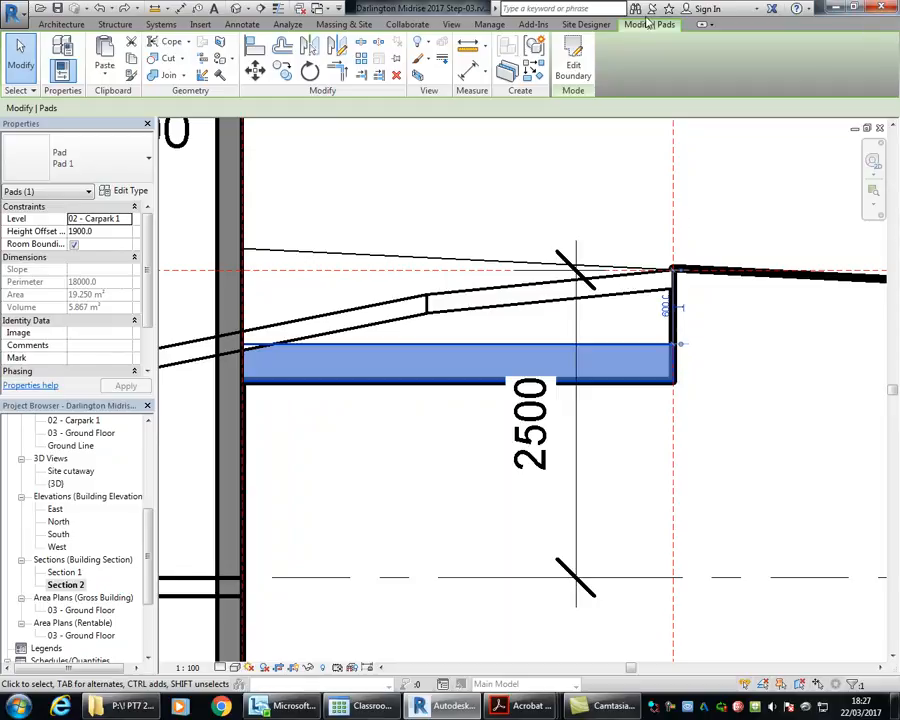
pyautogui.moveTo(150, 543); pyautogui.dragTo(133, 459)
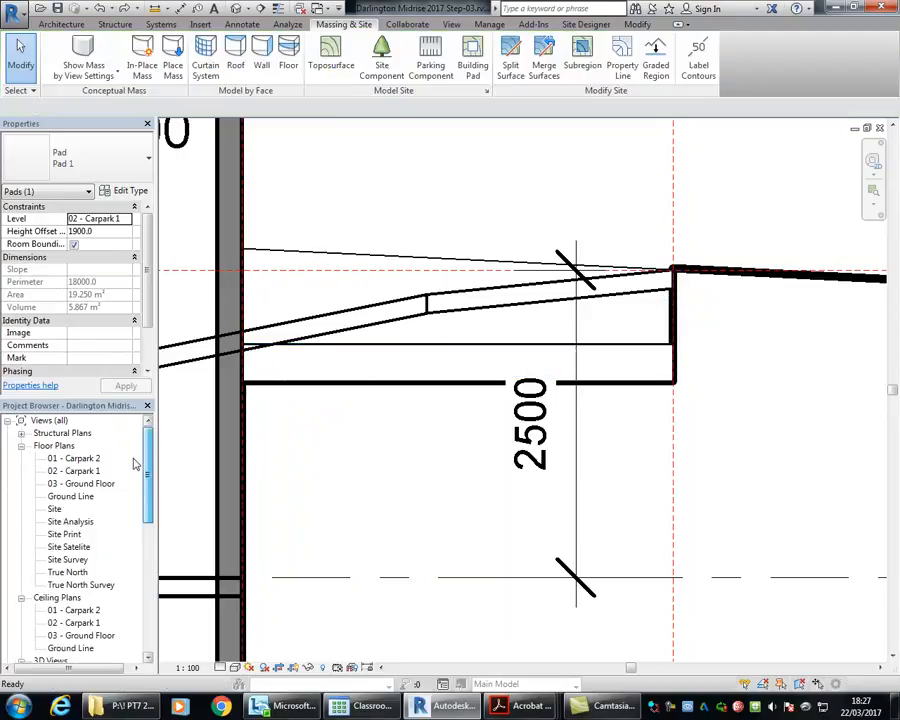
pyautogui.click(80, 483)
pyautogui.doubleClick(75, 471)
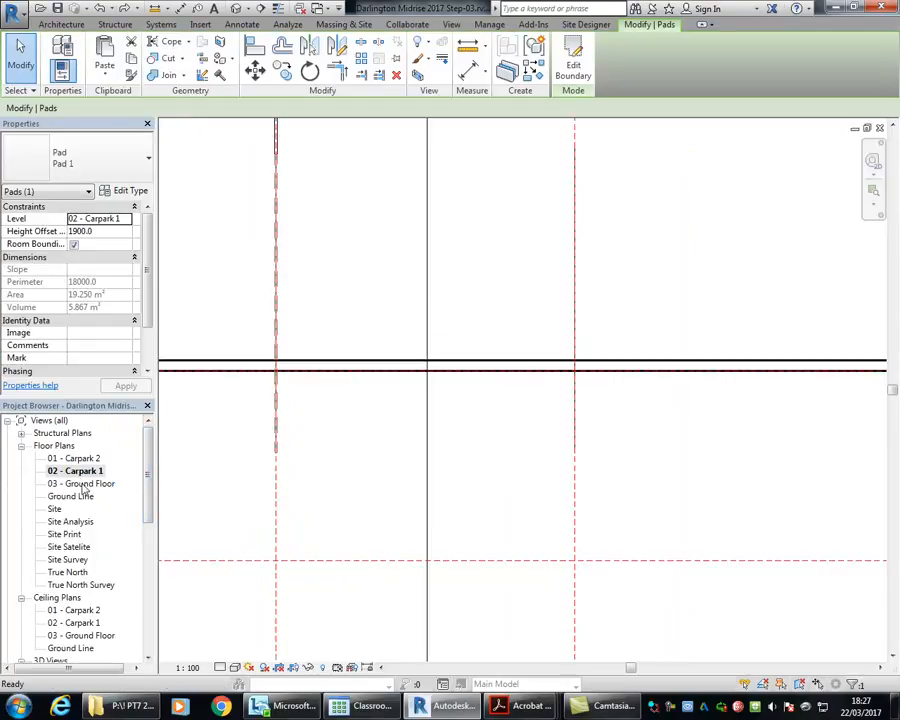
pyautogui.doubleClick(72, 483)
pyautogui.moveTo(395, 419)
pyautogui.mouseDown(button='middle')
pyautogui.moveTo(333, 343)
pyautogui.moveTo(334, 314)
pyautogui.mouseUp(button='middle')
pyautogui.click(580, 72)
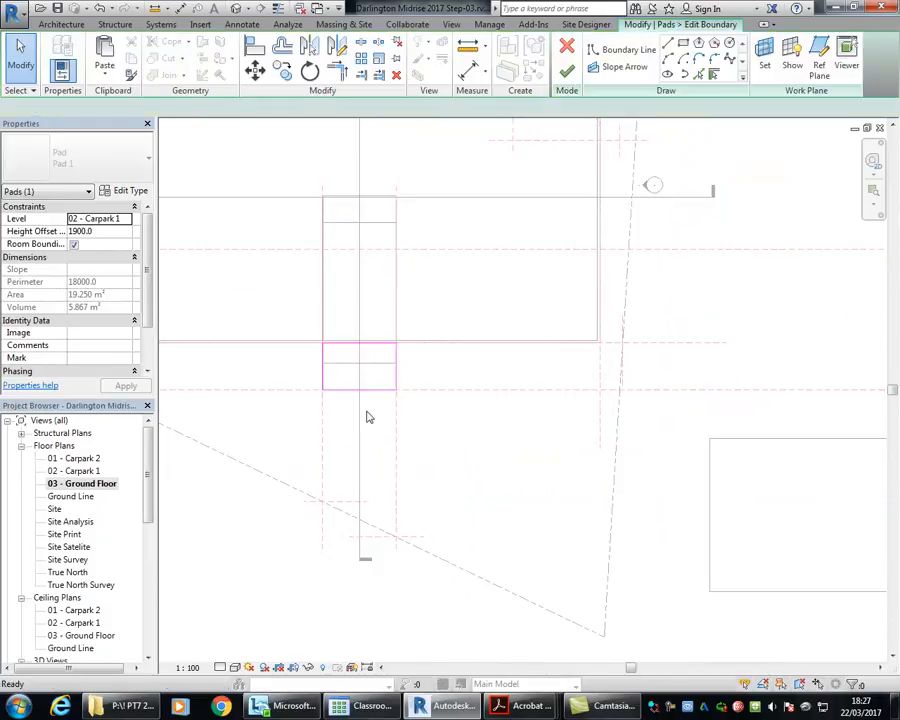
pyautogui.scroll(3, 320, 370)
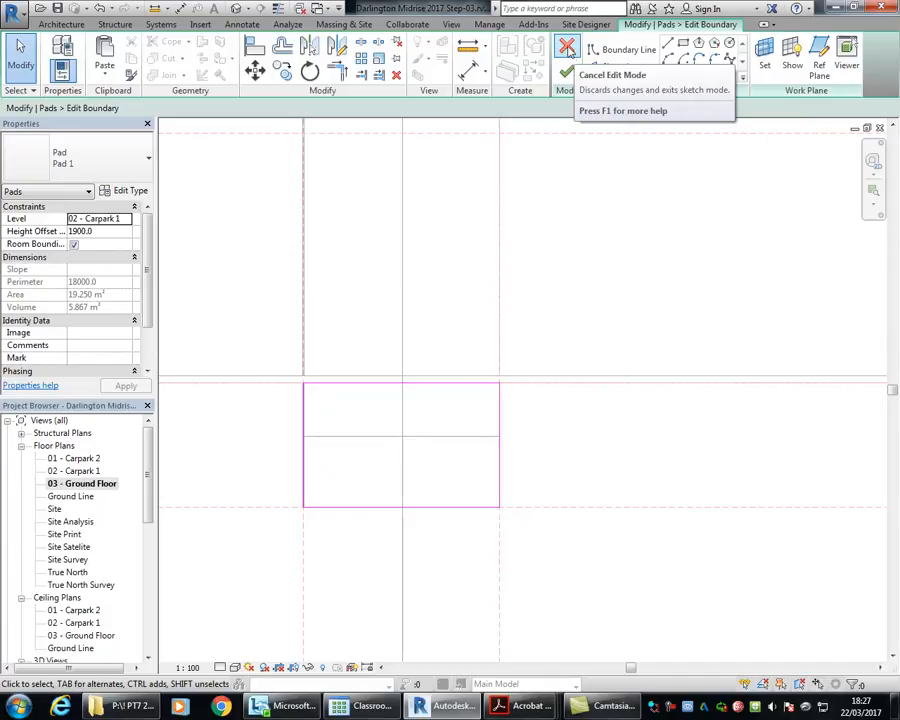
pyautogui.click(567, 47)
pyautogui.click(233, 613)
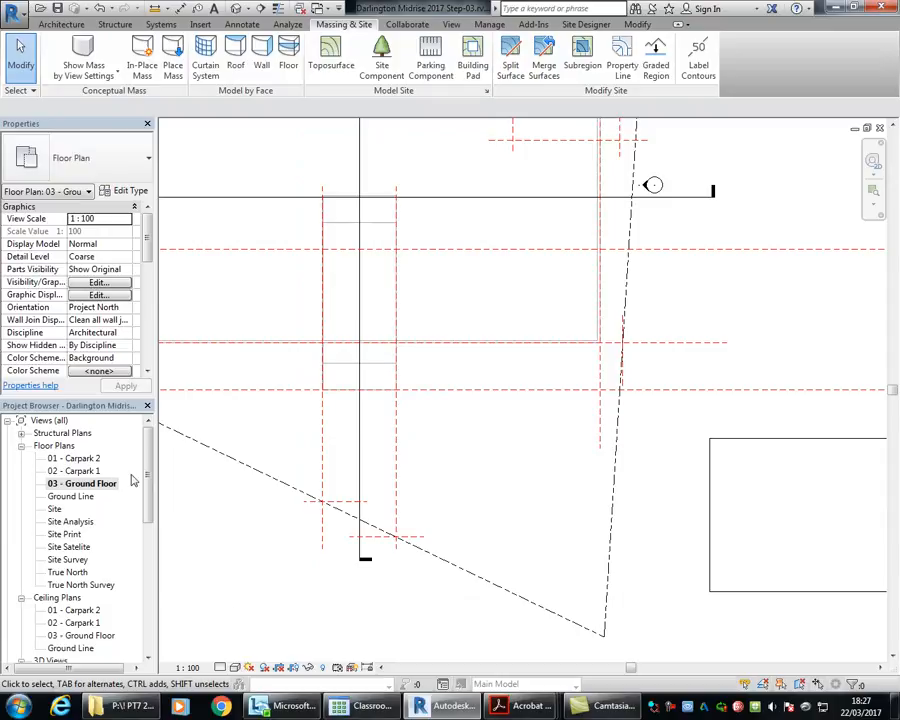
# Step: Open Section 2 and examine the building pad beneath the upper transition ramp
pyautogui.scroll(-6, 133, 481)
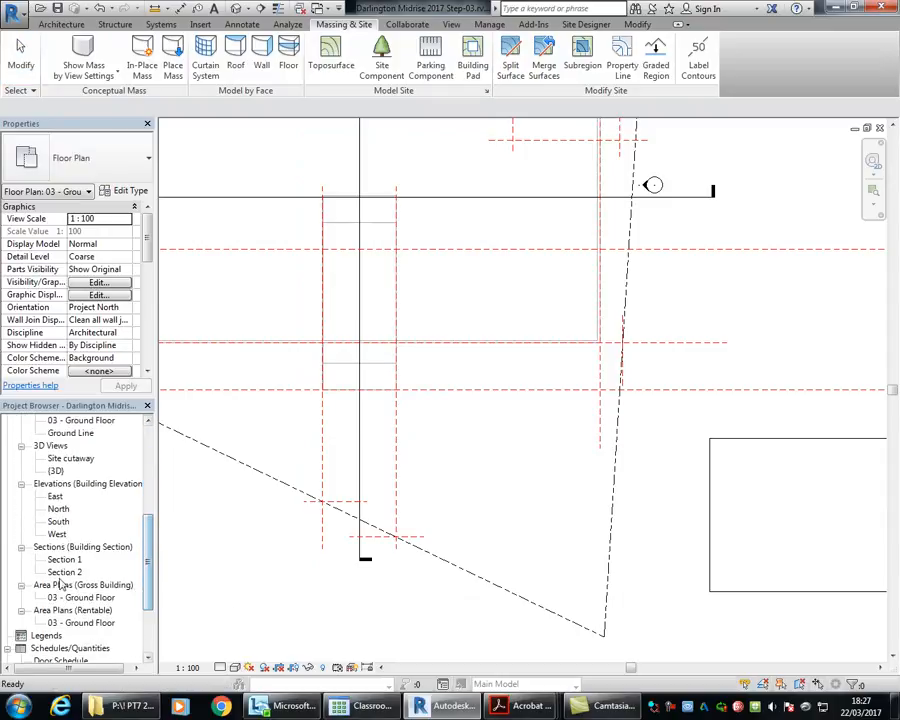
pyautogui.doubleClick(64, 572)
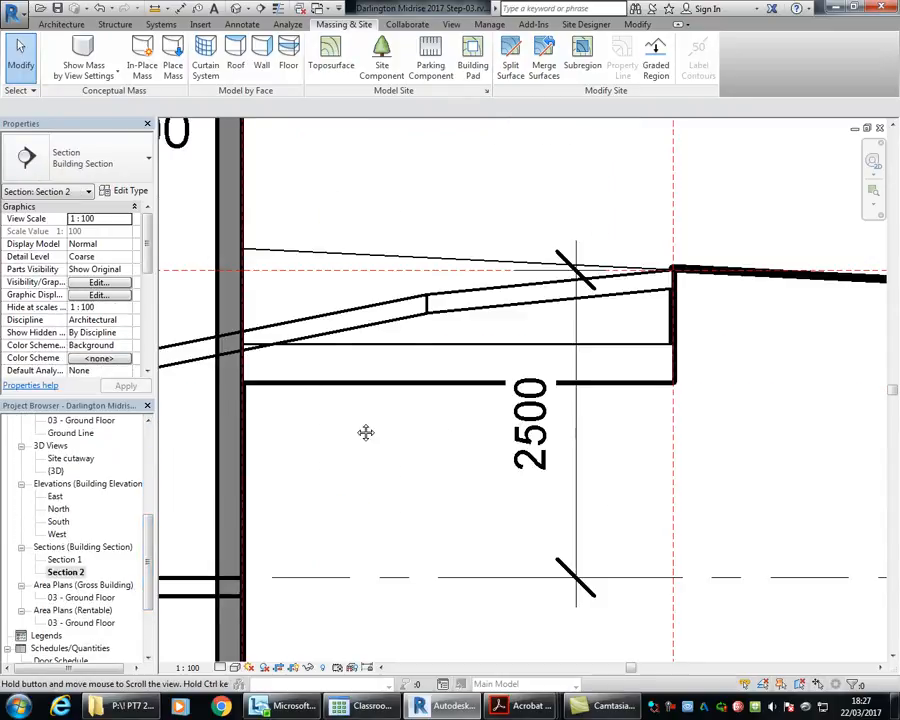
pyautogui.moveTo(365, 432); pyautogui.dragTo(407, 457, button='middle')
pyautogui.click(406, 374)
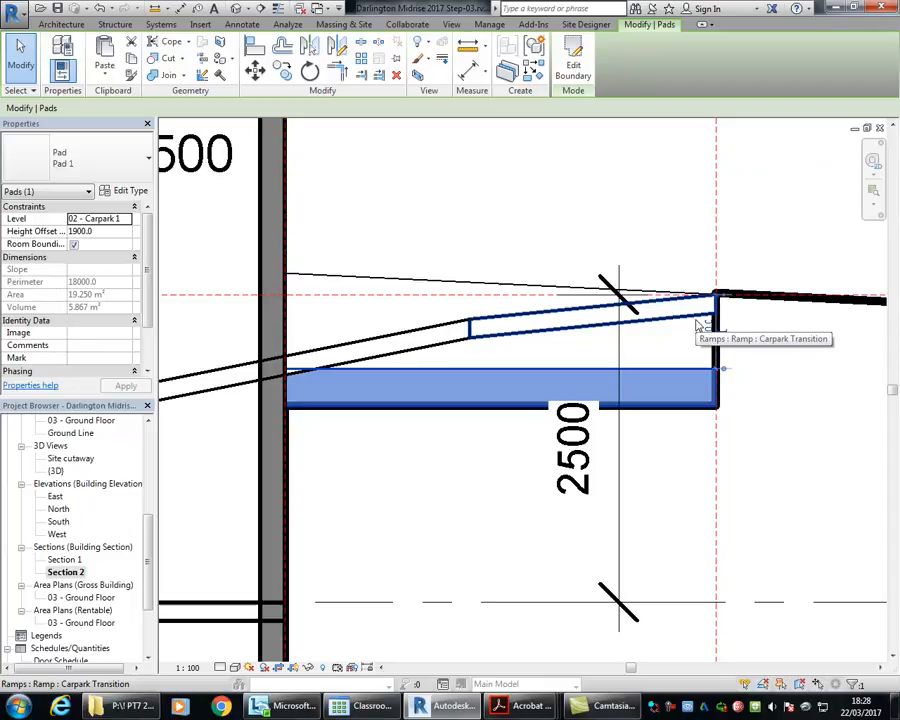
pyautogui.click(332, 170)
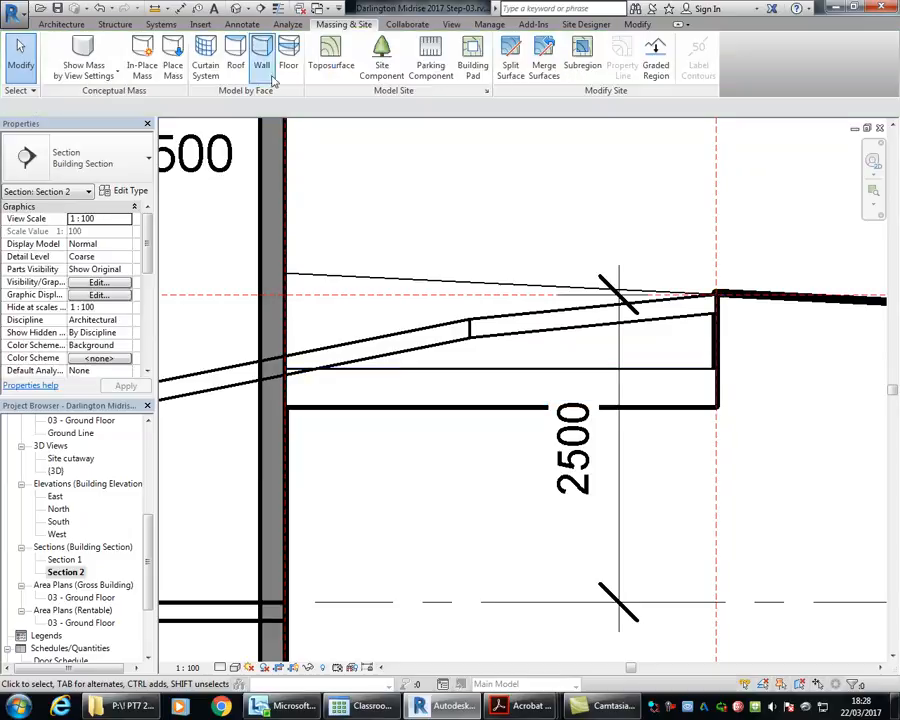
pyautogui.click(241, 24)
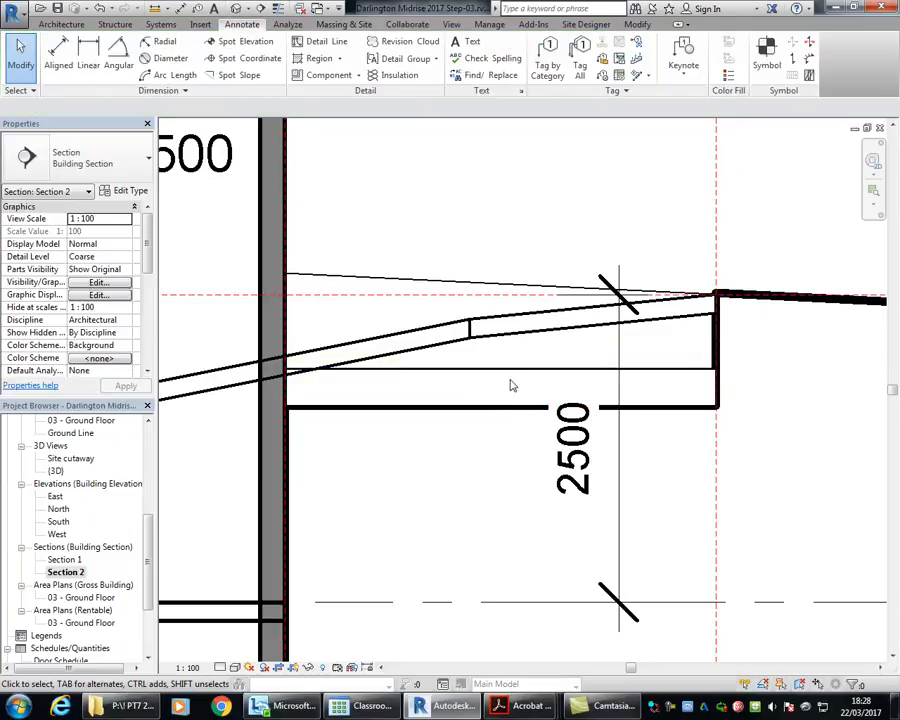
# Step: Delete the three visible 1100mm railings along the near side of the ramp and its two transitions in the {3D} view
pyautogui.doubleClick(55, 471)
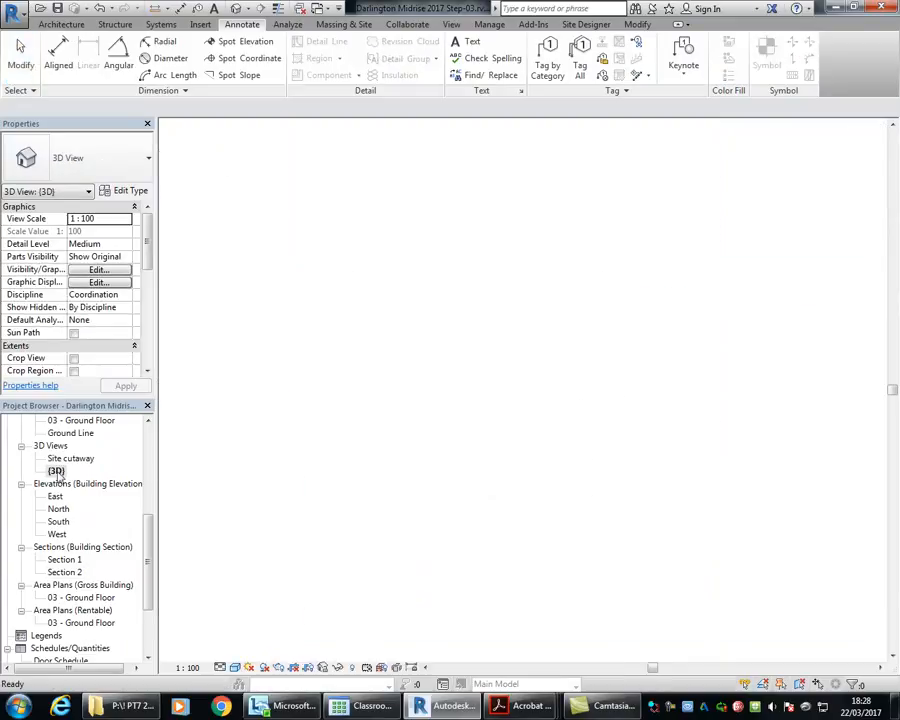
pyautogui.scroll(-2, 338, 365)
pyautogui.moveTo(338, 365); pyautogui.dragTo(283, 245, button='middle')
pyautogui.keyDown('shift'); pyautogui.moveTo(345, 272); pyautogui.dragTo(382, 277, button='middle'); pyautogui.keyUp('shift')
pyautogui.moveTo(270, 242); pyautogui.dragTo(463, 418, button='middle')
pyautogui.keyDown('shift'); pyautogui.moveTo(463, 418); pyautogui.dragTo(472, 383, button='middle'); pyautogui.keyUp('shift')
pyautogui.moveTo(498, 320)
pyautogui.keyDown('shift'); pyautogui.mouseDown(button='middle')
pyautogui.moveTo(477, 398)
pyautogui.moveTo(490, 368)
pyautogui.moveTo(488, 321)
pyautogui.mouseUp(button='middle'); pyautogui.keyUp('shift')
pyautogui.scroll(5, 488, 321)
pyautogui.click(408, 400)
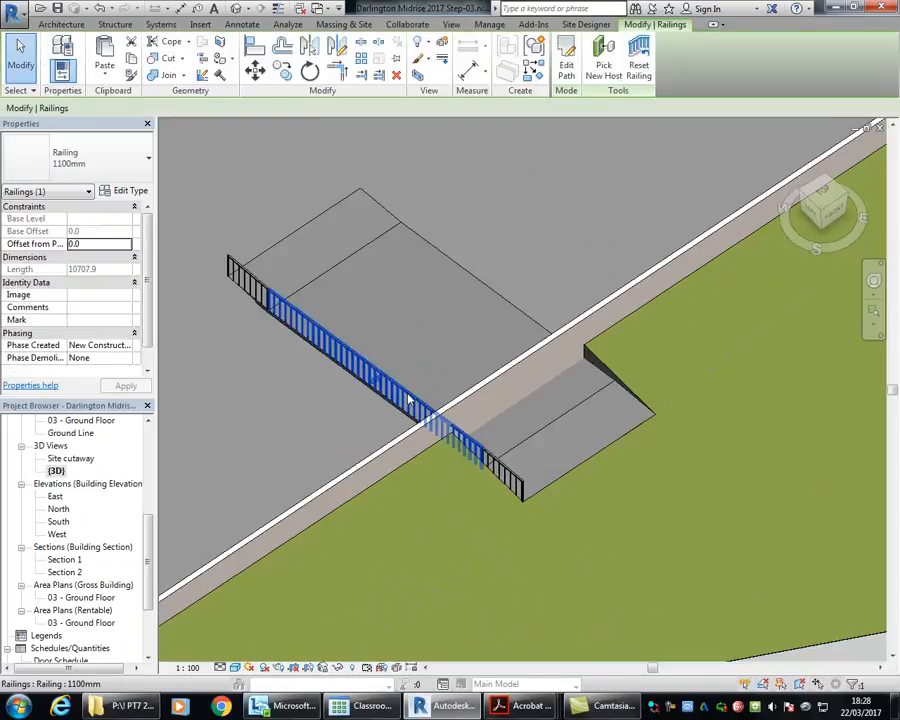
pyautogui.press('Delete')
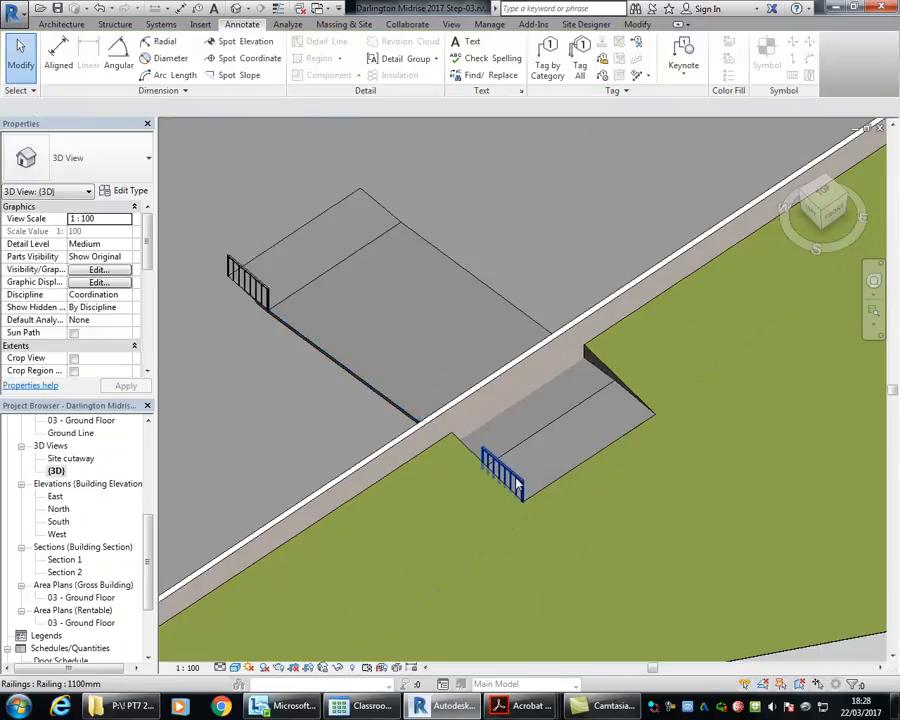
pyautogui.click(515, 484)
pyautogui.press('Delete')
pyautogui.click(312, 344)
pyautogui.press('Delete')
# Step: Delete the building pad beneath the upper transition in wireframe display, return to shaded display, and undo these changes
pyautogui.scroll(5, 635, 431)
pyautogui.press('Tab')
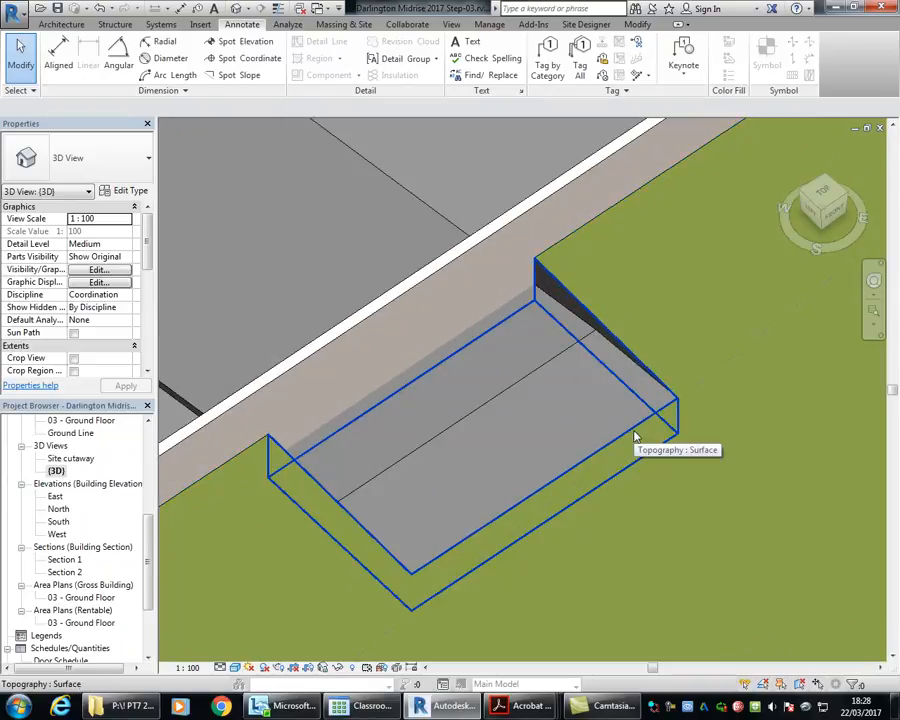
pyautogui.press('w')
pyautogui.press('f')
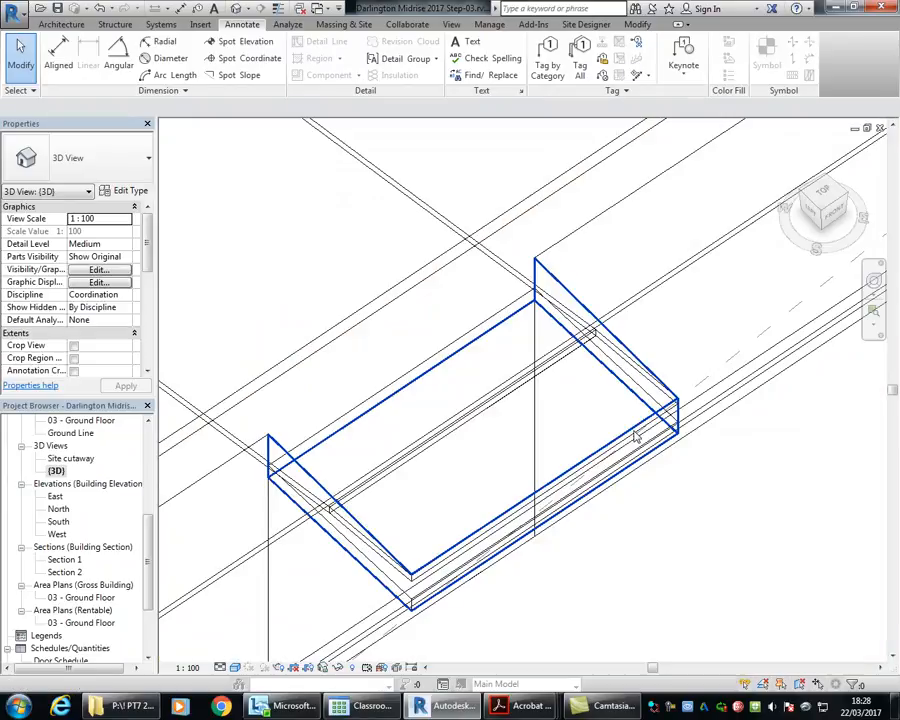
pyautogui.click(368, 576)
pyautogui.press('Escape')
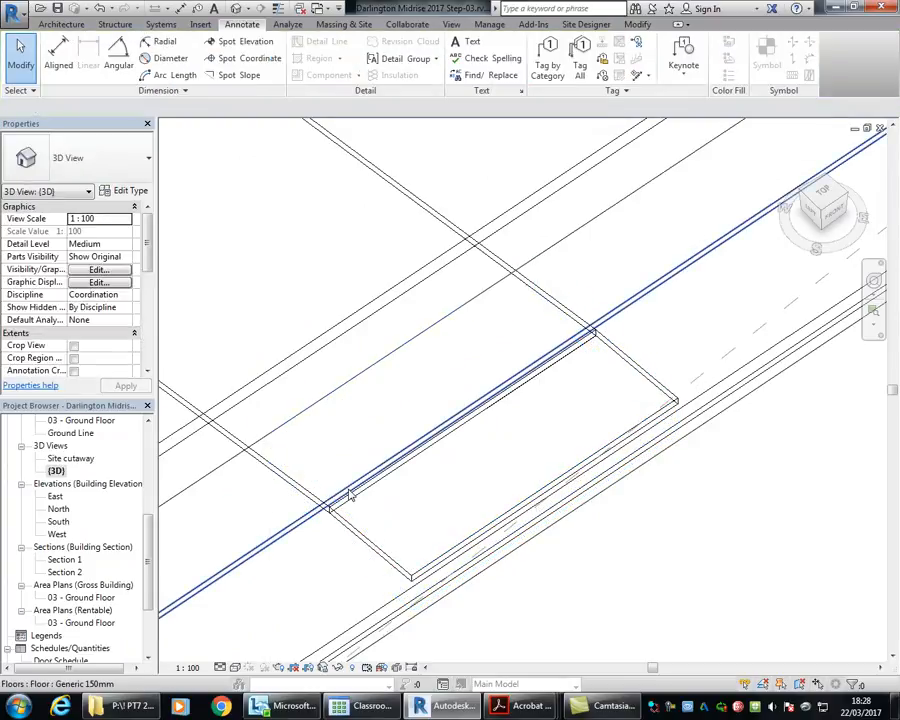
pyautogui.press('s')
pyautogui.press('d')
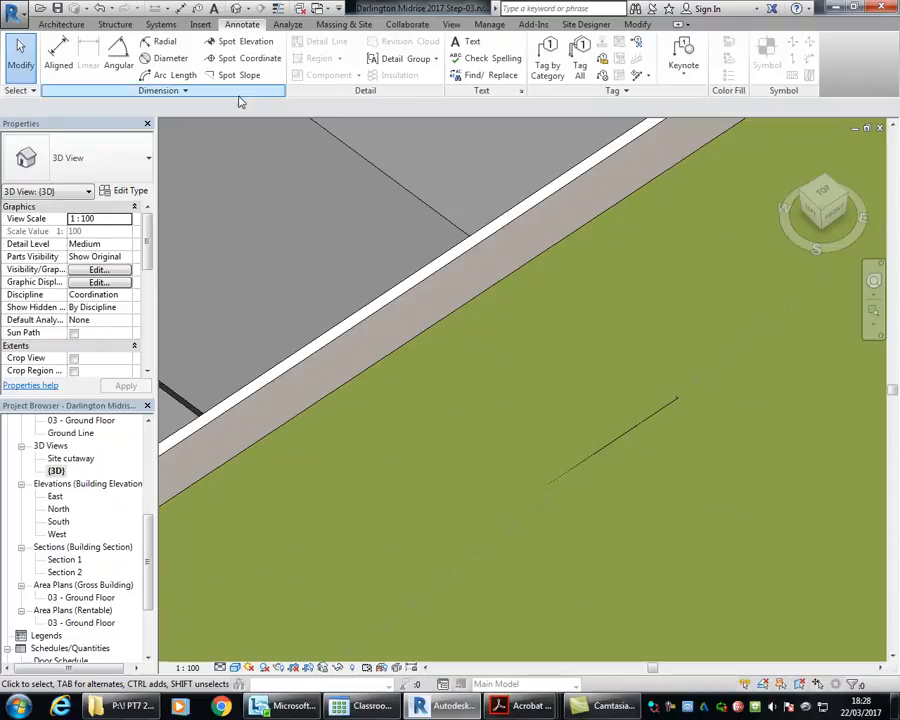
pyautogui.click(100, 8)
pyautogui.click(100, 8)
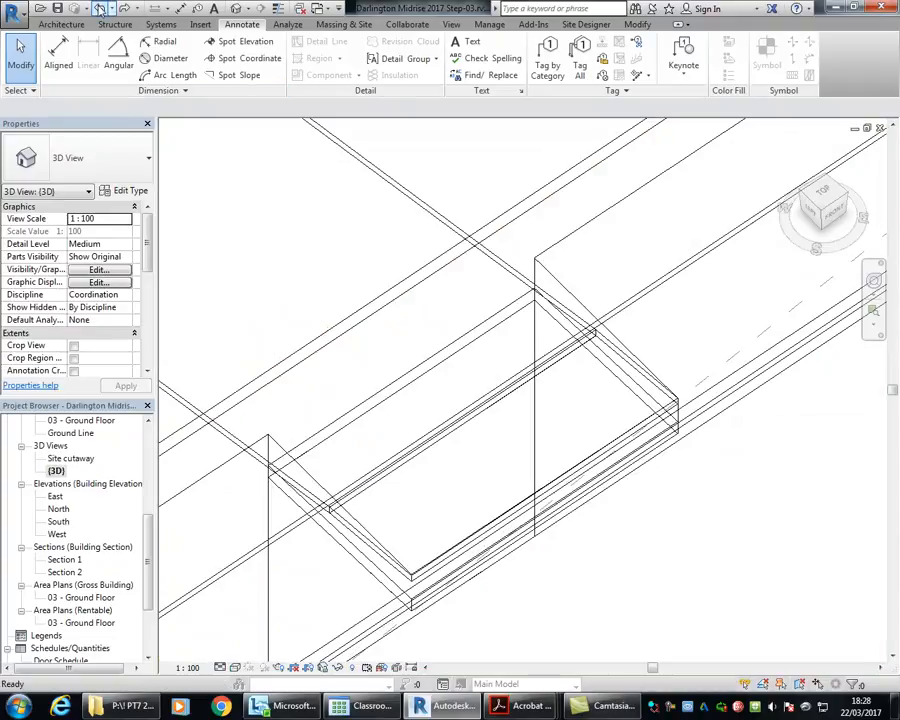
pyautogui.click(100, 8)
# Step: Examine the cut in the ground and the 200 mm perimeter wall crossing the ramp in the 3D view
pyautogui.scroll(-4, 285, 233)
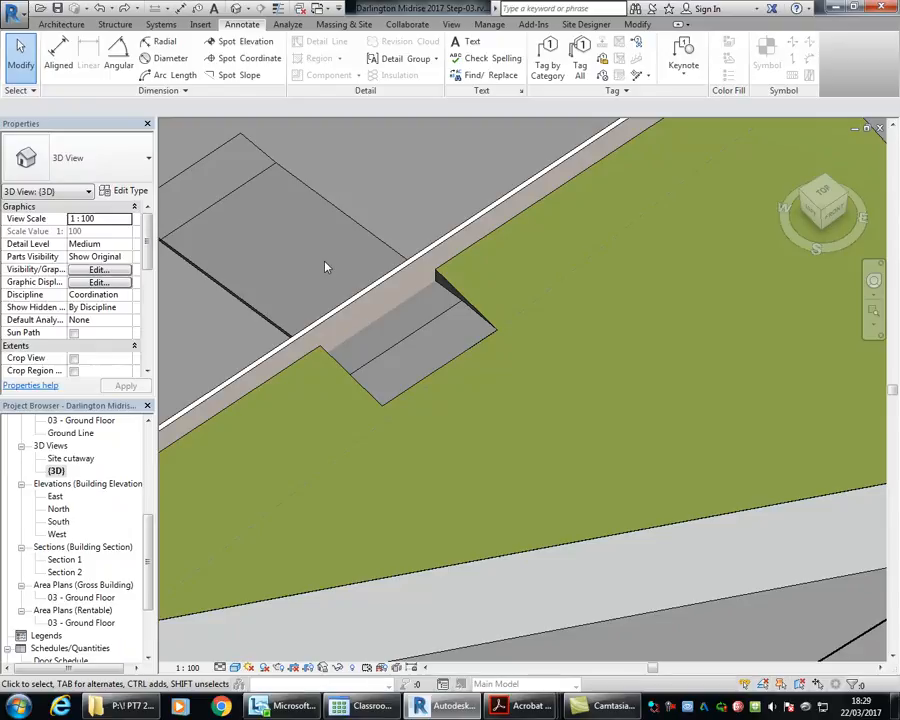
pyautogui.click(351, 305)
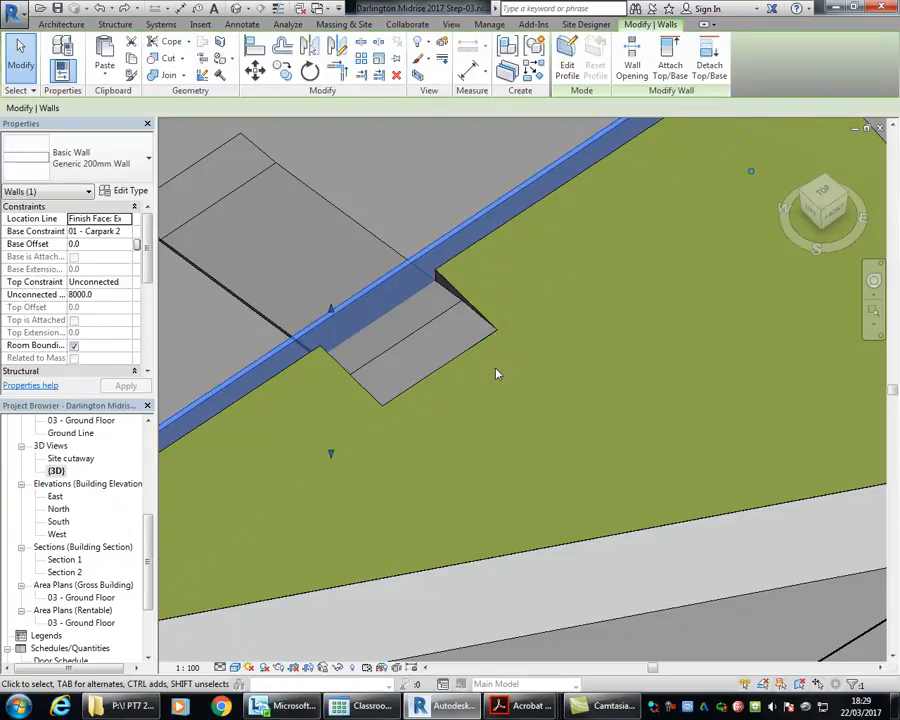
pyautogui.press('Escape')
pyautogui.scroll(-2, 286, 255)
pyautogui.moveTo(287, 256); pyautogui.dragTo(418, 336, button='middle')
pyautogui.scroll(2, 428, 339)
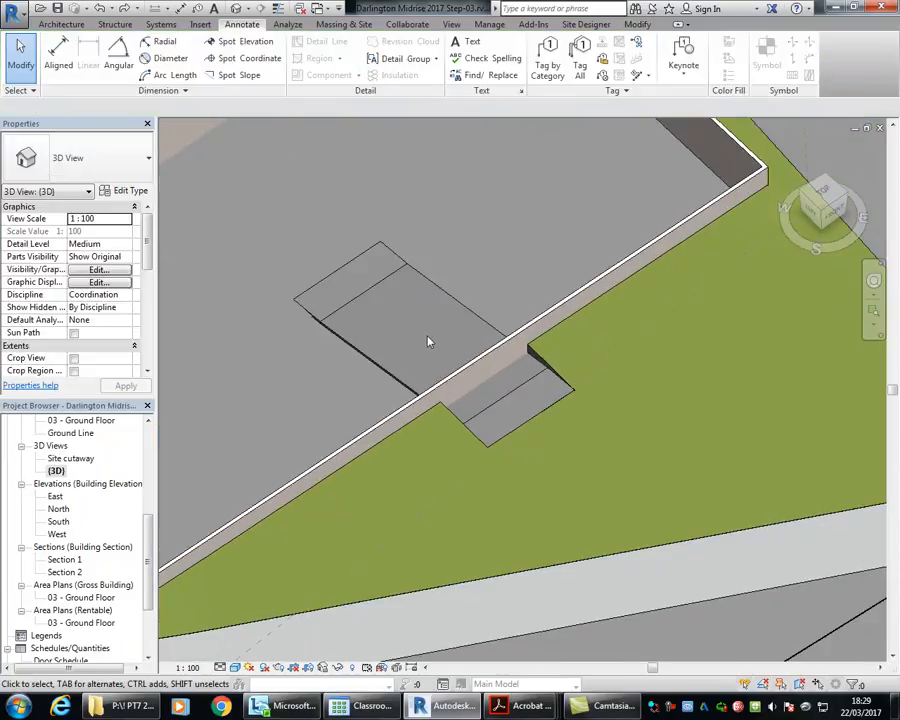
pyautogui.scroll(1, 426, 327)
pyautogui.scroll(-2, 426, 327)
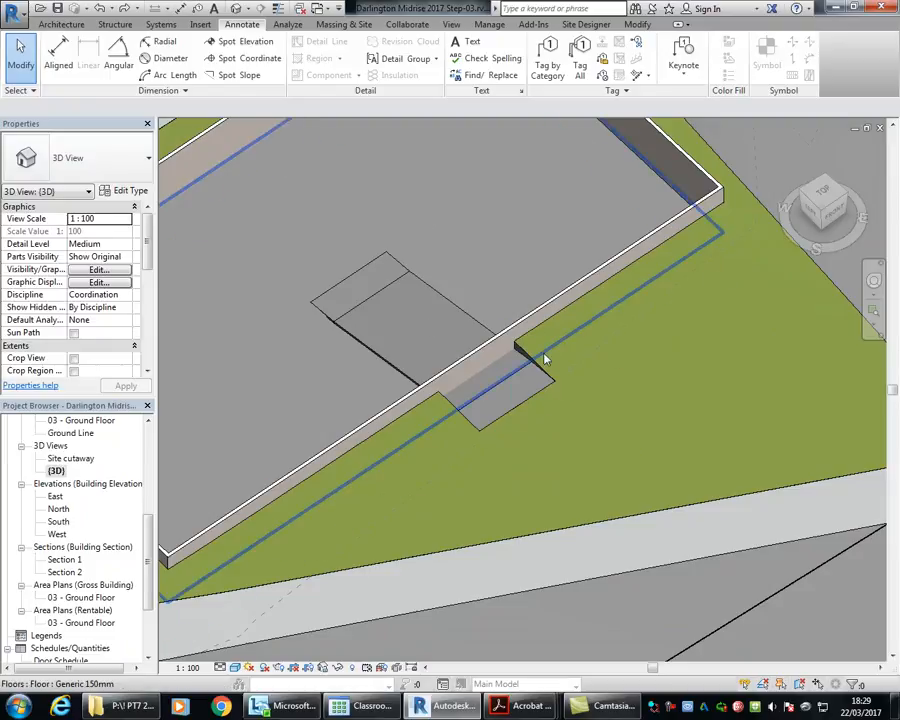
pyautogui.moveTo(335, 231); pyautogui.dragTo(376, 251, button='middle')
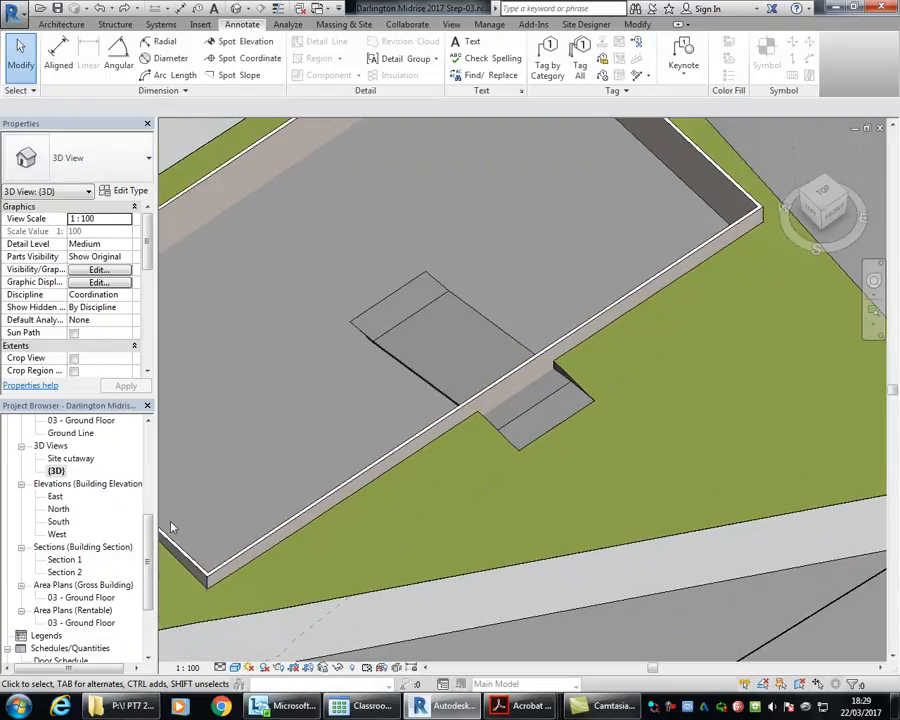
# Step: Start a Solid Black filled region in Section 2, picking the ramp undersides, outer wall face, pad cut's bottom and vertical reference plane as boundary lines
pyautogui.doubleClick(75, 574)
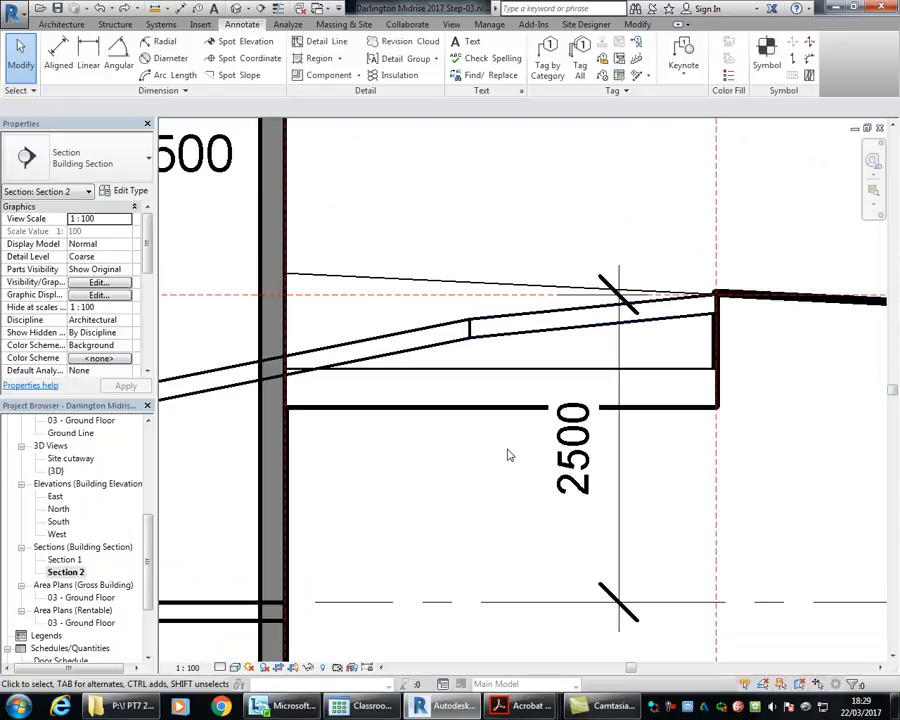
pyautogui.click(340, 60)
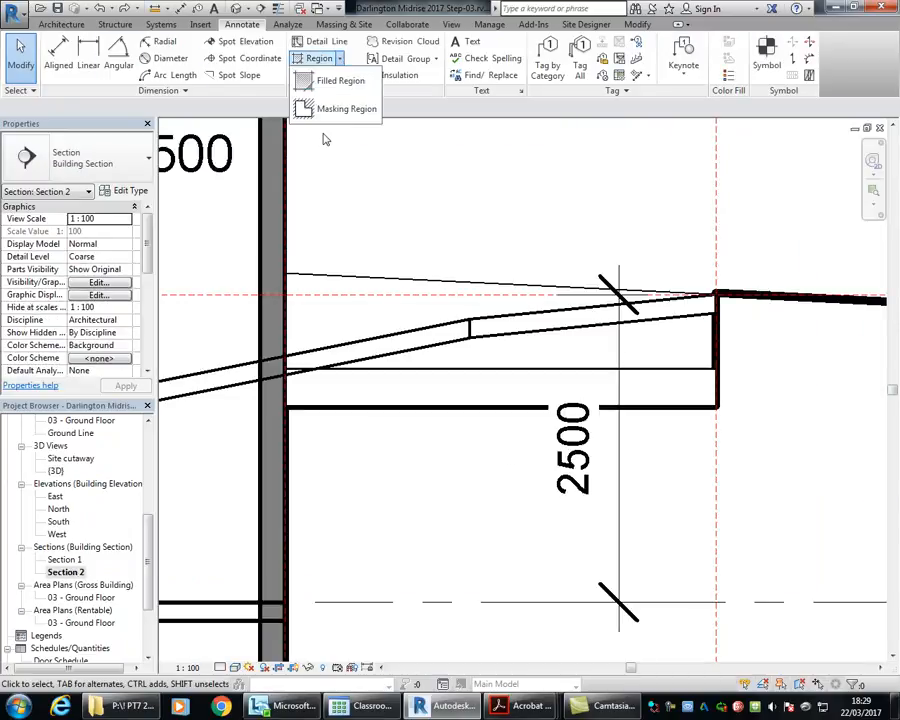
pyautogui.click(330, 81)
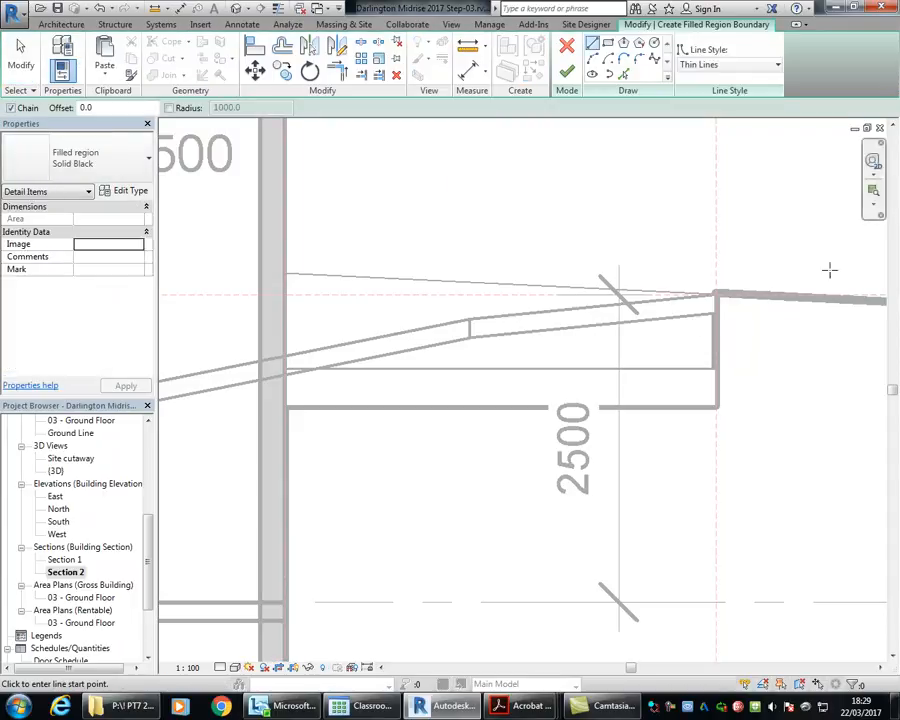
pyautogui.click(624, 75)
pyautogui.click(666, 320)
pyautogui.click(416, 357)
pyautogui.click(263, 460)
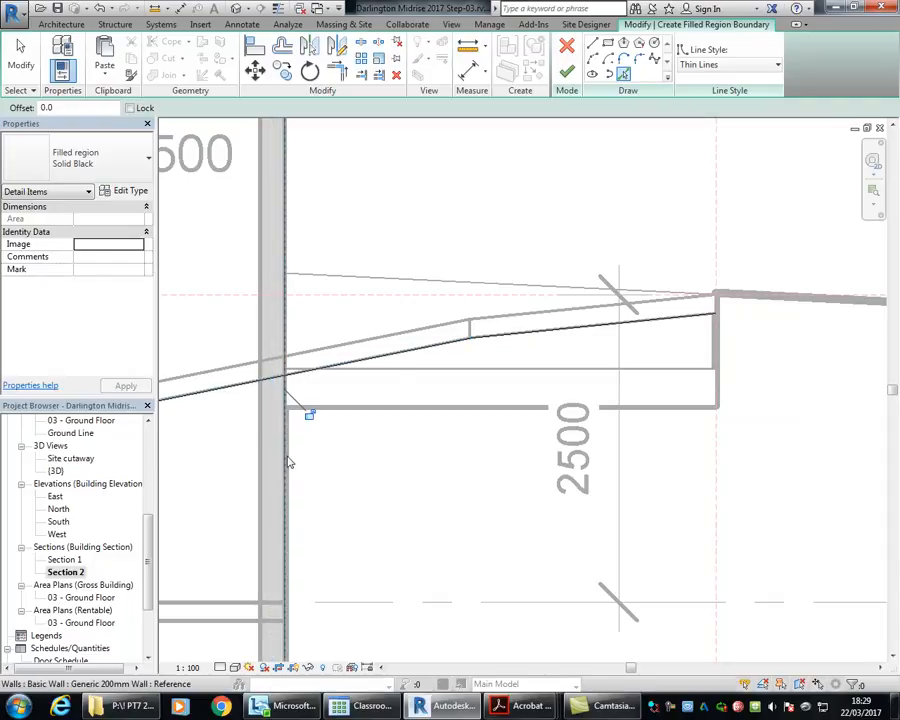
pyautogui.click(400, 415)
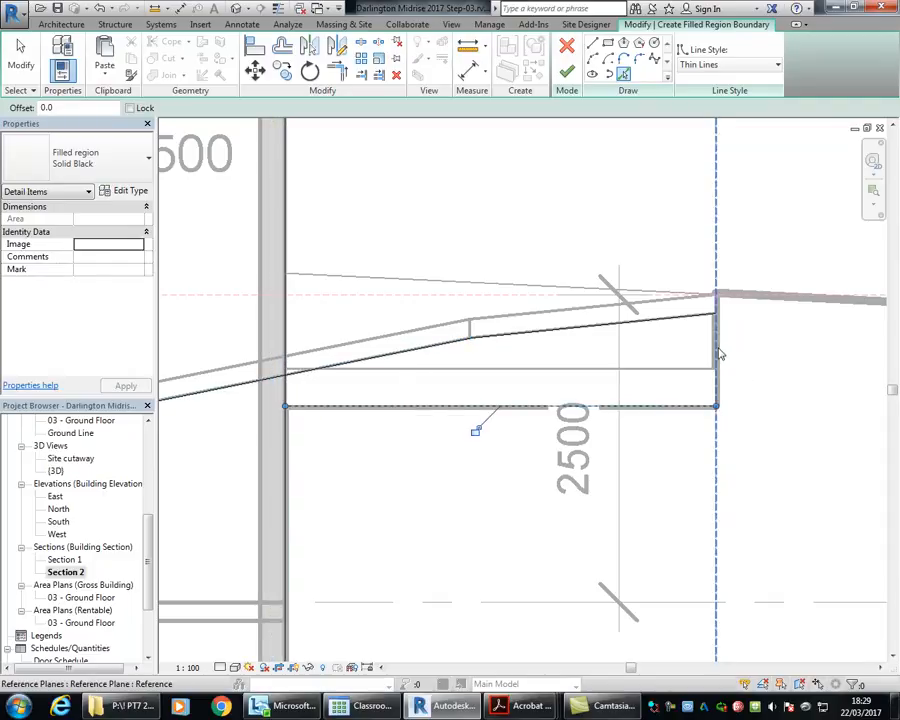
pyautogui.click(720, 354)
# Step: Trim the filled region's boundary lines to corners so they form a closed outline beneath the ramp
pyautogui.click(328, 76)
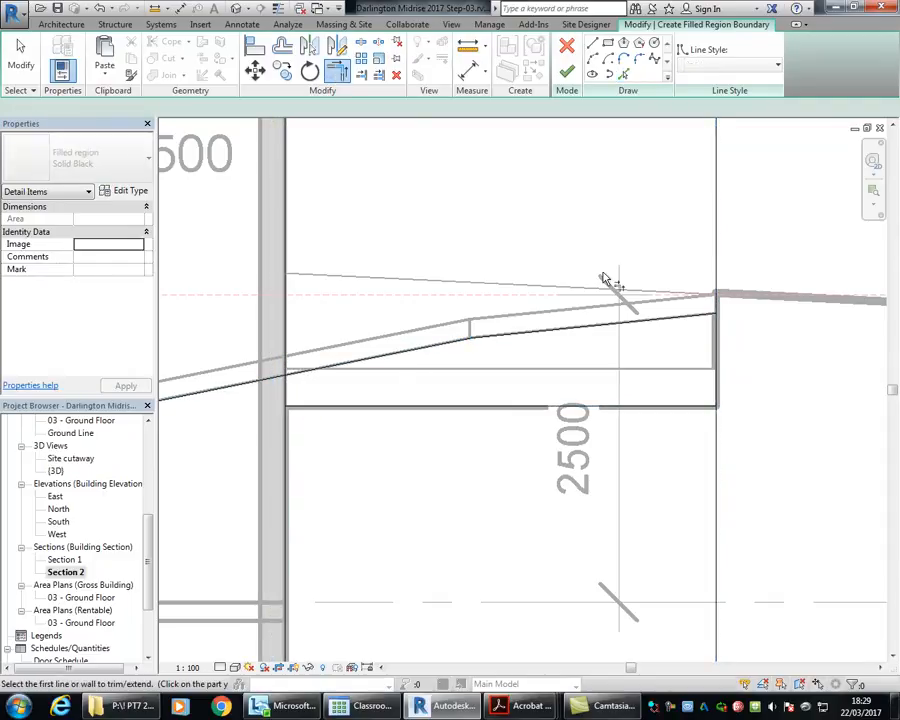
pyautogui.click(338, 368)
pyautogui.click(283, 396)
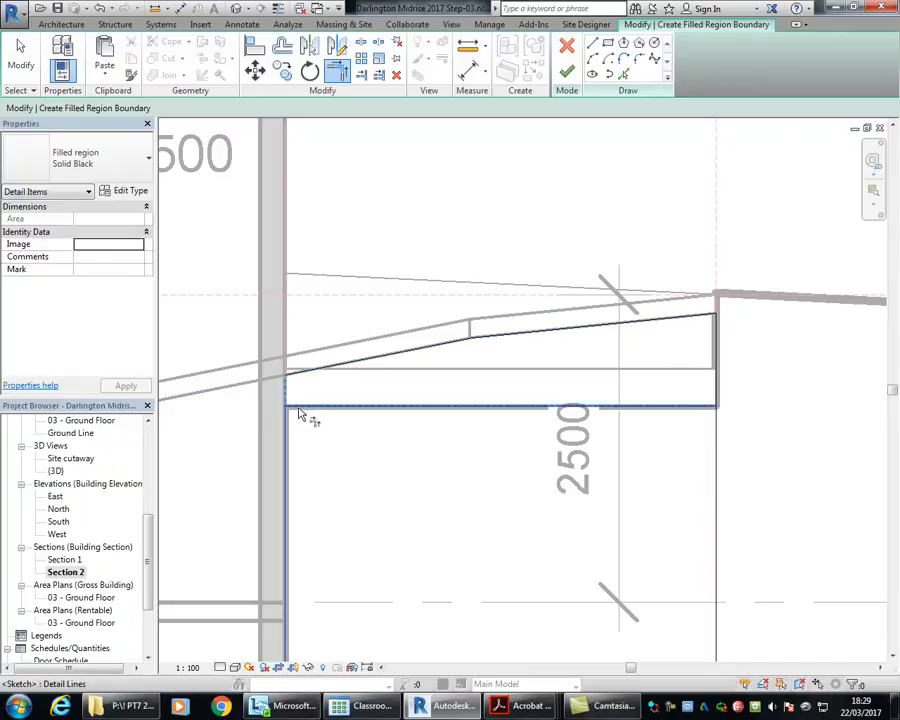
pyautogui.click(702, 407)
pyautogui.click(719, 397)
pyautogui.rightClick(502, 237)
pyautogui.click(519, 247)
# Step: Set the filled region's bottom and two vertical boundary lines to the <Invisible lines> style
pyautogui.moveTo(758, 444); pyautogui.dragTo(630, 345)
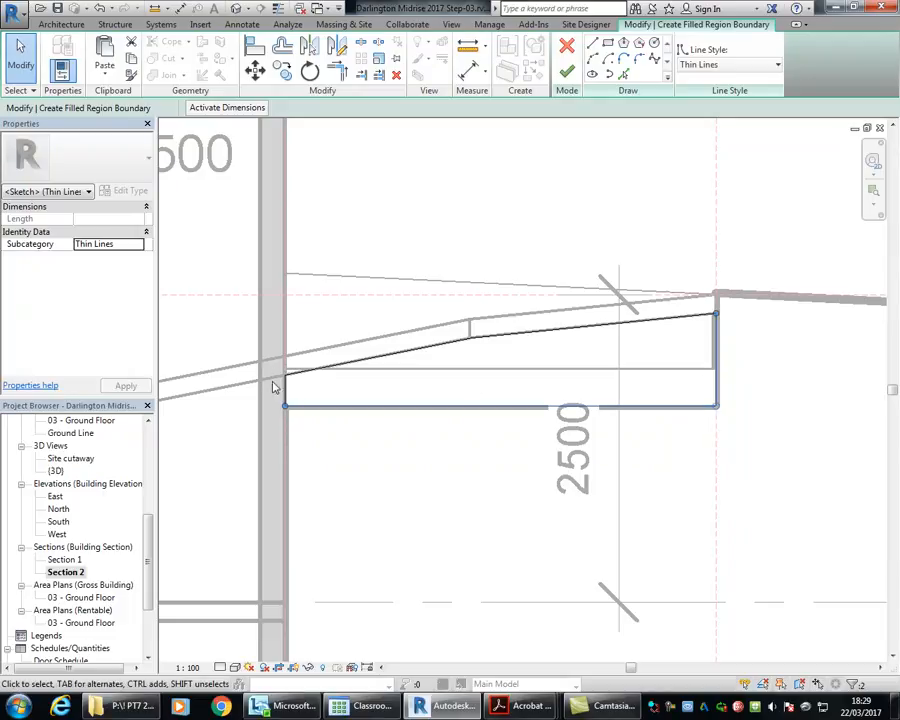
pyautogui.moveTo(312, 399); pyautogui.dragTo(243, 415)
pyautogui.click(735, 64)
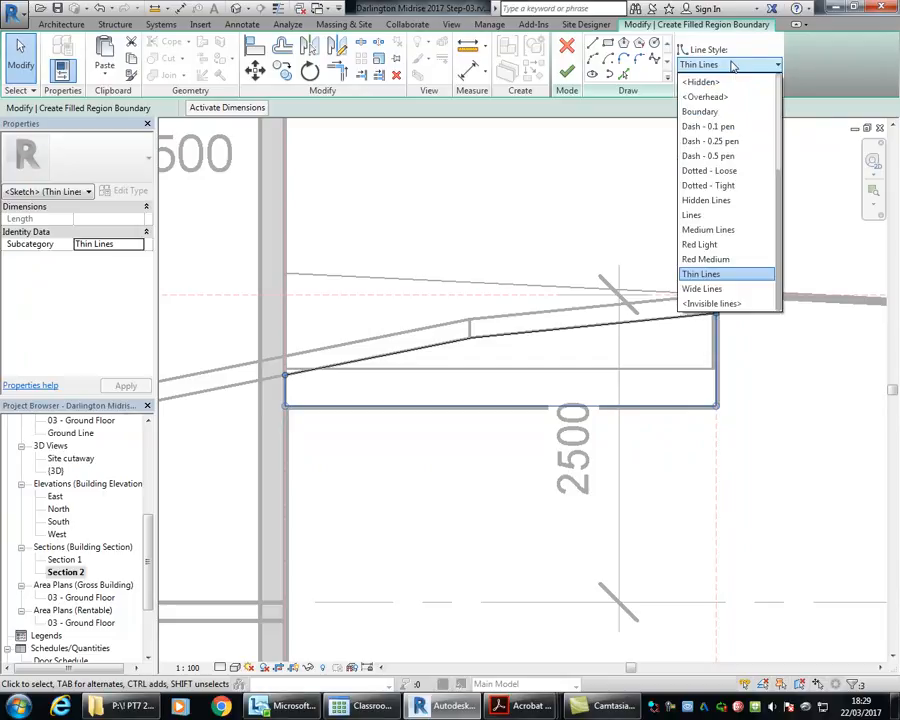
pyautogui.click(711, 303)
pyautogui.click(703, 526)
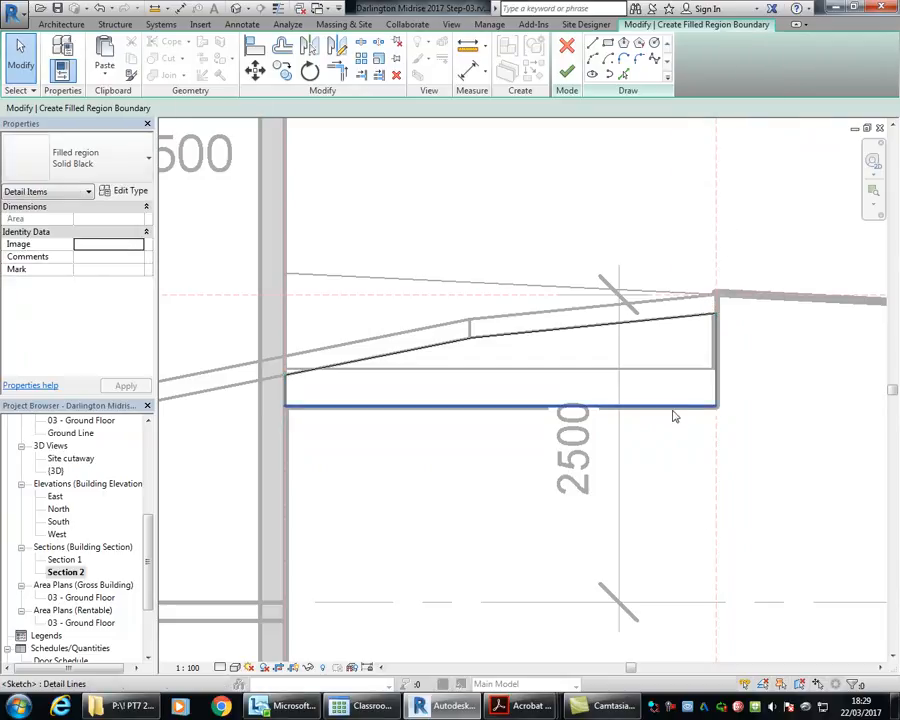
# Step: Move the filled region's bottom edge to about 1160 mm below the horizontal reference plane and its outer vertical edge beyond the pad cut
pyautogui.click(672, 416)
pyautogui.moveTo(671, 422); pyautogui.dragTo(673, 438)
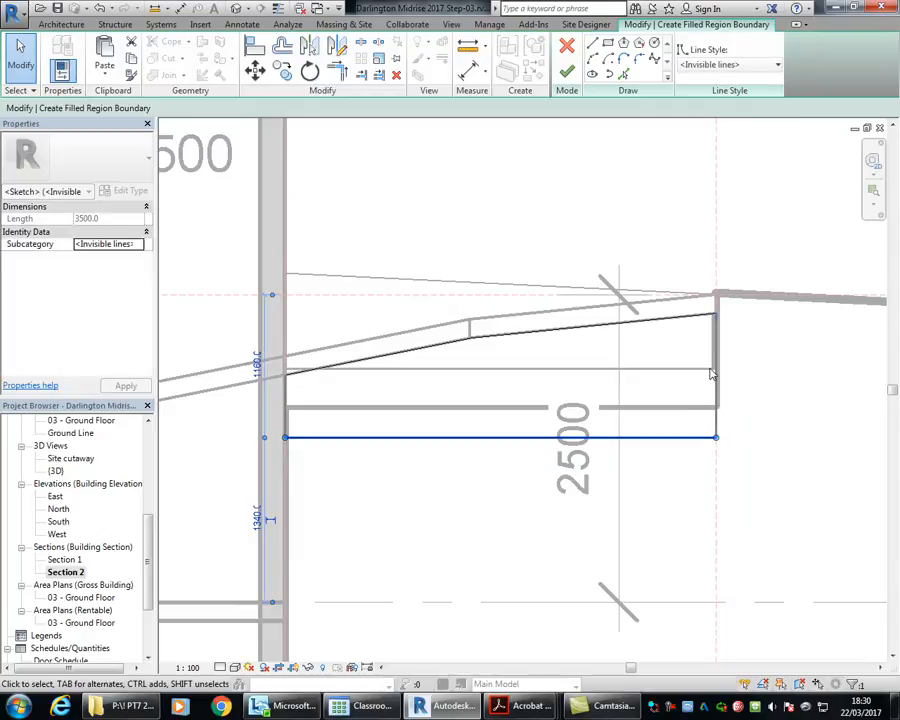
pyautogui.moveTo(718, 372)
pyautogui.mouseDown()
pyautogui.moveTo(763, 367)
pyautogui.moveTo(766, 381)
pyautogui.moveTo(744, 384)
pyautogui.mouseUp()
pyautogui.click(680, 485)
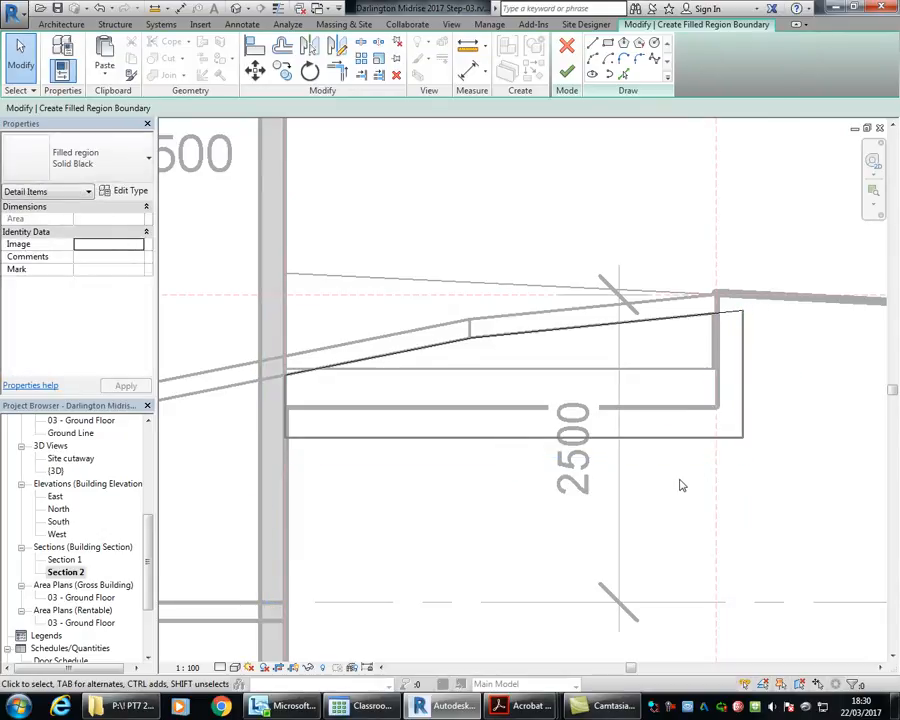
# Step: Shift the filled region's inner vertical edge slightly outward to clear the wall's outer face line
pyautogui.scroll(5, 200, 377)
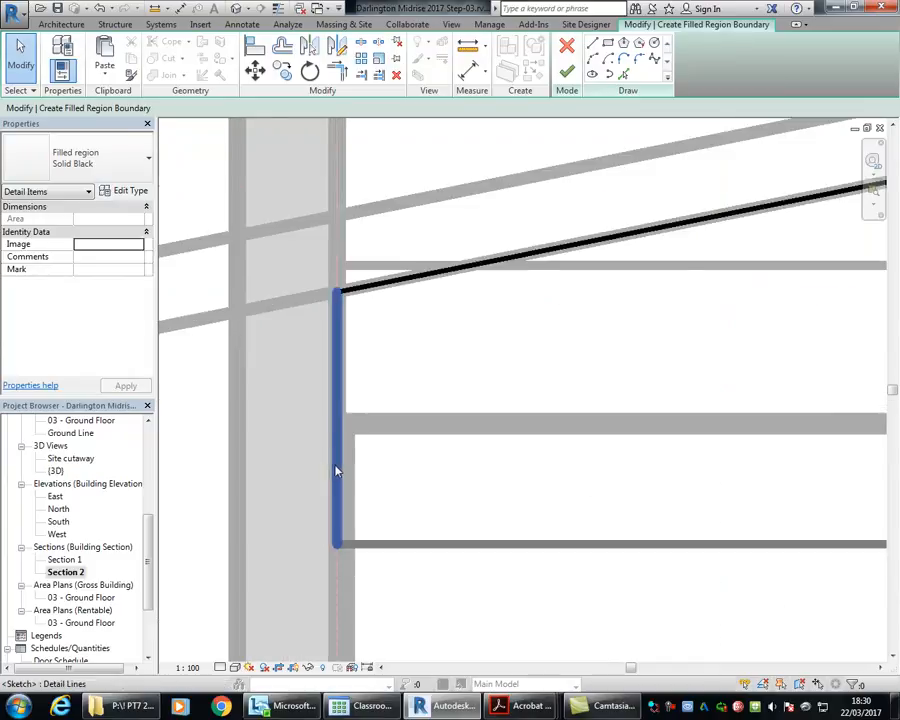
pyautogui.click(337, 472)
pyautogui.scroll(2, 335, 360)
pyautogui.moveTo(335, 360); pyautogui.dragTo(364, 366)
pyautogui.click(340, 340)
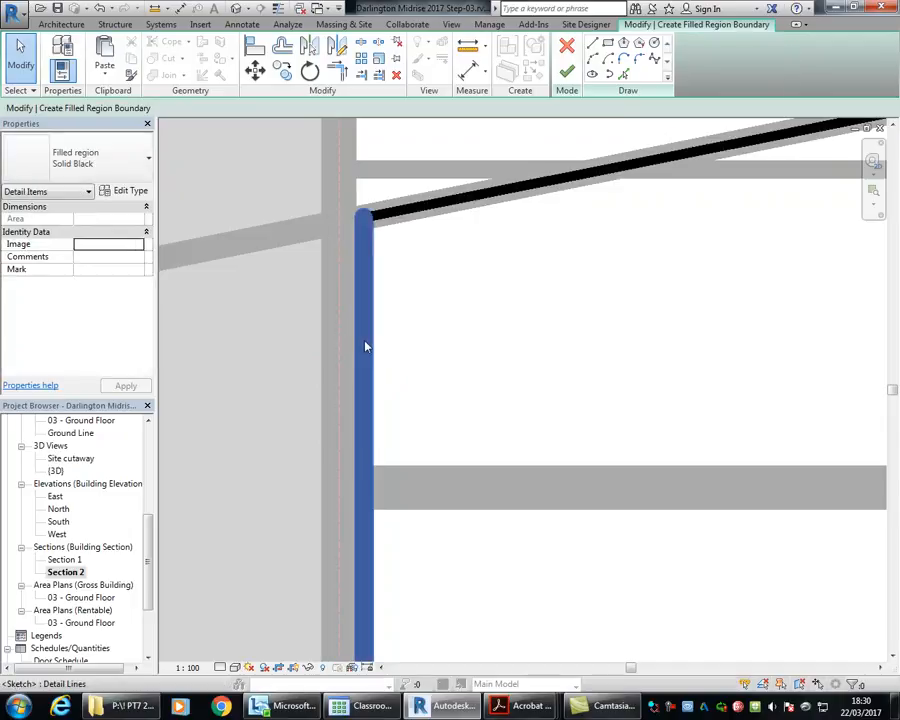
pyautogui.click(366, 346)
pyautogui.click(402, 330)
pyautogui.scroll(-3, 436, 318)
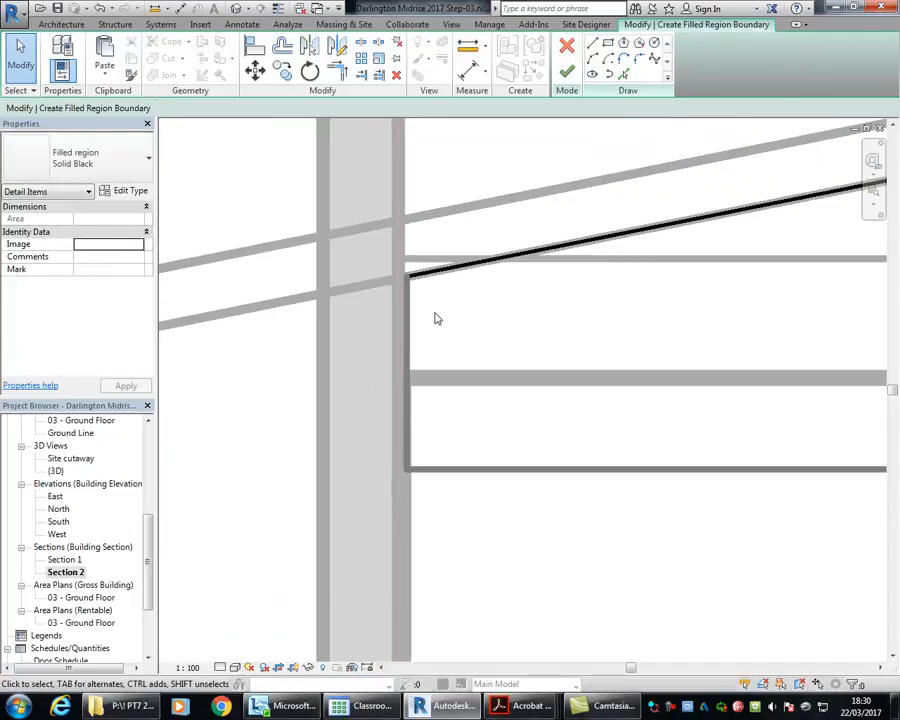
# Step: Set the filled region's two sloping top boundary lines to the Wide Lines style
pyautogui.scroll(-4, 641, 306)
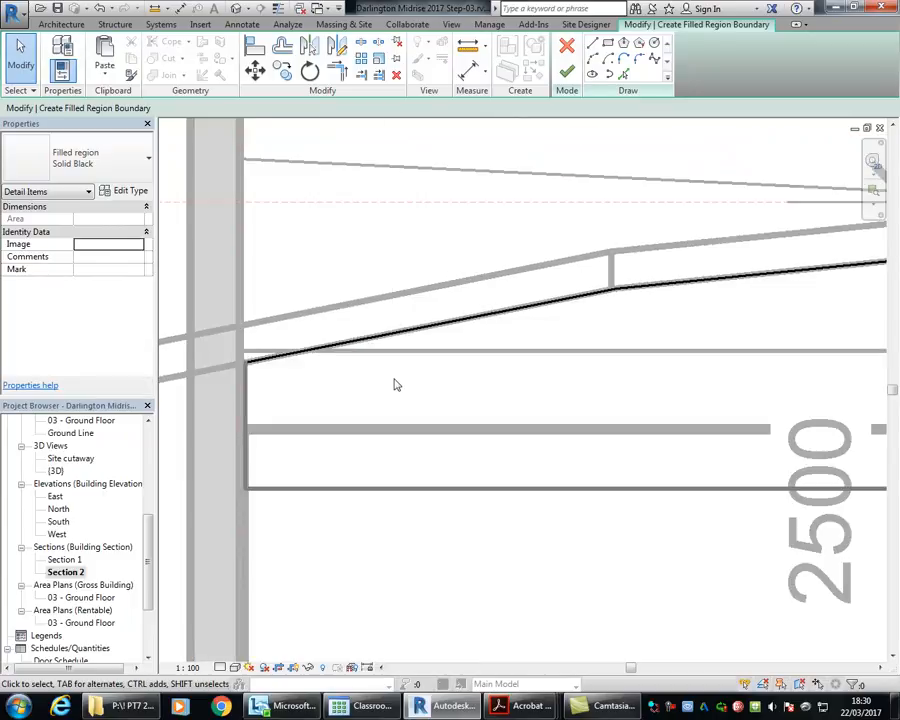
pyautogui.scroll(-2, 430, 398)
pyautogui.moveTo(516, 352); pyautogui.dragTo(413, 303)
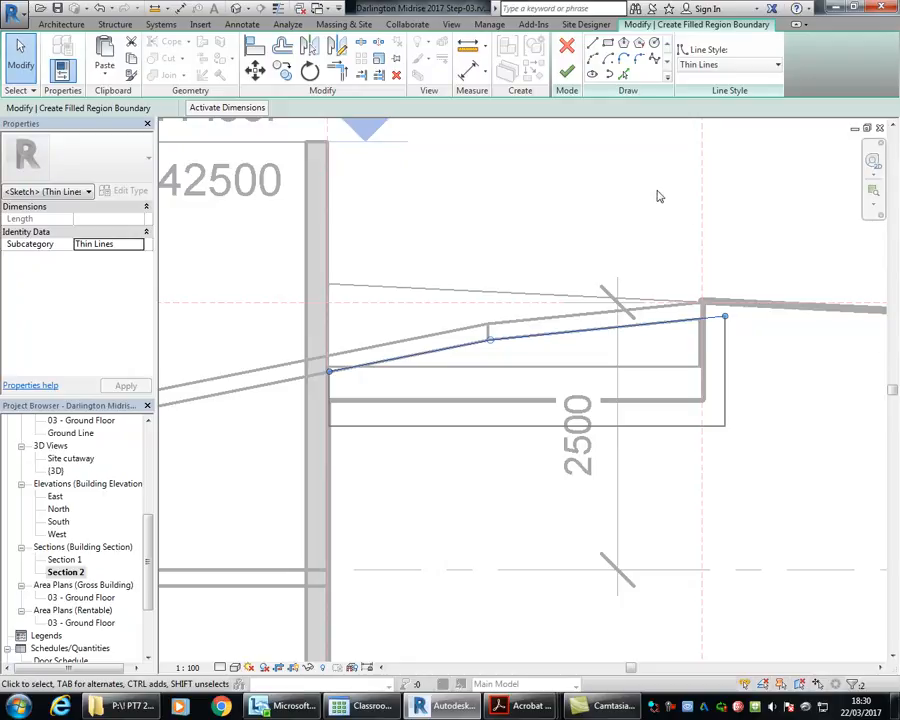
pyautogui.click(716, 64)
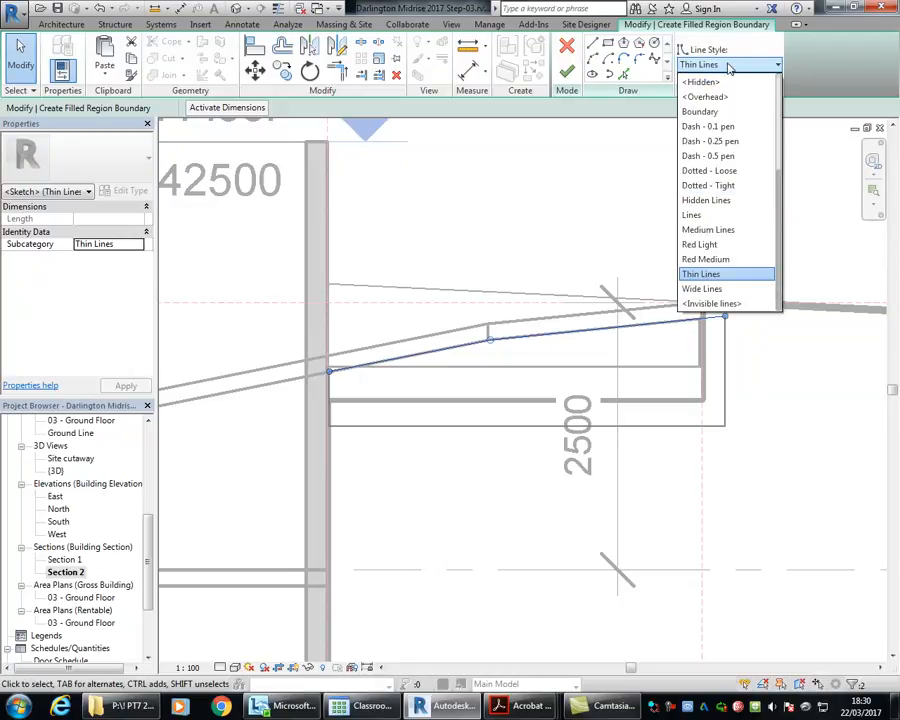
pyautogui.click(716, 289)
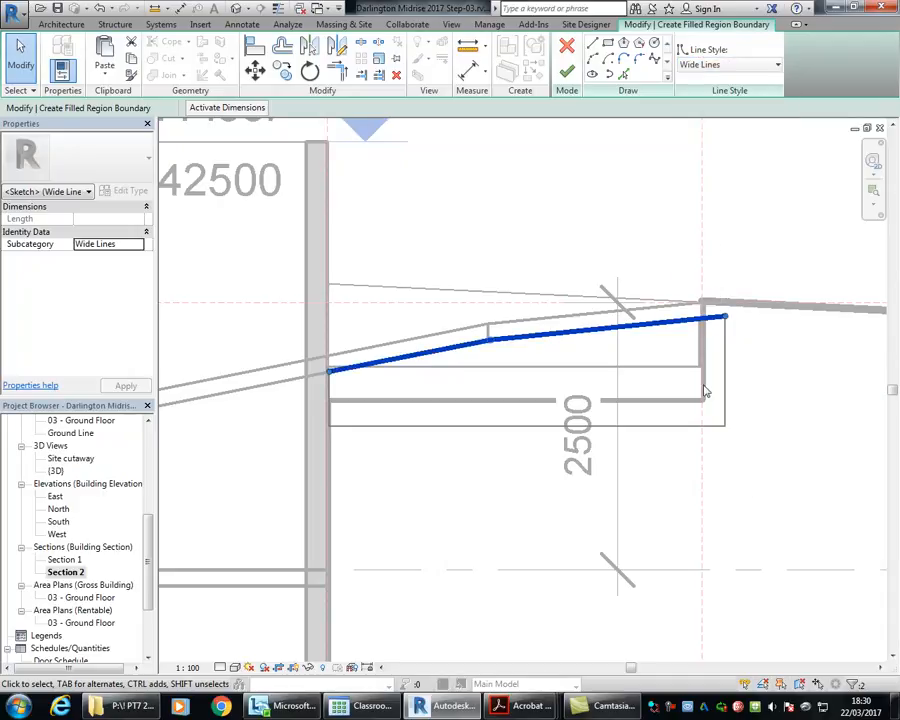
# Step: Move the filled region's outer vertical edge inward to sit just outside the pad cut's vertical edge
pyautogui.scroll(3, 700, 315)
pyautogui.click(576, 182)
pyautogui.scroll(-4, 577, 184)
pyautogui.moveTo(587, 201)
pyautogui.mouseDown(button='middle')
pyautogui.moveTo(617, 277)
pyautogui.moveTo(601, 275)
pyautogui.mouseUp(button='middle')
pyautogui.click(677, 348)
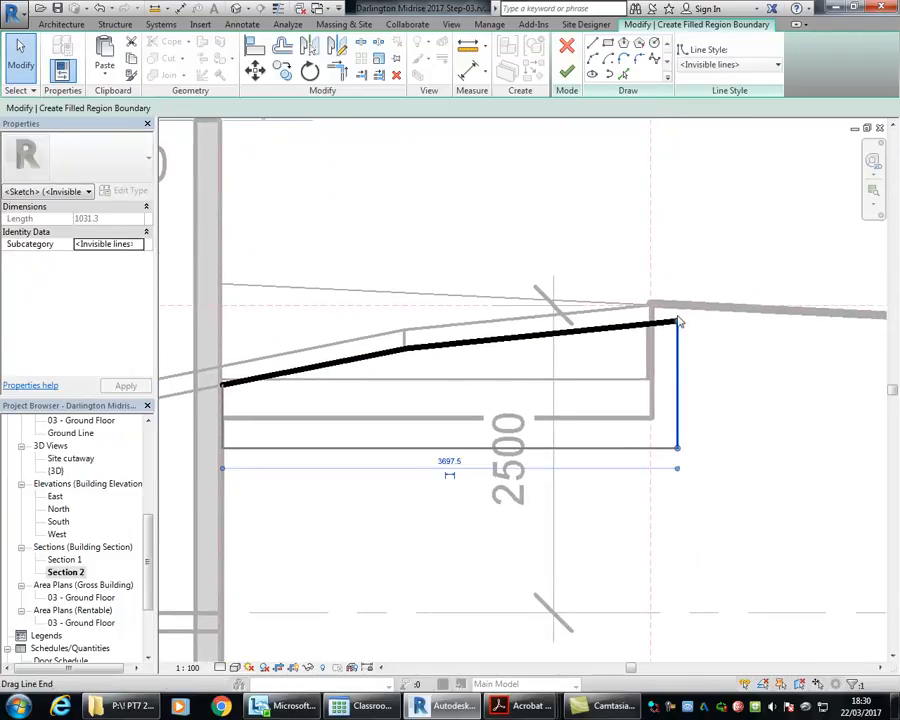
pyautogui.scroll(4, 645, 298)
pyautogui.moveTo(695, 420); pyautogui.dragTo(629, 432)
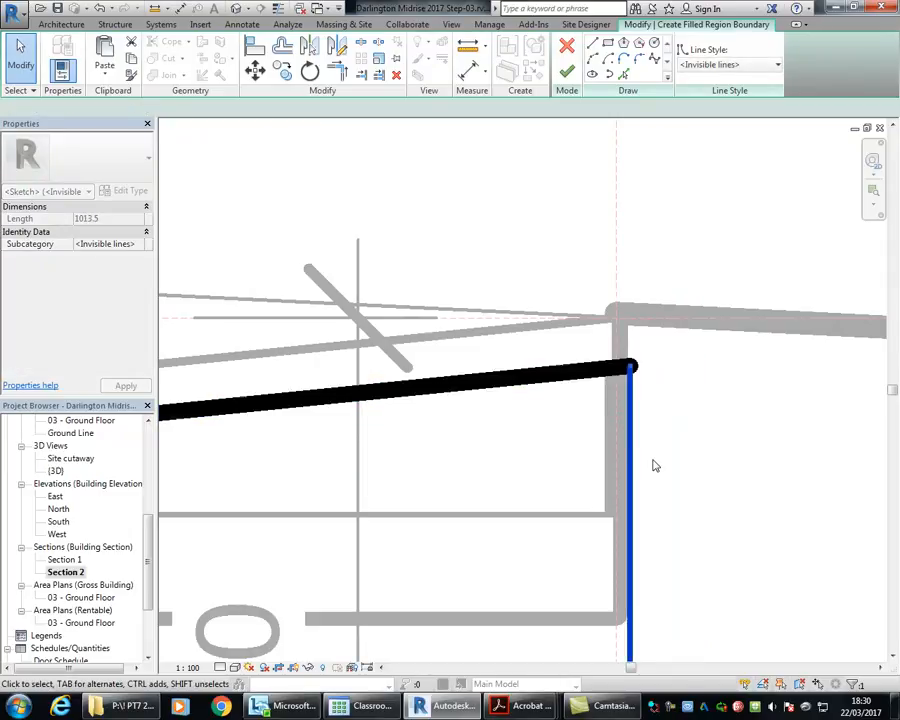
pyautogui.click(654, 455)
pyautogui.scroll(-5, 283, 400)
# Step: Duplicate the Solid Black filled region type as Earth Hatch
pyautogui.moveTo(283, 400); pyautogui.dragTo(603, 374, button='middle')
pyautogui.scroll(-1, 600, 372)
pyautogui.scroll(1, 600, 376)
pyautogui.click(95, 166)
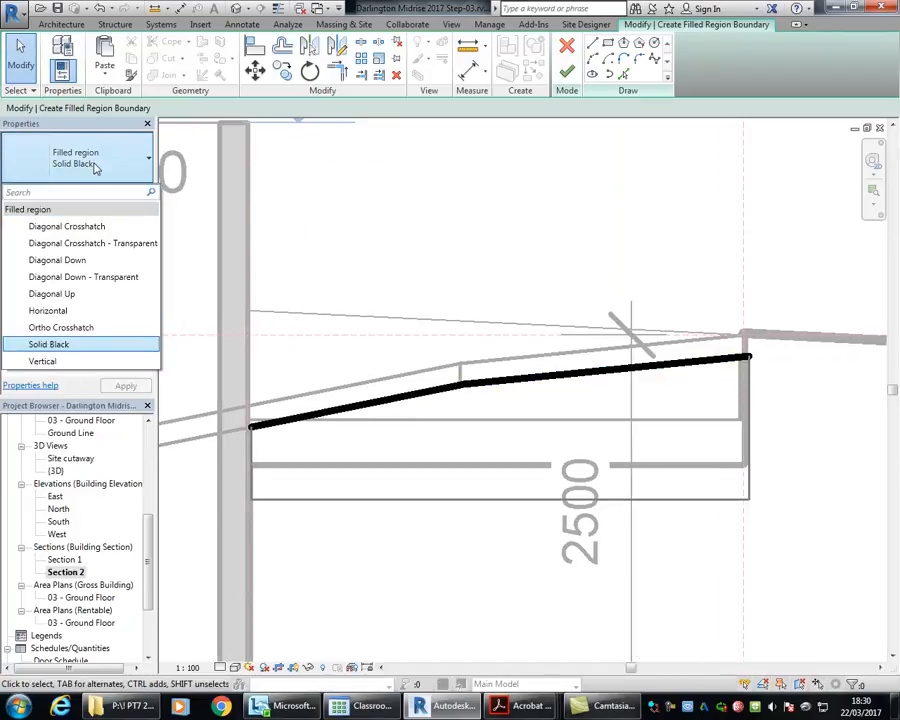
pyautogui.click(114, 172)
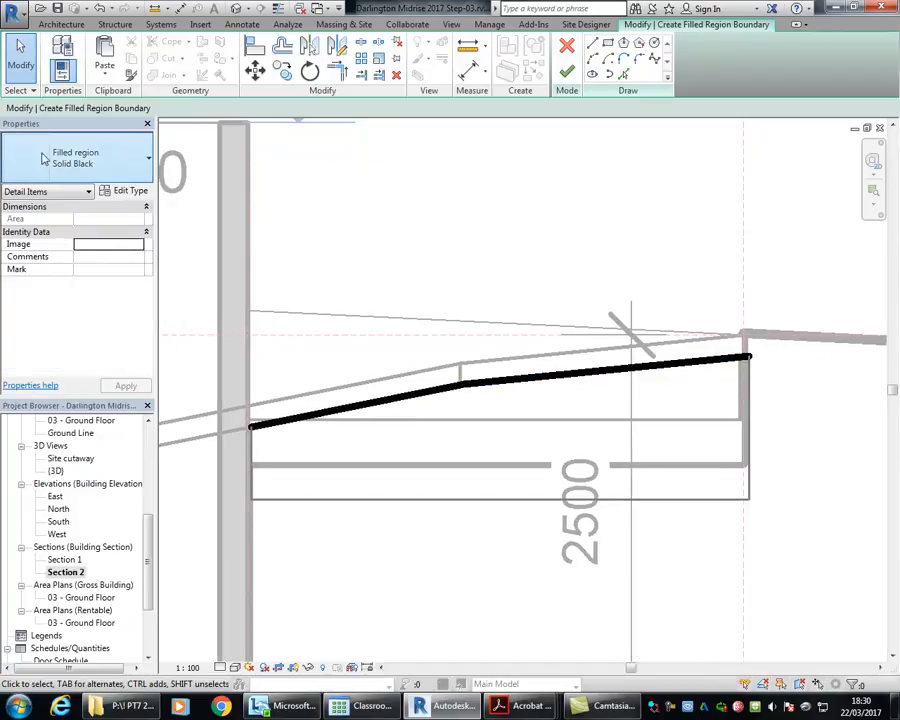
pyautogui.click(127, 192)
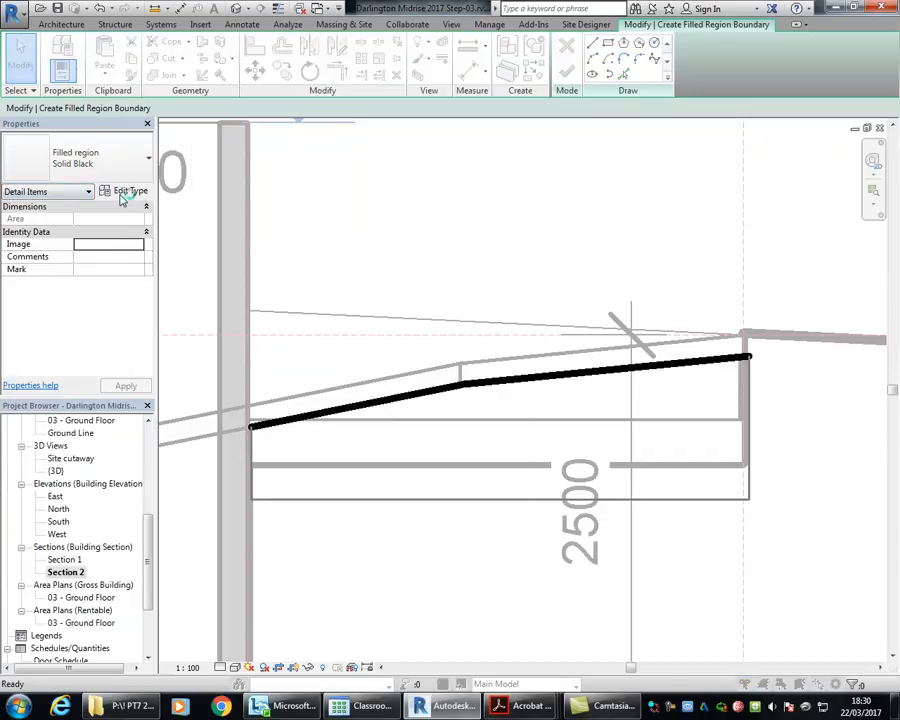
pyautogui.click(466, 157)
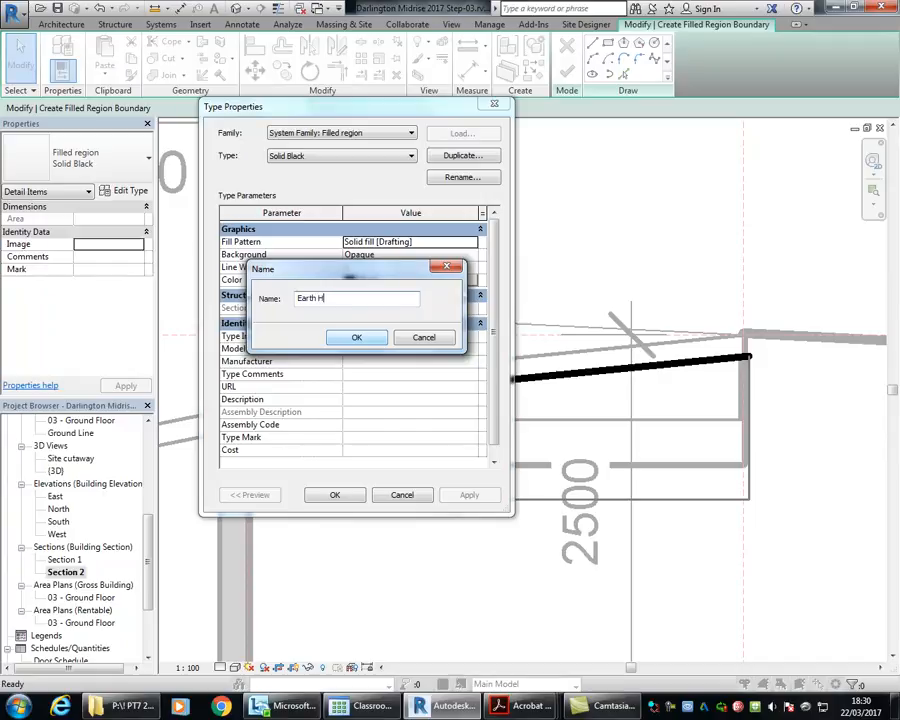
pyautogui.click(357, 335)
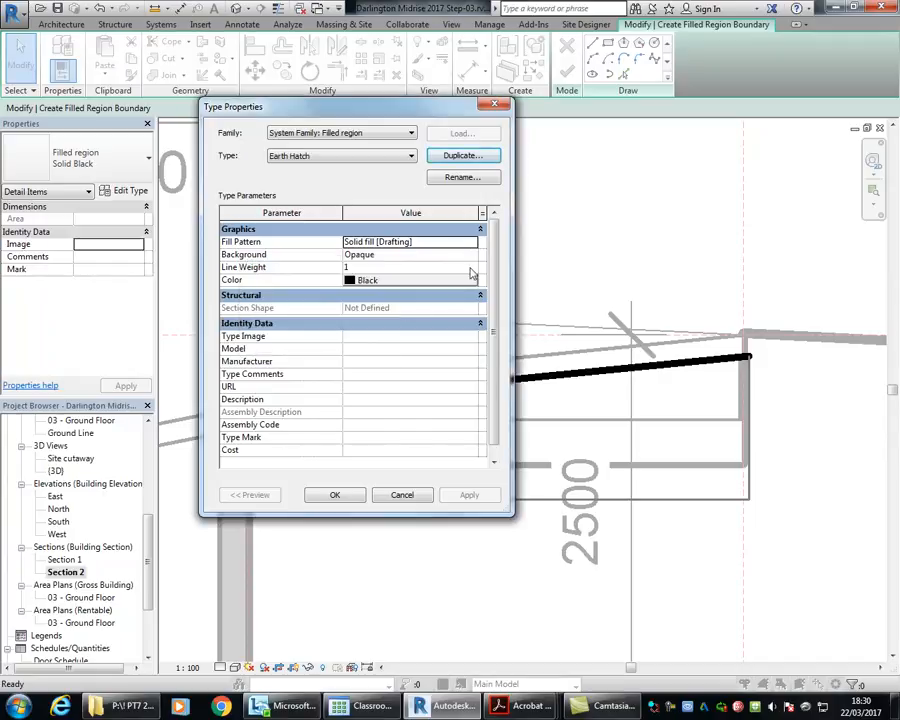
# Step: Set the Earth Hatch type's fill pattern to the drafting pattern Earth and apply the type changes
pyautogui.click(474, 243)
pyautogui.moveTo(421, 317); pyautogui.dragTo(420, 283)
pyautogui.click(240, 284)
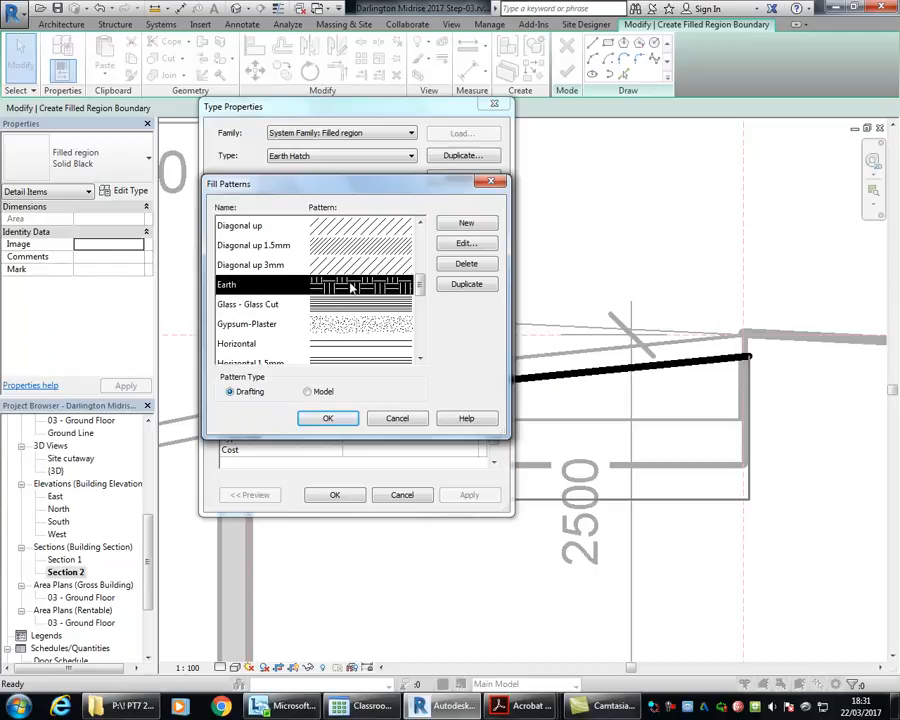
pyautogui.click(327, 420)
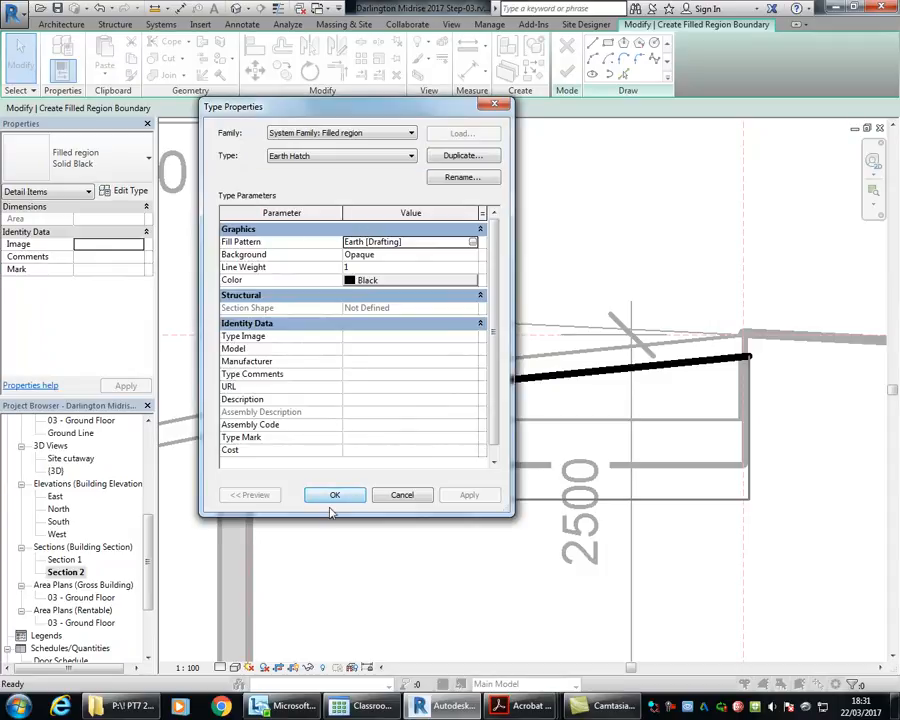
pyautogui.click(336, 495)
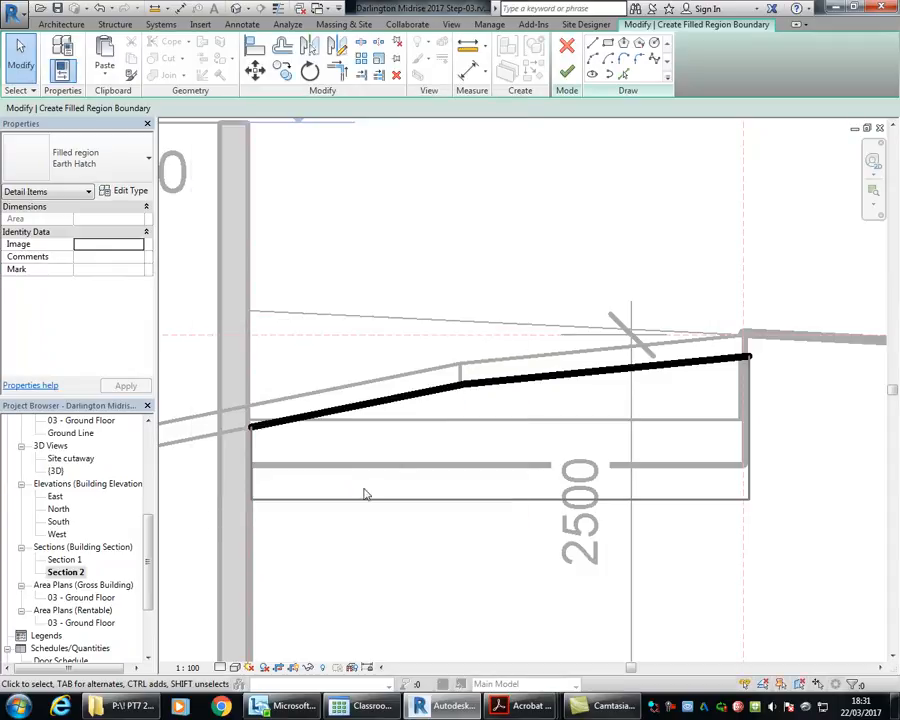
# Step: Finish the filled region sketch beneath the ramp and deselect the region
pyautogui.click(567, 72)
pyautogui.click(438, 185)
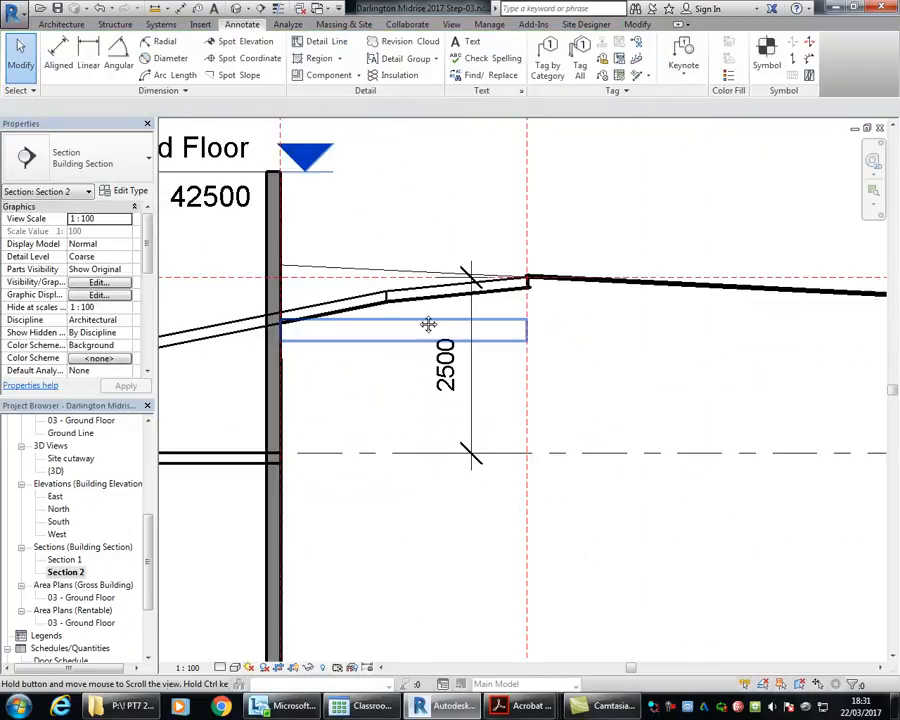
pyautogui.scroll(-2, 428, 321)
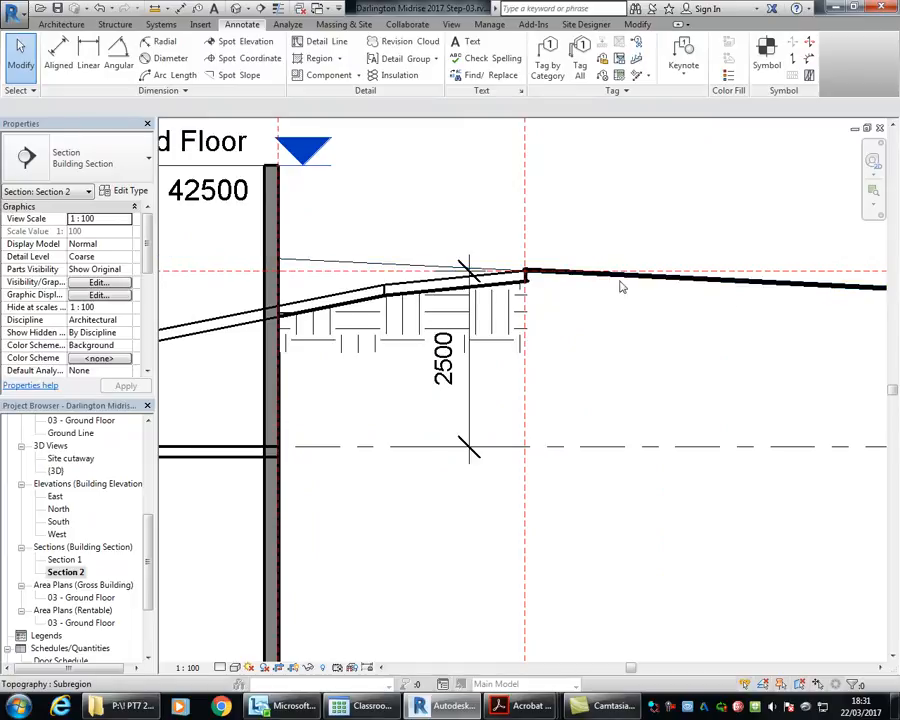
pyautogui.scroll(2, 367, 345)
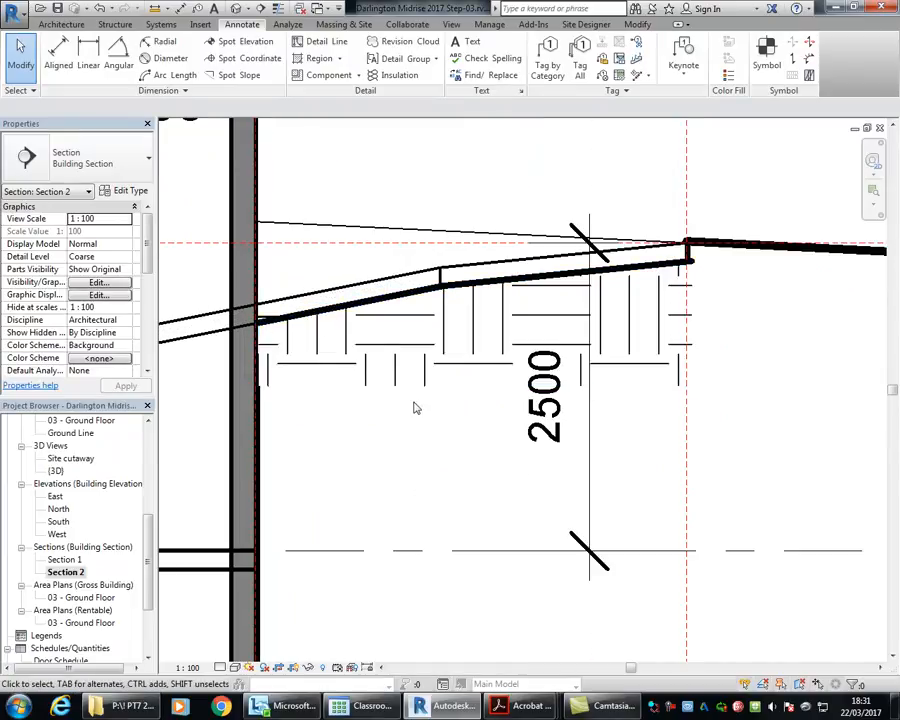
# Step: Nudge the Earth Hatch region's inner vertical edge slightly away from the wall to clear its outer face line
pyautogui.click(282, 389)
pyautogui.scroll(3, 284, 387)
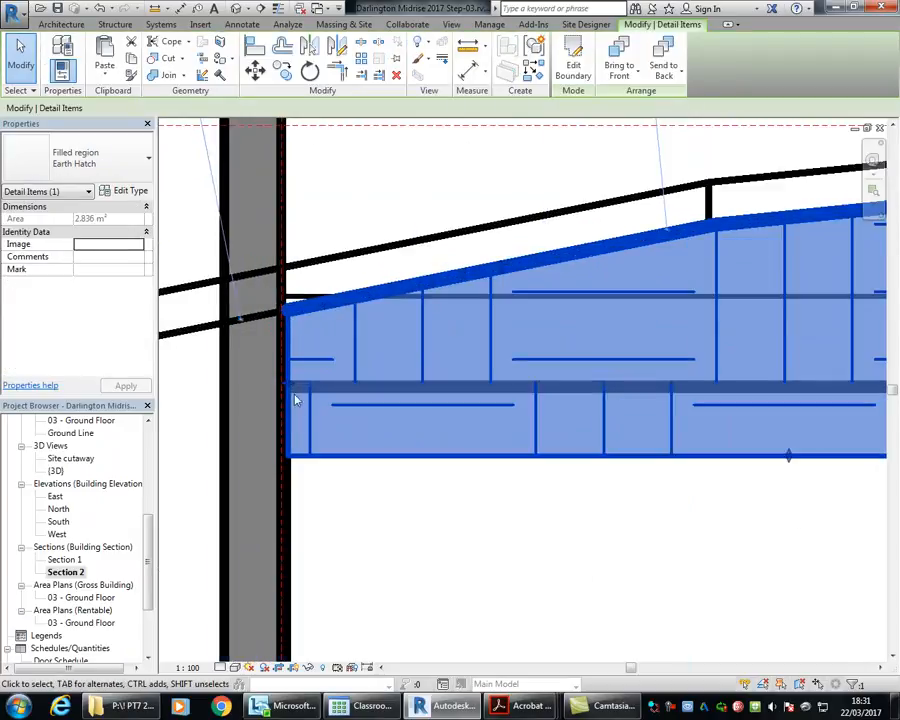
pyautogui.click(321, 482)
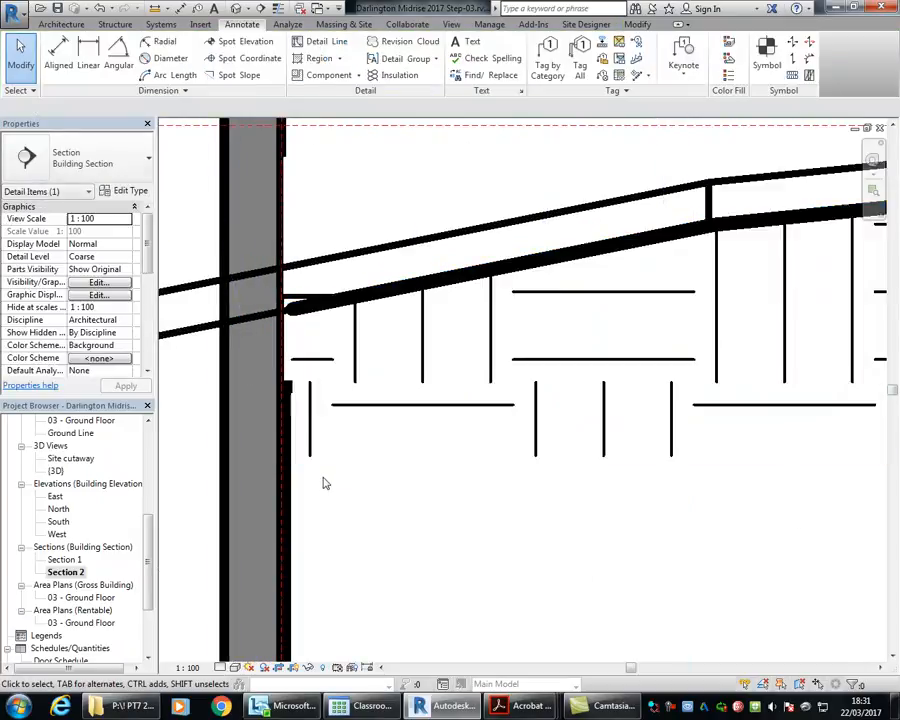
pyautogui.click(292, 400)
pyautogui.scroll(2, 292, 400)
pyautogui.click(292, 374)
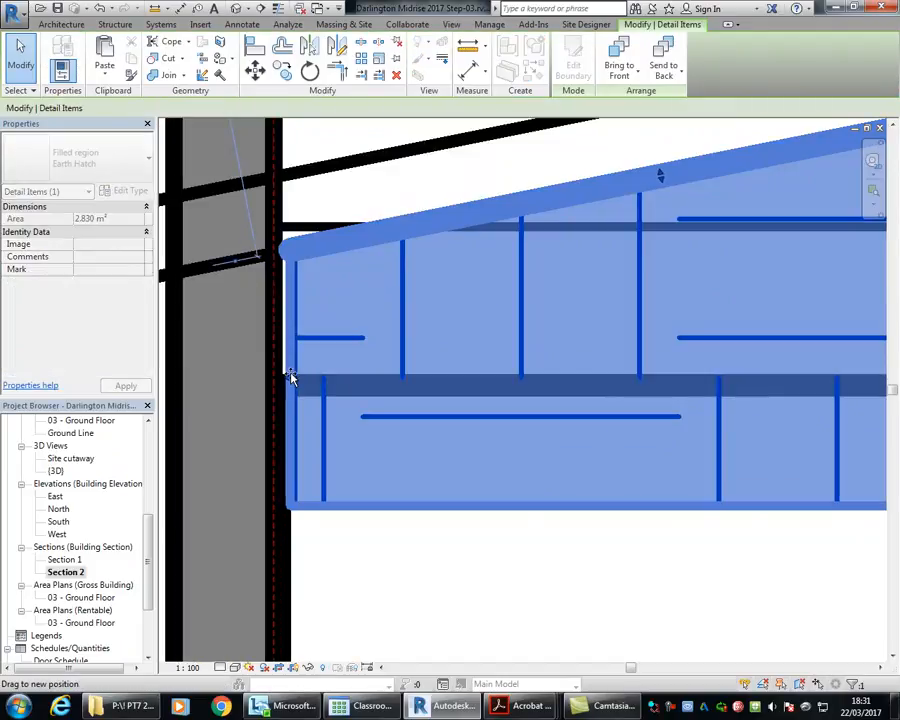
pyautogui.click(350, 573)
# Step: Examine the ramp's full profile in Section 2, from the hatched ground outside to its lower end on the carpark slab
pyautogui.scroll(-3, 355, 400)
pyautogui.scroll(-3, 482, 408)
pyautogui.moveTo(501, 464); pyautogui.dragTo(384, 469, button='middle')
pyautogui.scroll(1, 397, 441)
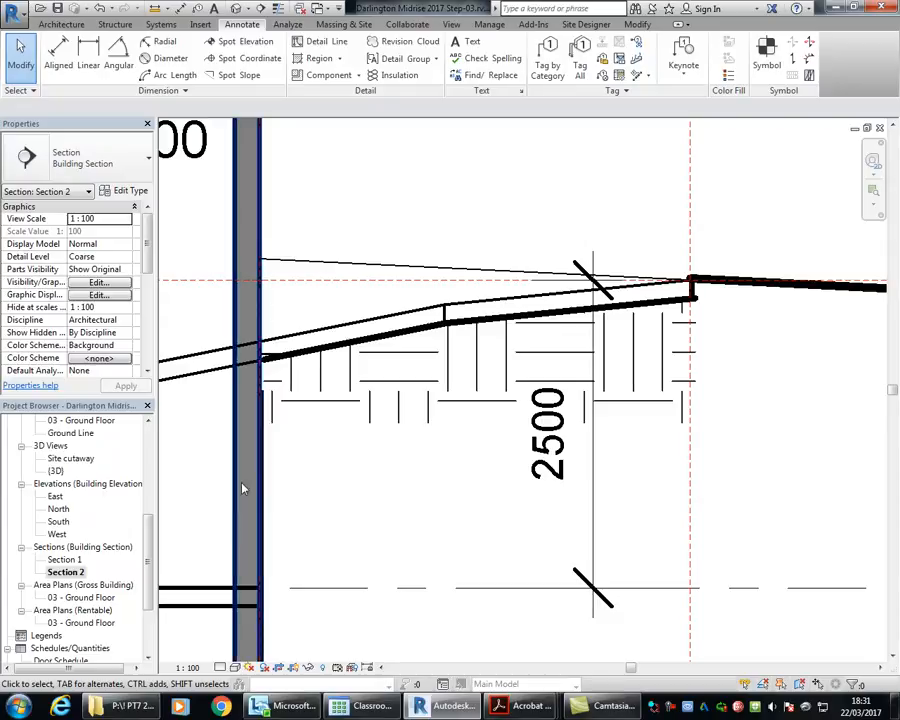
pyautogui.scroll(5, 133, 480)
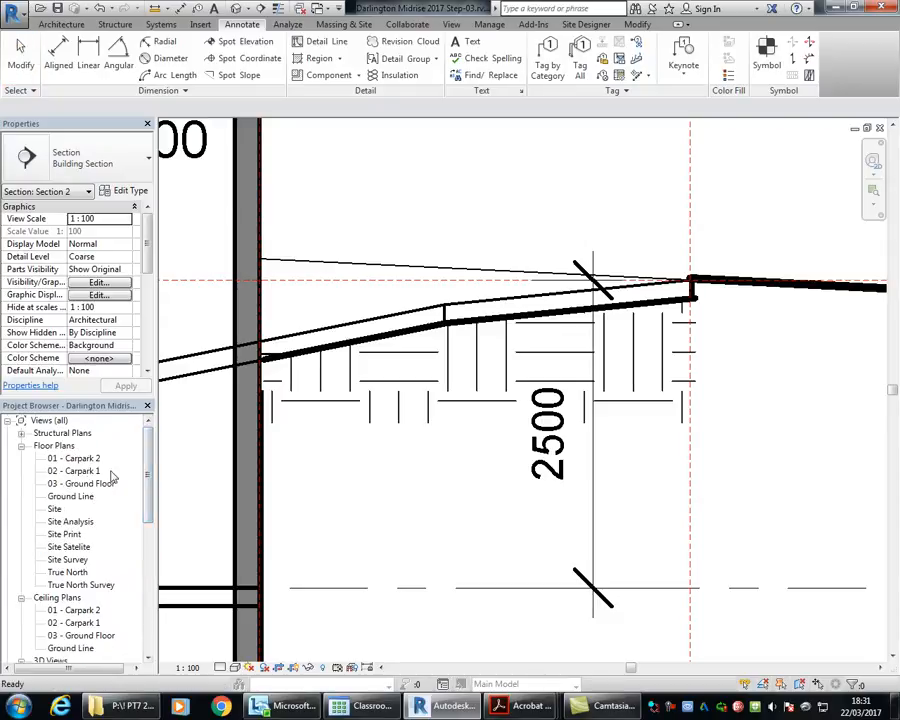
pyautogui.scroll(-1, 386, 246)
pyautogui.moveTo(391, 252); pyautogui.dragTo(595, 303, button='middle')
pyautogui.scroll(-1, 502, 362)
pyautogui.moveTo(502, 362); pyautogui.dragTo(591, 371, button='middle')
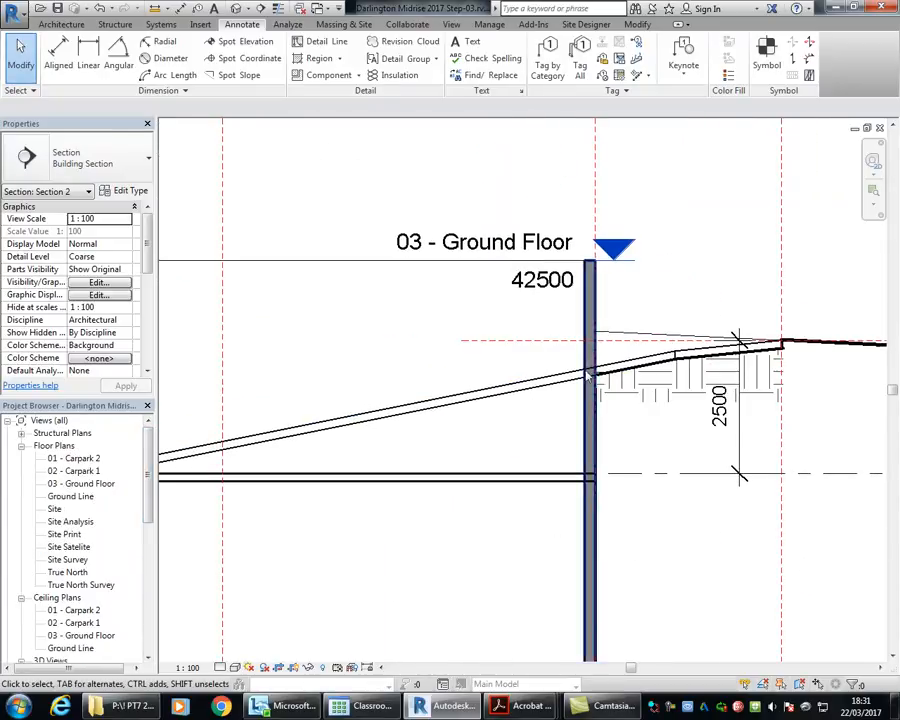
pyautogui.scroll(-2, 322, 331)
pyautogui.moveTo(322, 331); pyautogui.dragTo(354, 325, button='middle')
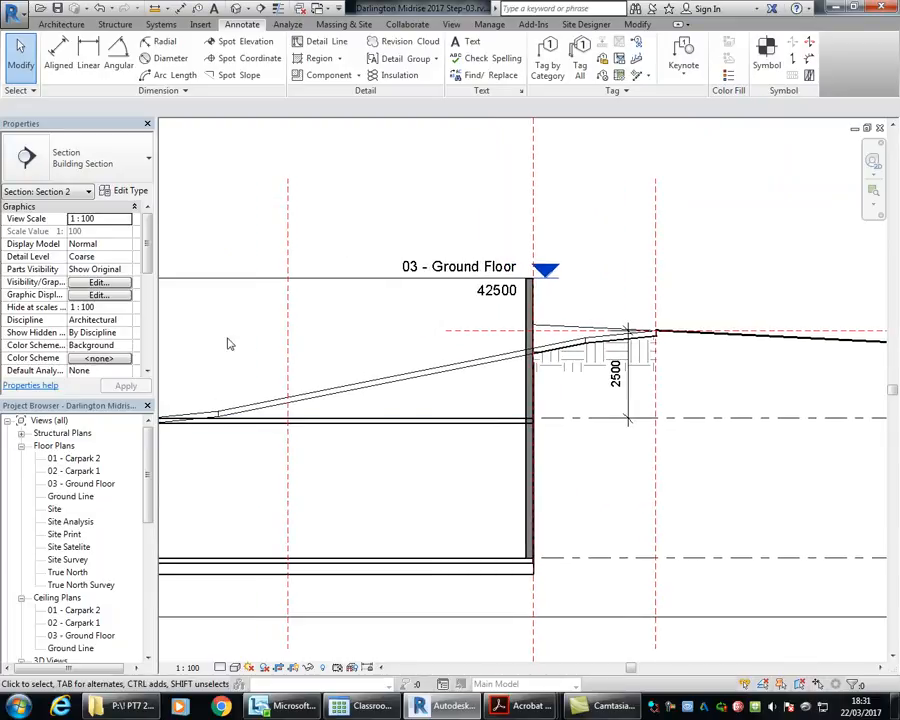
pyautogui.moveTo(227, 344); pyautogui.dragTo(313, 348, button='middle')
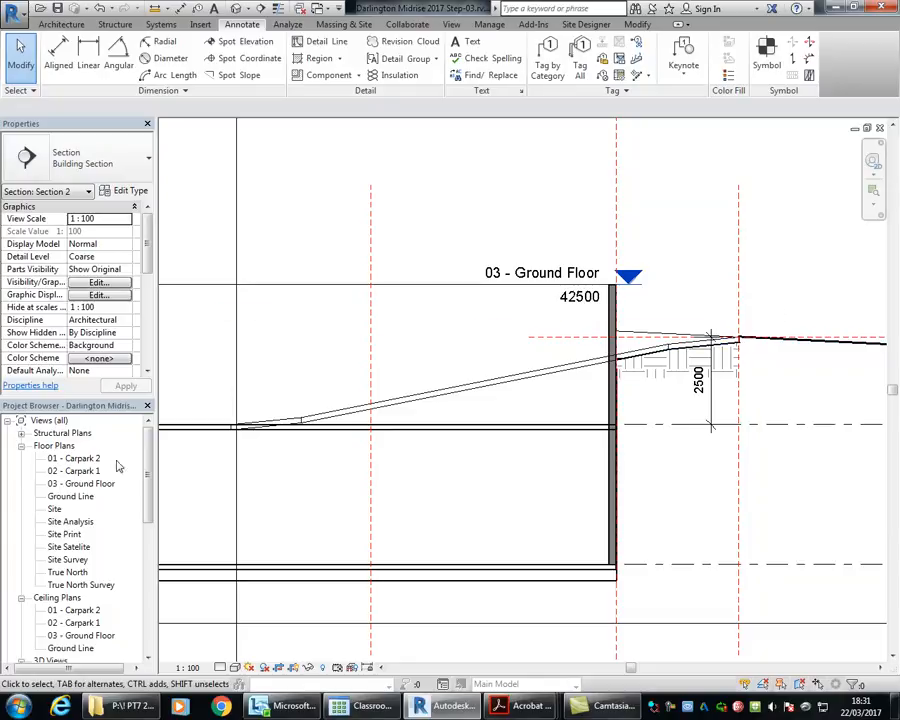
pyautogui.moveTo(376, 340); pyautogui.dragTo(376, 380, button='middle')
# Step: Open the 02 - Carpark 1 floor plan and examine how the ramp is shown around its UP labels
pyautogui.doubleClick(75, 470)
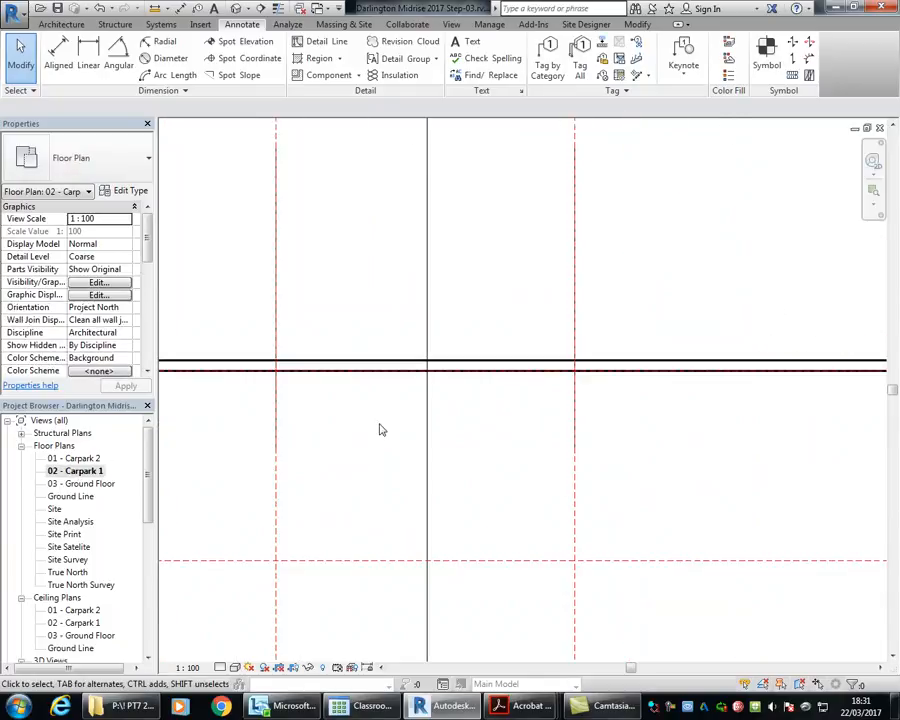
pyautogui.scroll(-3, 436, 370)
pyautogui.moveTo(434, 395); pyautogui.dragTo(430, 476, button='middle')
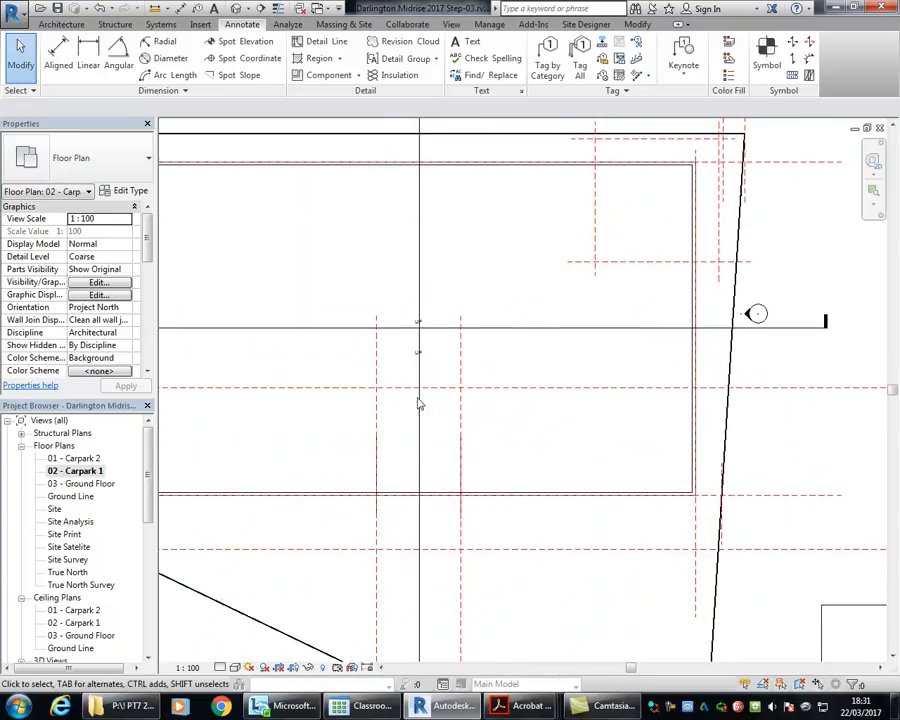
pyautogui.scroll(4, 398, 327)
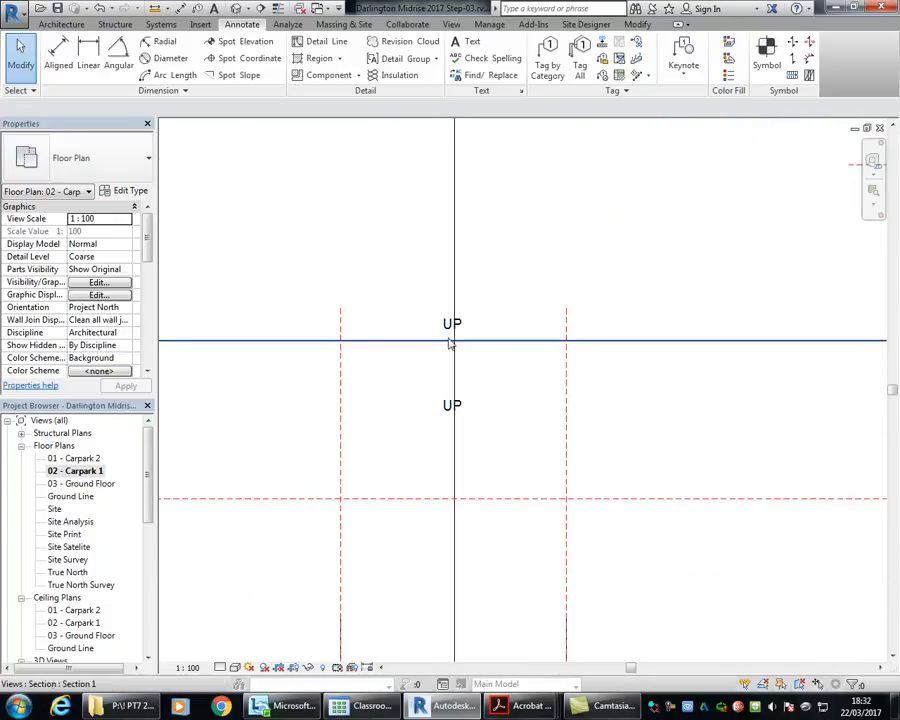
pyautogui.click(445, 320)
pyautogui.moveTo(456, 323); pyautogui.dragTo(478, 326, button='middle')
pyautogui.scroll(-4, 480, 330)
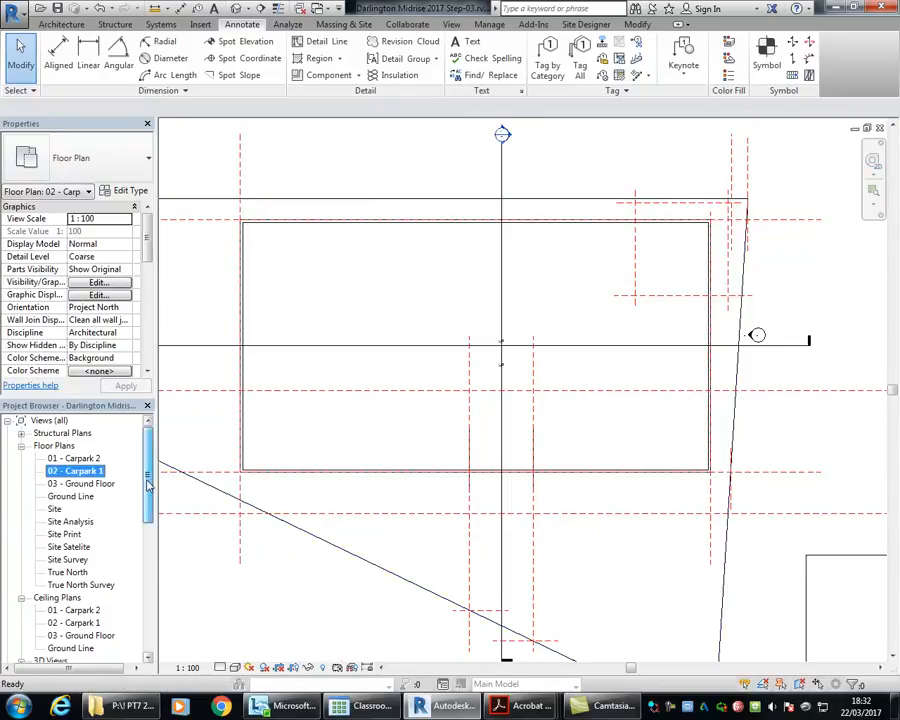
# Step: In Section 2, copy the vertical reference plane that crosses the ramp inside the building towards the ramp's lower end
pyautogui.scroll(-3, 110, 512)
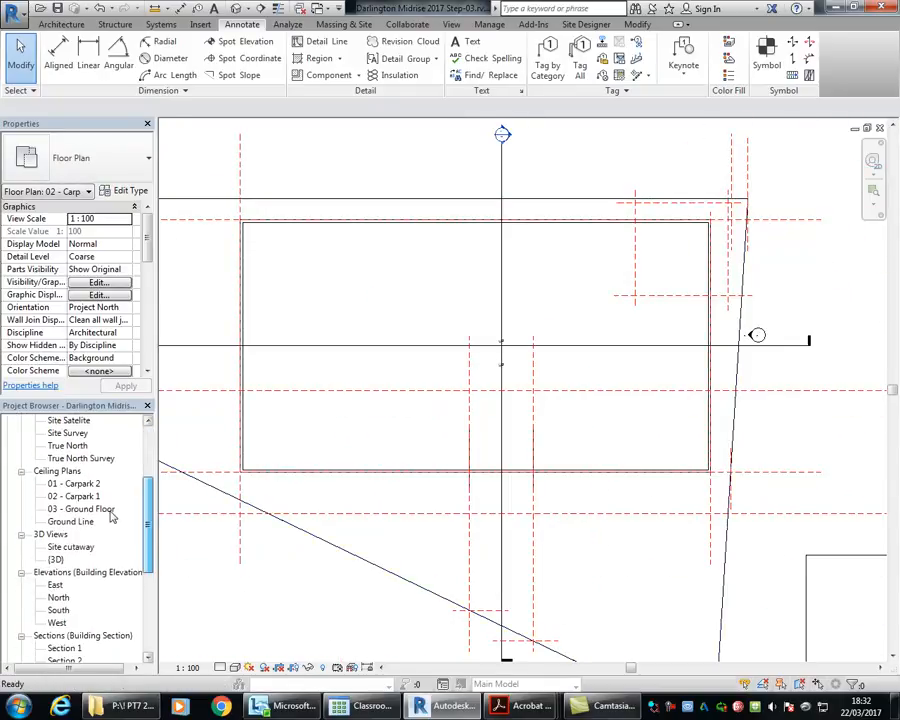
pyautogui.doubleClick(64, 659)
pyautogui.moveTo(428, 354); pyautogui.dragTo(530, 356, button='middle')
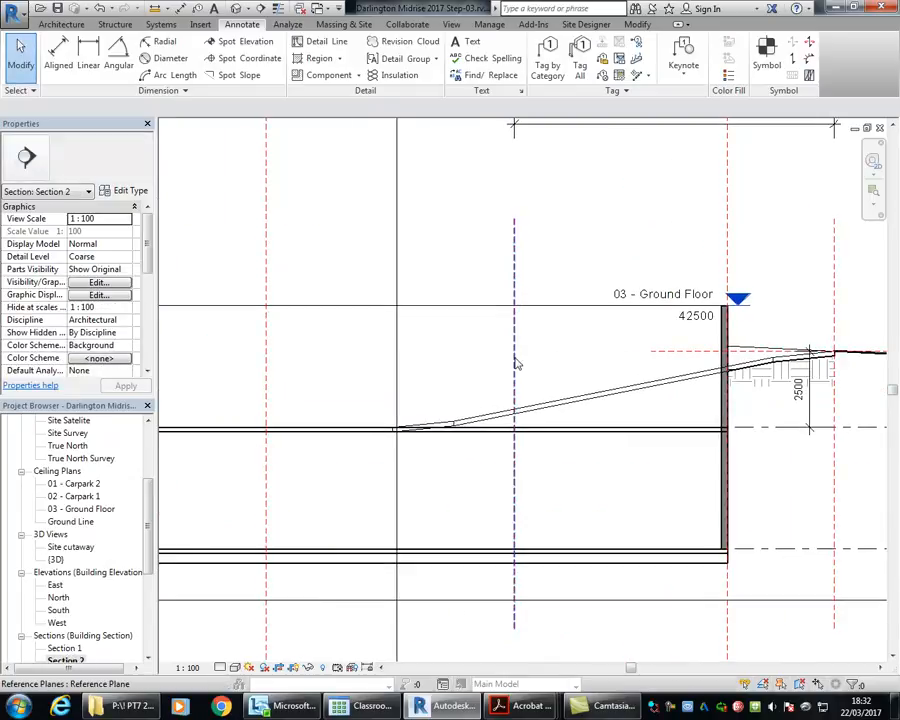
pyautogui.click(515, 362)
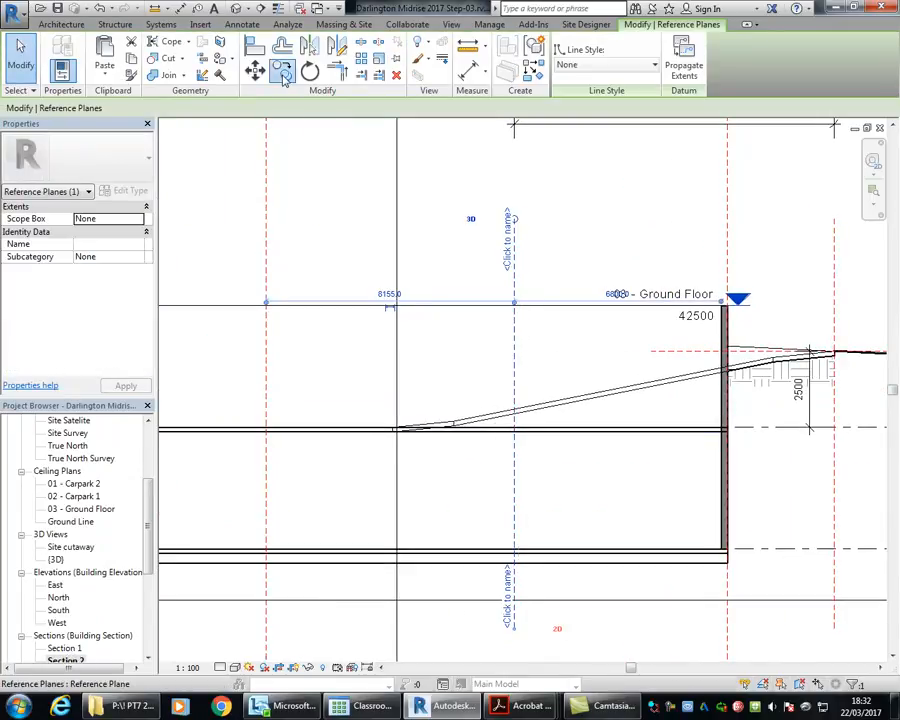
pyautogui.click(283, 72)
pyautogui.scroll(4, 480, 380)
pyautogui.click(473, 374)
pyautogui.moveTo(206, 370); pyautogui.dragTo(488, 325, button='middle')
pyautogui.scroll(4, 480, 324)
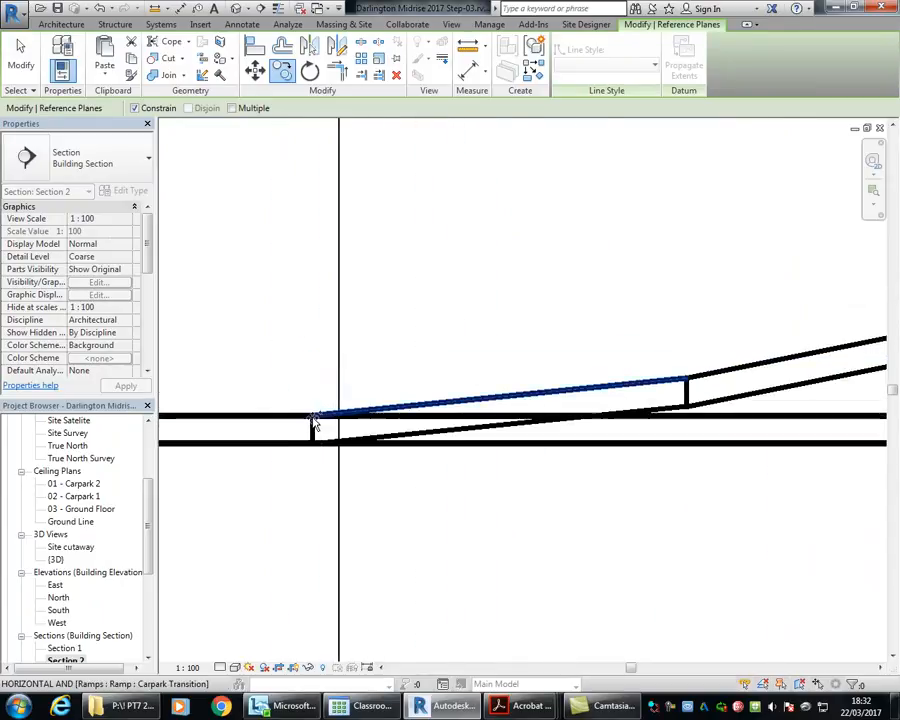
pyautogui.click(313, 424)
pyautogui.scroll(-4, 336, 366)
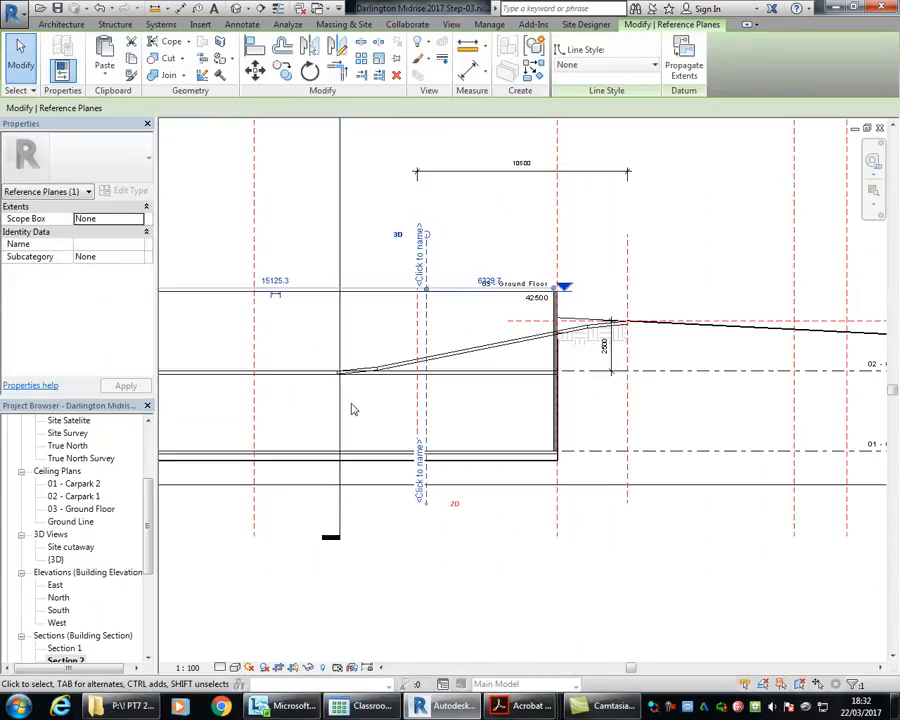
# Step: Move the copied vertical reference plane to the lower end of the ramp and deselect it
pyautogui.scroll(4, 347, 346)
pyautogui.moveTo(509, 394); pyautogui.dragTo(326, 381)
pyautogui.click(281, 500)
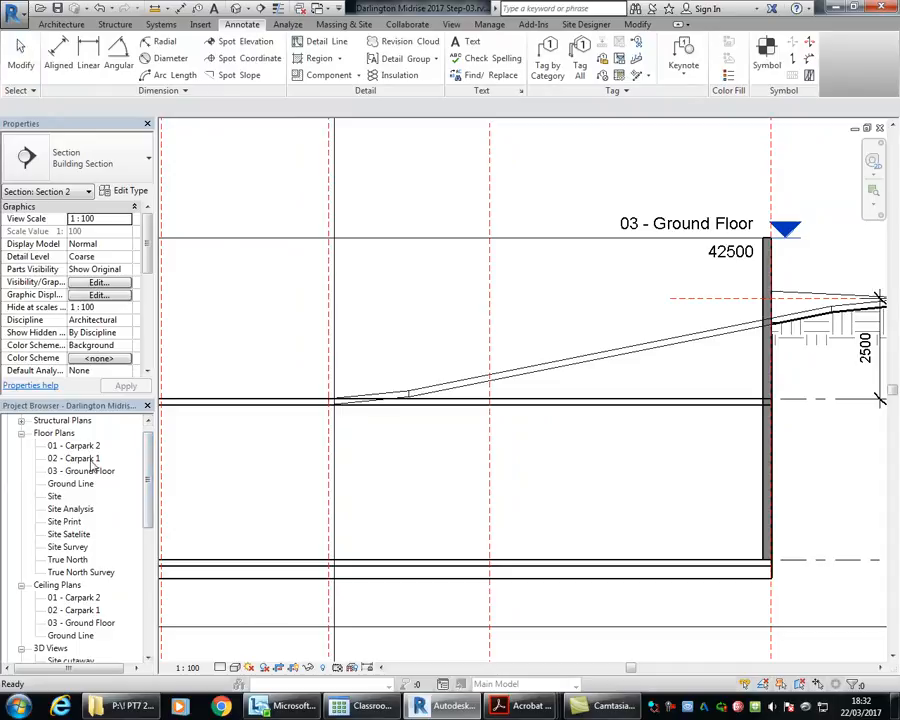
# Step: Open the 02 - Carpark 1 floor plan, select the horizontal reference plane at the ramp's lower end and examine its position
pyautogui.doubleClick(90, 458)
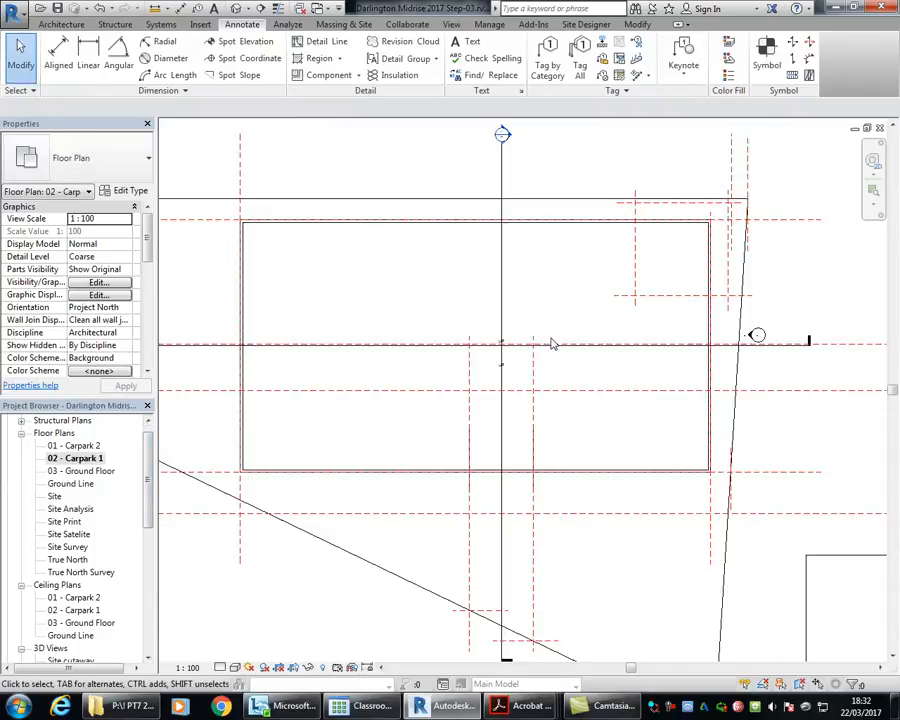
pyautogui.doubleClick(474, 340)
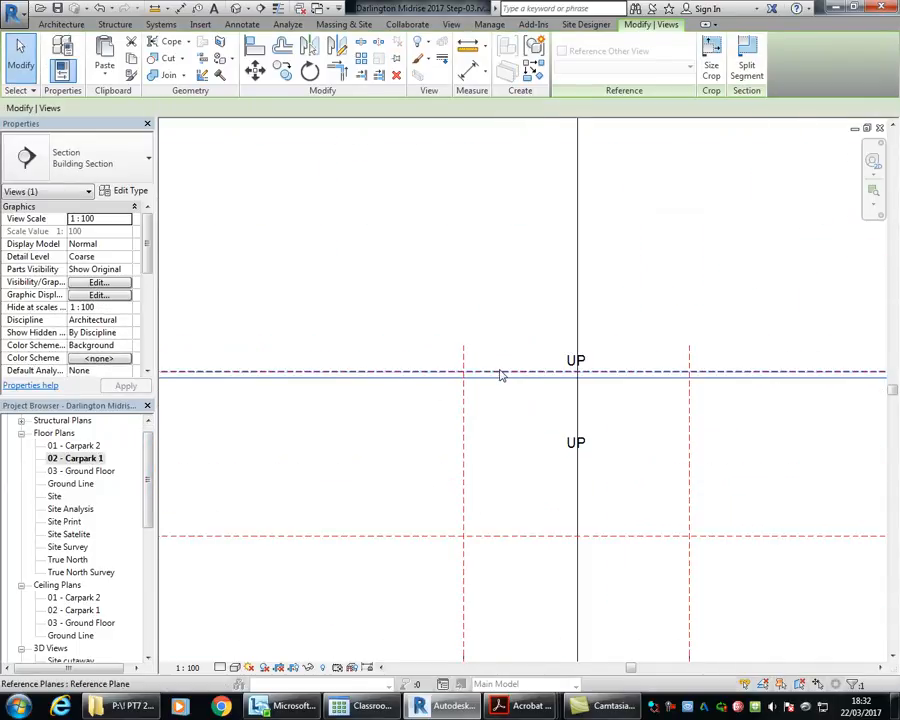
pyautogui.click(500, 373)
pyautogui.scroll(-5, 419, 371)
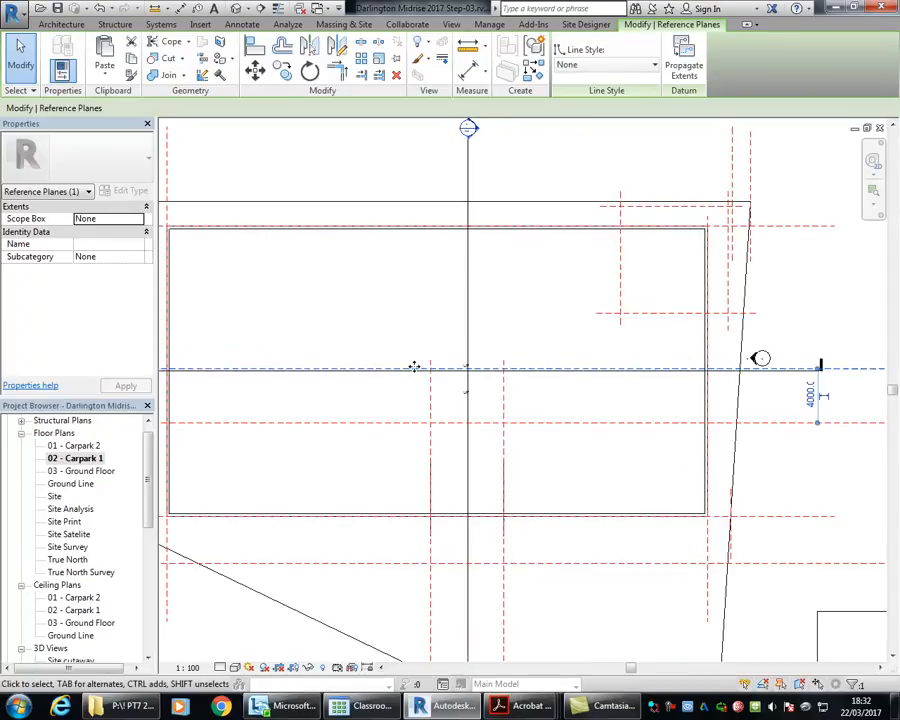
pyautogui.moveTo(393, 369); pyautogui.dragTo(396, 374, button='middle')
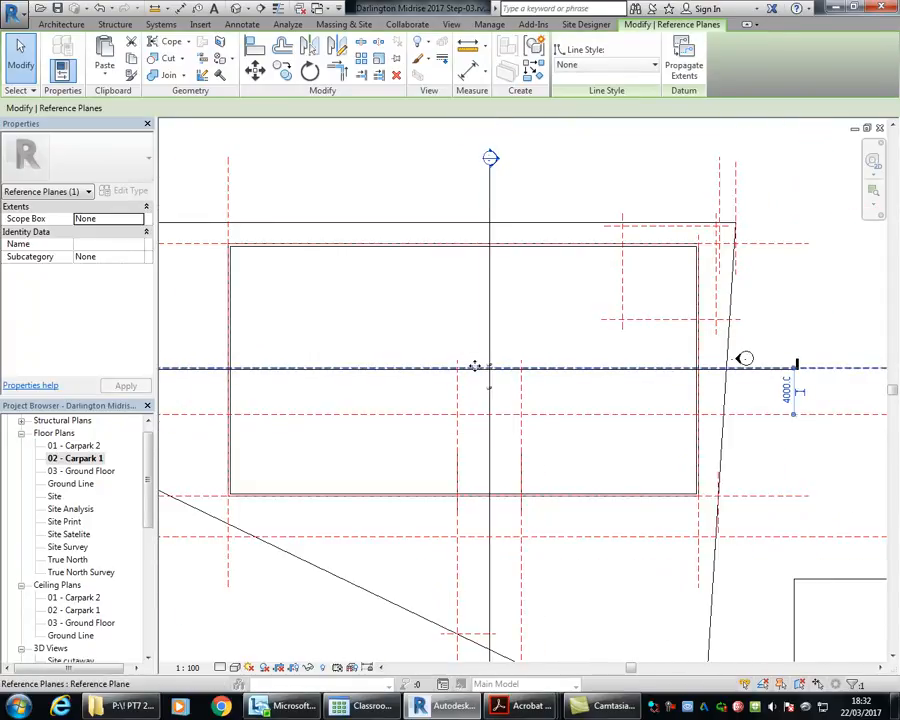
pyautogui.moveTo(461, 535); pyautogui.dragTo(412, 422, button='middle')
pyautogui.scroll(6, 428, 390)
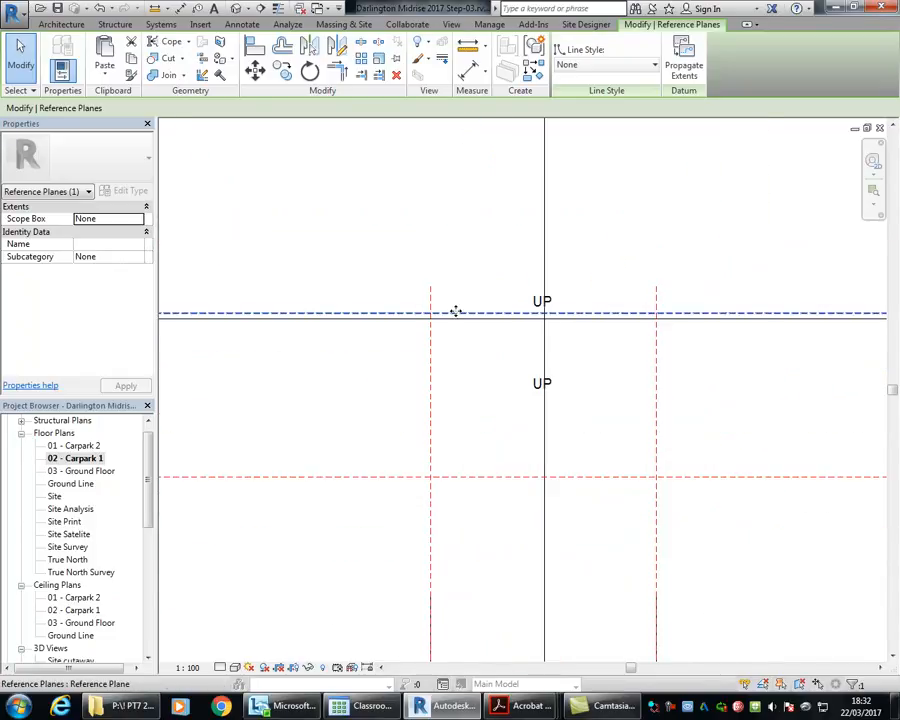
# Step: Check the ramp on the Carpark Level 1 plan in the Site & Basement Carparking PDF, and return to Revit
pyautogui.moveTo(520, 706)
pyautogui.click(340, 618)
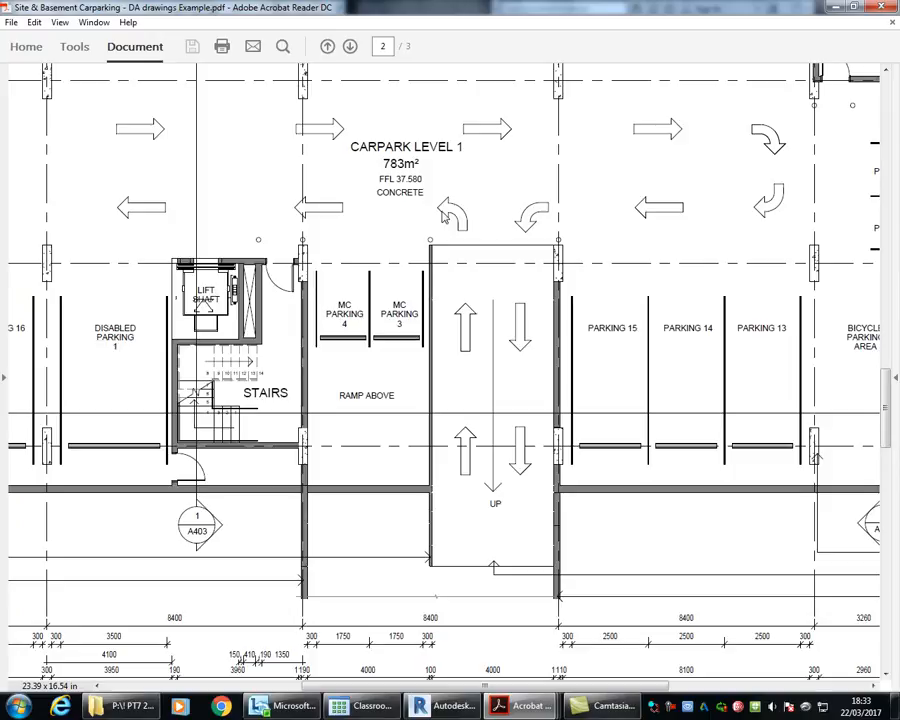
pyautogui.click(443, 707)
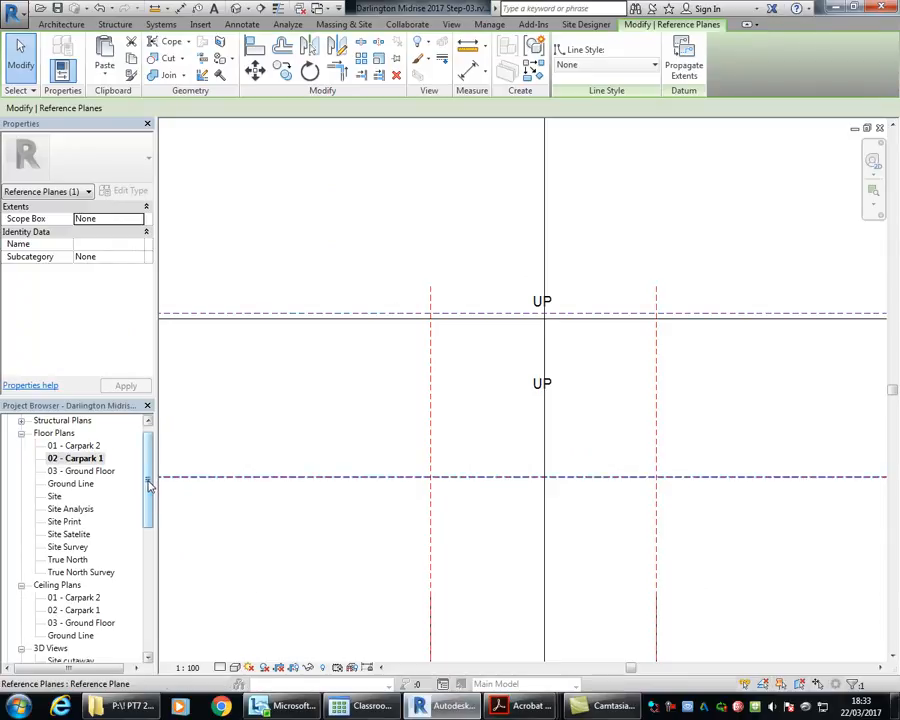
# Step: Open Section 2, deselect the reference plane and examine the ramp from the outside ground down to the carpark slab
pyautogui.moveTo(148, 485); pyautogui.dragTo(145, 560)
pyautogui.doubleClick(84, 584)
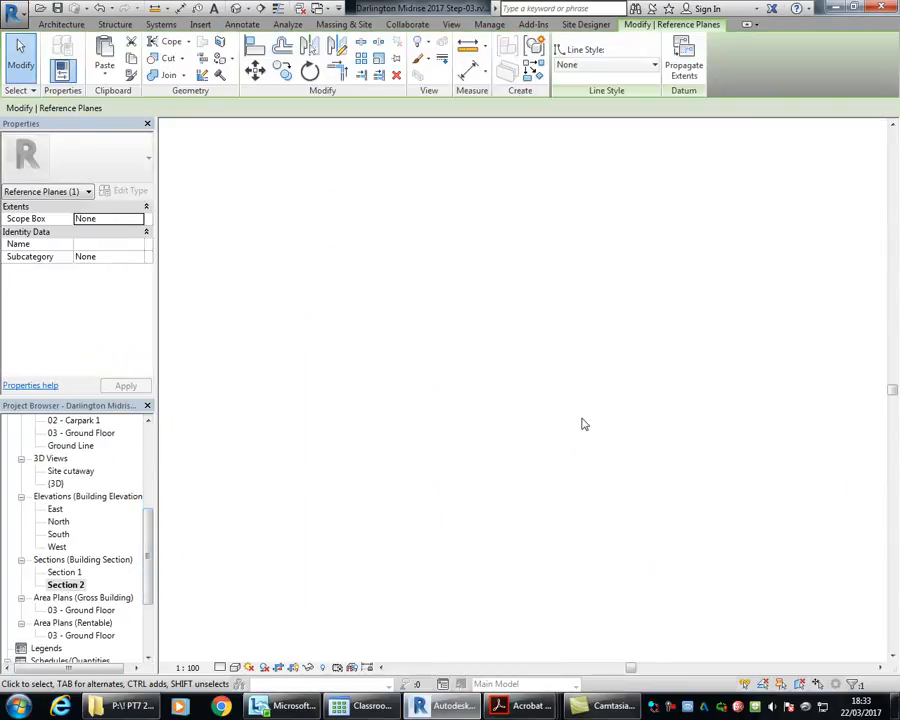
pyautogui.scroll(-2, 606, 402)
pyautogui.moveTo(612, 386); pyautogui.dragTo(339, 344, button='middle')
pyautogui.scroll(2, 637, 318)
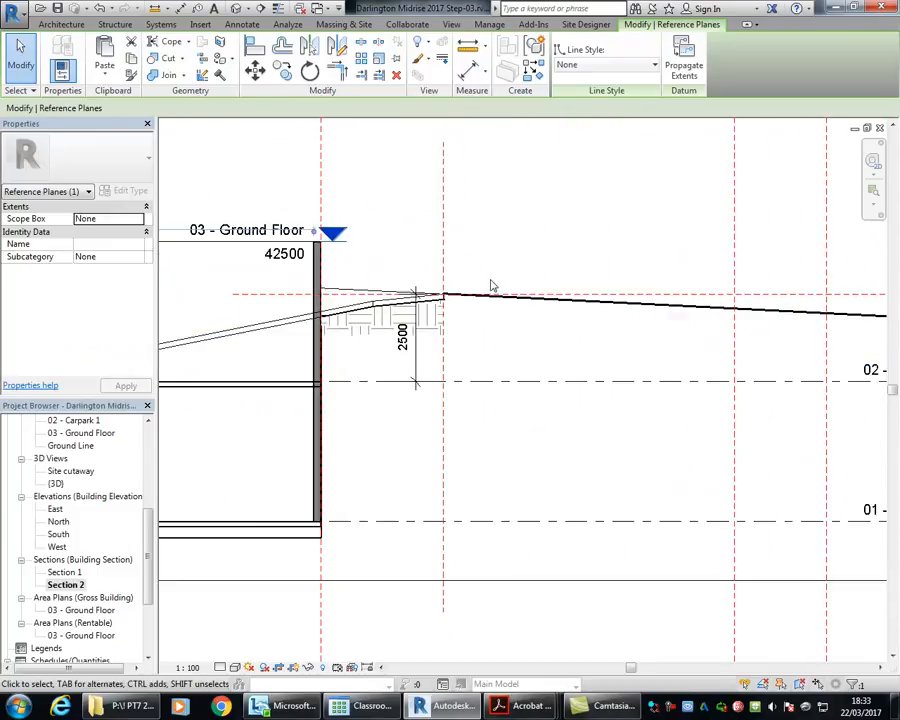
pyautogui.scroll(2, 491, 287)
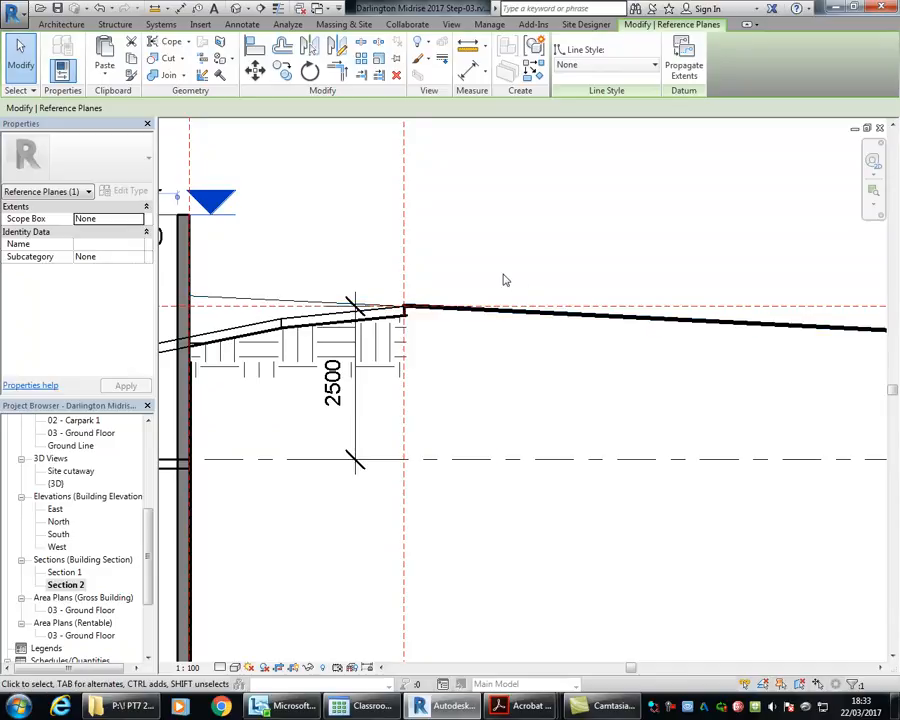
pyautogui.scroll(-2, 502, 279)
pyautogui.moveTo(502, 279); pyautogui.dragTo(688, 303, button='middle')
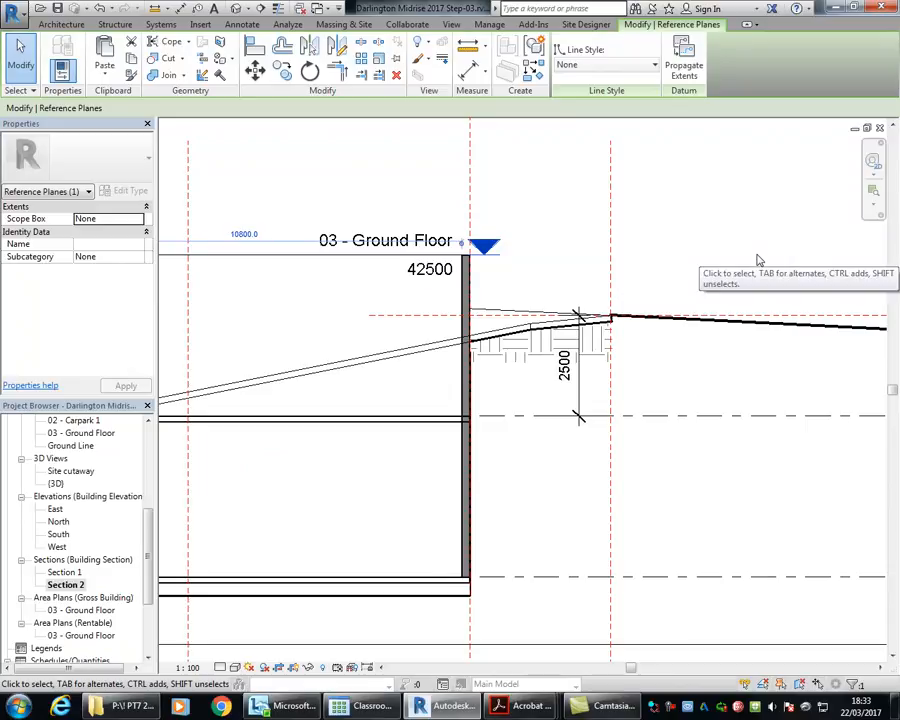
pyautogui.moveTo(368, 179); pyautogui.dragTo(472, 191, button='middle')
pyautogui.click(474, 191)
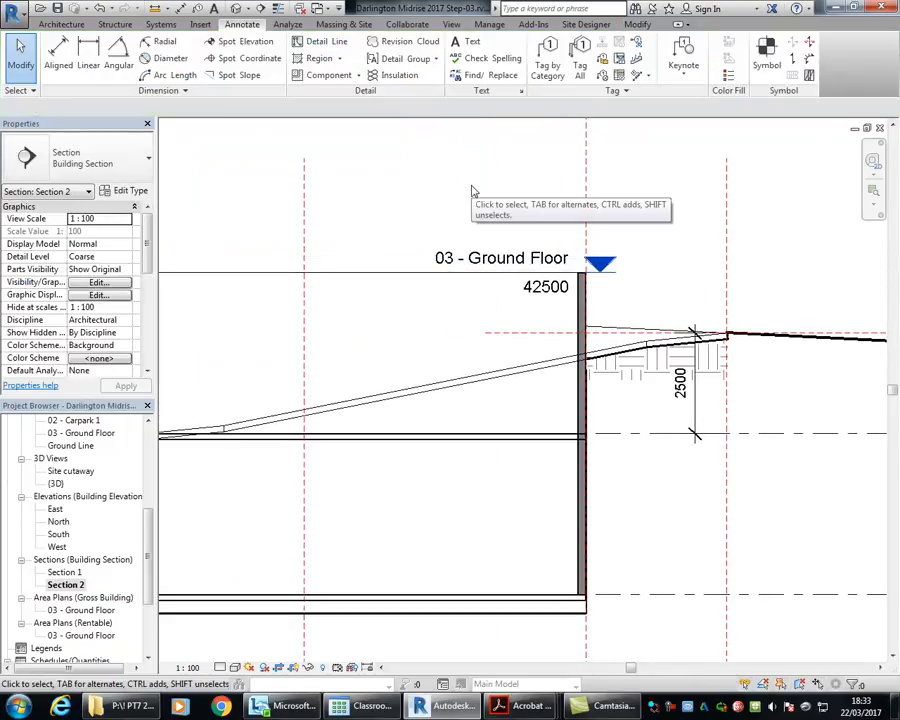
pyautogui.scroll(-3, 470, 192)
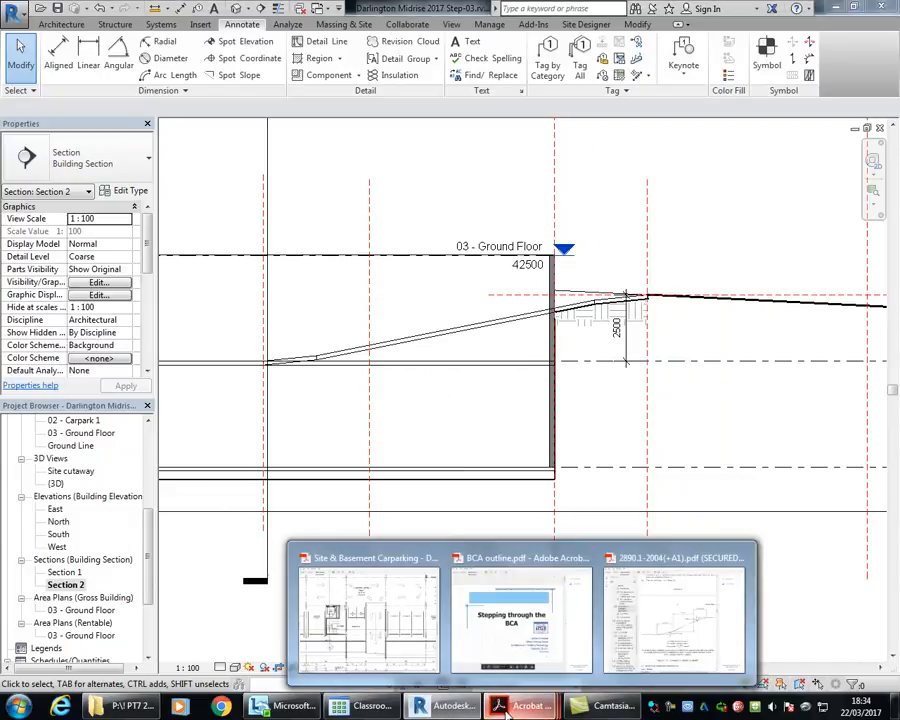
# Step: Switch to the Site & Basement Carparking PDF and compare the ramps on the Carpark Level 1 and Carpark Level 2 plans
pyautogui.click(382, 653)
pyautogui.scroll(-1, 297, 318)
pyautogui.scroll(-8, 297, 318)
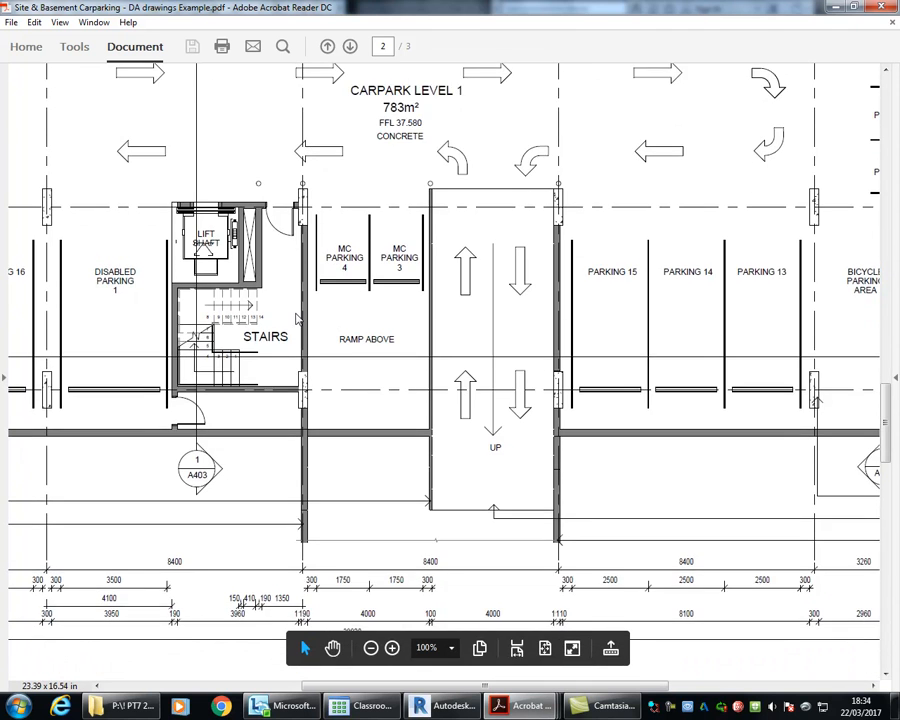
pyautogui.scroll(-5, 357, 327)
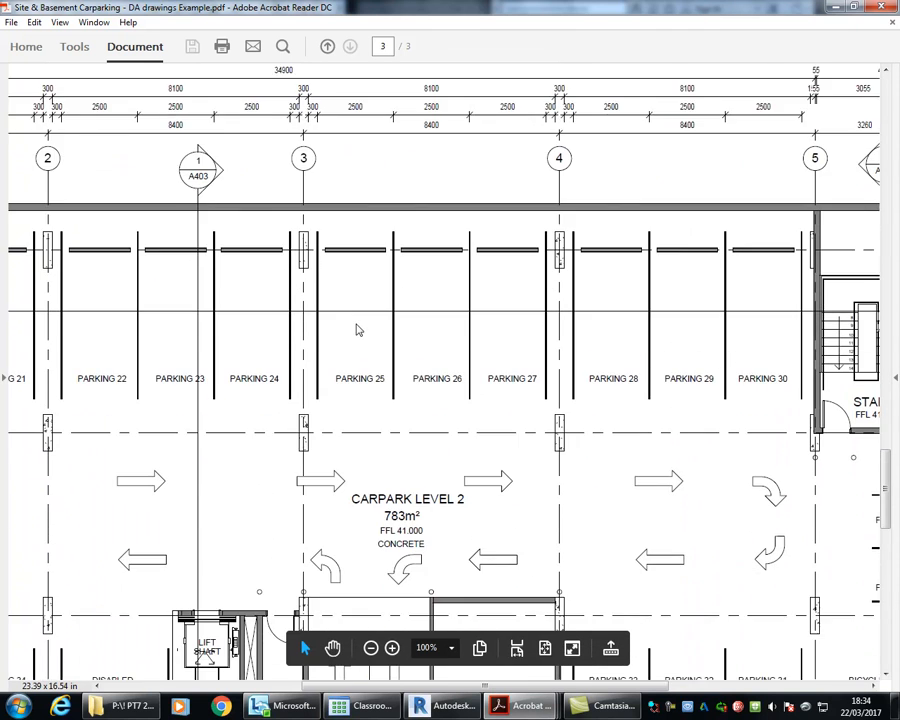
pyautogui.keyDown('ctrl'); pyautogui.scroll(-1, 355, 323); pyautogui.keyUp('ctrl')
pyautogui.keyDown('ctrl'); pyautogui.scroll(-1, 355, 323); pyautogui.keyUp('ctrl')
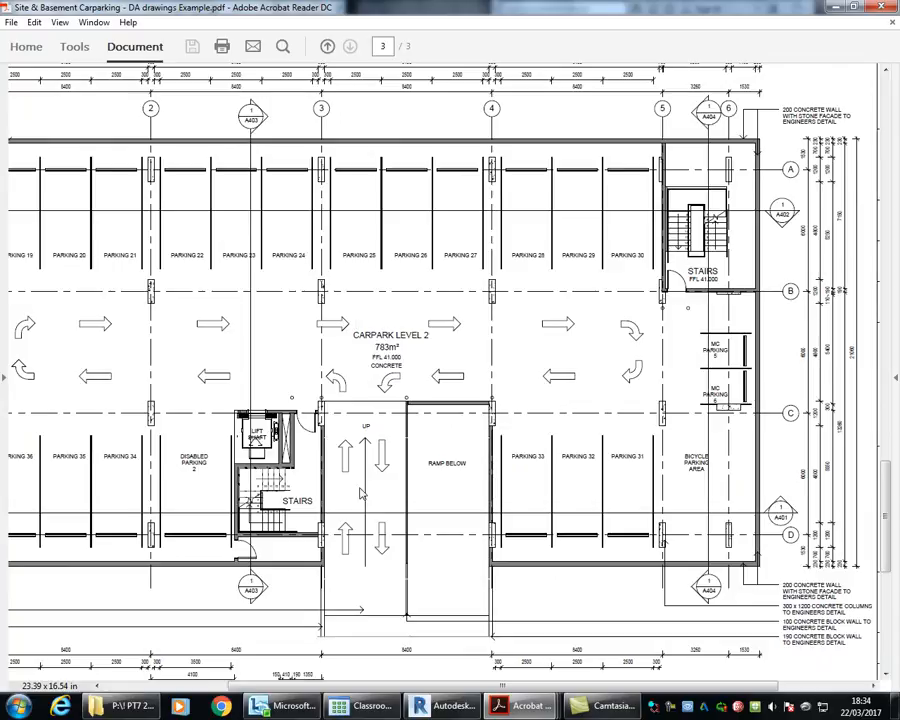
pyautogui.scroll(10, 361, 493)
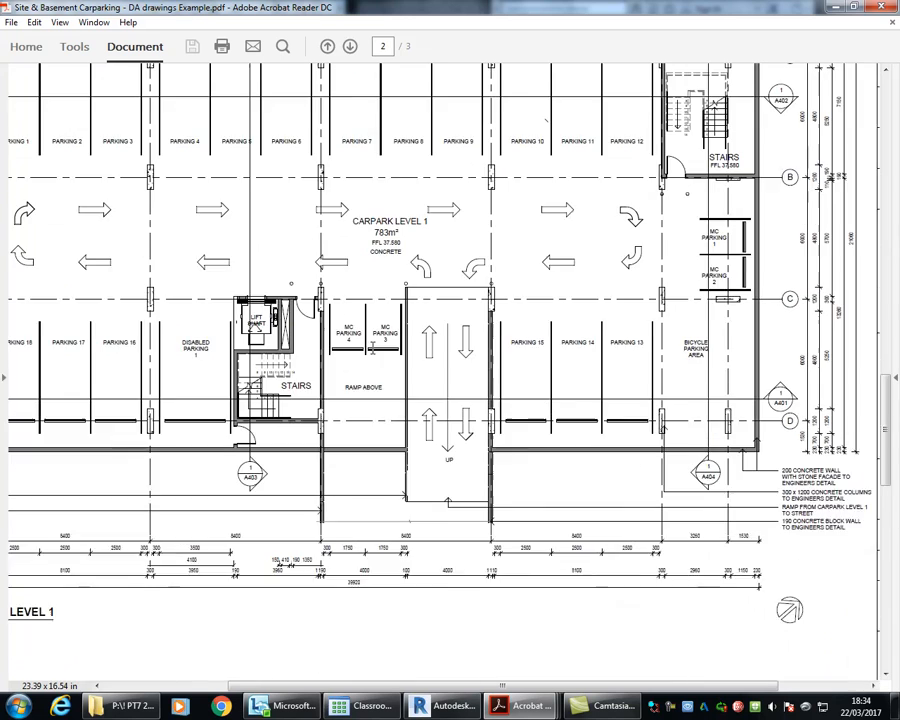
pyautogui.scroll(-10, 372, 346)
pyautogui.scroll(10, 372, 352)
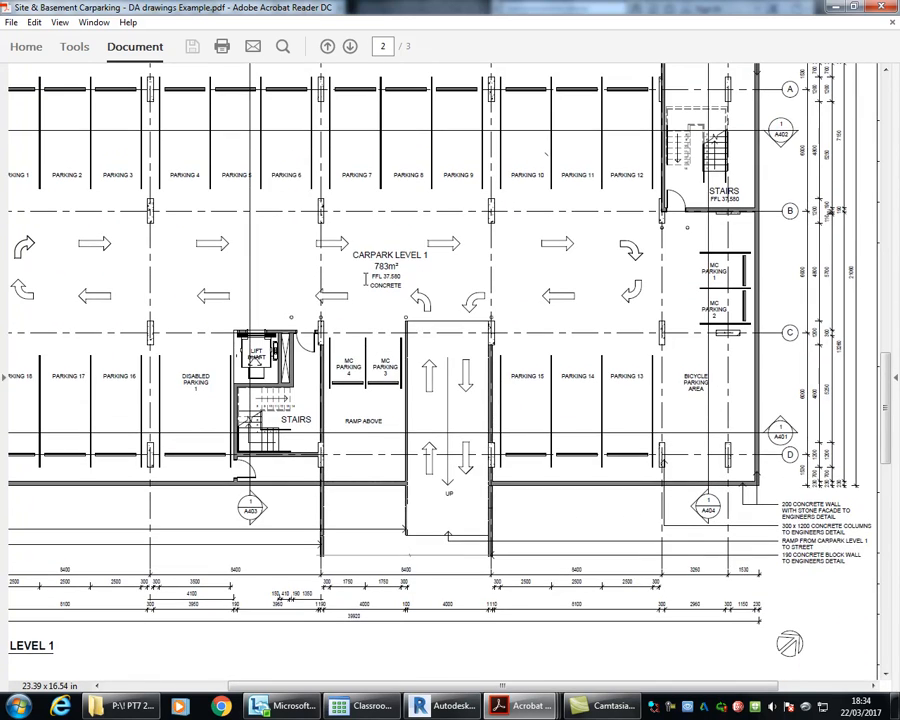
pyautogui.moveTo(352, 255); pyautogui.dragTo(430, 246)
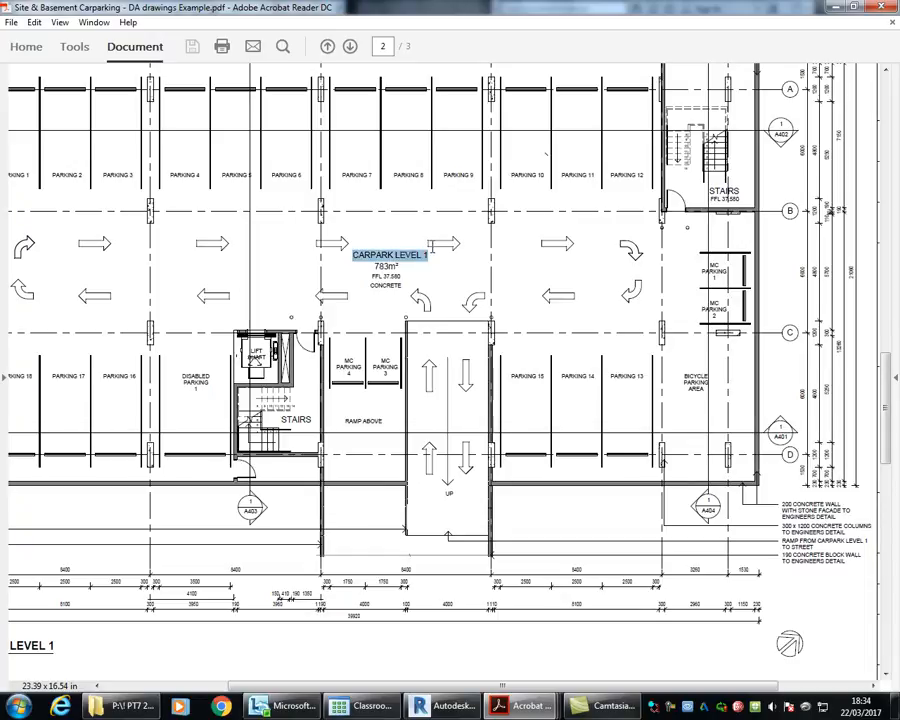
pyautogui.click(408, 285)
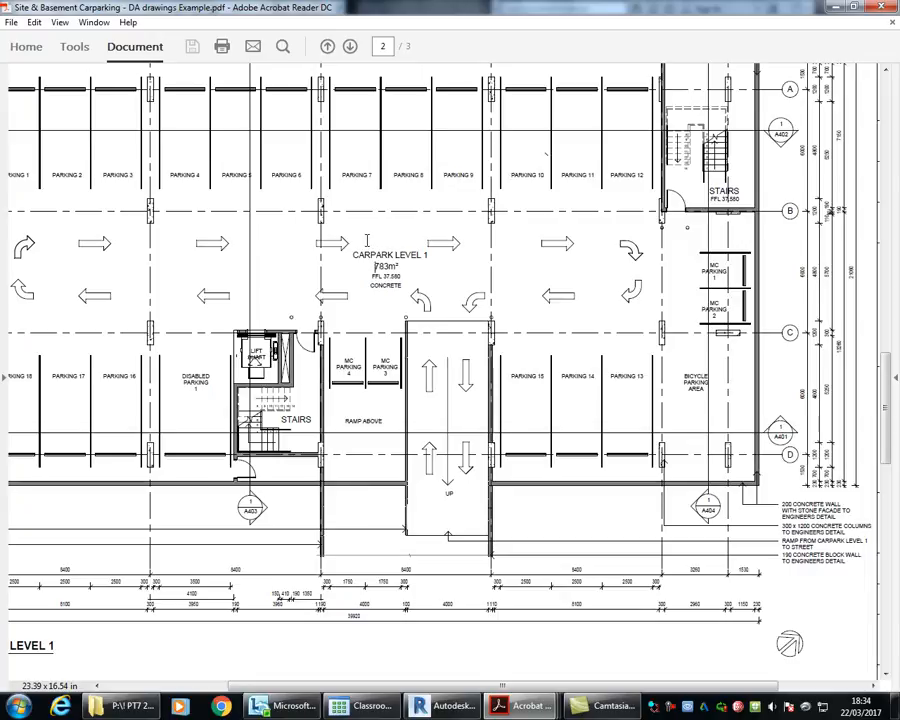
# Step: Review the Carpark Level 1 ramp and parking layout again, and the vehicle entry on the page 1 site plan
pyautogui.scroll(-1, 367, 240)
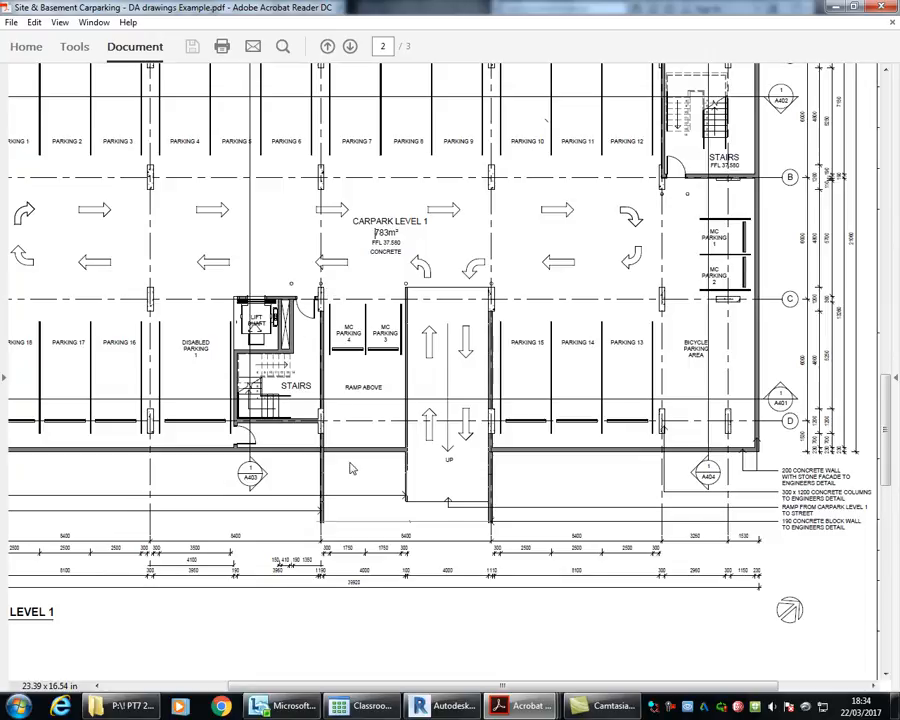
pyautogui.scroll(-3, 354, 465)
pyautogui.scroll(2, 357, 461)
pyautogui.scroll(-2, 357, 461)
pyautogui.scroll(3, 359, 458)
pyautogui.scroll(10, 376, 232)
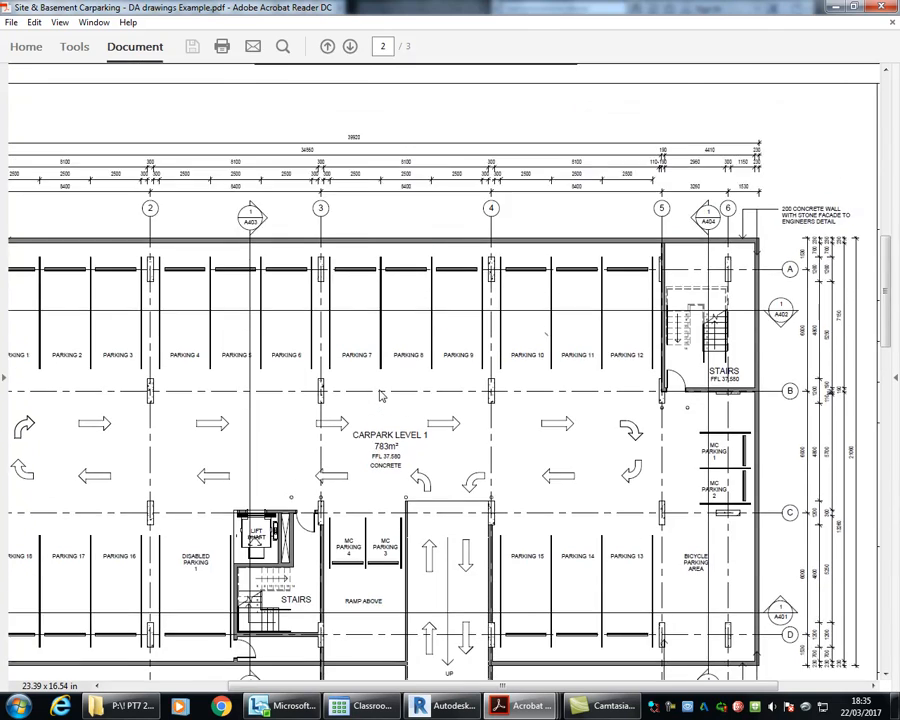
pyautogui.scroll(-10, 381, 393)
pyautogui.scroll(10, 380, 394)
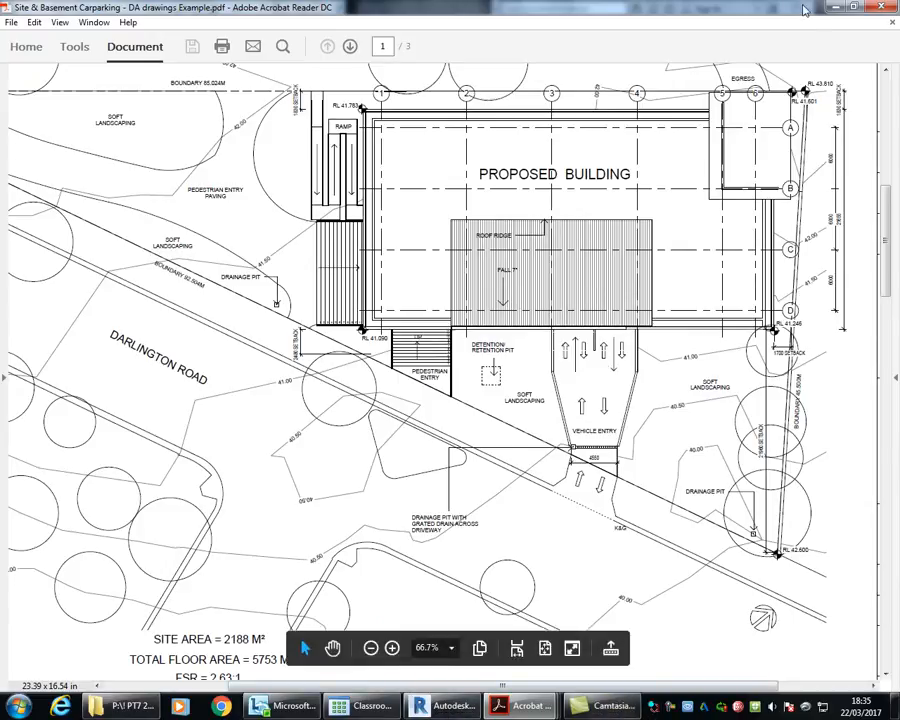
# Step: Return to Revit and examine the ramp profile against the vertical reference planes in Section 2
pyautogui.click(450, 706)
pyautogui.moveTo(486, 339); pyautogui.dragTo(540, 330, button='middle')
pyautogui.scroll(-1, 532, 331)
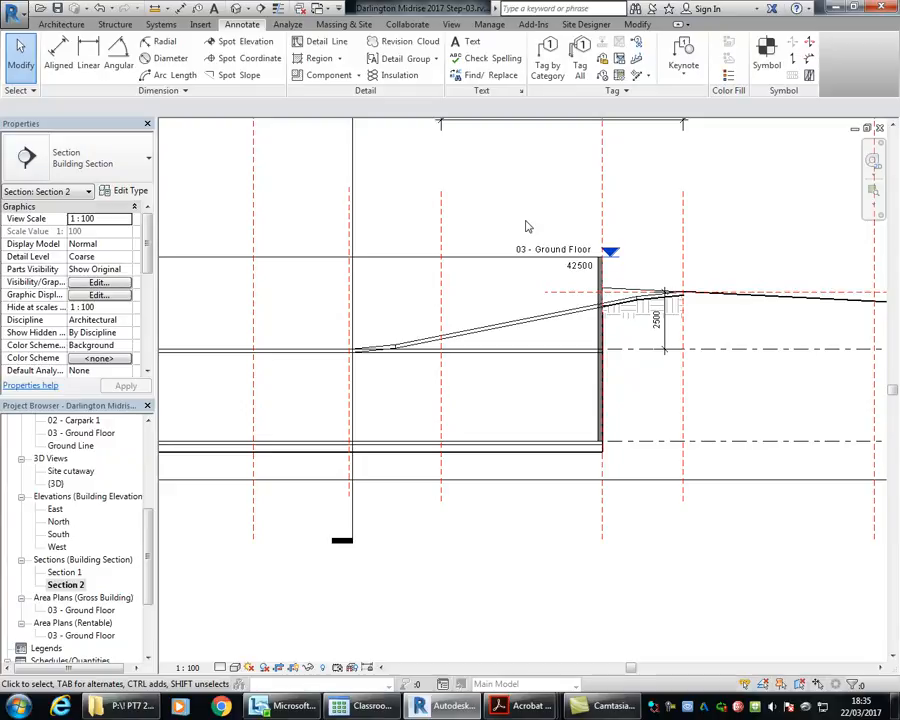
pyautogui.scroll(3, 527, 226)
pyautogui.moveTo(526, 225); pyautogui.dragTo(480, 185, button='middle')
pyautogui.scroll(5, 645, 305)
pyautogui.scroll(2, 553, 293)
pyautogui.scroll(-5, 553, 293)
pyautogui.moveTo(363, 253); pyautogui.dragTo(469, 357, button='middle')
pyautogui.moveTo(414, 208)
pyautogui.mouseDown(button='middle')
pyautogui.moveTo(481, 248)
pyautogui.moveTo(474, 251)
pyautogui.mouseUp(button='middle')
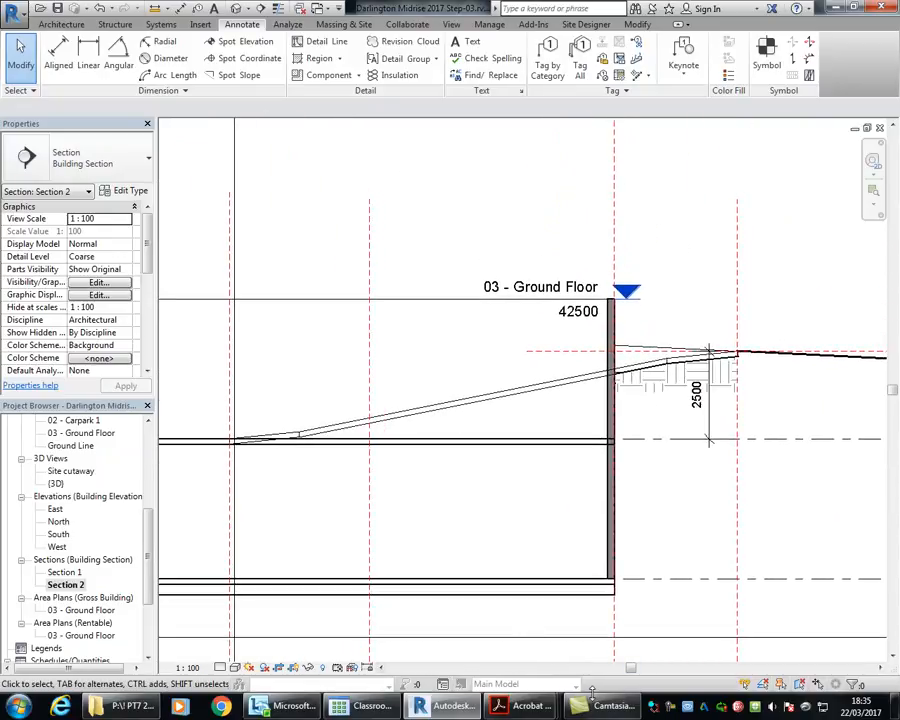
pyautogui.moveTo(598, 708)
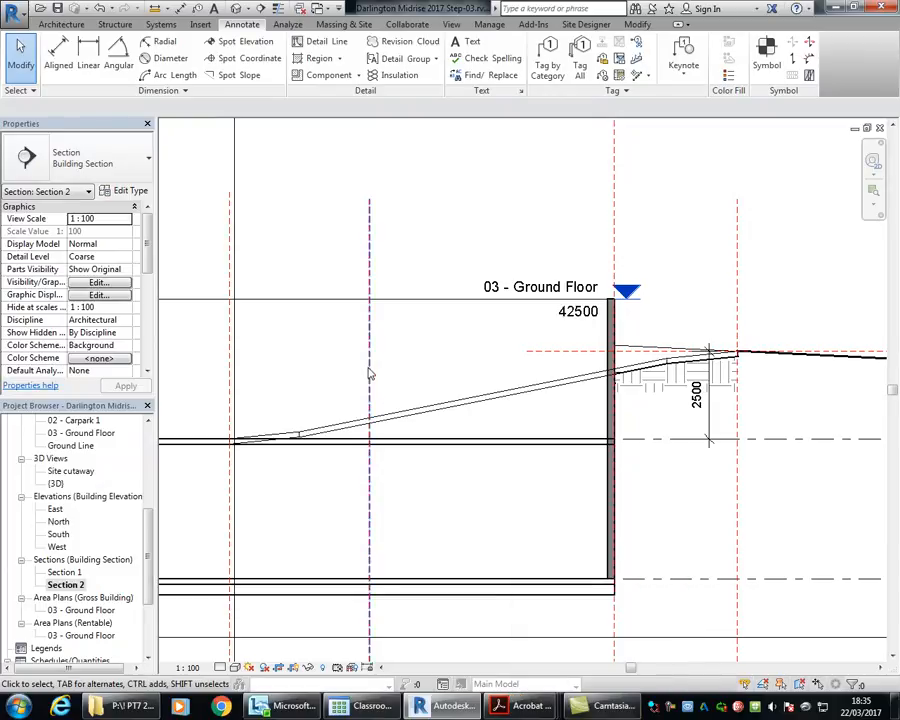
pyautogui.click(590, 710)
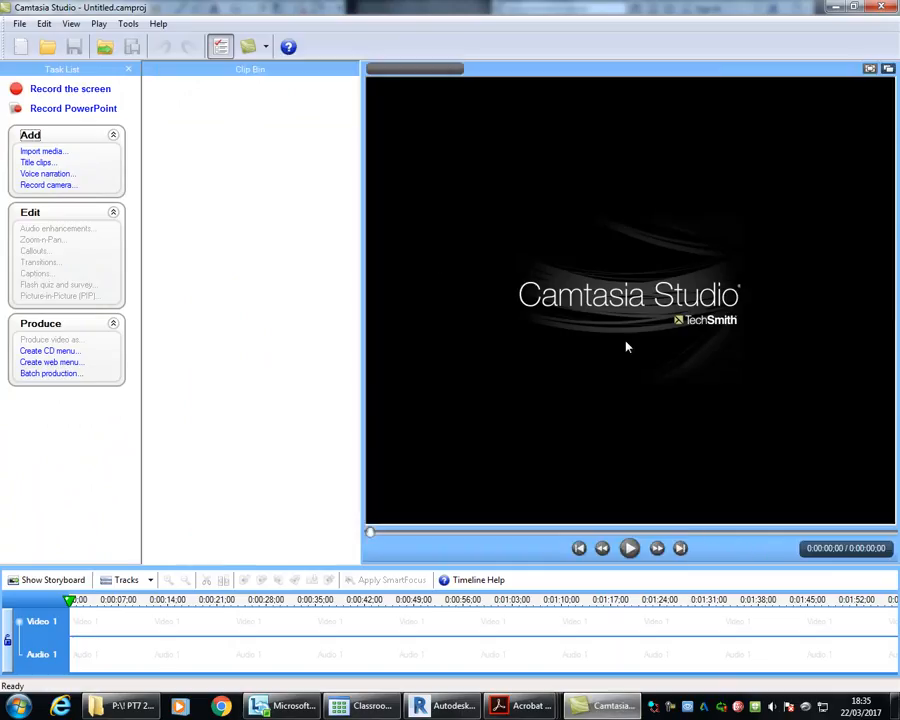